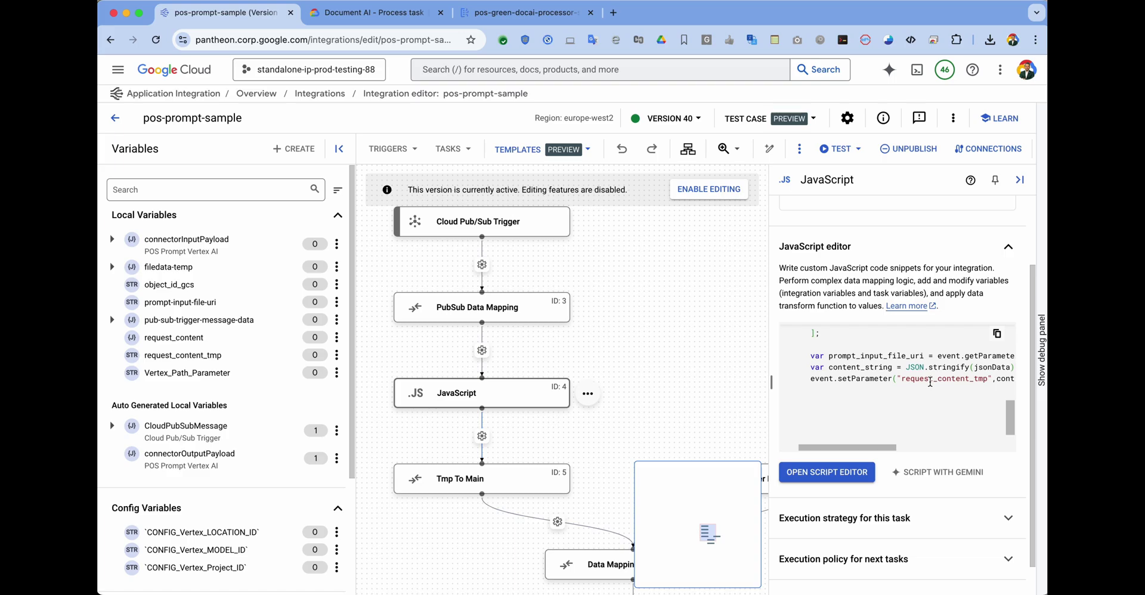
Review the JavaScript task's code, the Tmp To Main mapping and the POS Prompt Vertex AI task in the integration flow.
{"action": "scroll", "coordinate": [927, 400], "scroll_direction": "right", "scroll_amount": 3}
{"action": "scroll", "coordinate": [927, 399], "scroll_direction": "up", "scroll_amount": 1}
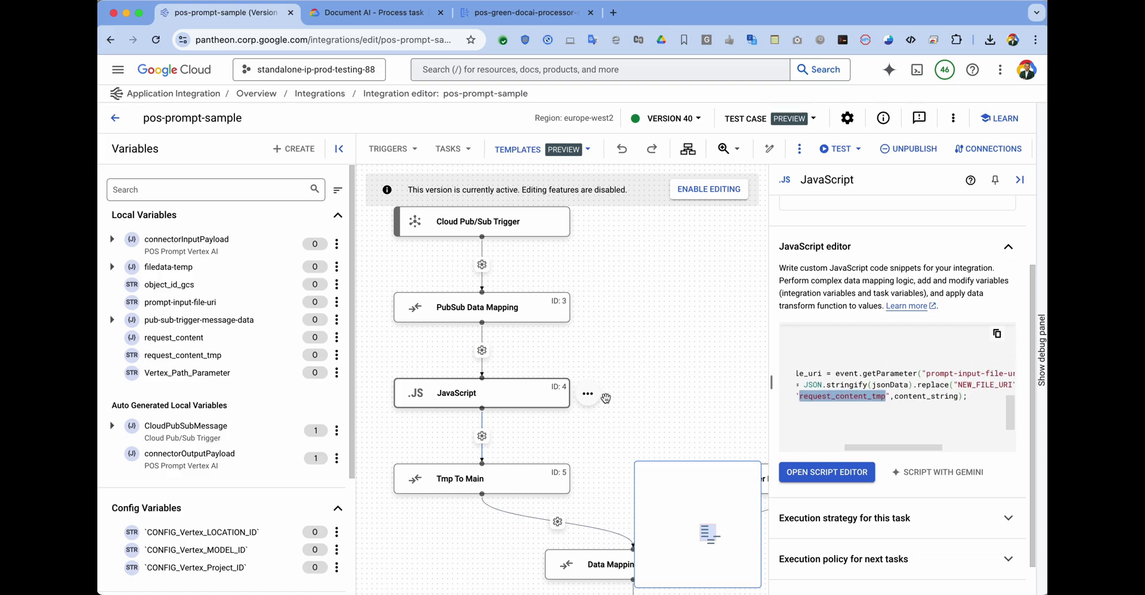
{"action": "left_click", "coordinate": [476, 481]}
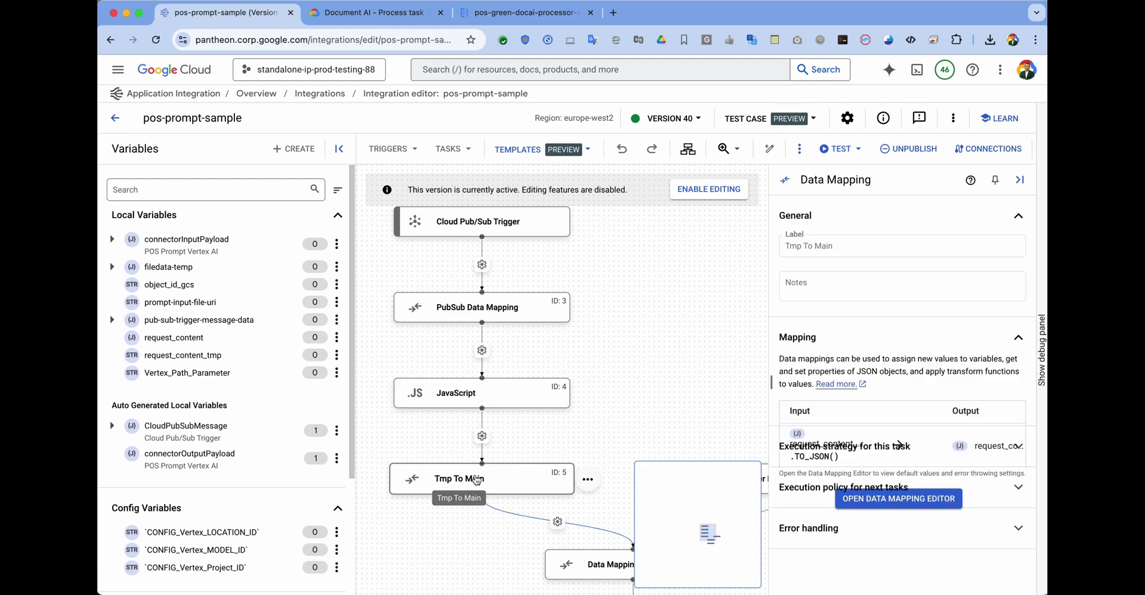
{"action": "scroll", "coordinate": [713, 417], "scroll_direction": "down", "scroll_amount": 3}
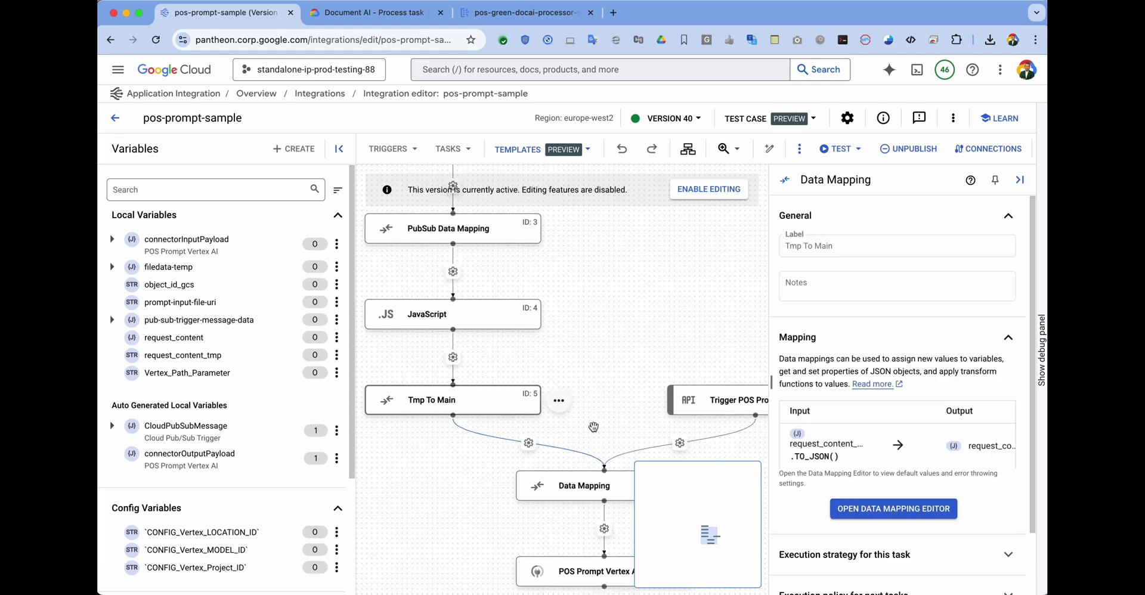
{"action": "scroll", "coordinate": [590, 428], "scroll_direction": "down", "scroll_amount": 3}
{"action": "scroll", "coordinate": [591, 428], "scroll_direction": "right", "scroll_amount": 1}
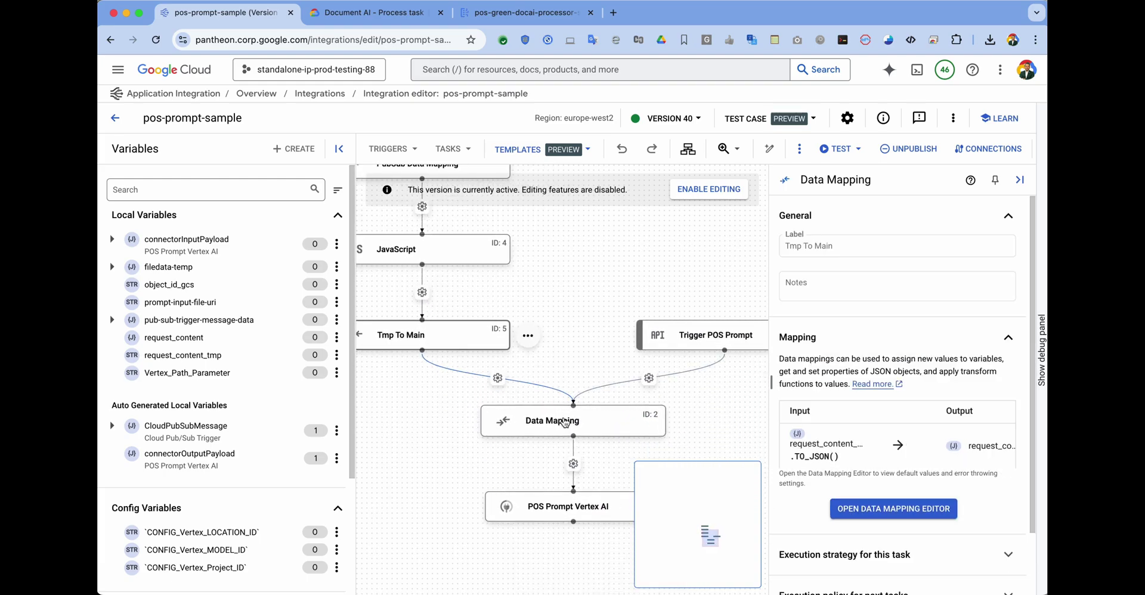
{"action": "left_click", "coordinate": [566, 508]}
{"action": "scroll", "coordinate": [845, 489], "scroll_direction": "down", "scroll_amount": 3}
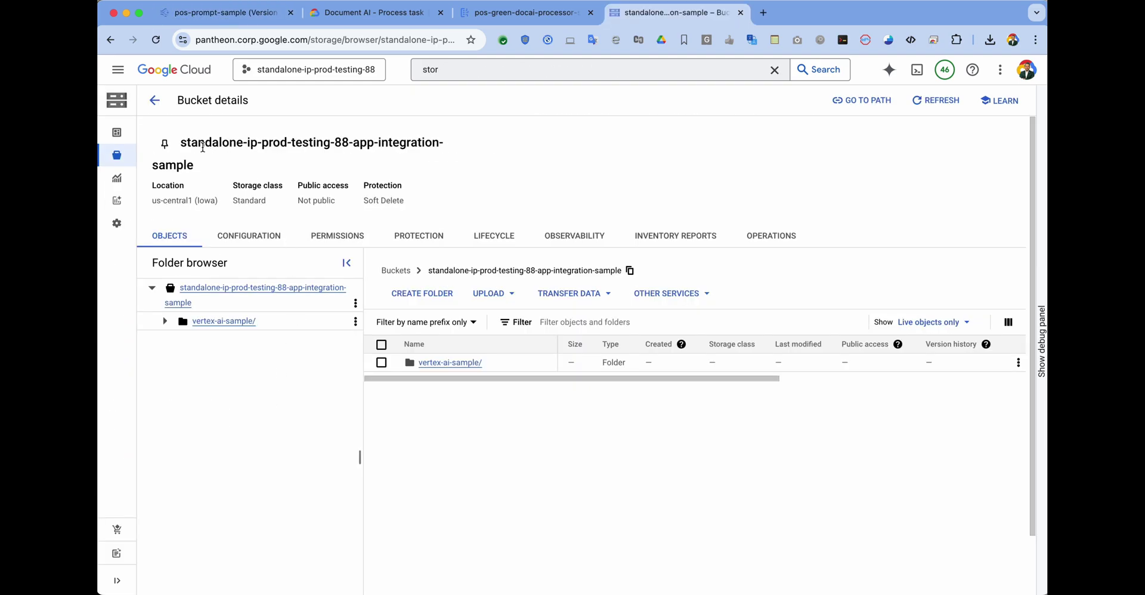
Upload Green-Sample-1.pdf from the Desktop's Integration-POS Demo folder into the bucket's vertex-ai-sample folder.
{"action": "left_click_drag", "start_coordinate": [182, 141], "coordinate": [204, 171]}
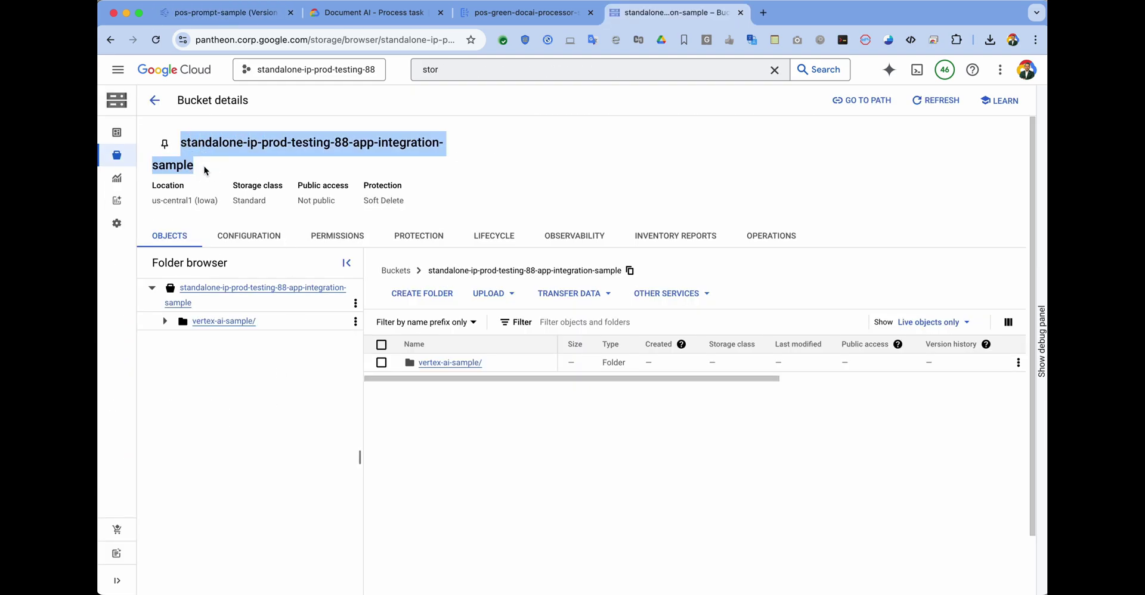
{"action": "left_click", "coordinate": [444, 363]}
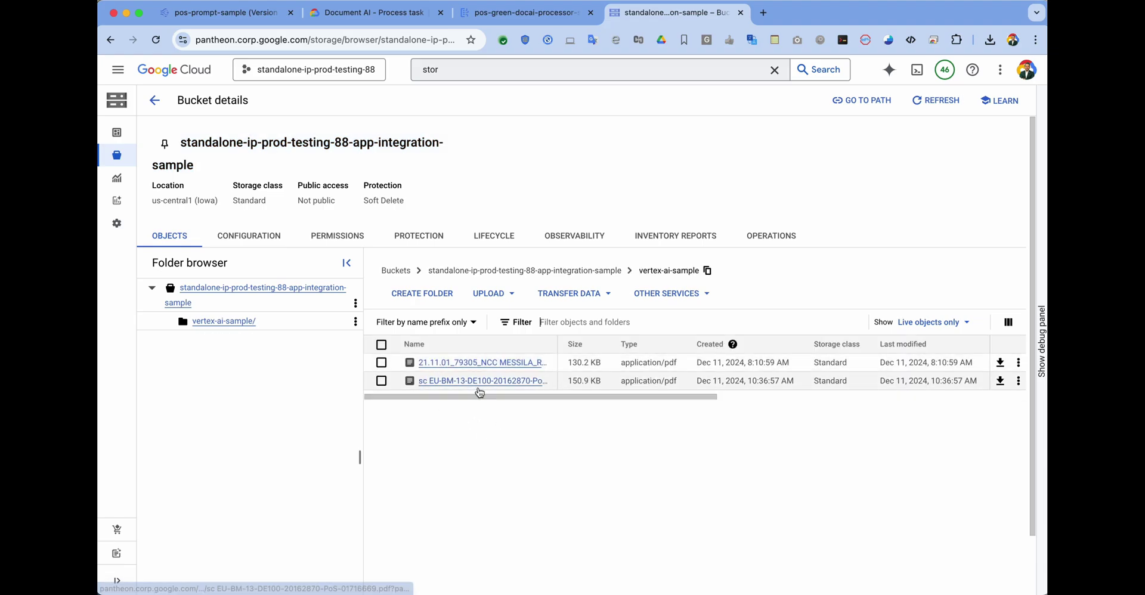
{"action": "left_click", "coordinate": [517, 299]}
{"action": "left_click", "coordinate": [509, 324]}
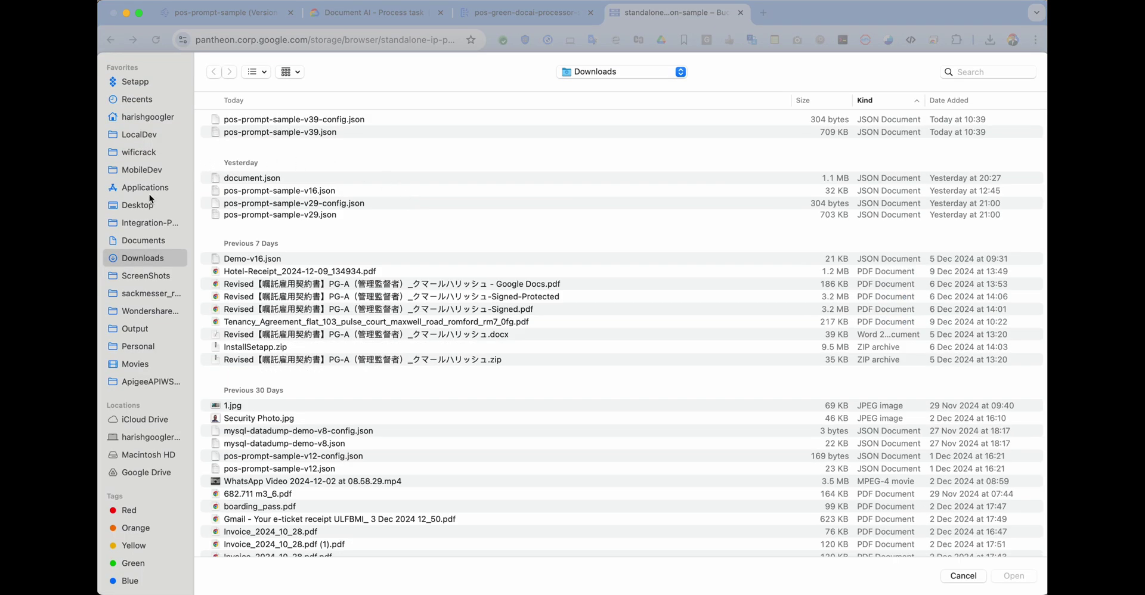
{"action": "left_click", "coordinate": [143, 208]}
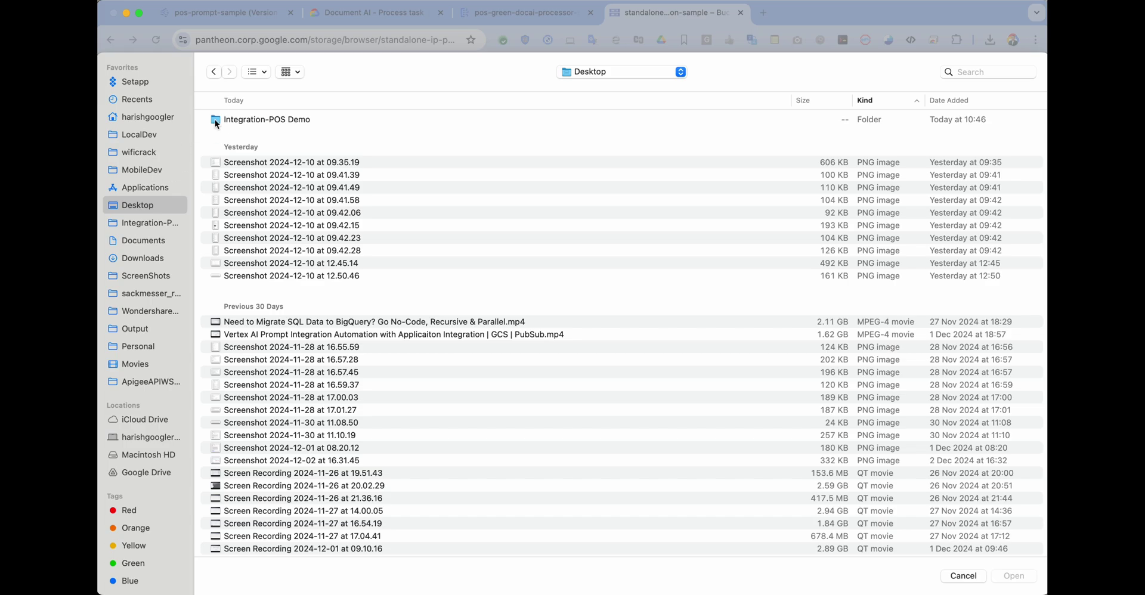
{"action": "double_click", "coordinate": [234, 120]}
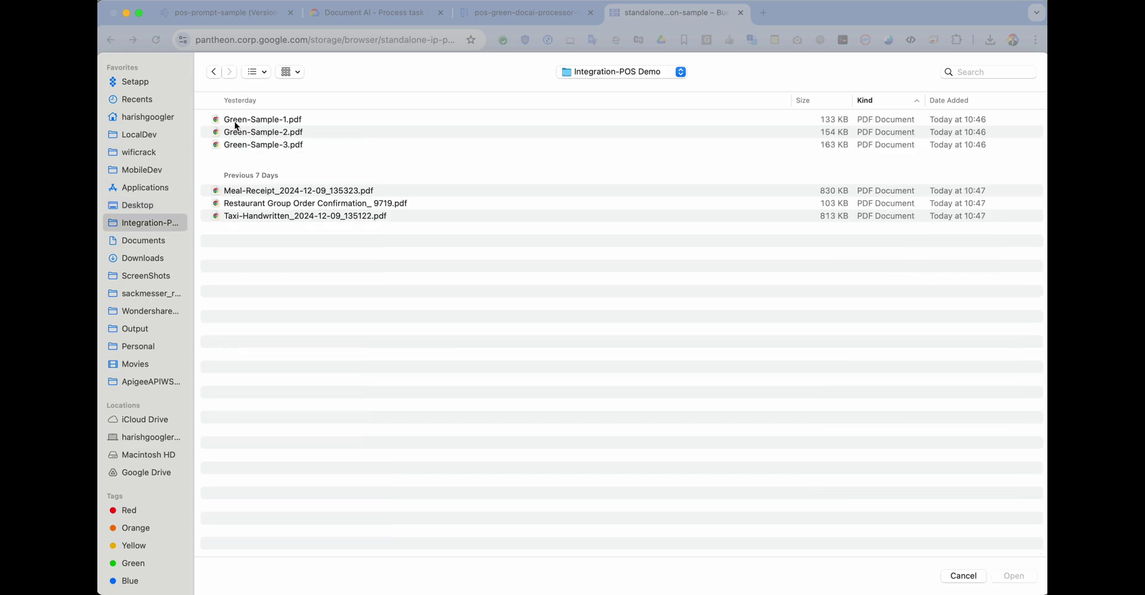
{"action": "double_click", "coordinate": [275, 121]}
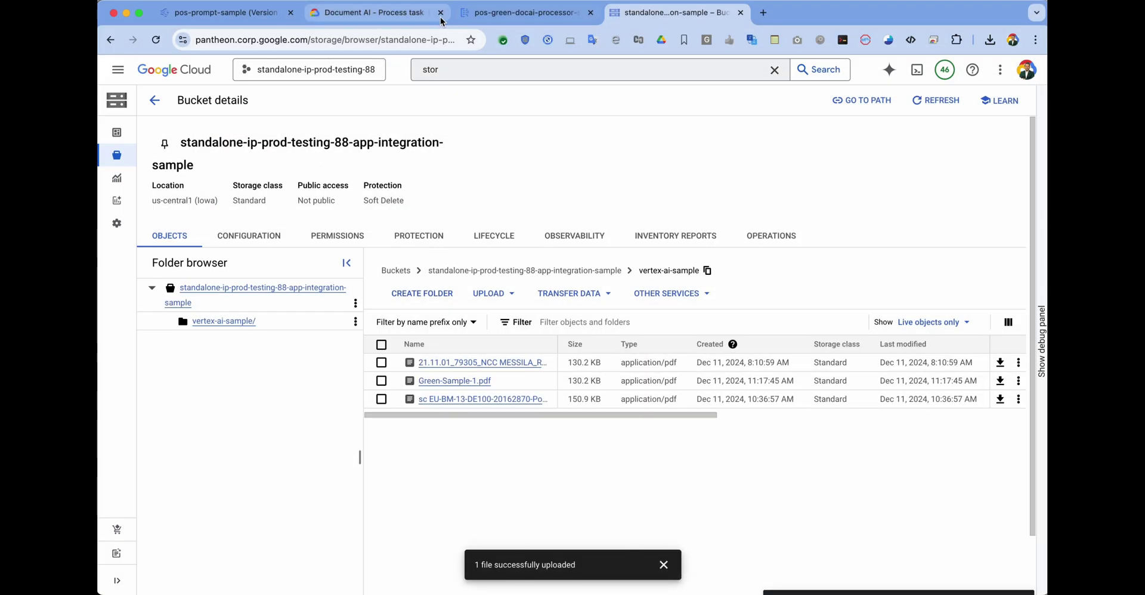
Examine the connectorOutputPayload of the POS Prompt Vertex AI task in the latest pos-prompt-sample execution log.
{"action": "left_click", "coordinate": [239, 14]}
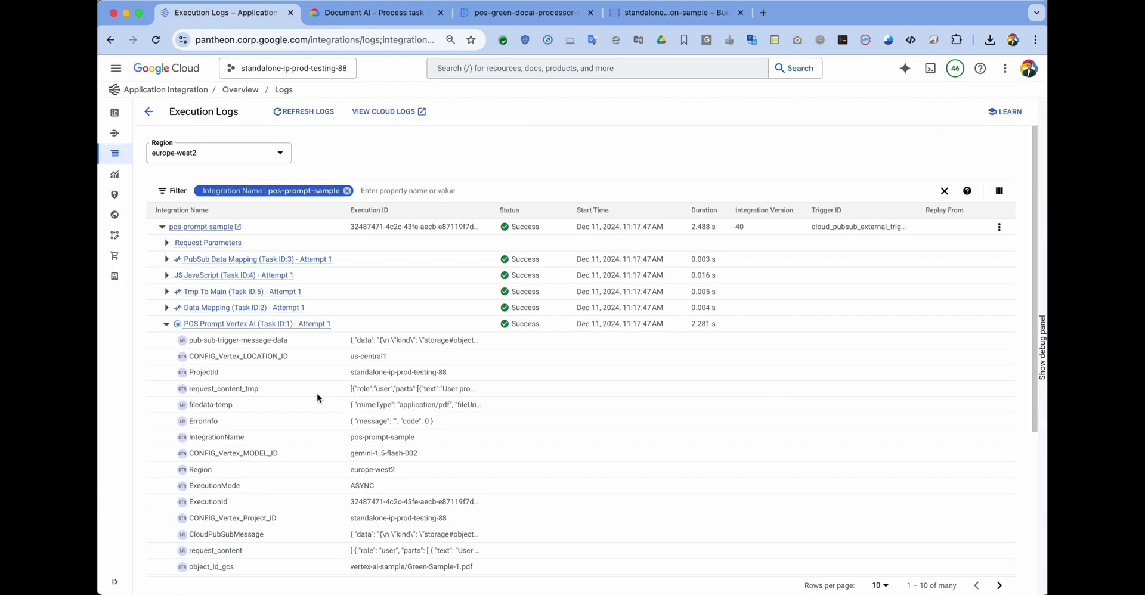
{"action": "scroll", "coordinate": [317, 392], "scroll_direction": "down", "scroll_amount": 1}
{"action": "scroll", "coordinate": [316, 395], "scroll_direction": "down", "scroll_amount": 1}
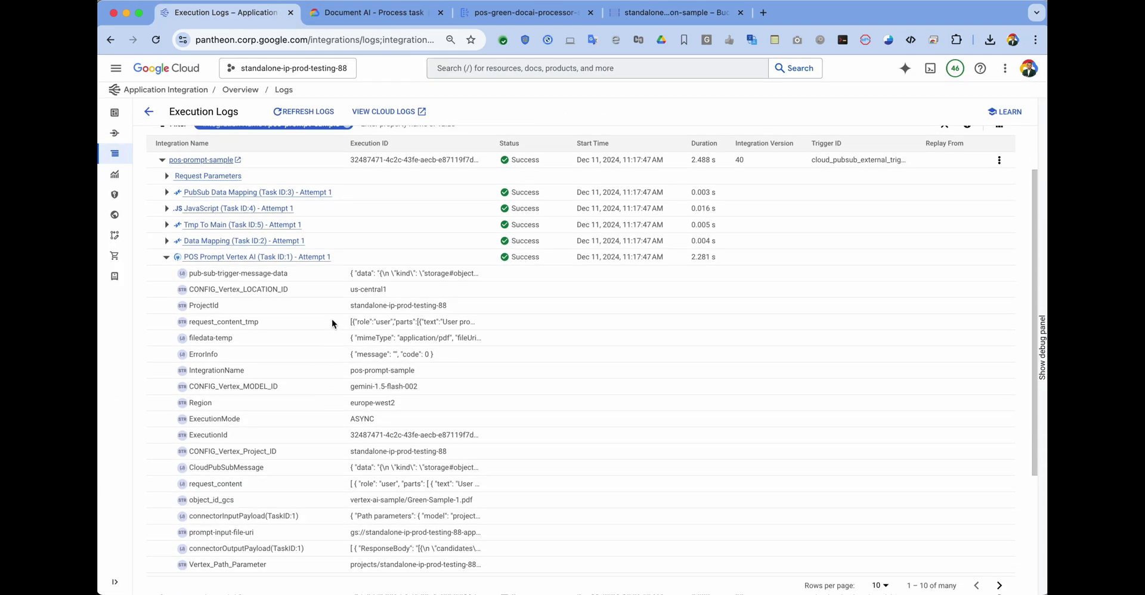
{"action": "scroll", "coordinate": [316, 347], "scroll_direction": "down", "scroll_amount": 2}
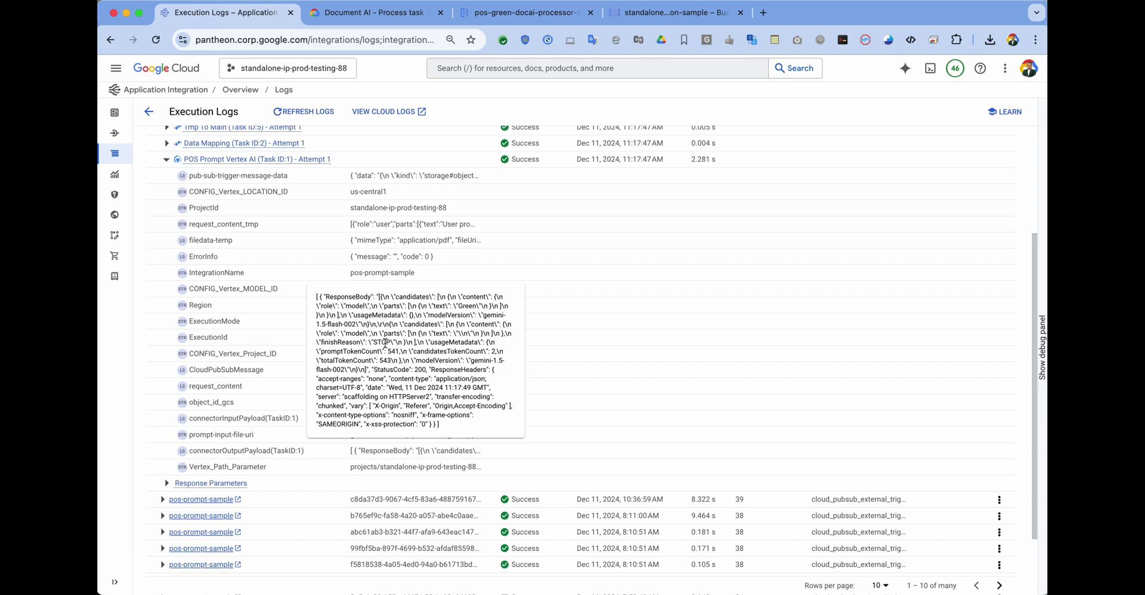
{"action": "double_click", "coordinate": [468, 306]}
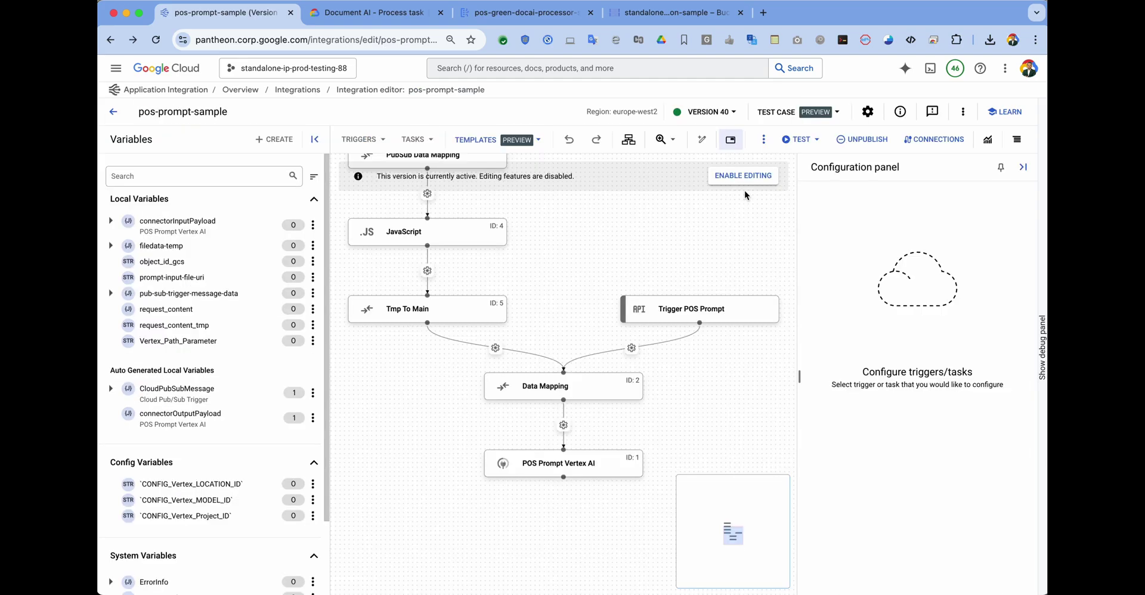
Enable editing of the pos-prompt-sample integration and expose free canvas space below the POS Prompt Vertex AI task.
{"action": "left_click", "coordinate": [744, 176]}
{"action": "left_click", "coordinate": [750, 178]}
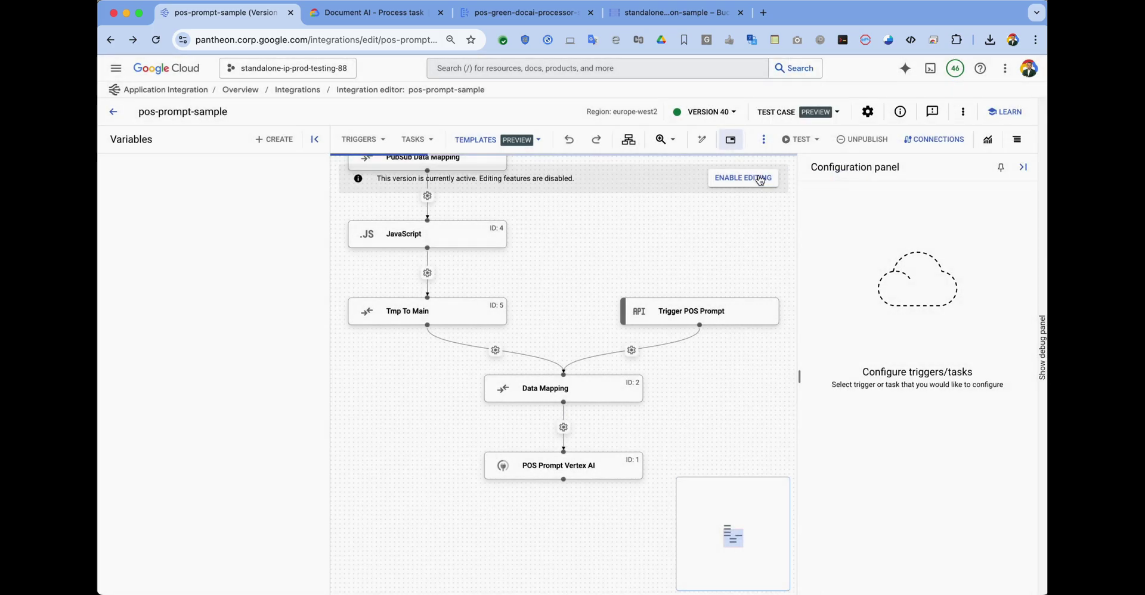
{"action": "left_click_drag", "start_coordinate": [639, 317], "coordinate": [463, 205]}
{"action": "left_click_drag", "start_coordinate": [716, 447], "coordinate": [592, 246]}
{"action": "left_click_drag", "start_coordinate": [568, 348], "coordinate": [568, 171]}
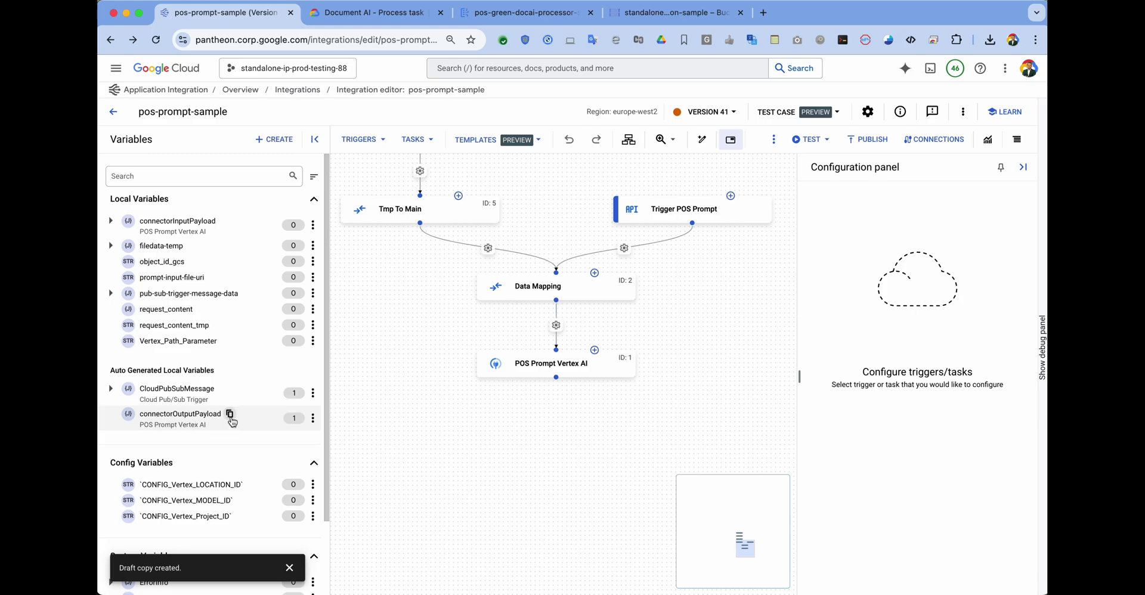
Create a String integration variable named pos-response-body-str with variable type None.
{"action": "left_click", "coordinate": [279, 142]}
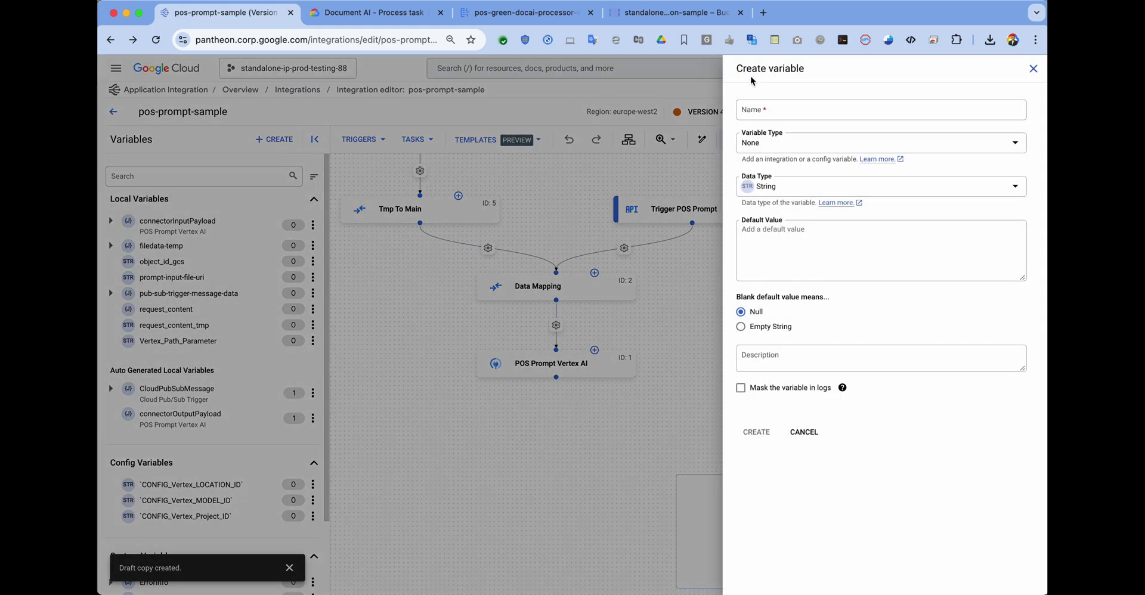
{"action": "left_click", "coordinate": [749, 112]}
{"action": "type", "text": "pos-response-body-str"}
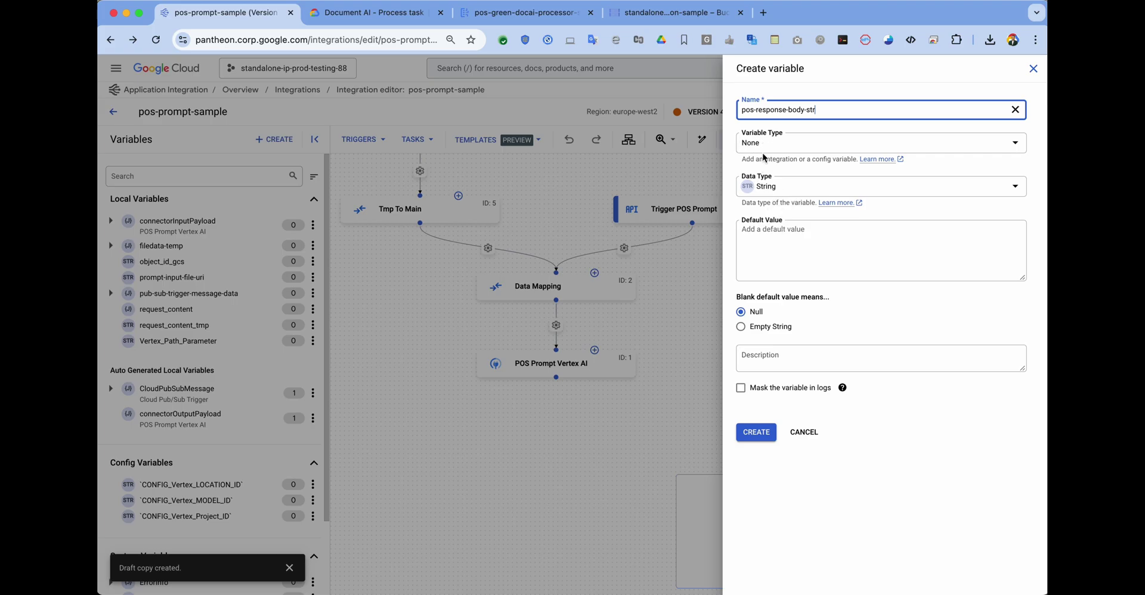
{"action": "left_click", "coordinate": [757, 432]}
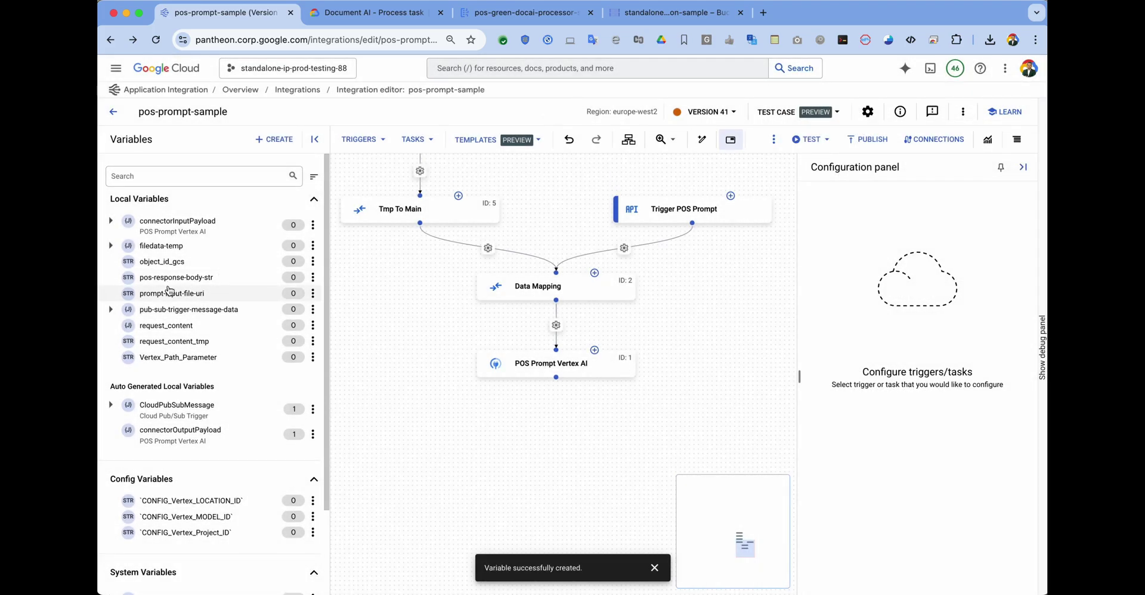
Add a Data Mapping task labelled Map POS Response Str below POS Prompt Vertex AI and connect the two tasks.
{"action": "left_click", "coordinate": [430, 140]}
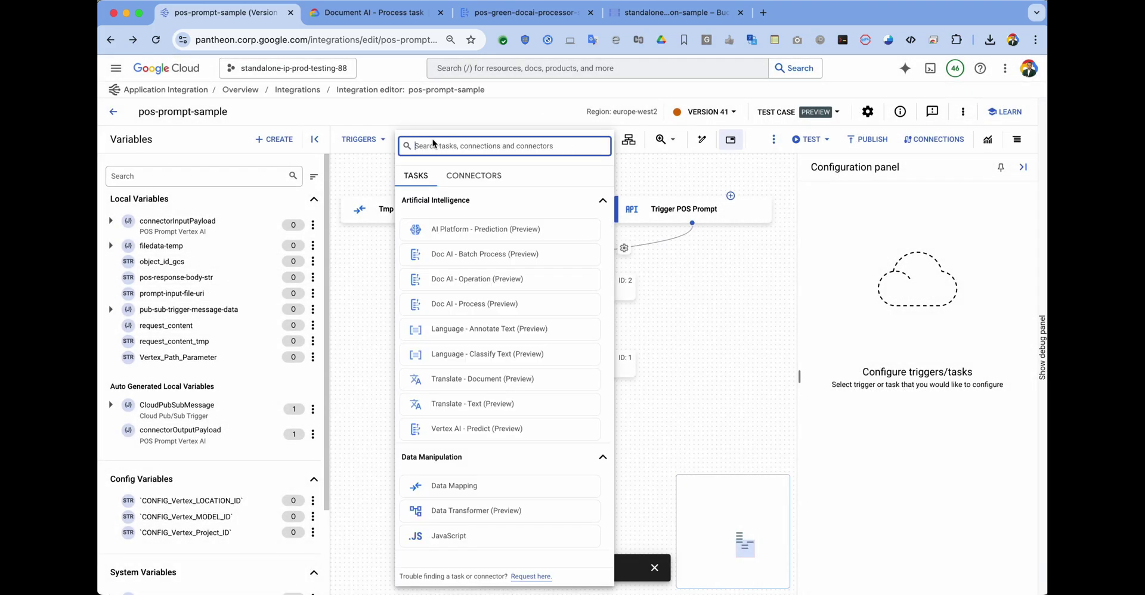
{"action": "left_click", "coordinate": [485, 486]}
{"action": "left_click_drag", "start_coordinate": [409, 169], "coordinate": [545, 424]}
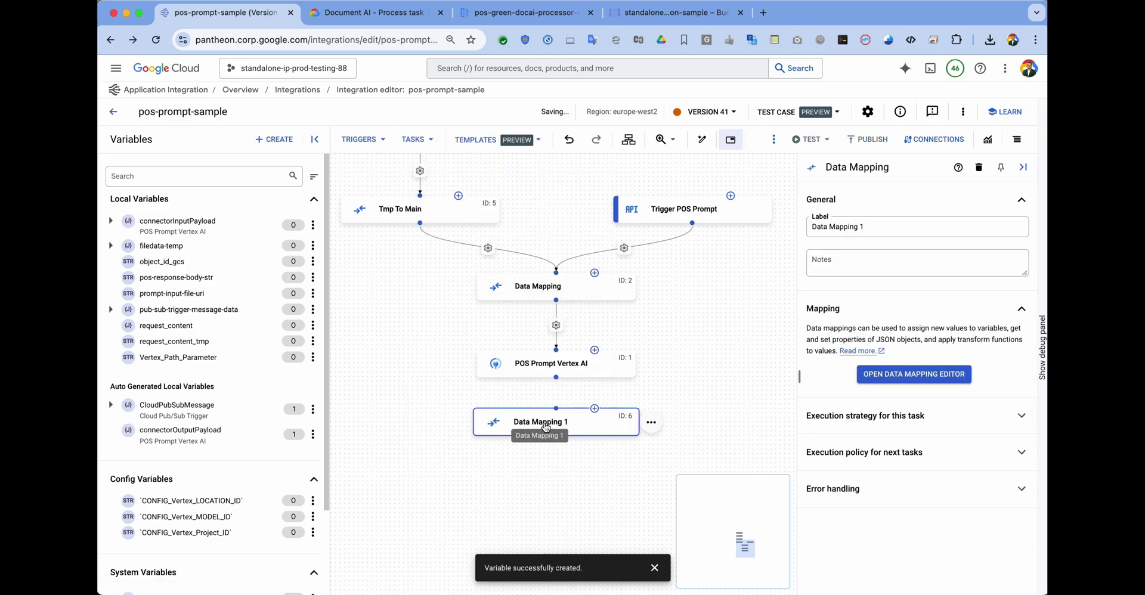
{"action": "triple_click", "coordinate": [907, 226]}
{"action": "type", "text": "Map POS Response Str"}
{"action": "left_click_drag", "start_coordinate": [556, 377], "coordinate": [557, 410]}
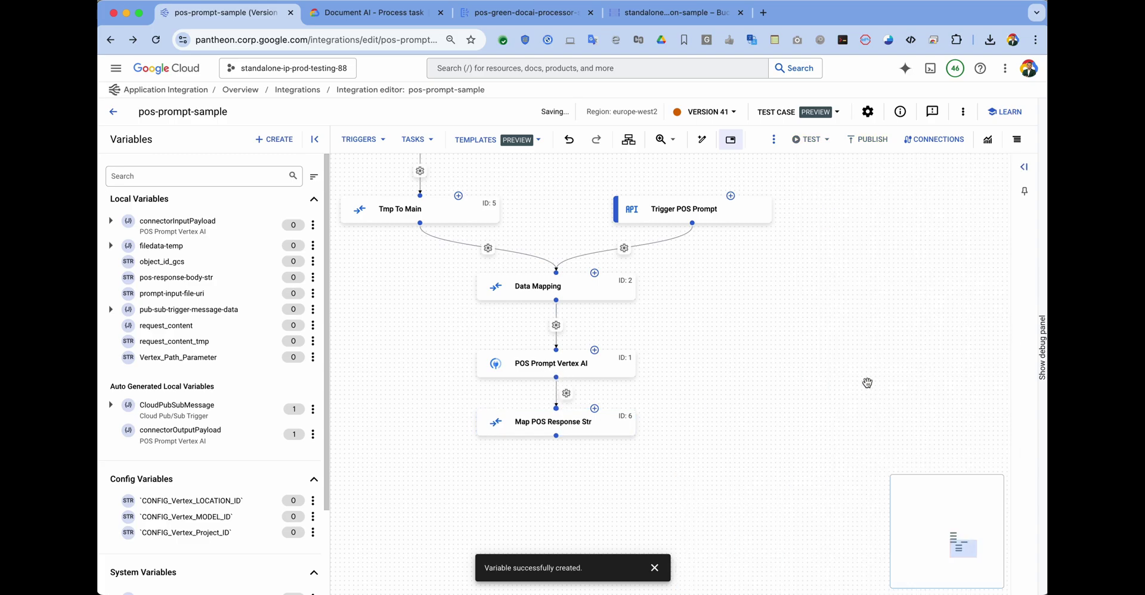
Map connectorOutputPayload to the pos-response-body-str output in the Map POS Response Str task.
{"action": "left_click", "coordinate": [582, 427]}
{"action": "left_click", "coordinate": [903, 384]}
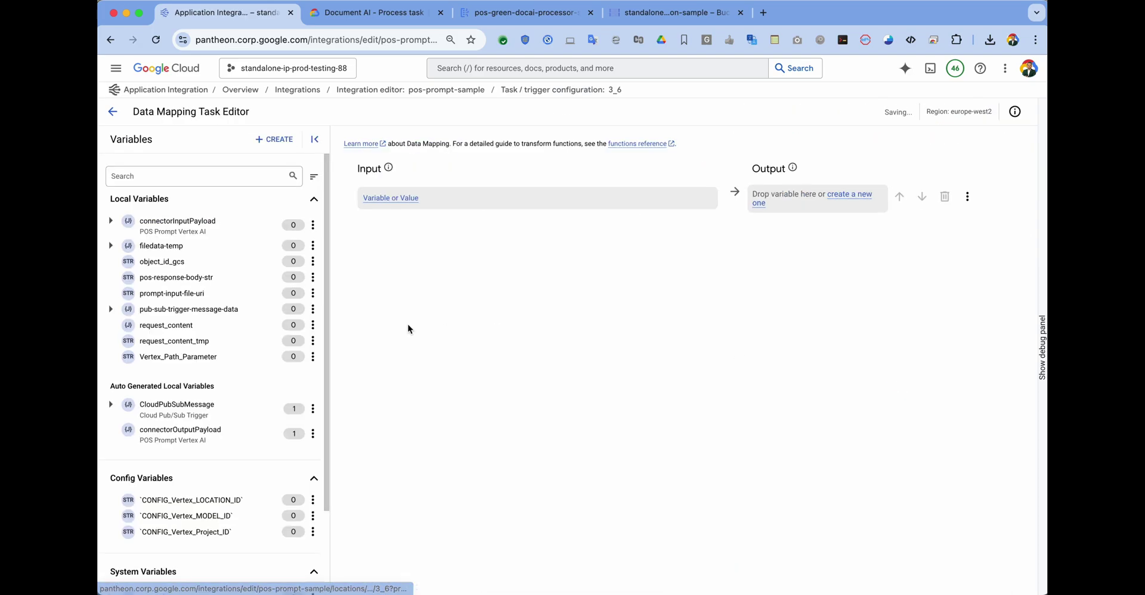
{"action": "left_click_drag", "start_coordinate": [181, 284], "coordinate": [773, 206]}
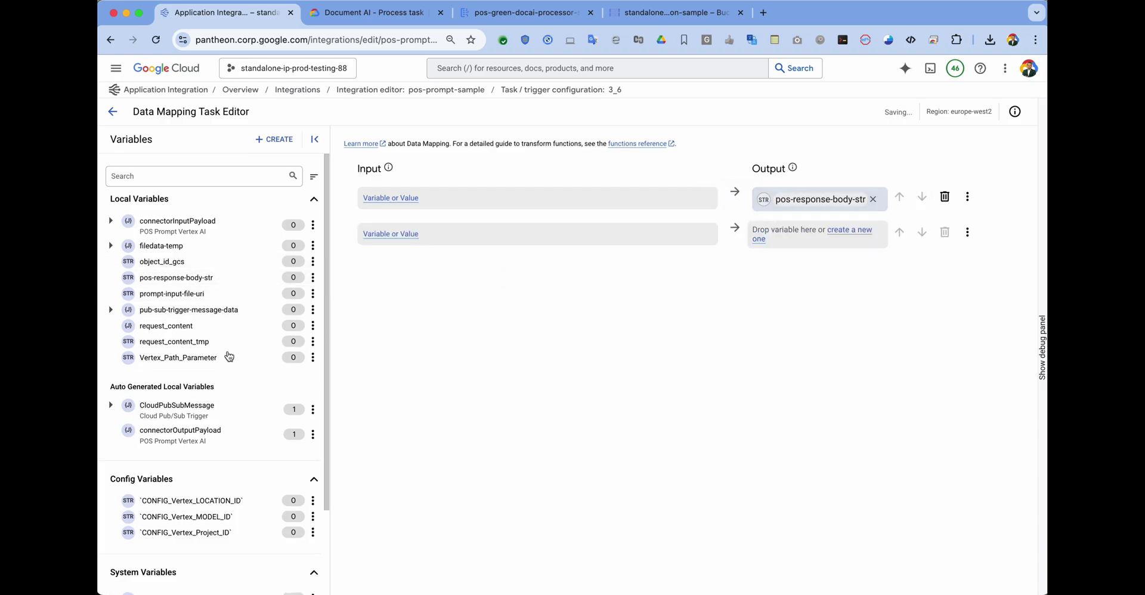
{"action": "left_click_drag", "start_coordinate": [171, 435], "coordinate": [400, 203]}
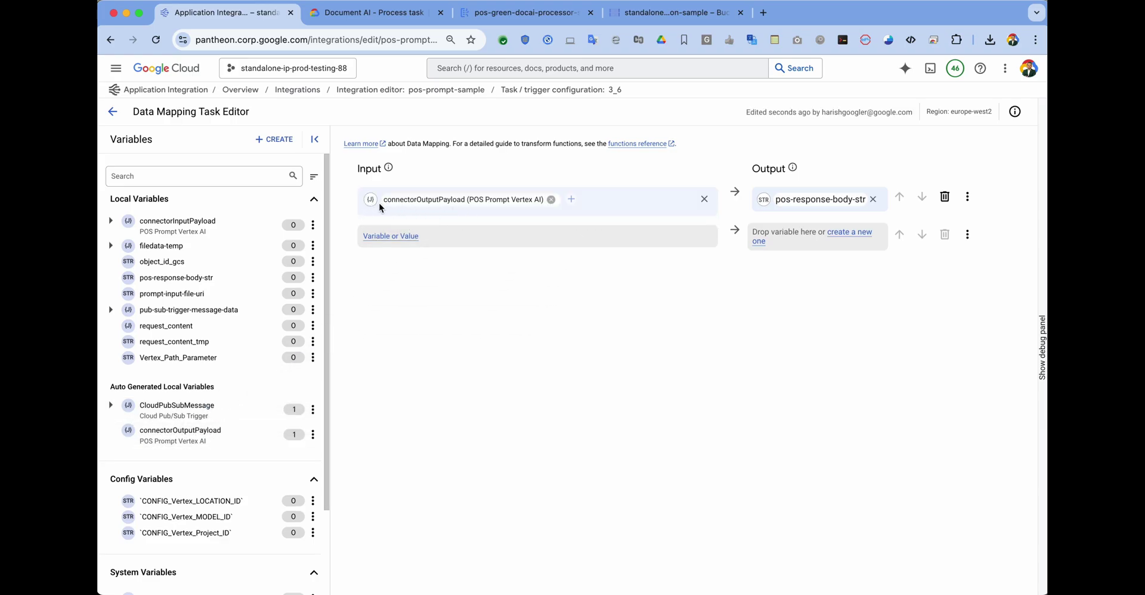
{"action": "left_click", "coordinate": [112, 112]}
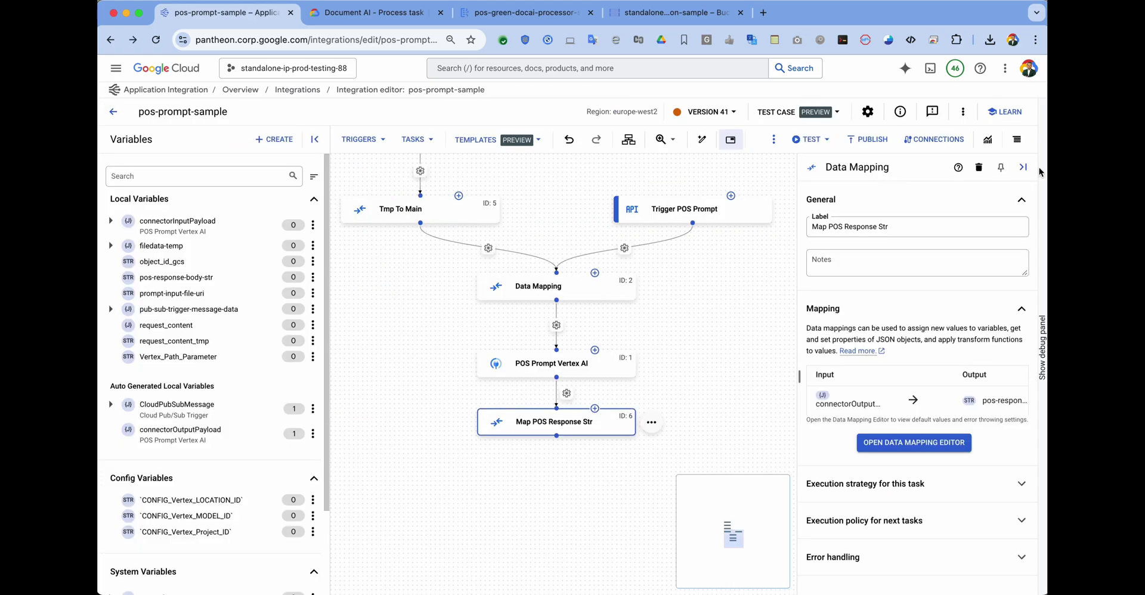
Inspect the ResponseBody structure of connectorOutputPayload in the execution log's response parameters, and return to the integration editor.
{"action": "left_click", "coordinate": [1017, 139]}
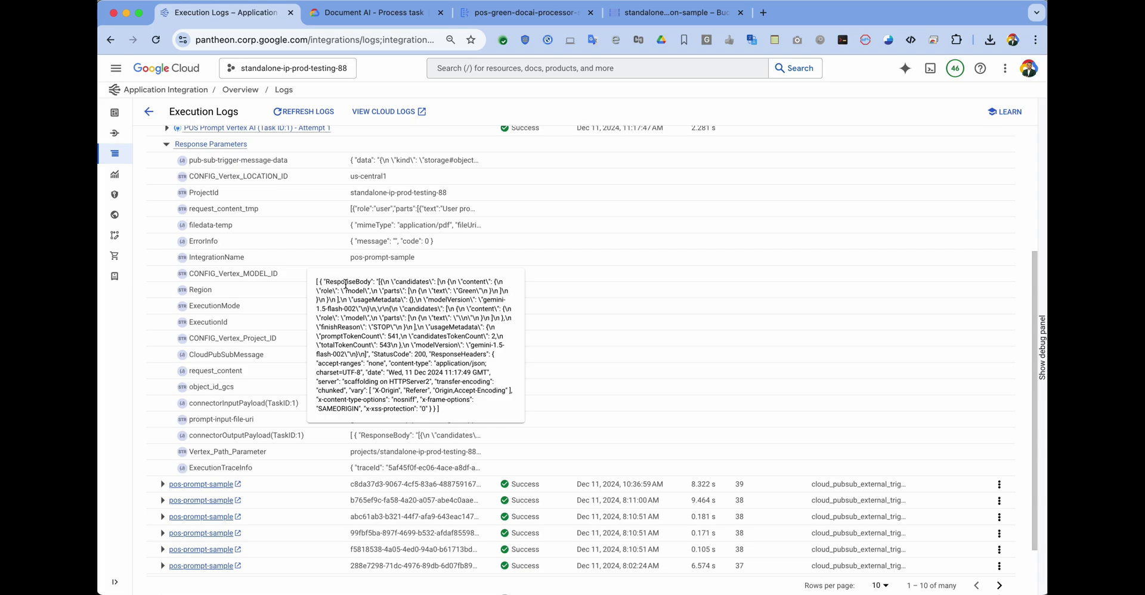
{"action": "mouse_move", "coordinate": [378, 434]}
{"action": "left_click_drag", "start_coordinate": [379, 282], "coordinate": [432, 407]}
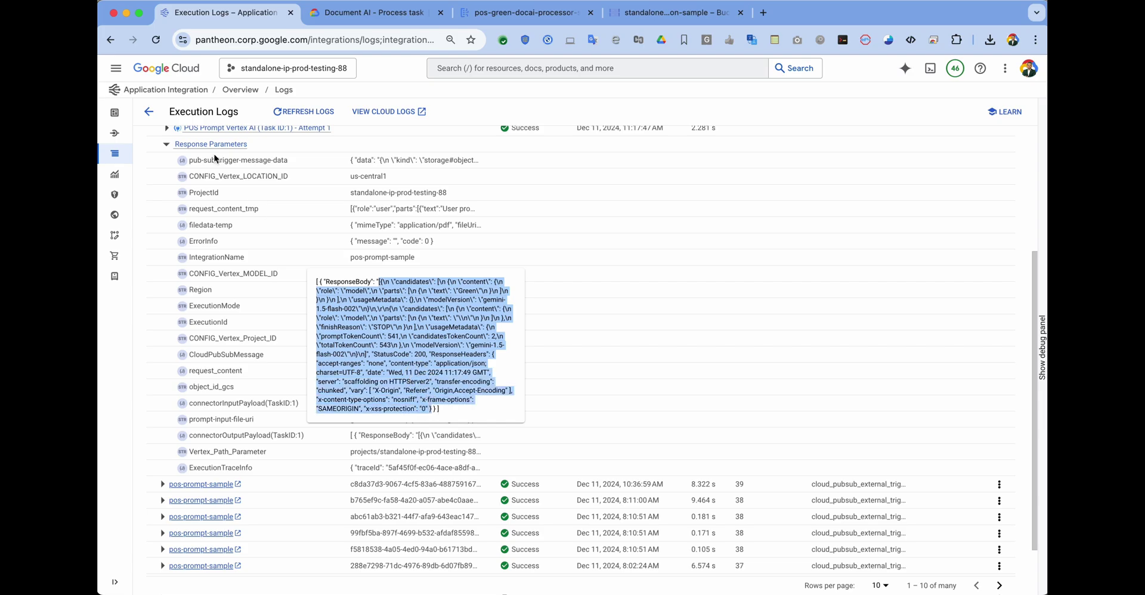
{"action": "left_click", "coordinate": [148, 112]}
In the Map POS Response Str mapping, apply GET_PROPERTY with the string value ResponseBody to connectorOutputPayload, and return to the integration editor.
{"action": "left_click_drag", "start_coordinate": [555, 426], "coordinate": [541, 107]}
{"action": "left_click", "coordinate": [548, 291]}
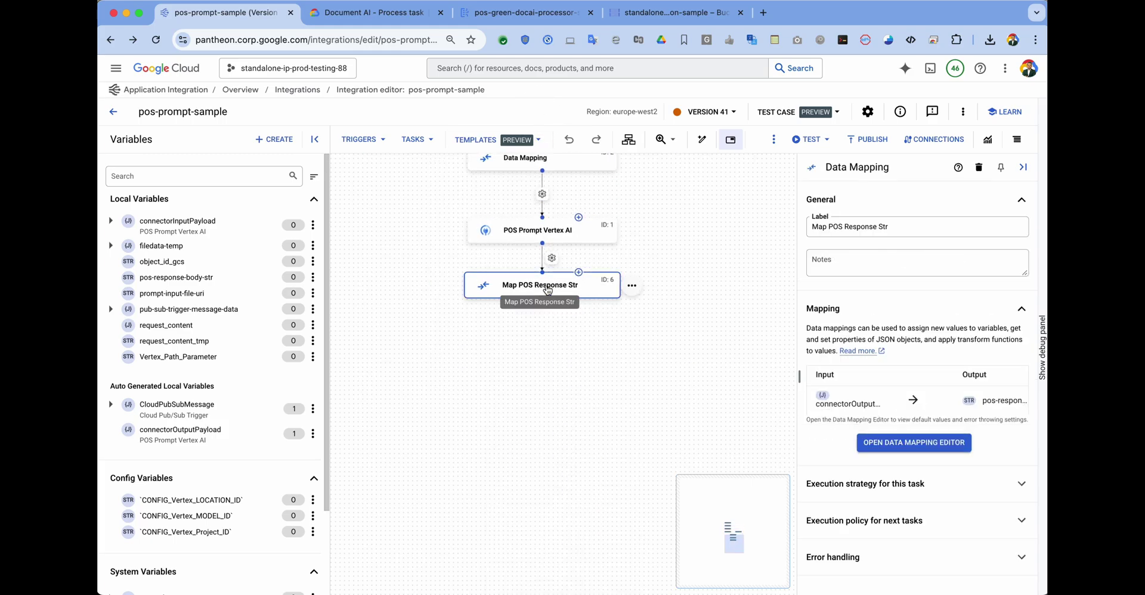
{"action": "left_click", "coordinate": [932, 444]}
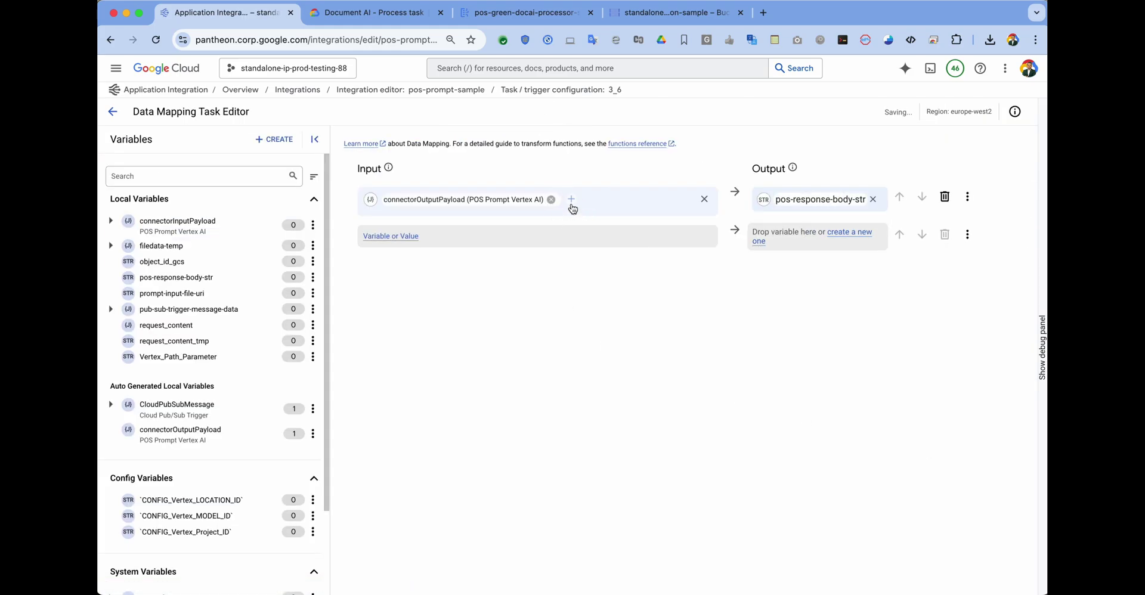
{"action": "left_click", "coordinate": [572, 203]}
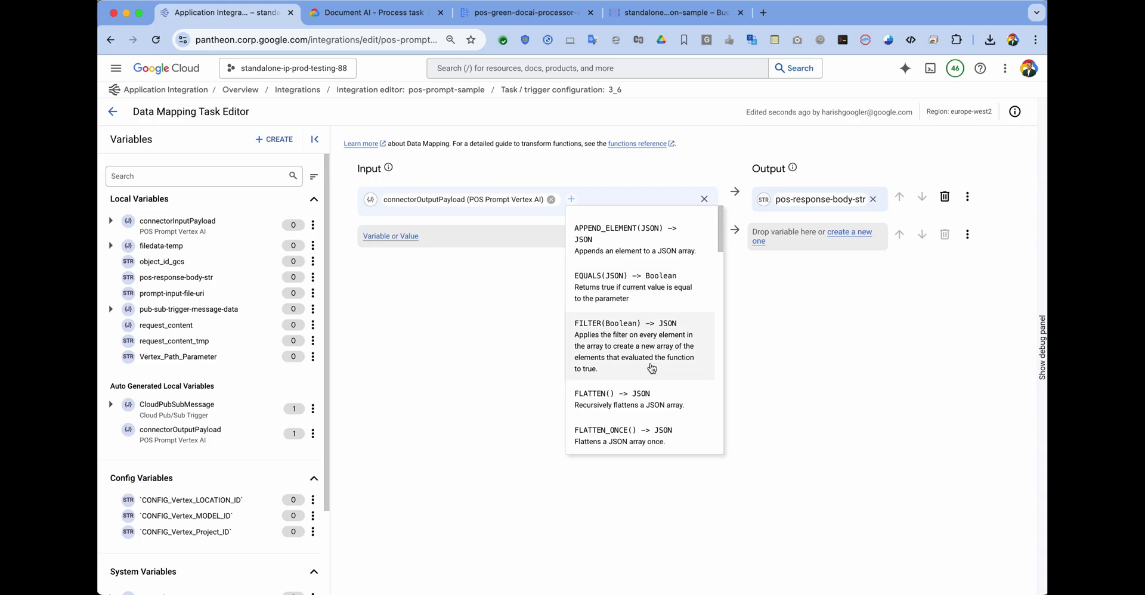
{"action": "scroll", "coordinate": [652, 368], "scroll_direction": "down", "scroll_amount": 5}
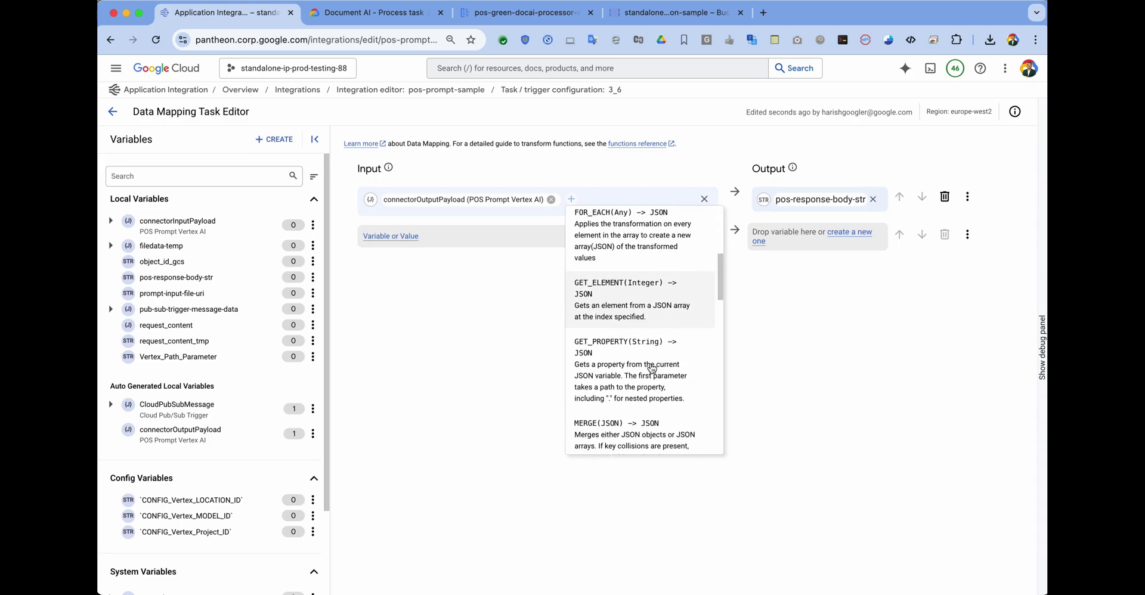
{"action": "left_click", "coordinate": [652, 368]}
{"action": "left_click", "coordinate": [478, 215]}
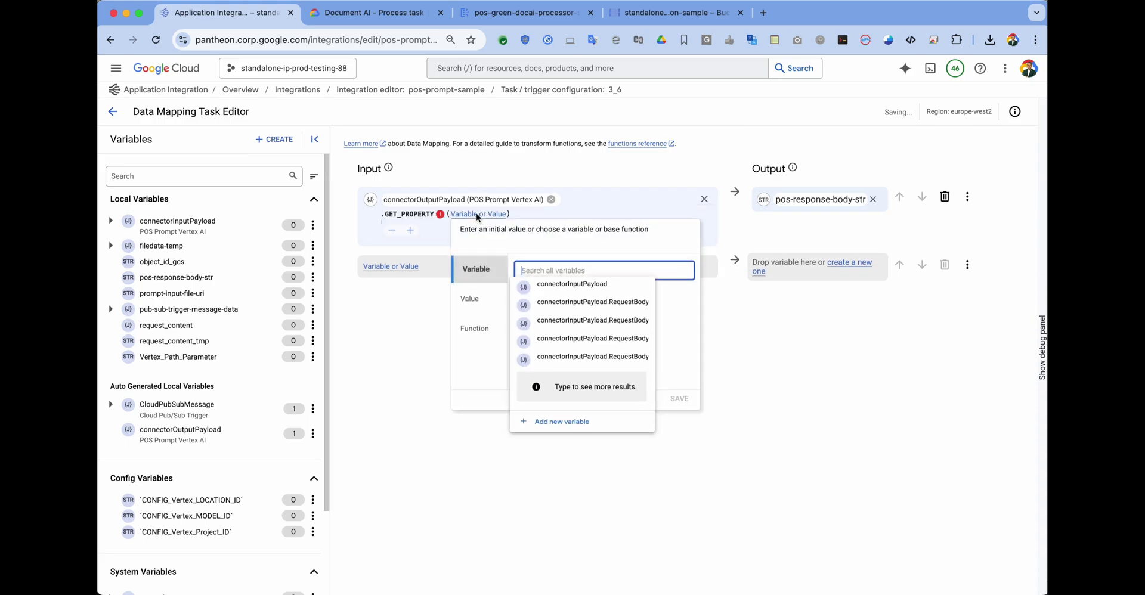
{"action": "left_click", "coordinate": [471, 299]}
{"action": "type", "text": "ResponseBody"}
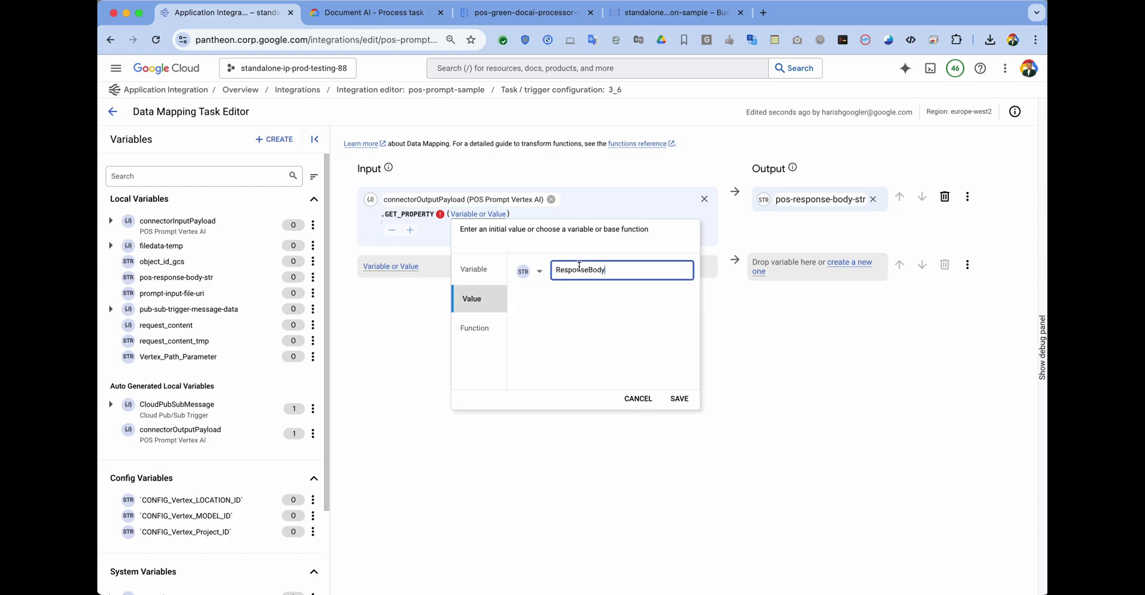
{"action": "left_click", "coordinate": [680, 398]}
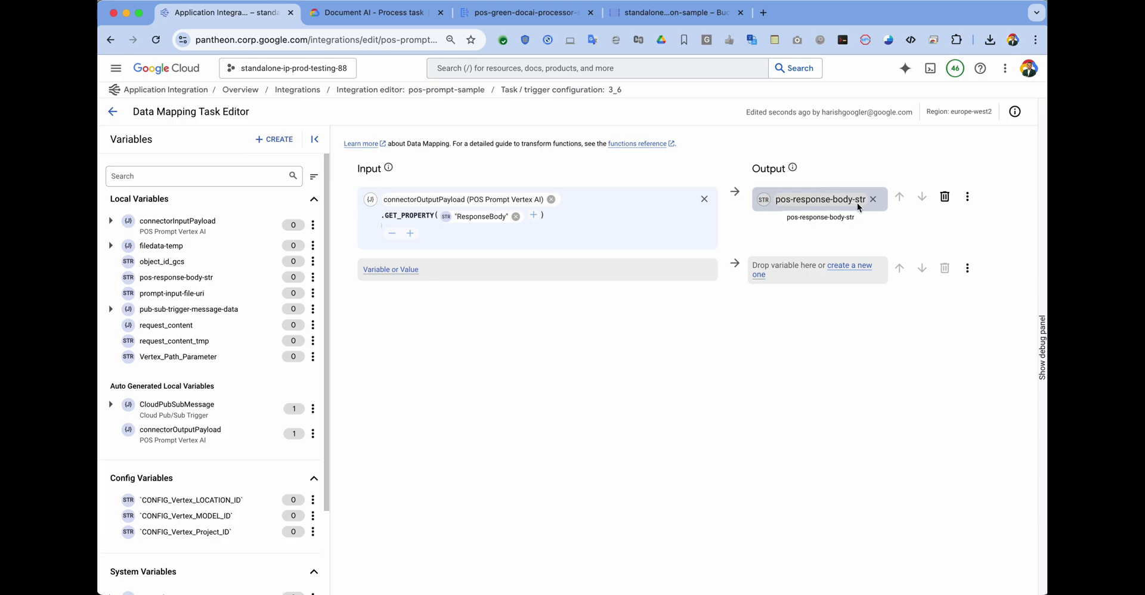
{"action": "left_click", "coordinate": [113, 113]}
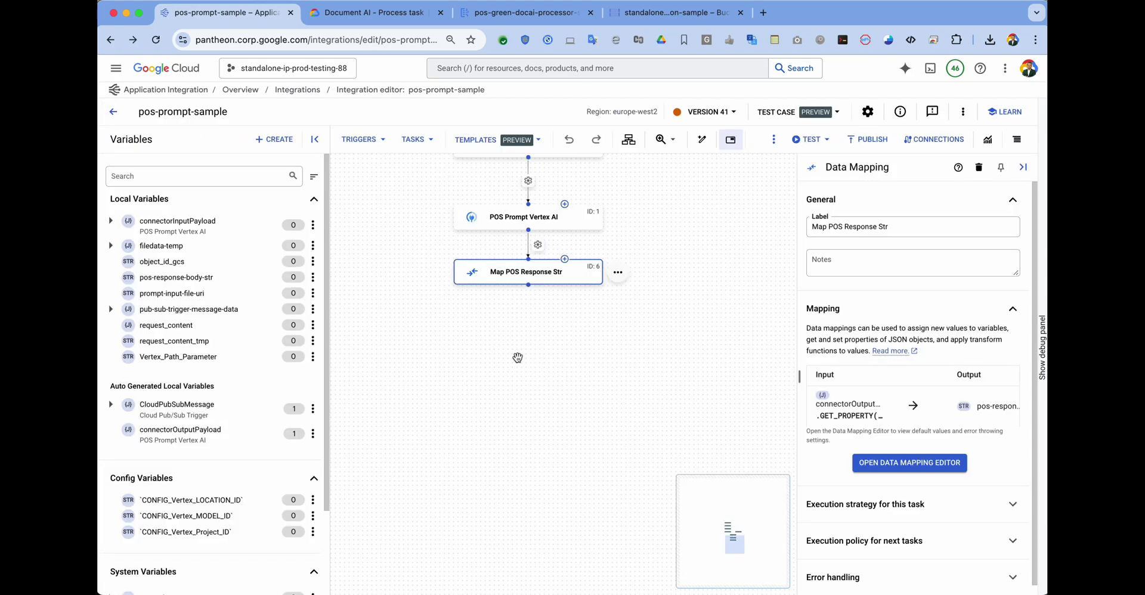
Add a JavaScript task labelled Process POS Response below Map POS Response Str and connect the two tasks.
{"action": "left_click", "coordinate": [426, 141]}
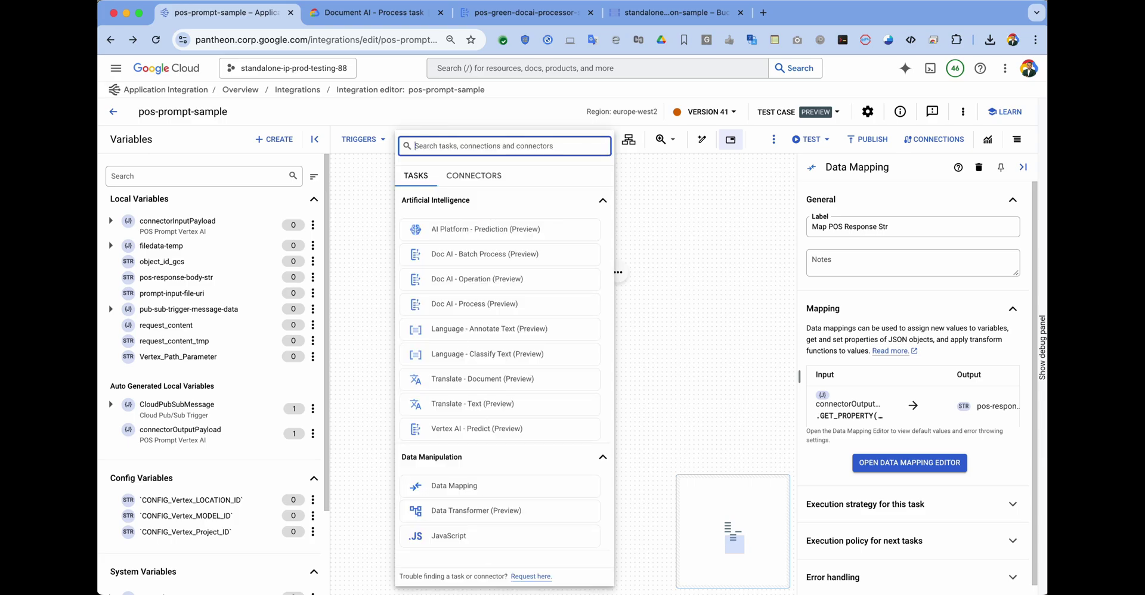
{"action": "left_click", "coordinate": [448, 536]}
{"action": "left_click_drag", "start_coordinate": [382, 159], "coordinate": [510, 329]}
{"action": "left_click", "coordinate": [510, 329]}
{"action": "type", "text": "Process POS Response"}
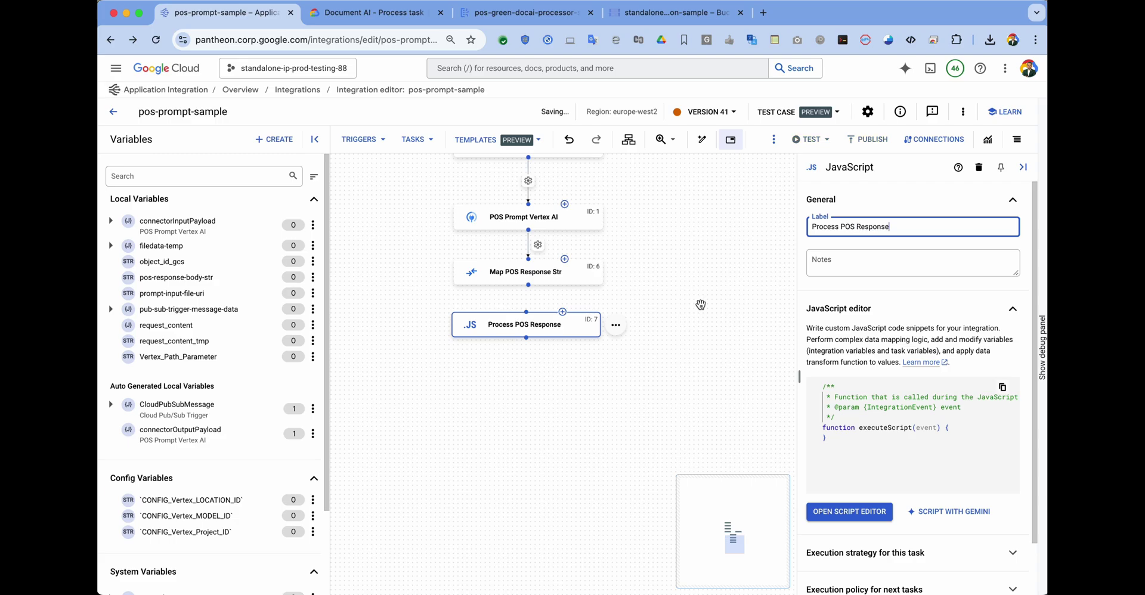
{"action": "left_click", "coordinate": [561, 296]}
{"action": "left_click_drag", "start_coordinate": [527, 287], "coordinate": [526, 311]}
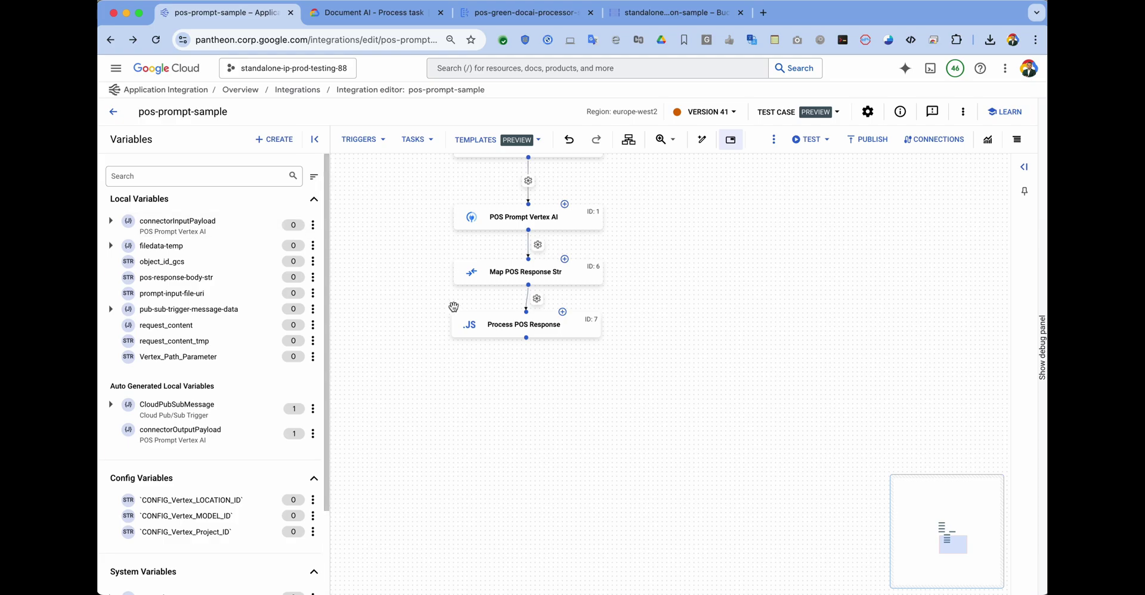
Create a String integration variable named pos-response-result with variable type None.
{"action": "left_click", "coordinate": [260, 140]}
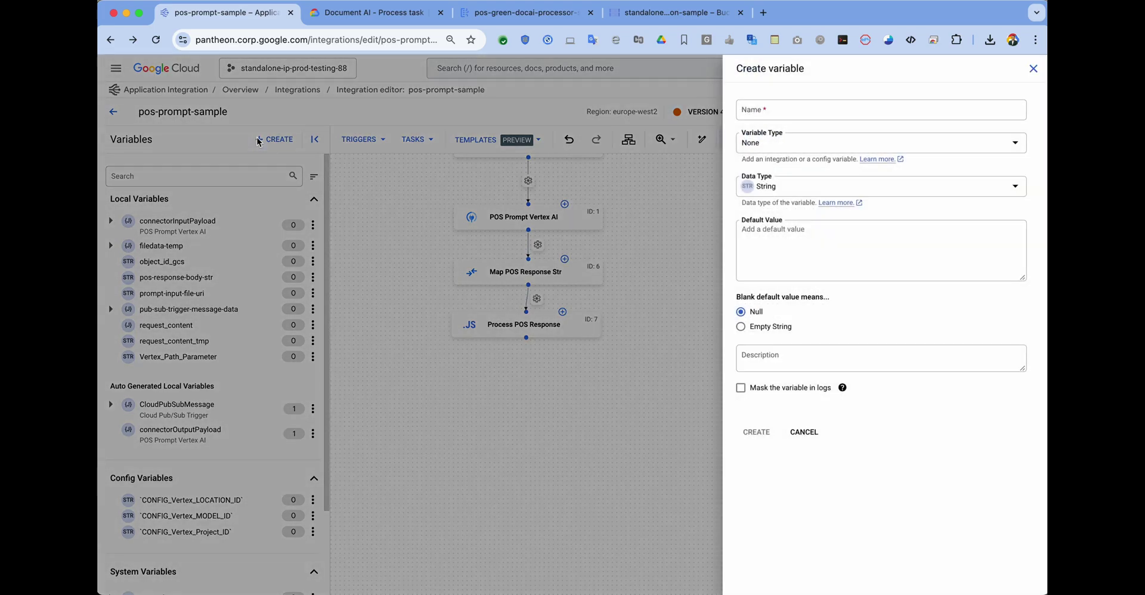
{"action": "left_click", "coordinate": [752, 113]}
{"action": "type", "text": "pos-response-result"}
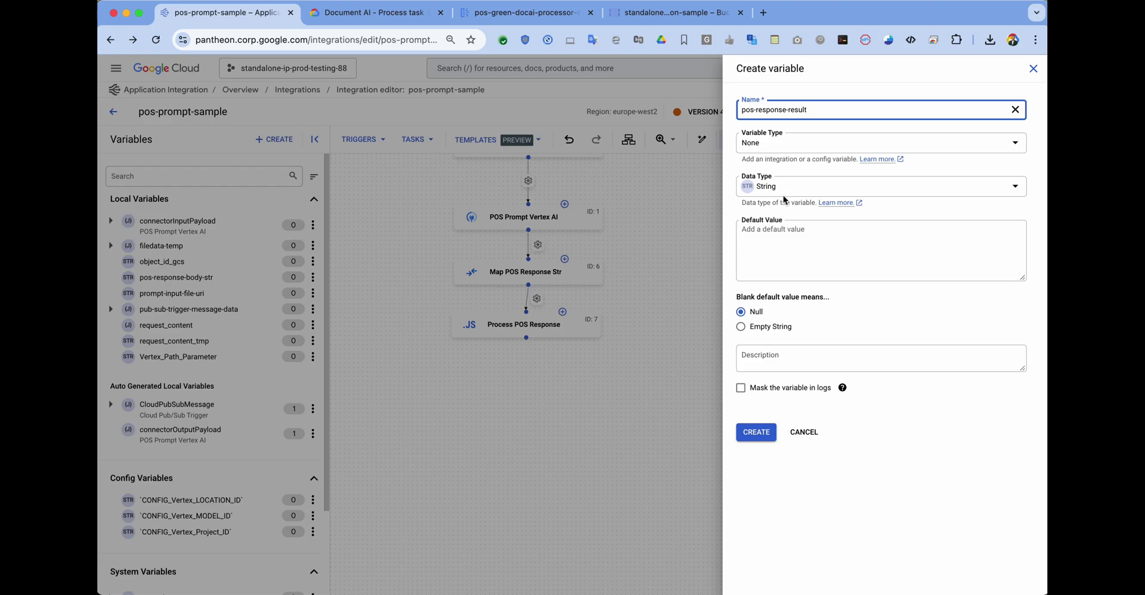
{"action": "left_click", "coordinate": [756, 431]}
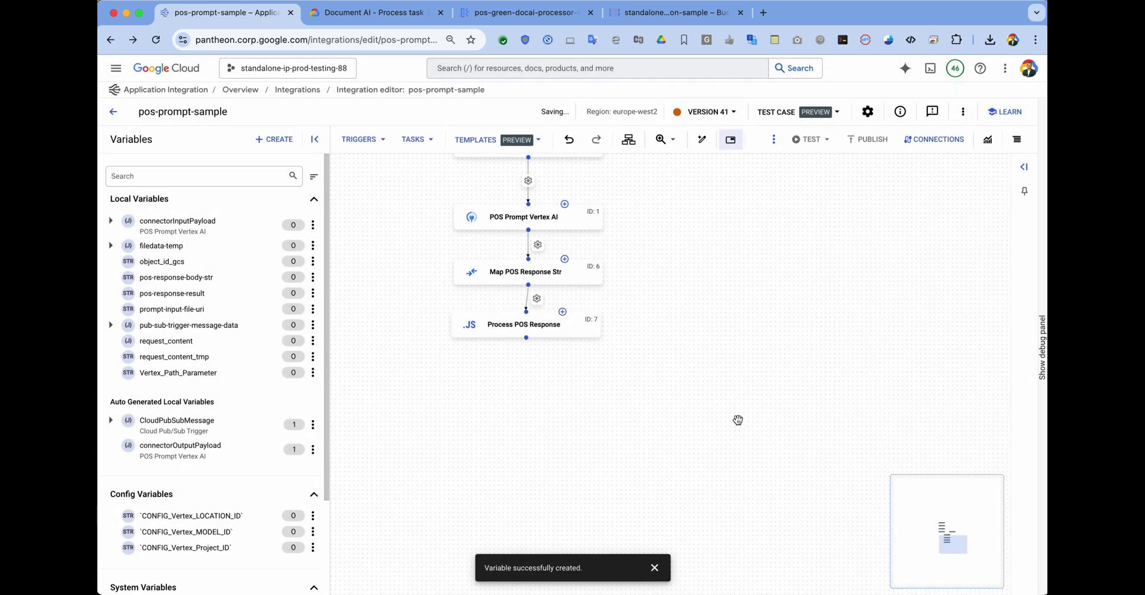
Fill the Process POS Response script with code that parses pos-response-body-str, extracts the candidates' text parts and sets pos-response-result to textFields[0].
{"action": "left_click", "coordinate": [541, 334]}
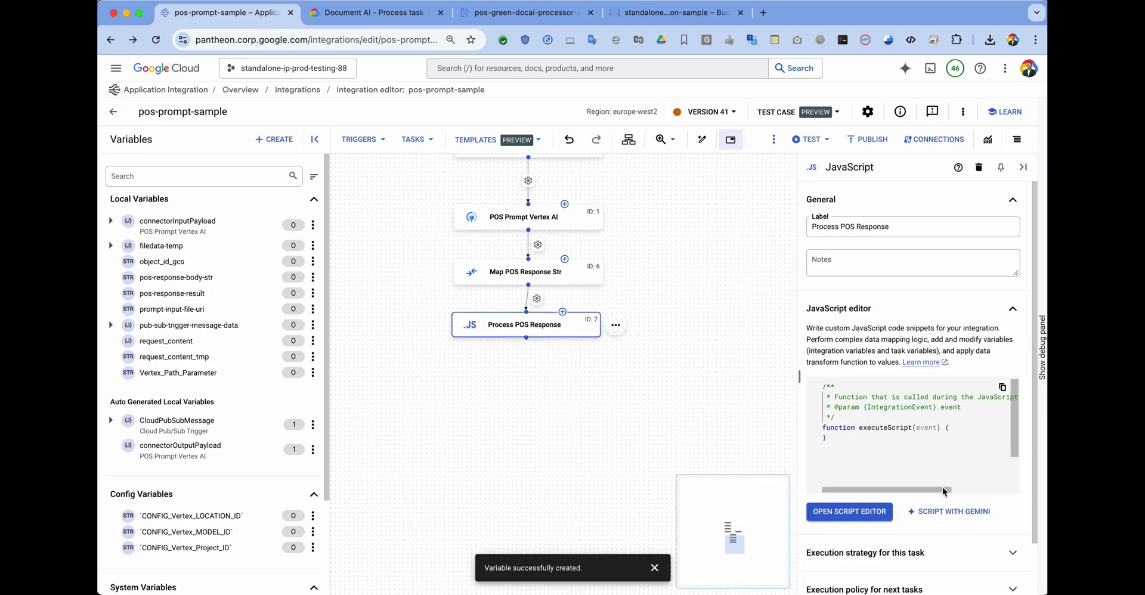
{"action": "left_click", "coordinate": [861, 506]}
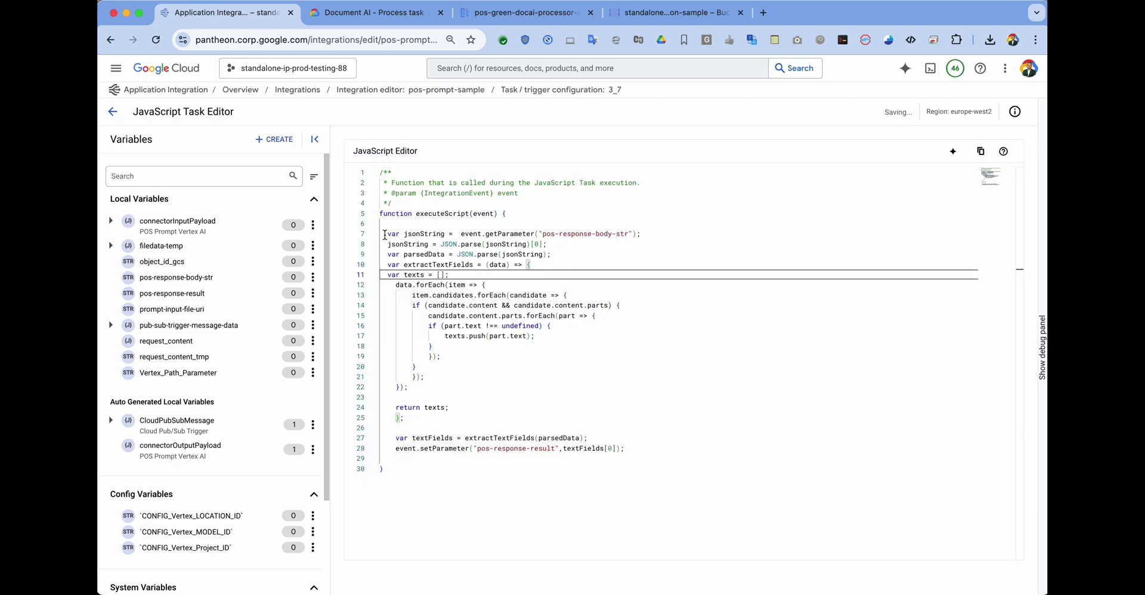
Review how the script reads pos-response-body-str, parses the JSON, collects the text fields and sets the pos-response-result parameter.
{"action": "left_click_drag", "start_coordinate": [385, 234], "coordinate": [657, 236]}
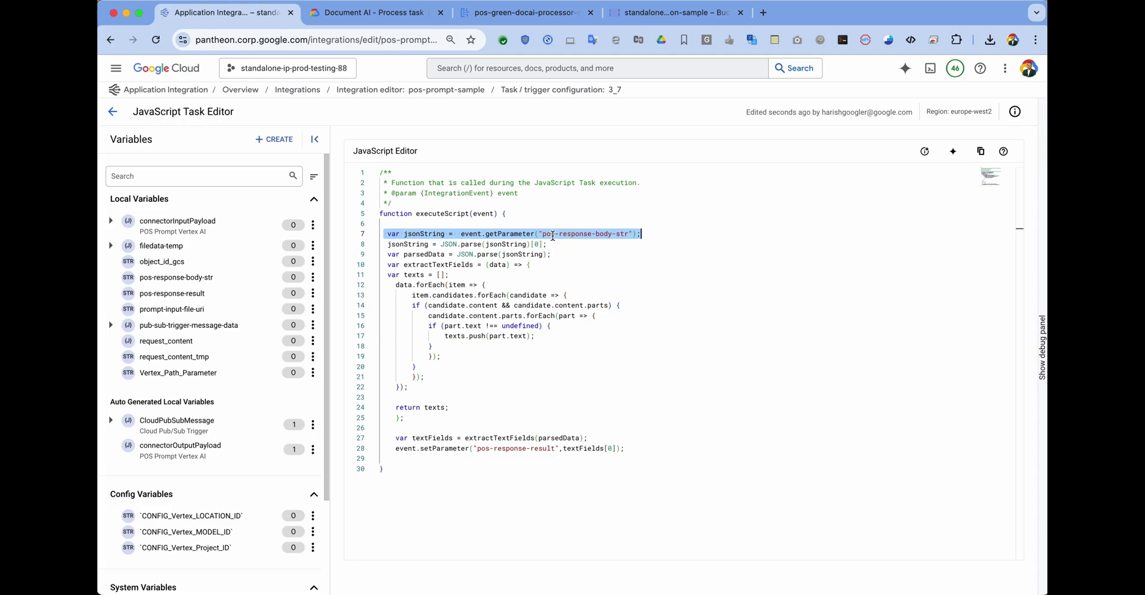
{"action": "left_click", "coordinate": [560, 264]}
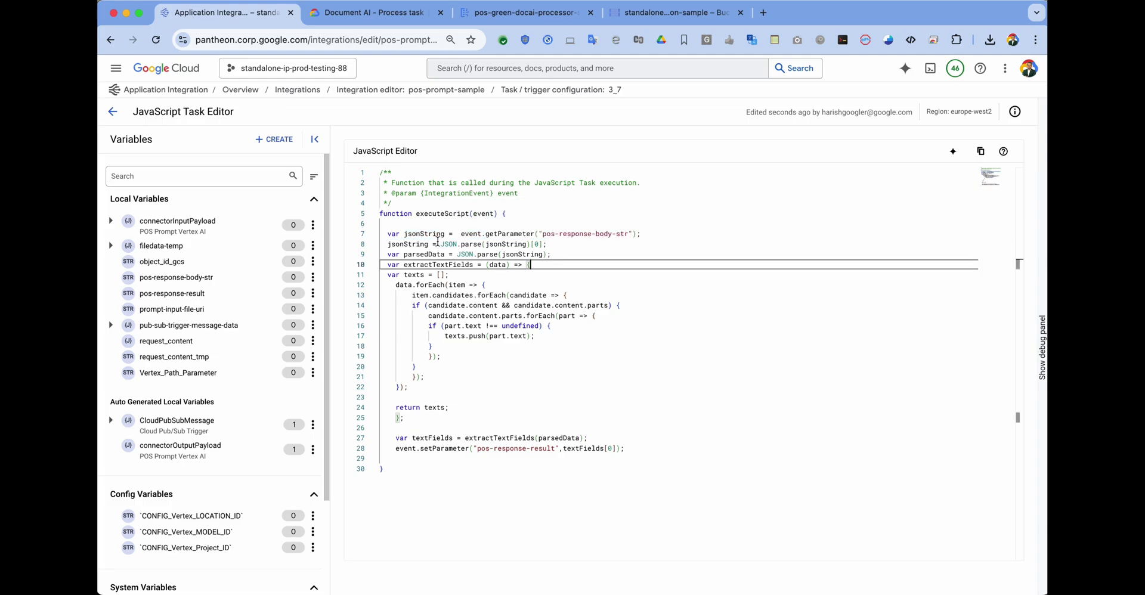
{"action": "left_click_drag", "start_coordinate": [440, 245], "coordinate": [482, 245]}
{"action": "left_click", "coordinate": [526, 244]}
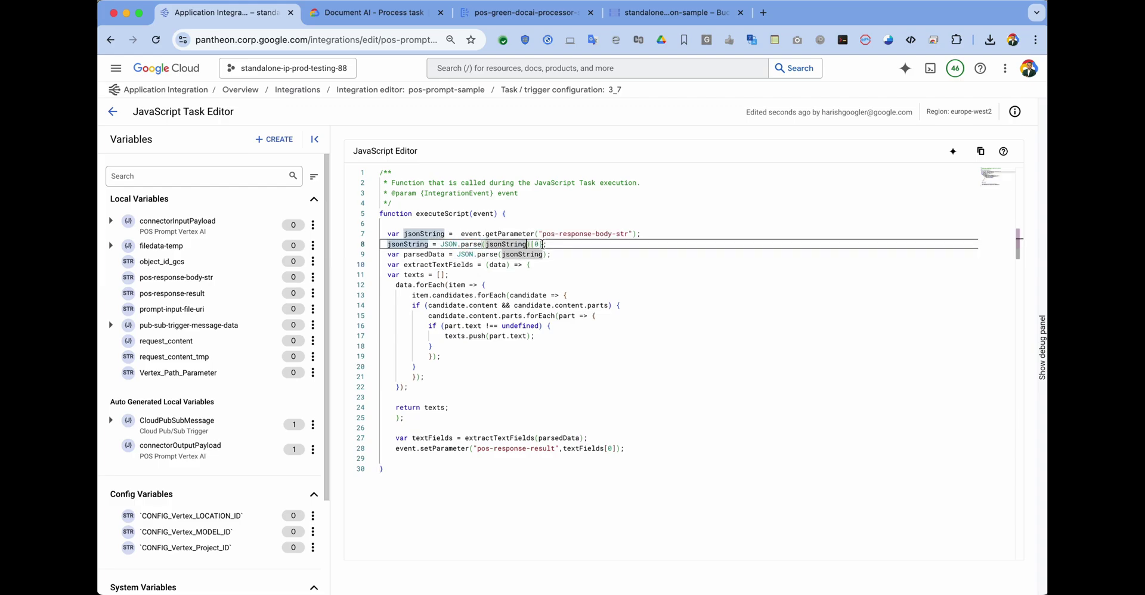
{"action": "left_click_drag", "start_coordinate": [542, 245], "coordinate": [523, 244]}
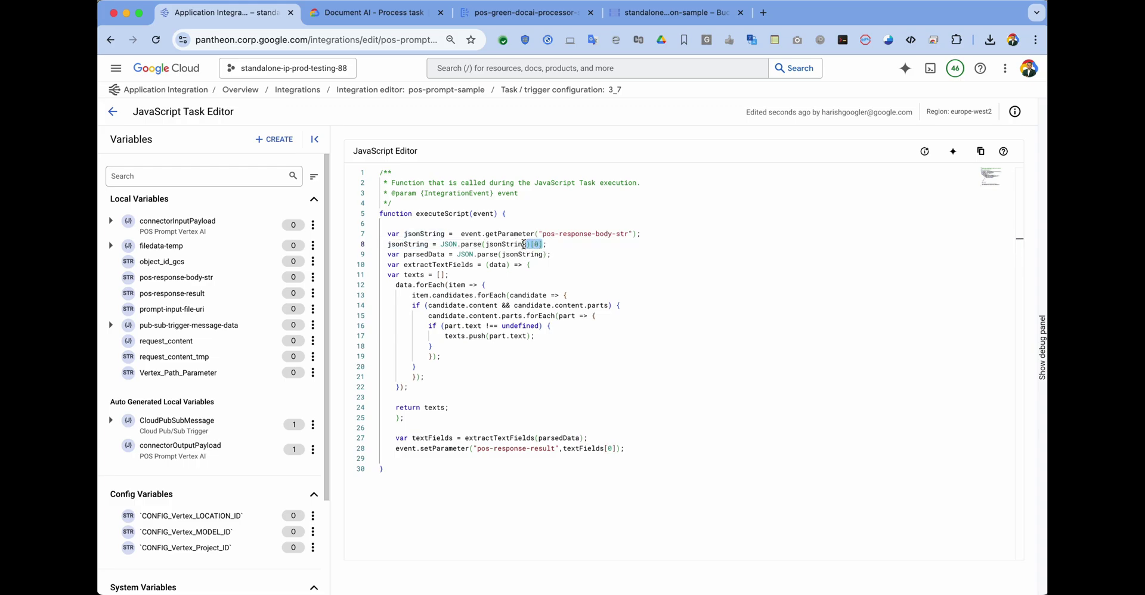
{"action": "double_click", "coordinate": [522, 255]}
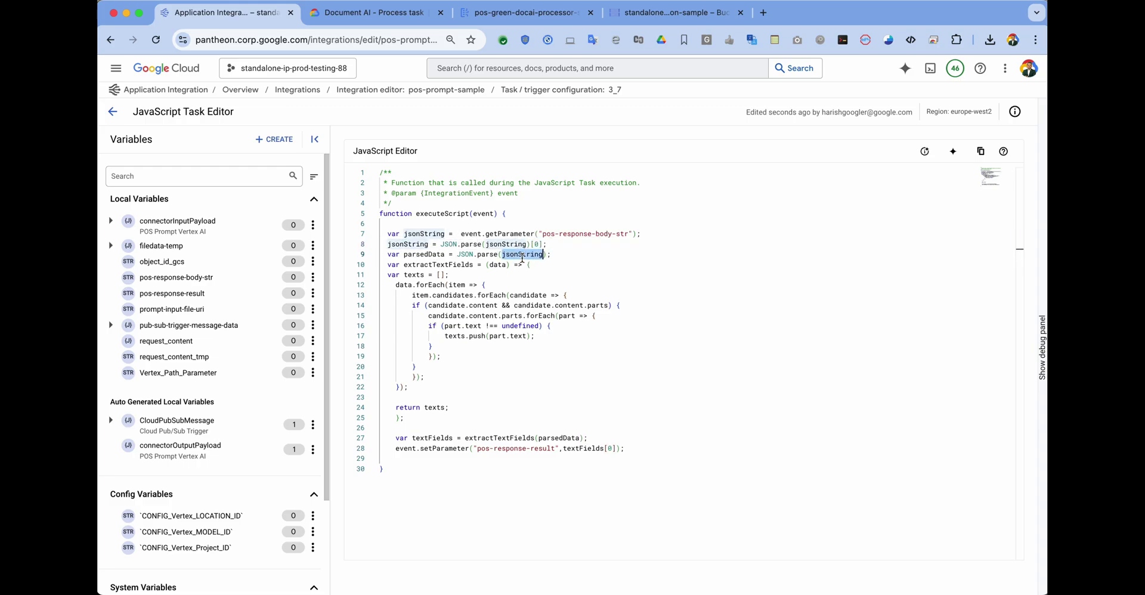
{"action": "left_click", "coordinate": [523, 254]}
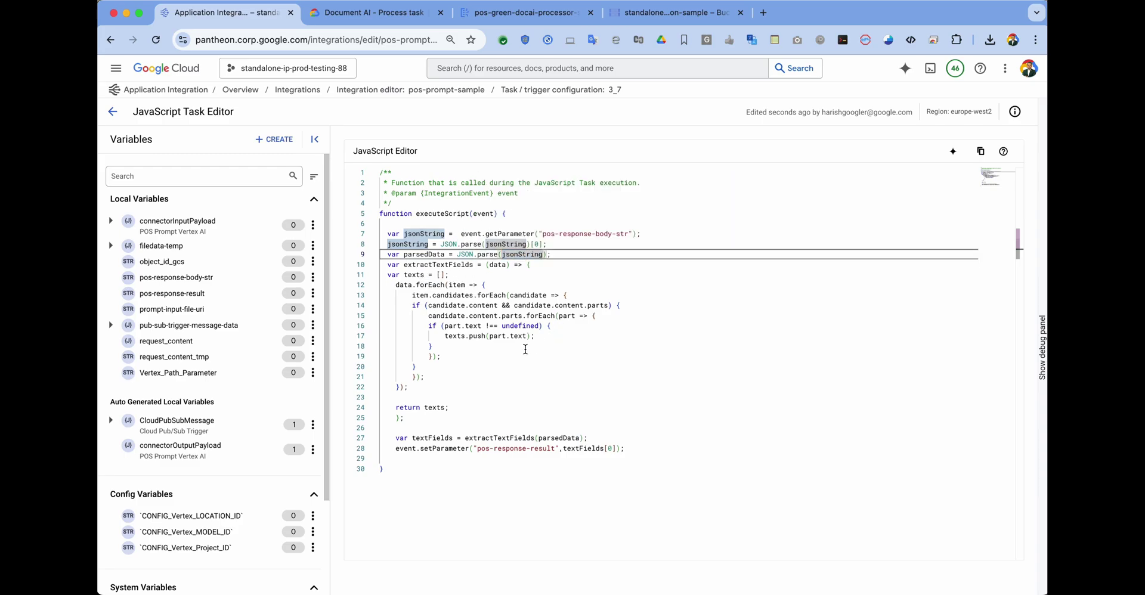
{"action": "double_click", "coordinate": [472, 327]}
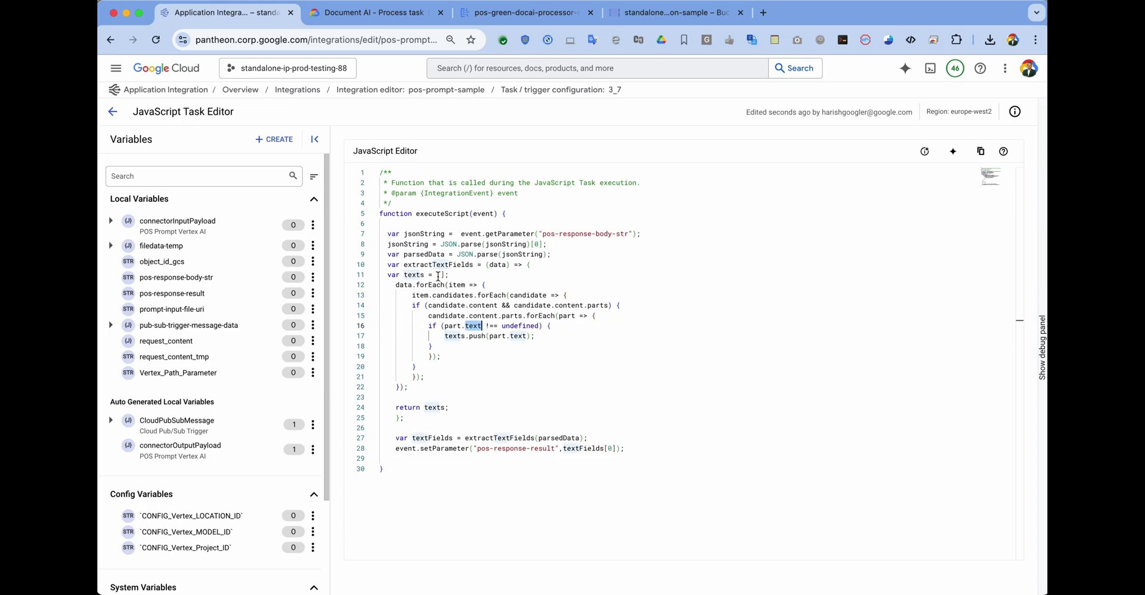
{"action": "double_click", "coordinate": [513, 439]}
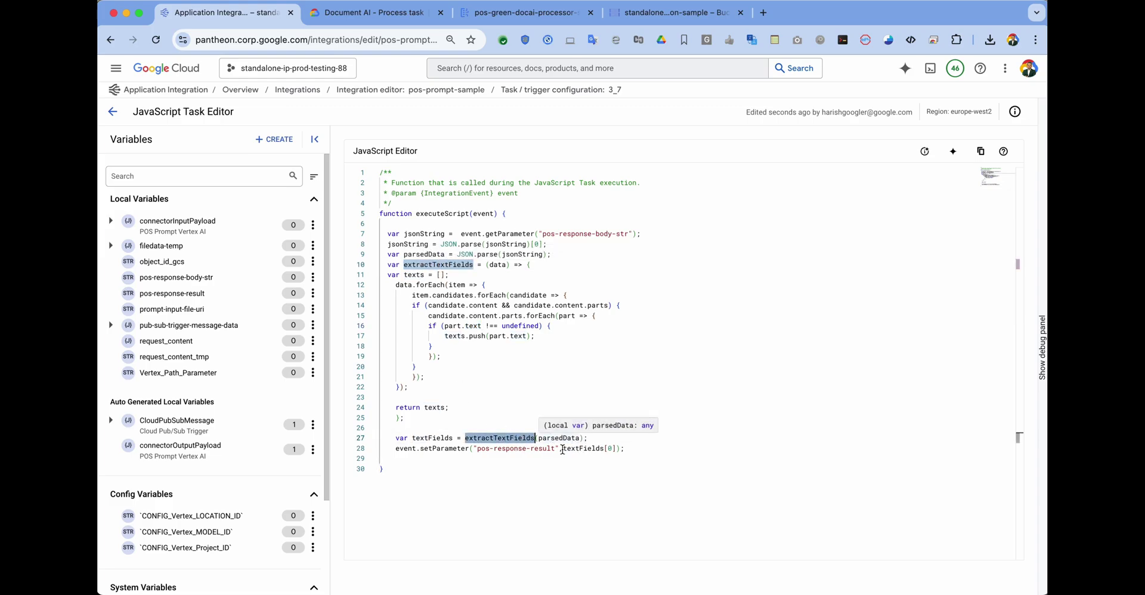
{"action": "left_click", "coordinate": [575, 448]}
{"action": "left_click_drag", "start_coordinate": [564, 448], "coordinate": [616, 448]}
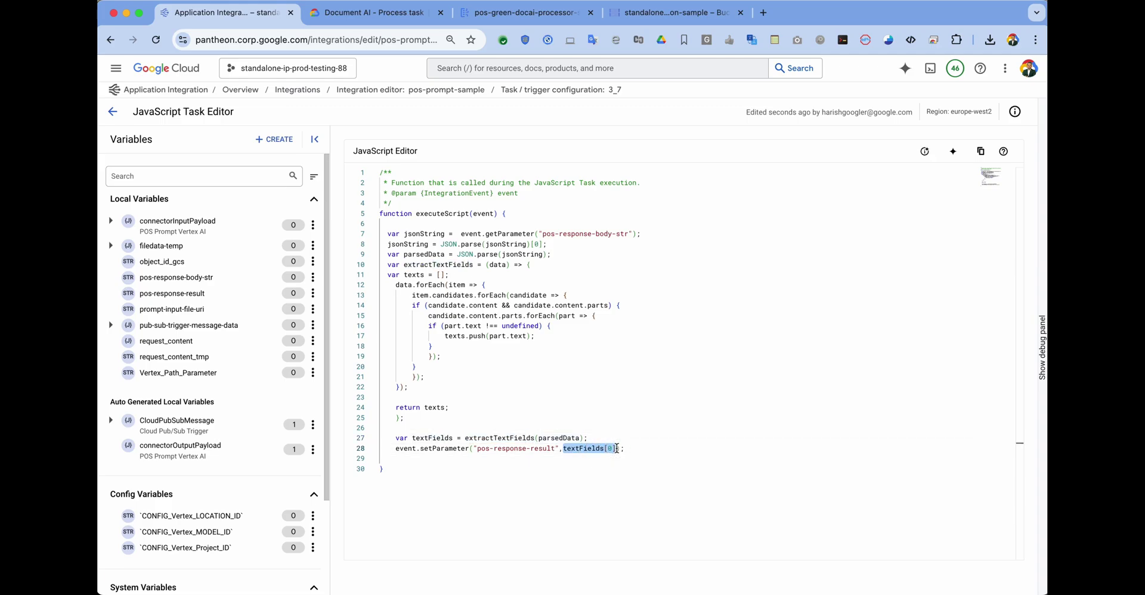
{"action": "left_click_drag", "start_coordinate": [477, 448], "coordinate": [557, 448]}
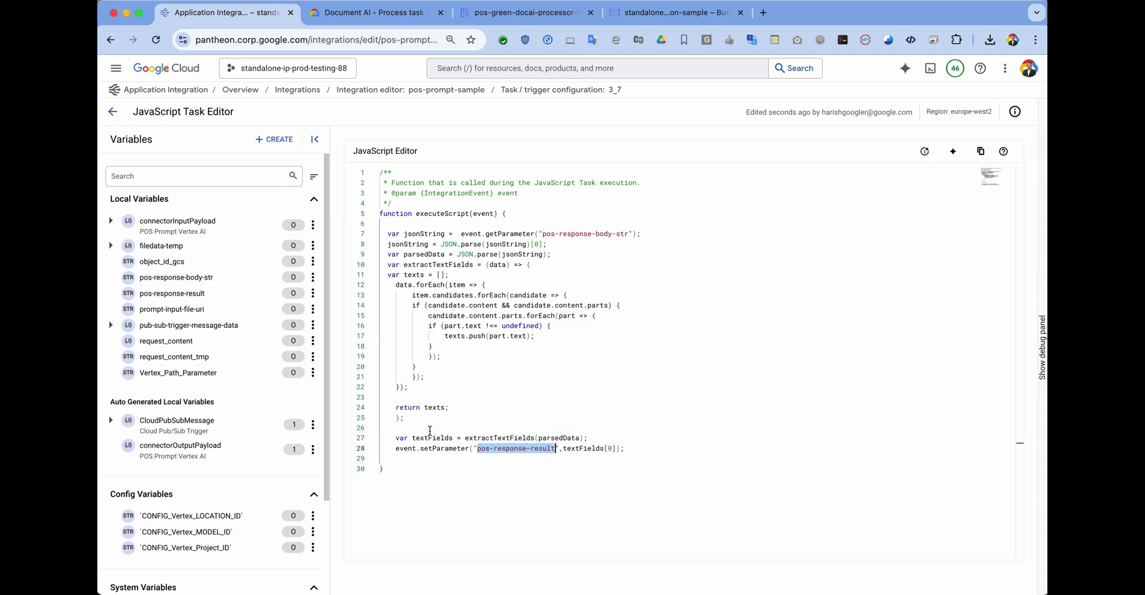
{"action": "mouse_move", "coordinate": [179, 299]}
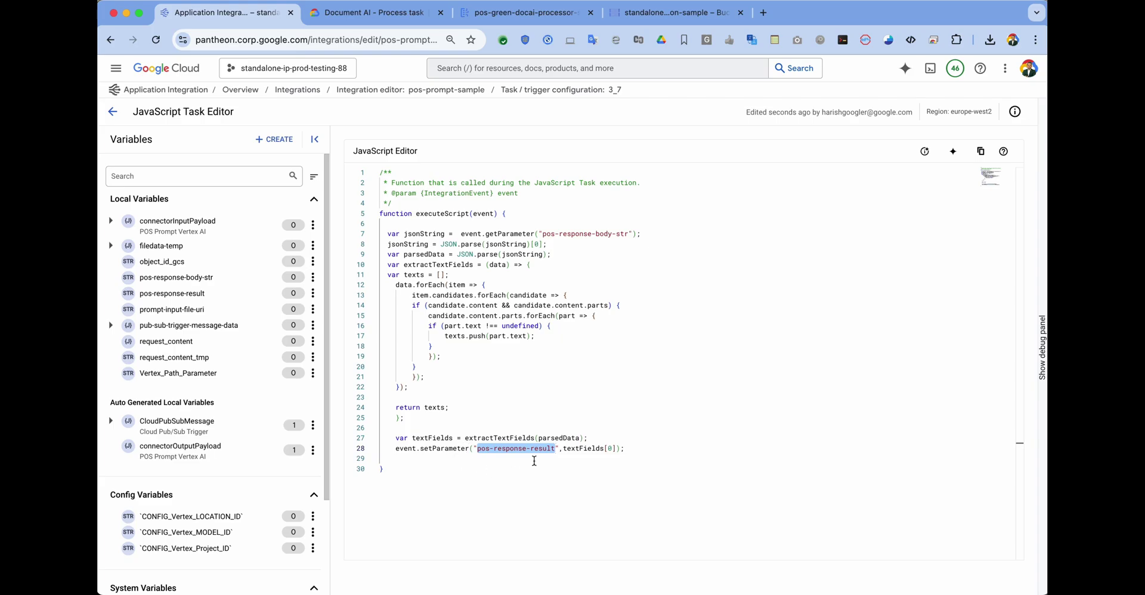
Return to the integration editor and publish version 41 of pos-prompt-sample with its existing config variable values.
{"action": "left_click", "coordinate": [114, 112]}
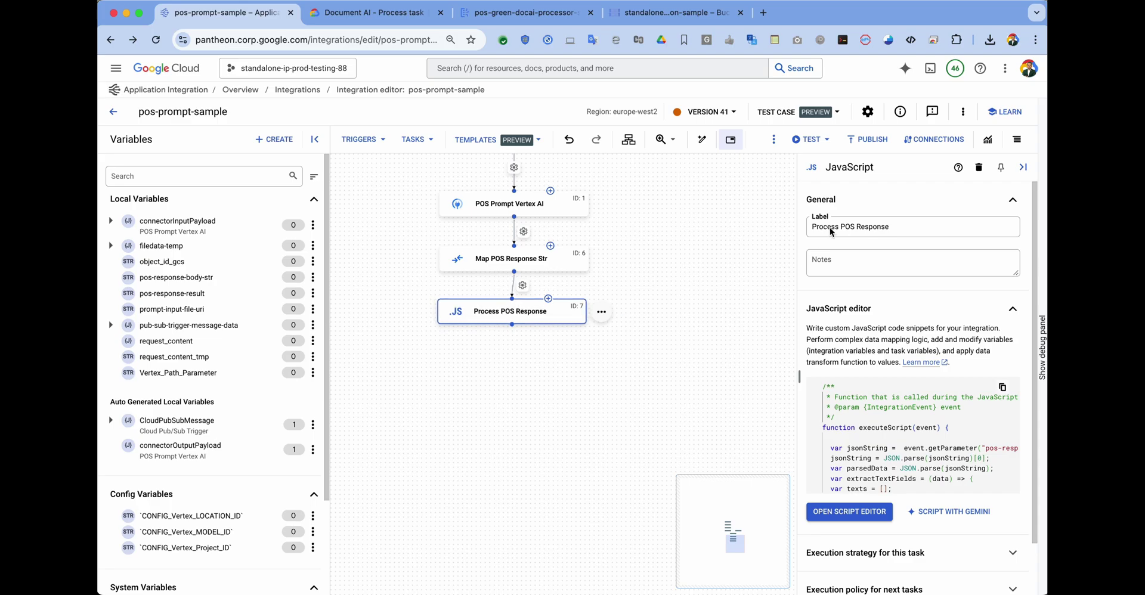
{"action": "left_click", "coordinate": [894, 139]}
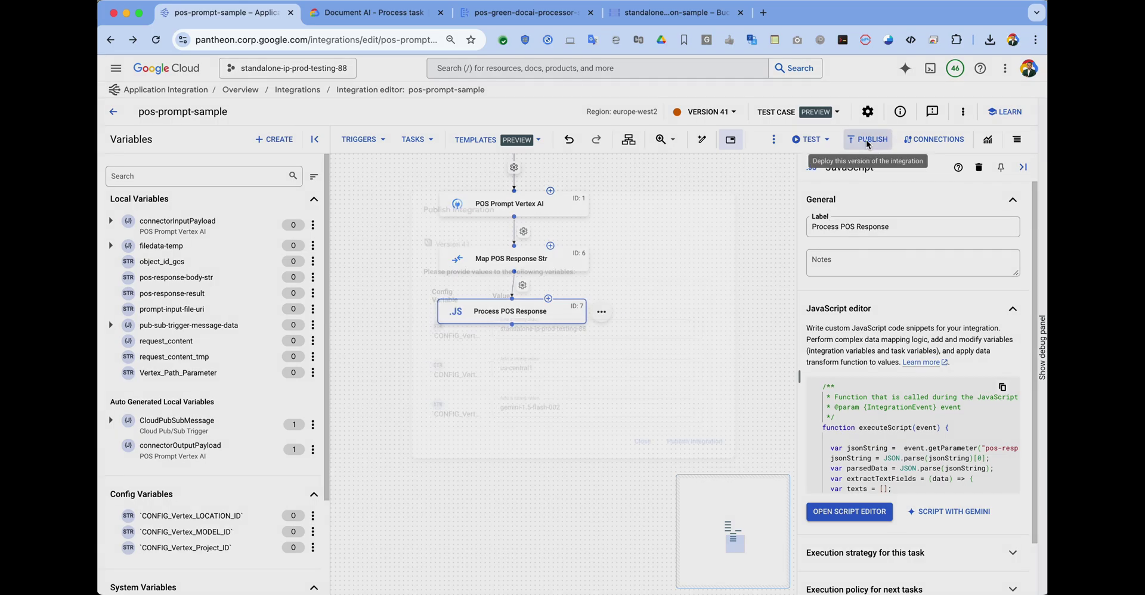
{"action": "left_click", "coordinate": [710, 455]}
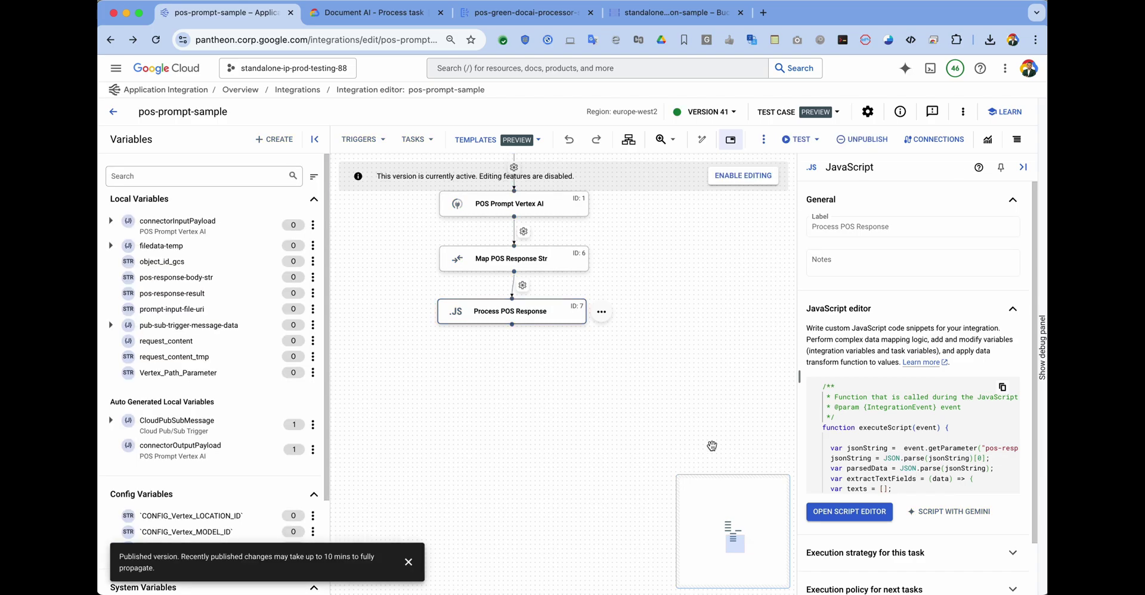
Upload Green-Sample-2.pdf from the Integration-POS Demo folder to the bucket's vertex-ai-sample folder.
{"action": "key", "text": "super+4"}
{"action": "left_click", "coordinate": [469, 269]}
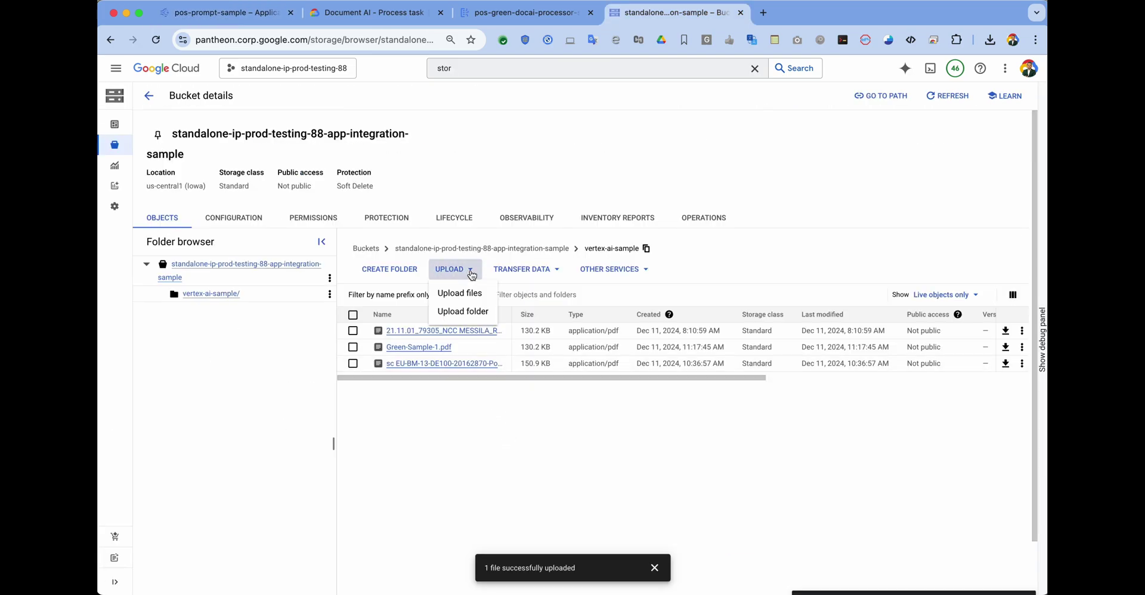
{"action": "left_click", "coordinate": [475, 294]}
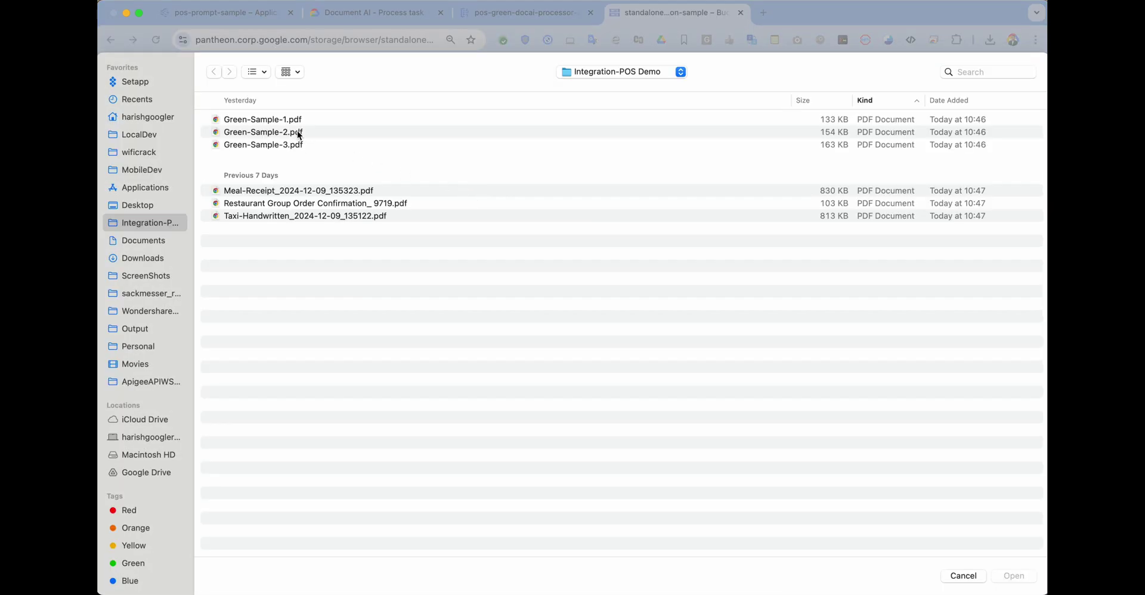
{"action": "double_click", "coordinate": [297, 131]}
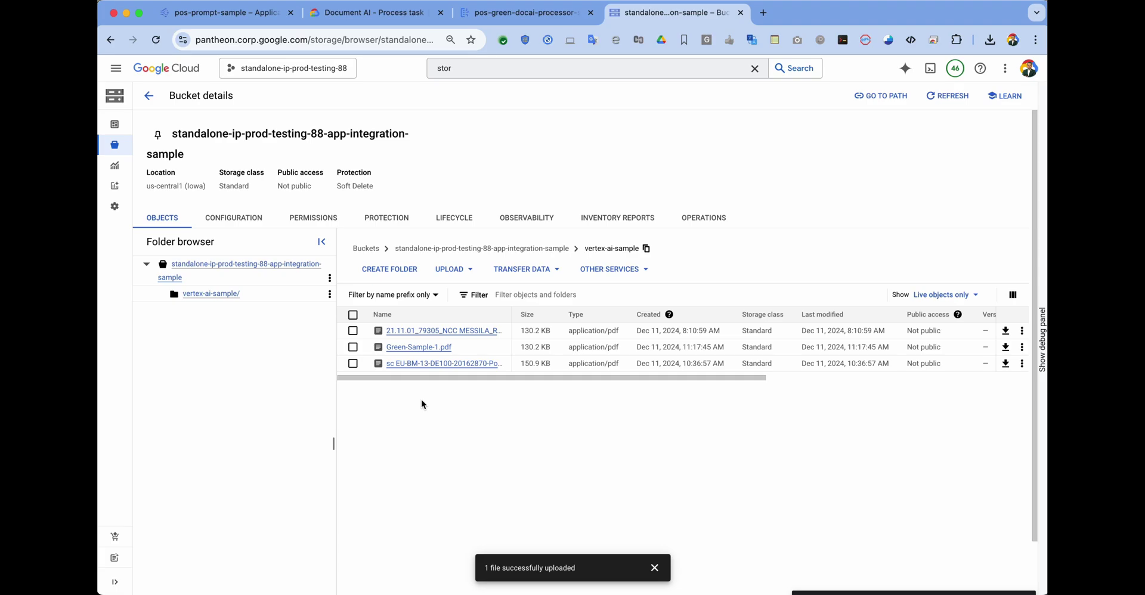
Open the integration's execution logs and check pos-response-result in the response parameters of the latest version 41 run.
{"action": "left_click", "coordinate": [234, 16]}
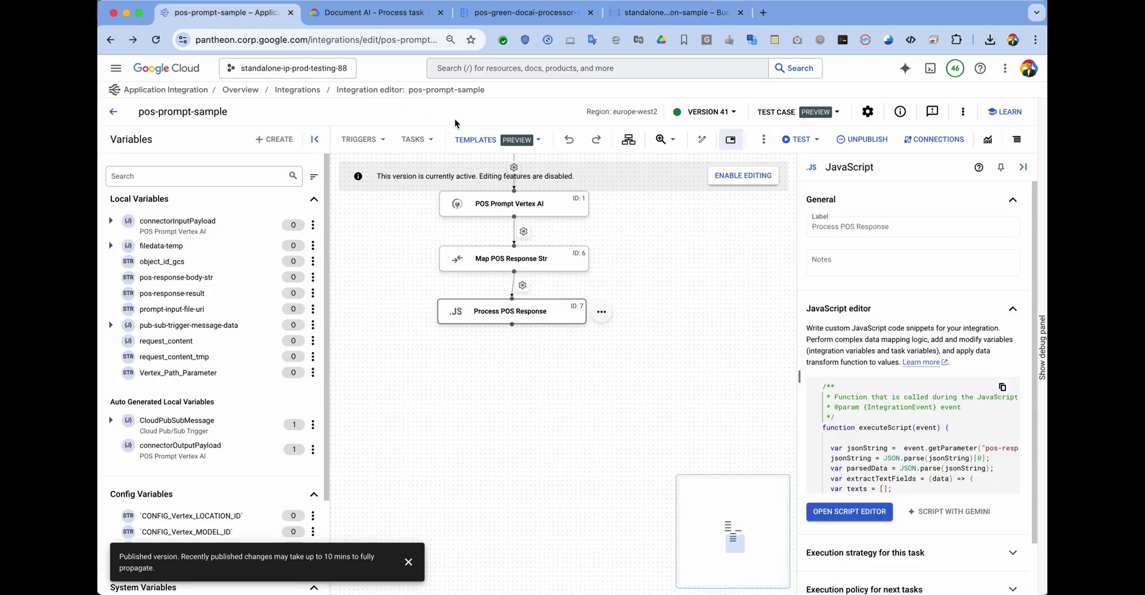
{"action": "left_click", "coordinate": [1017, 139]}
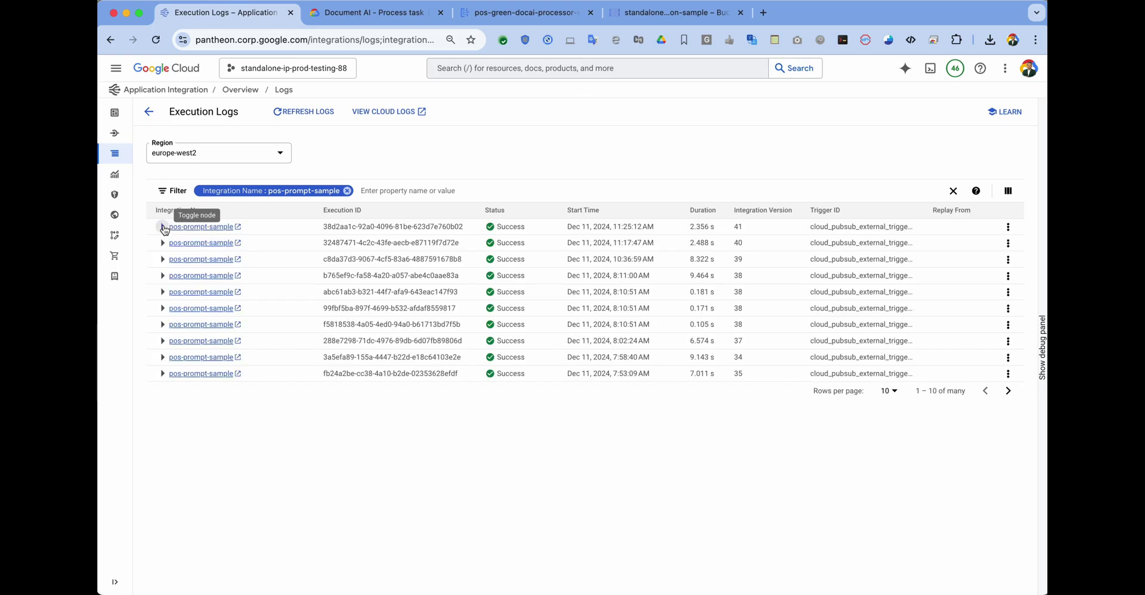
{"action": "left_click", "coordinate": [163, 227]}
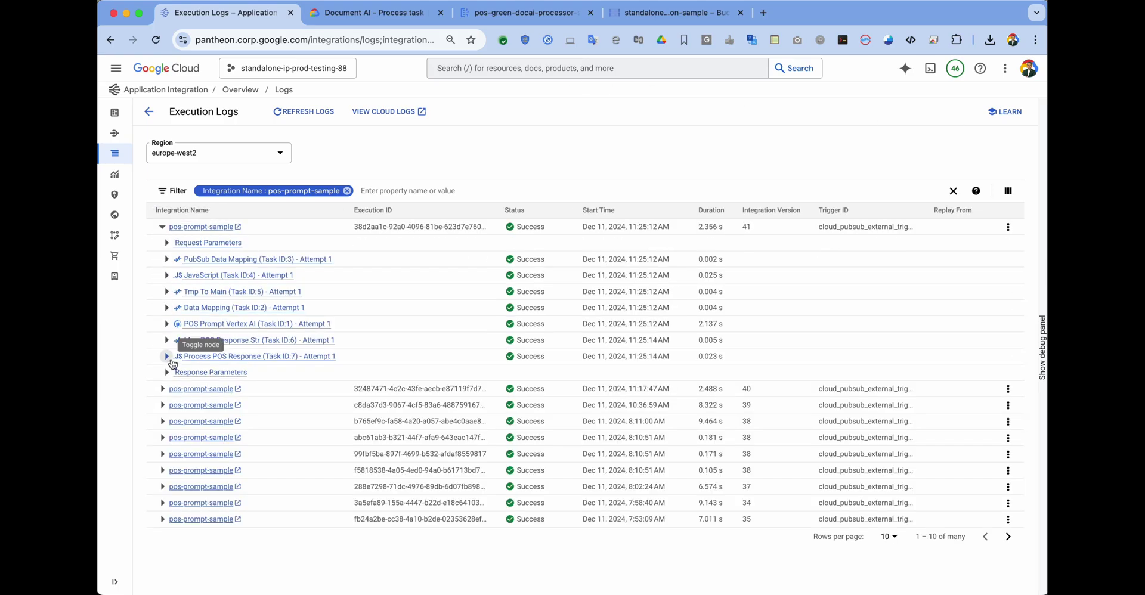
{"action": "left_click", "coordinate": [167, 372]}
{"action": "scroll", "coordinate": [177, 416], "scroll_direction": "down", "scroll_amount": 4}
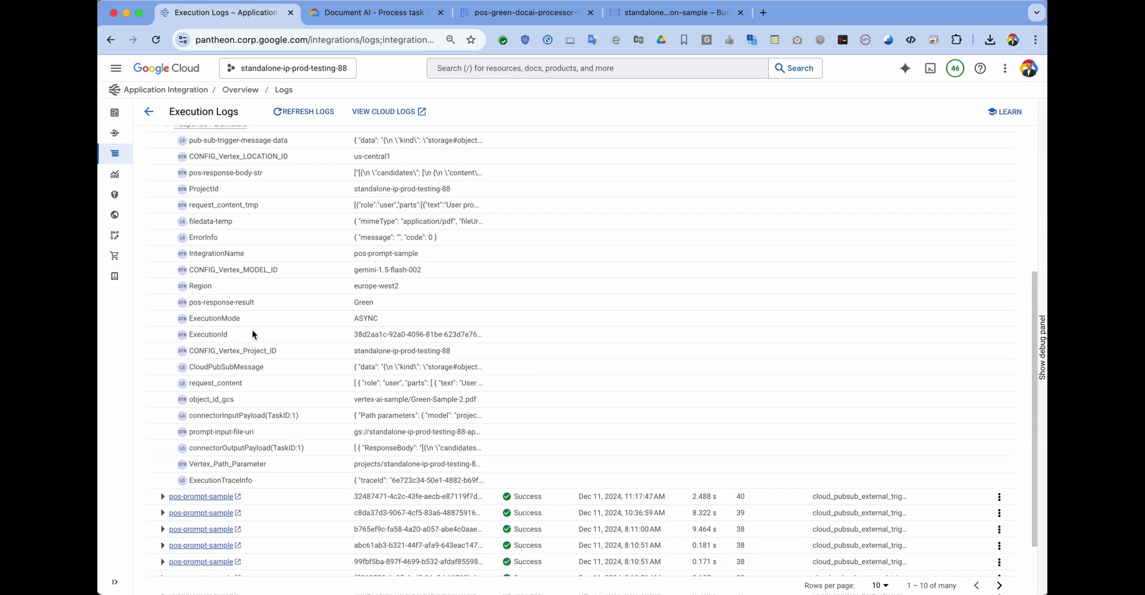
{"action": "left_click_drag", "start_coordinate": [191, 304], "coordinate": [257, 304]}
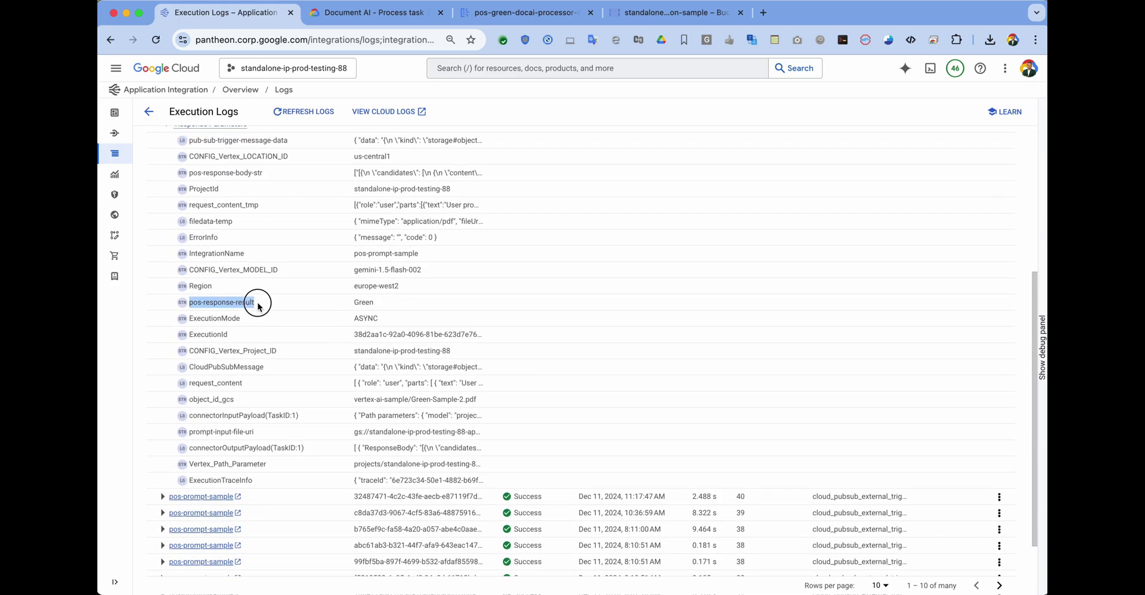
{"action": "double_click", "coordinate": [368, 302]}
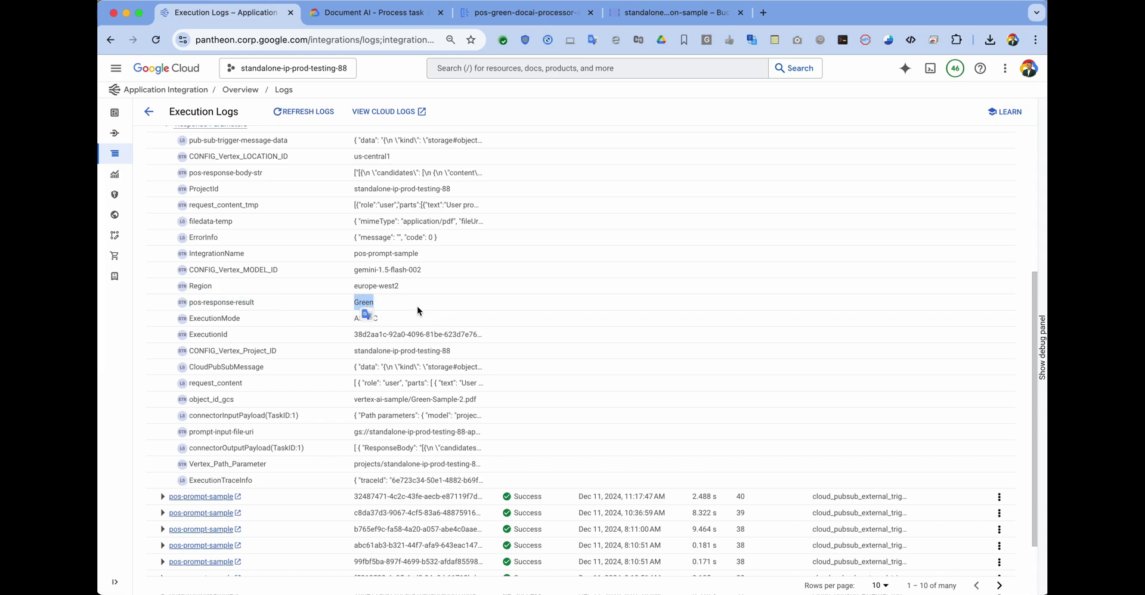
{"action": "left_click_drag", "start_coordinate": [388, 307], "coordinate": [334, 305]}
{"action": "left_click_drag", "start_coordinate": [368, 311], "coordinate": [368, 311]}
Enable editing on version 41 of pos-prompt-sample, and switch to the Excalidraw diagram to review the branches under Output of Prompt.
{"action": "left_click", "coordinate": [151, 114]}
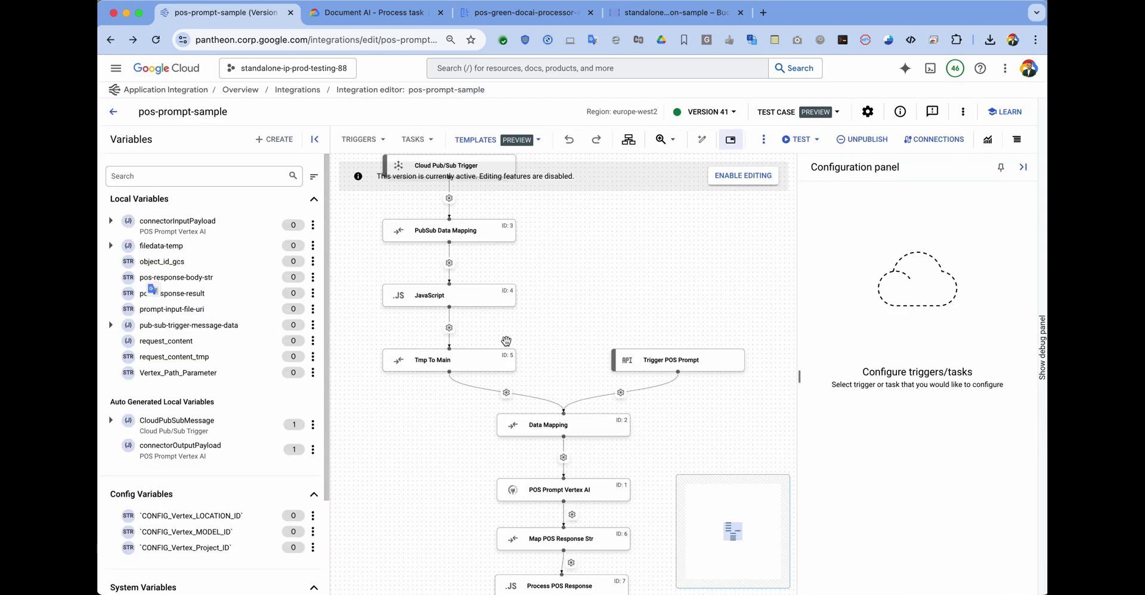
{"action": "left_click", "coordinate": [740, 177]}
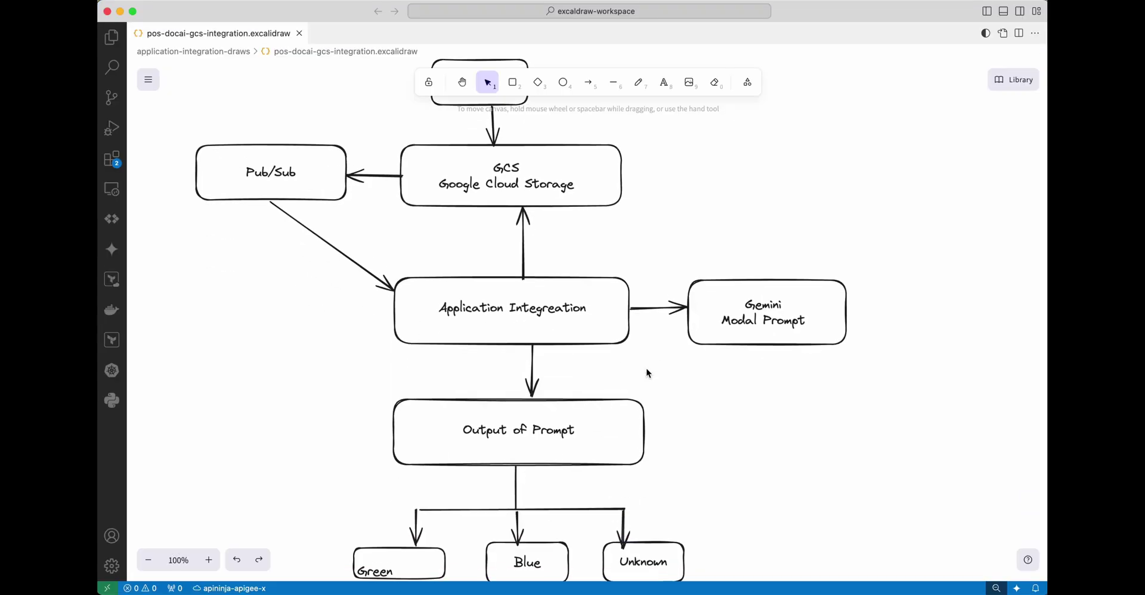
{"action": "scroll", "coordinate": [646, 368], "scroll_direction": "down", "scroll_amount": 5}
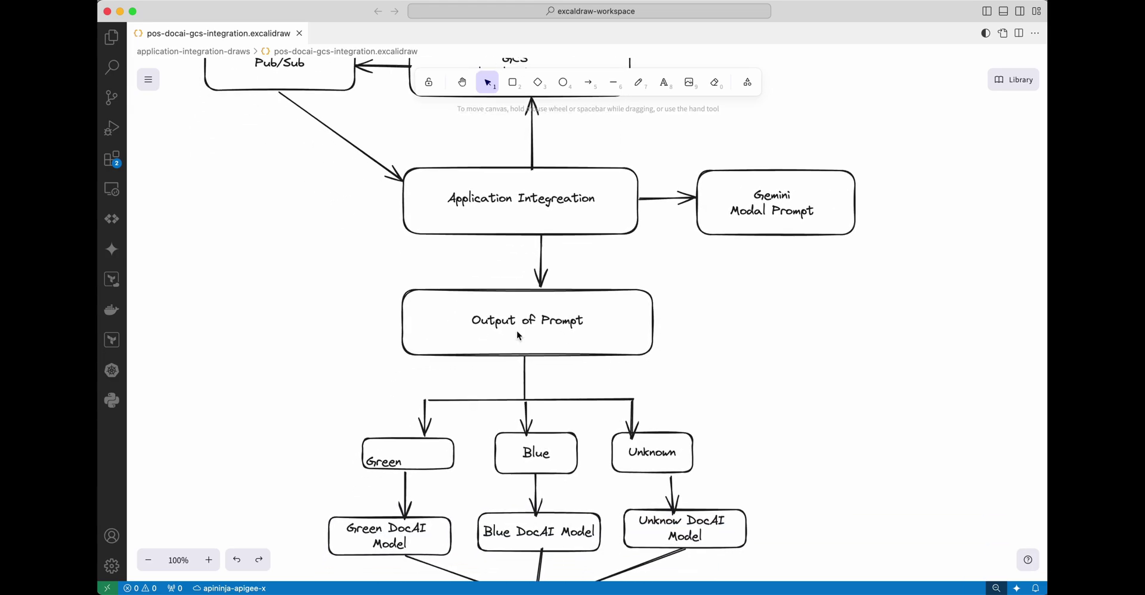
{"action": "scroll", "coordinate": [519, 336], "scroll_direction": "down", "scroll_amount": 5}
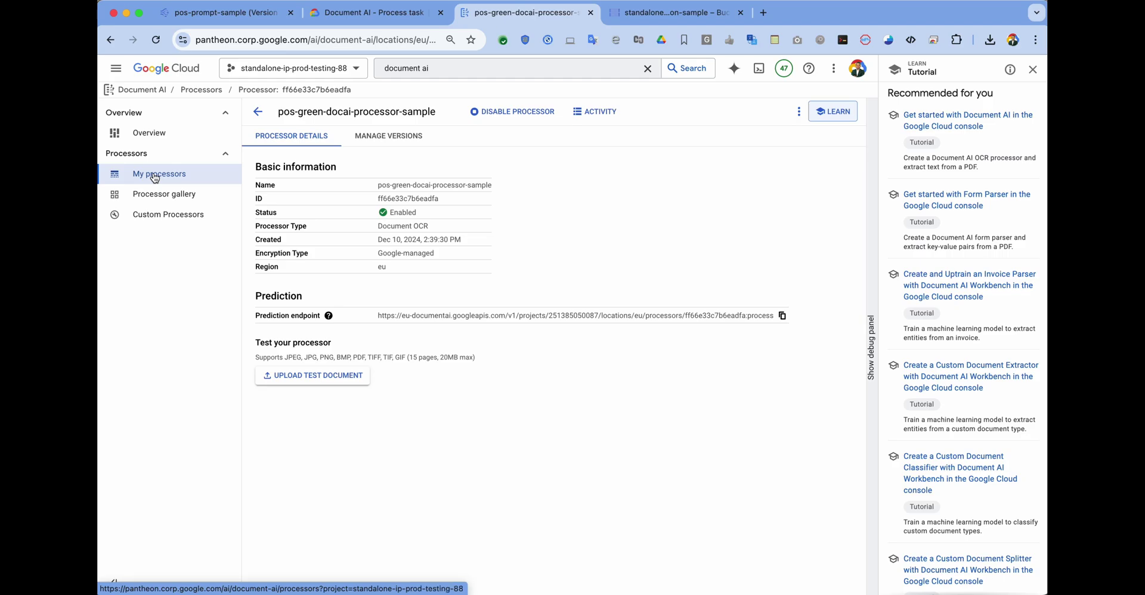
List the Document AI processors for the EU (European Union) region and open pos-green-docai-processor-sample.
{"action": "left_click", "coordinate": [153, 173]}
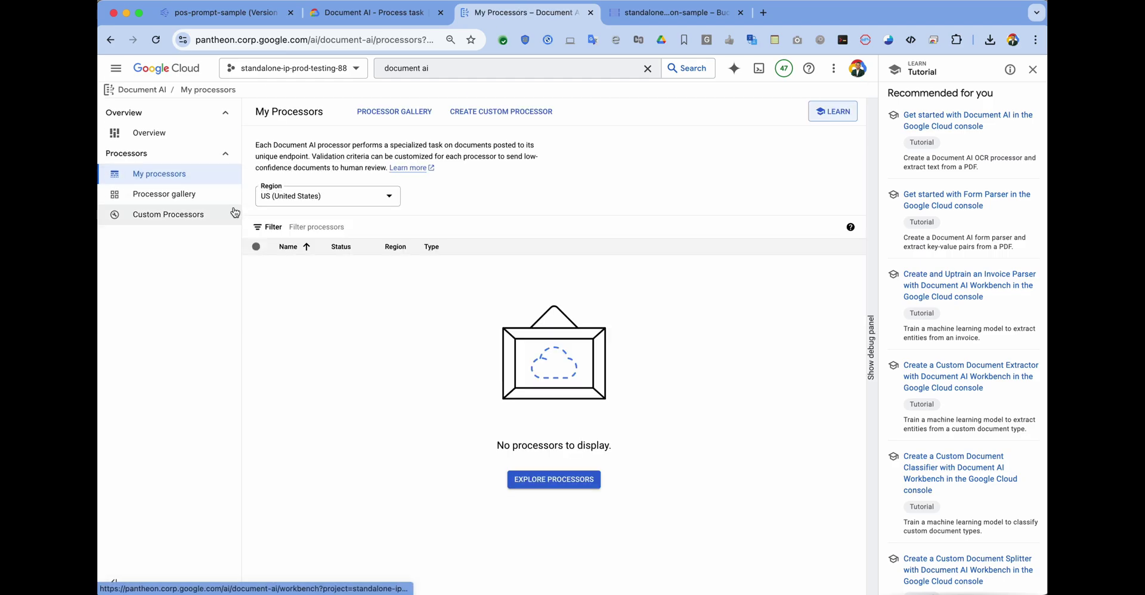
{"action": "left_click", "coordinate": [172, 136]}
{"action": "left_click", "coordinate": [307, 206]}
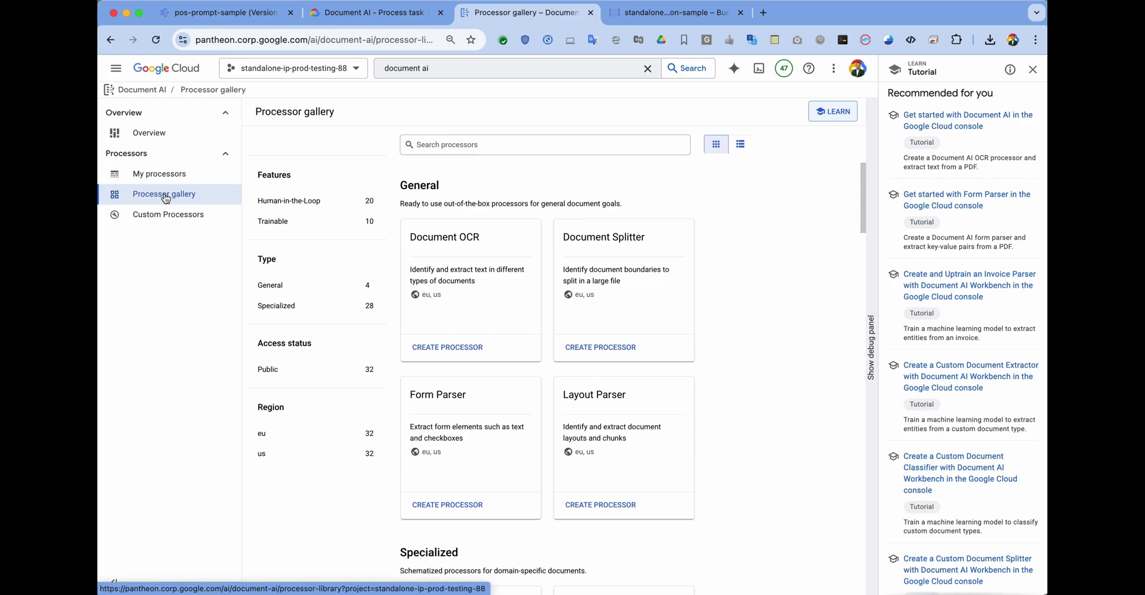
{"action": "left_click", "coordinate": [160, 173]}
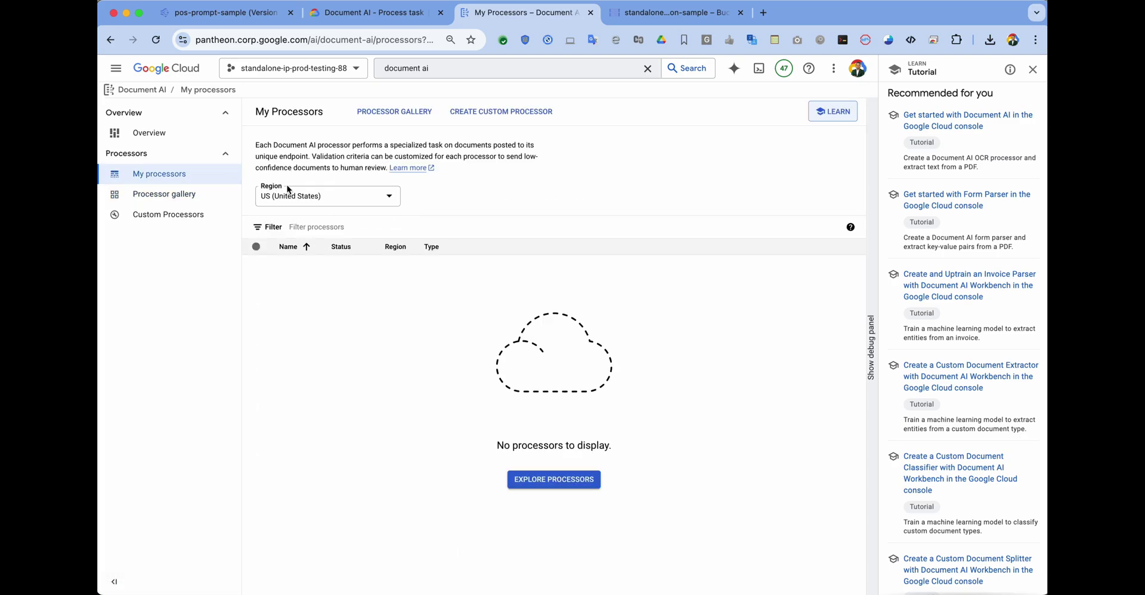
{"action": "left_click", "coordinate": [324, 203]}
{"action": "left_click", "coordinate": [317, 209]}
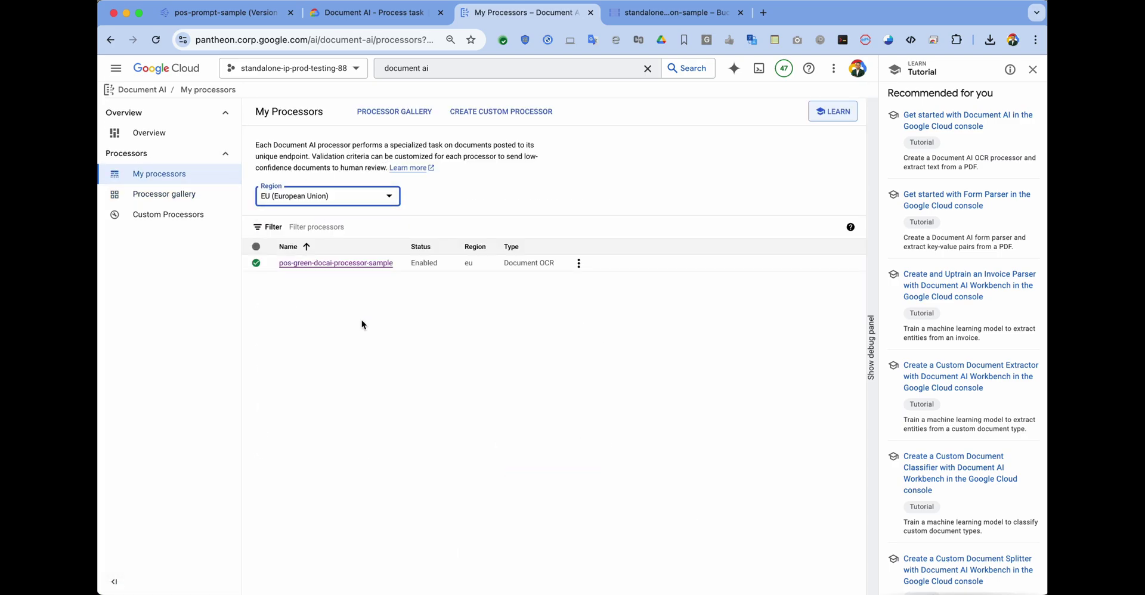
{"action": "left_click", "coordinate": [345, 269]}
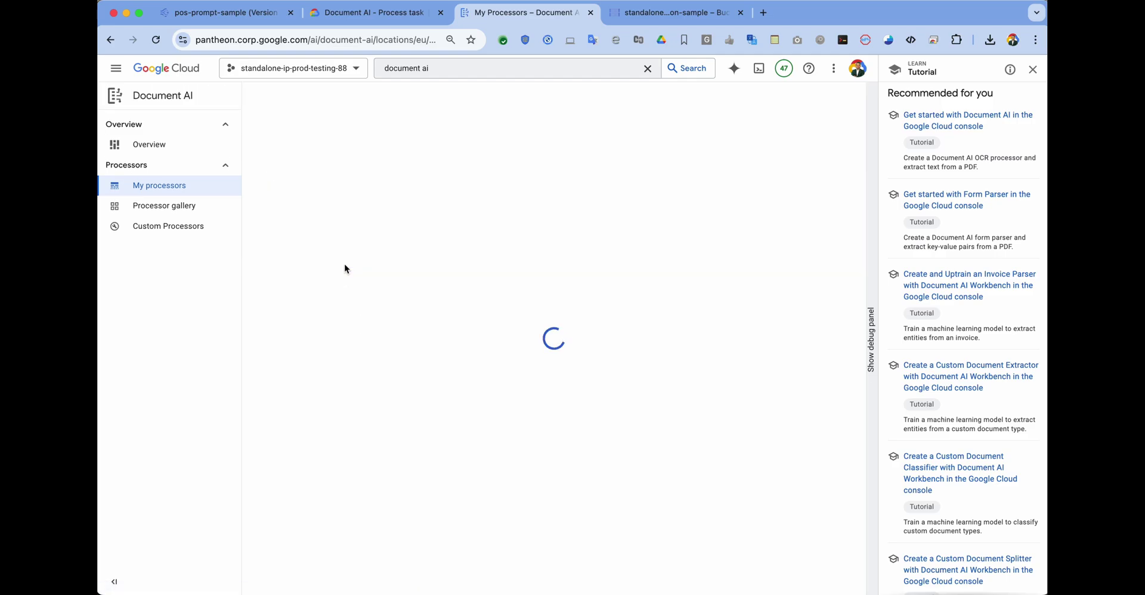
Examine the processor's basic information, including its name, ID, processor type and region.
{"action": "left_click_drag", "start_coordinate": [378, 185], "coordinate": [506, 179]}
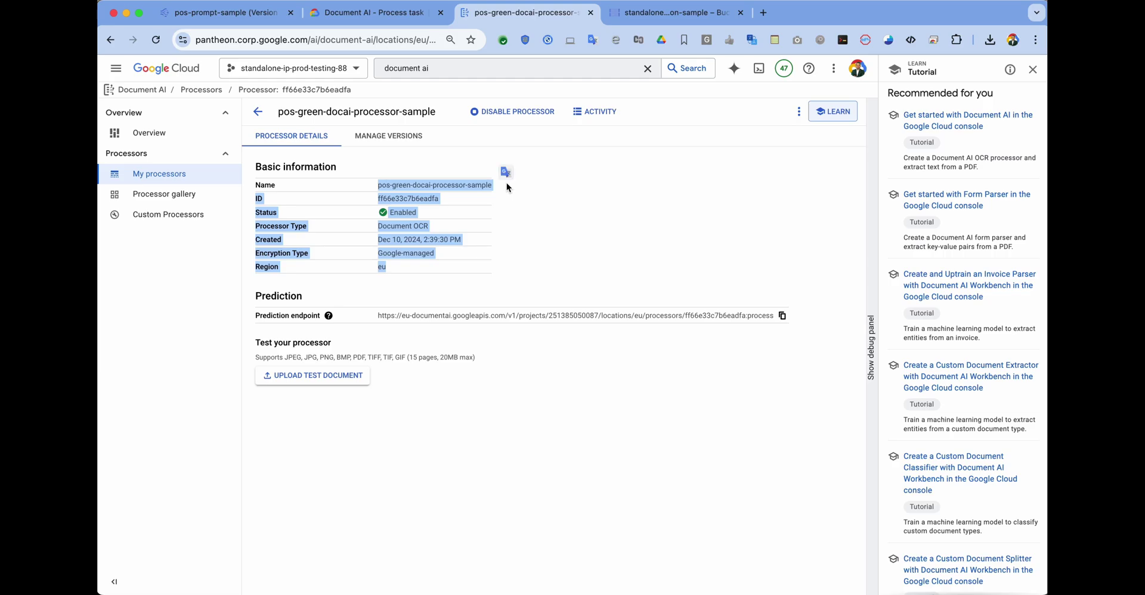
{"action": "left_click", "coordinate": [495, 230]}
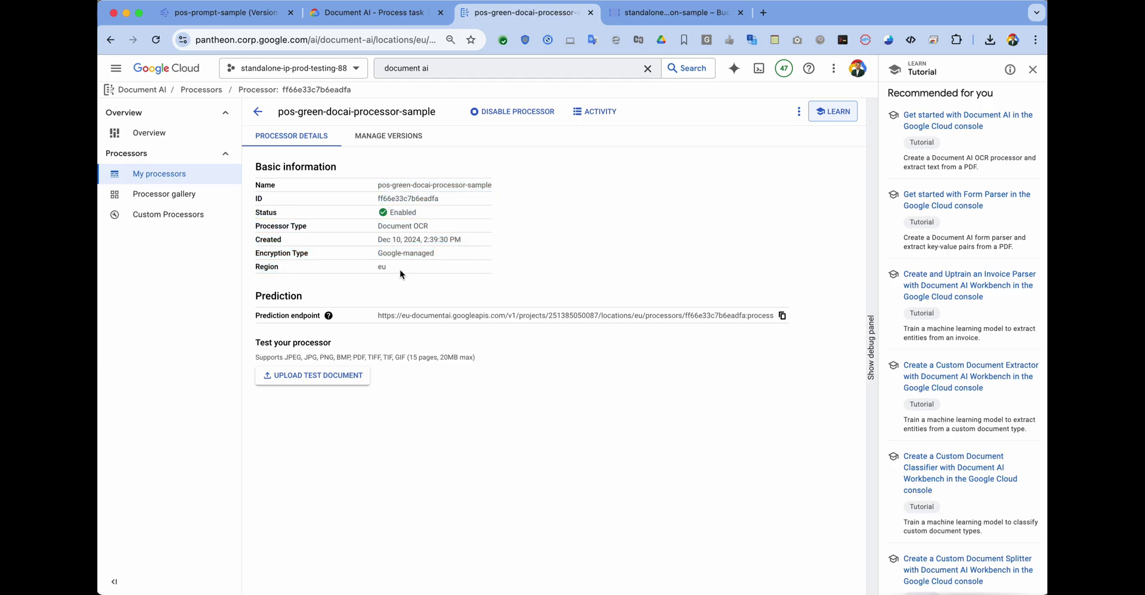
{"action": "double_click", "coordinate": [384, 200]}
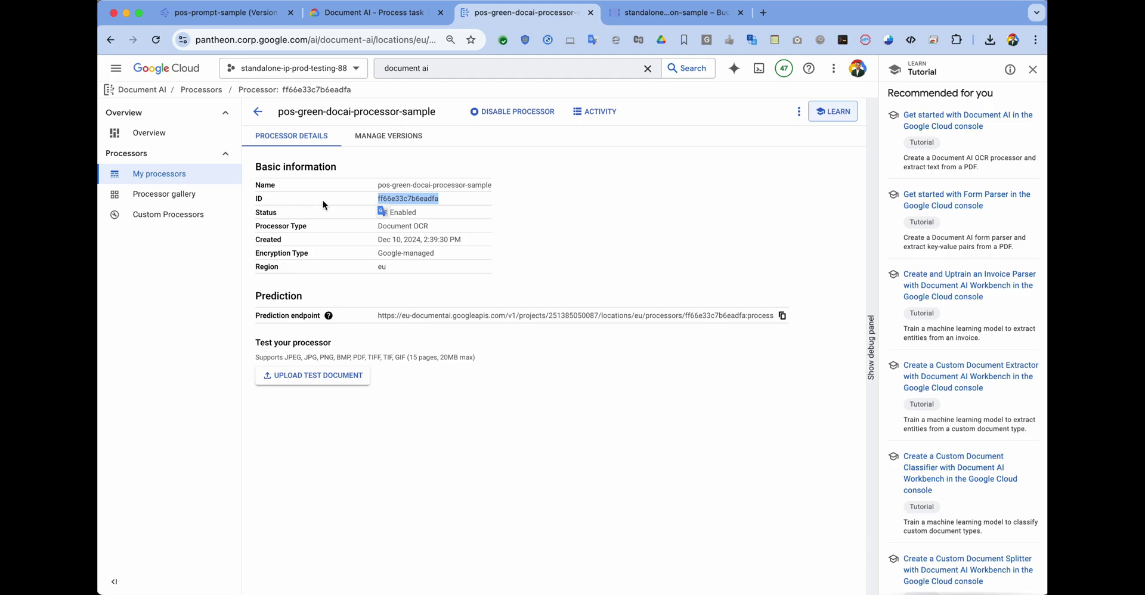
{"action": "left_click", "coordinate": [383, 269]}
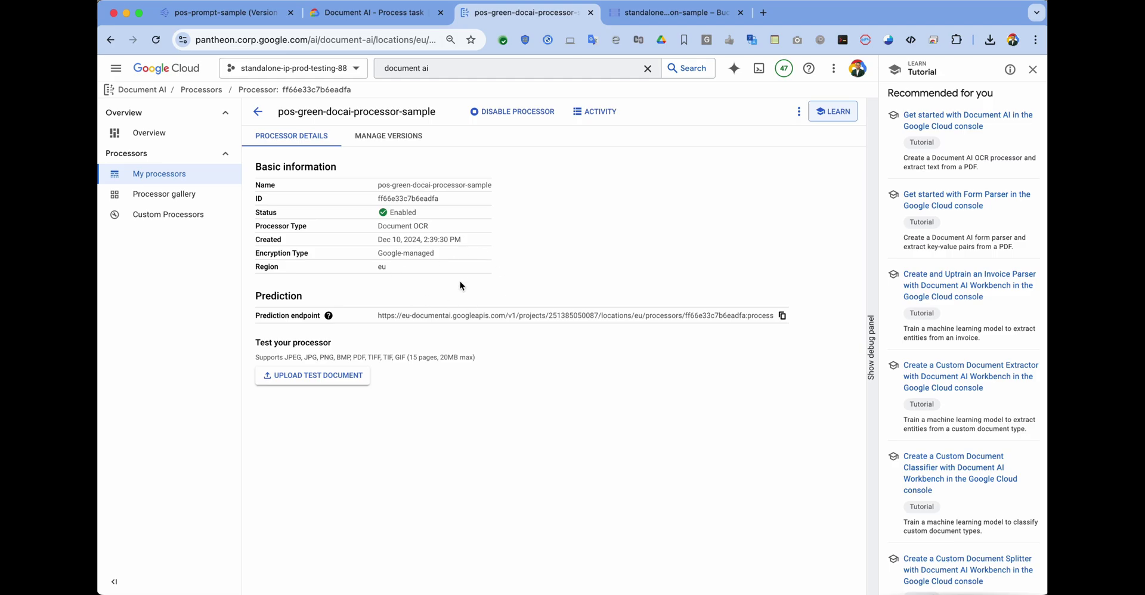
Return to the integration editor and add a Doc AI - Process (Preview) task below Process POS Response.
{"action": "key", "text": "super+1"}
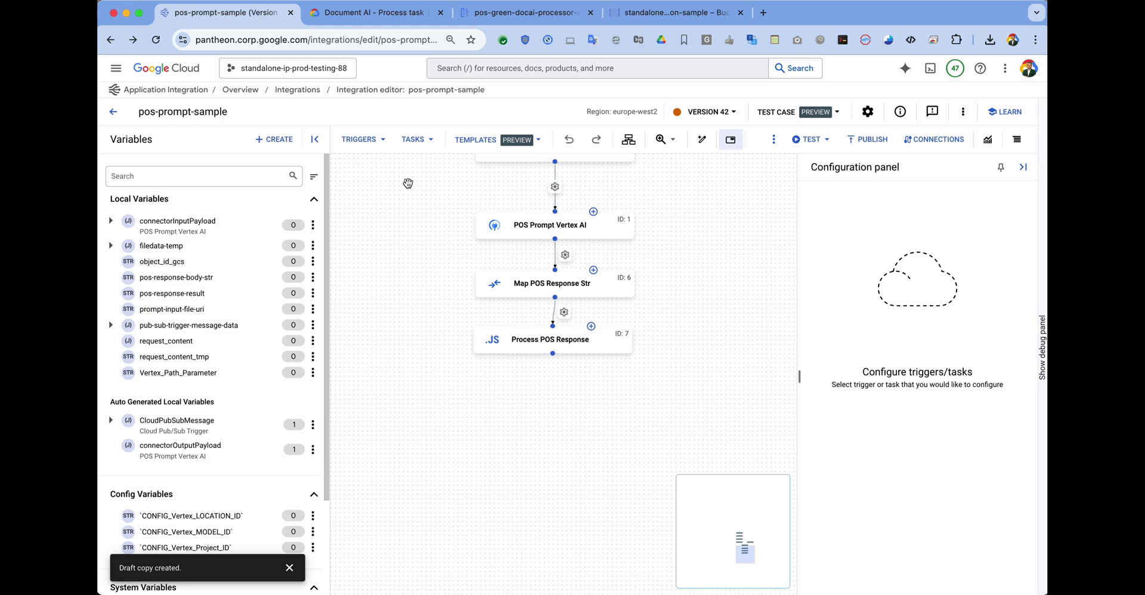
{"action": "left_click", "coordinate": [289, 568]}
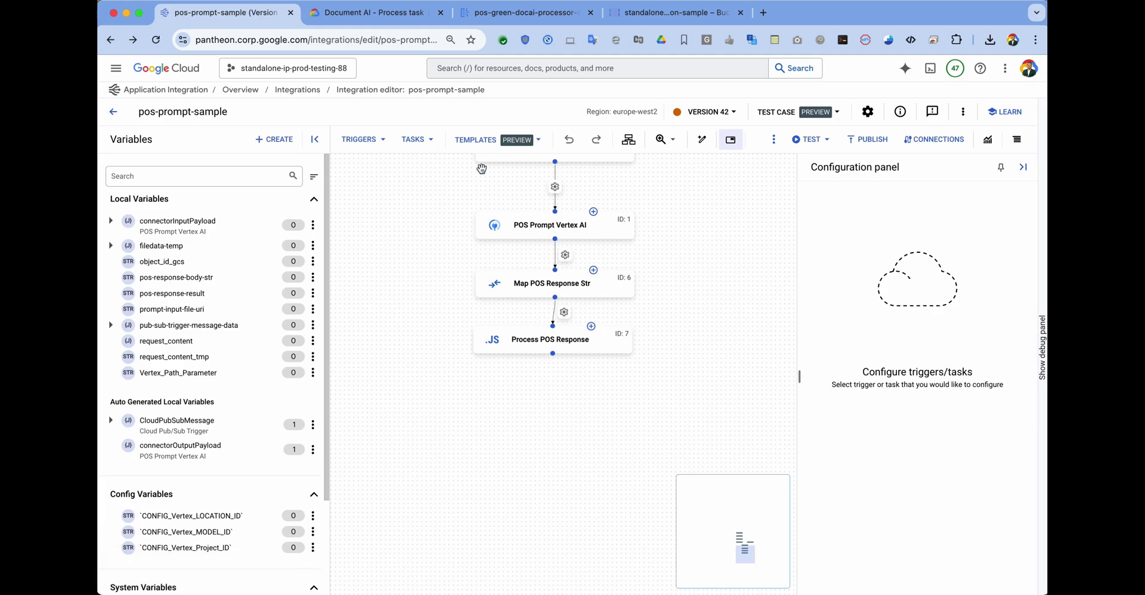
{"action": "left_click", "coordinate": [428, 139]}
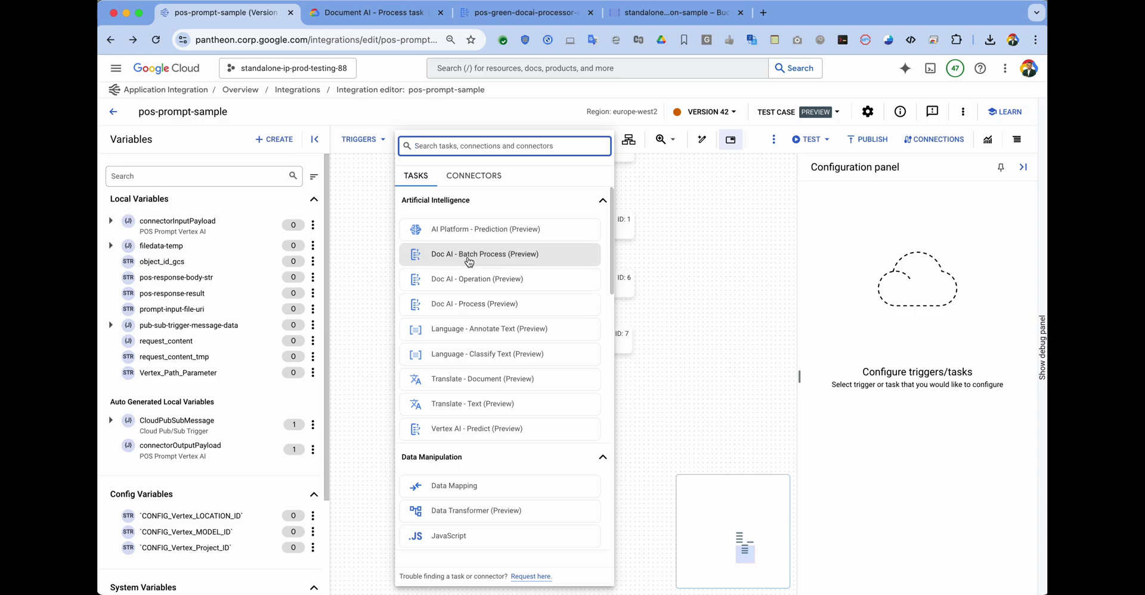
{"action": "left_click", "coordinate": [474, 314]}
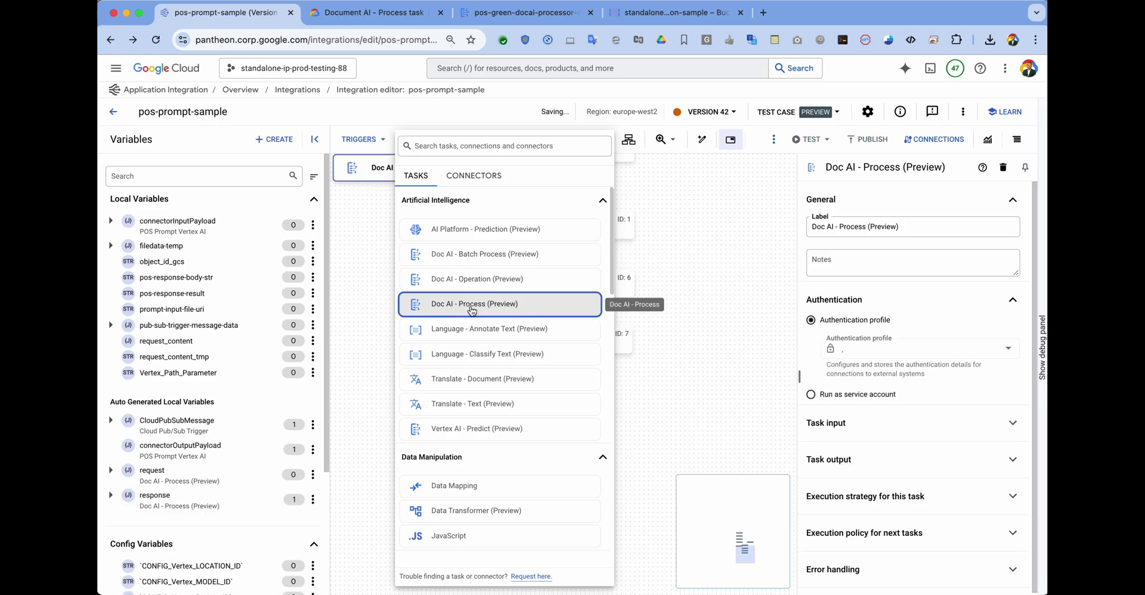
{"action": "left_click", "coordinate": [520, 428]}
{"action": "left_click", "coordinate": [540, 429]}
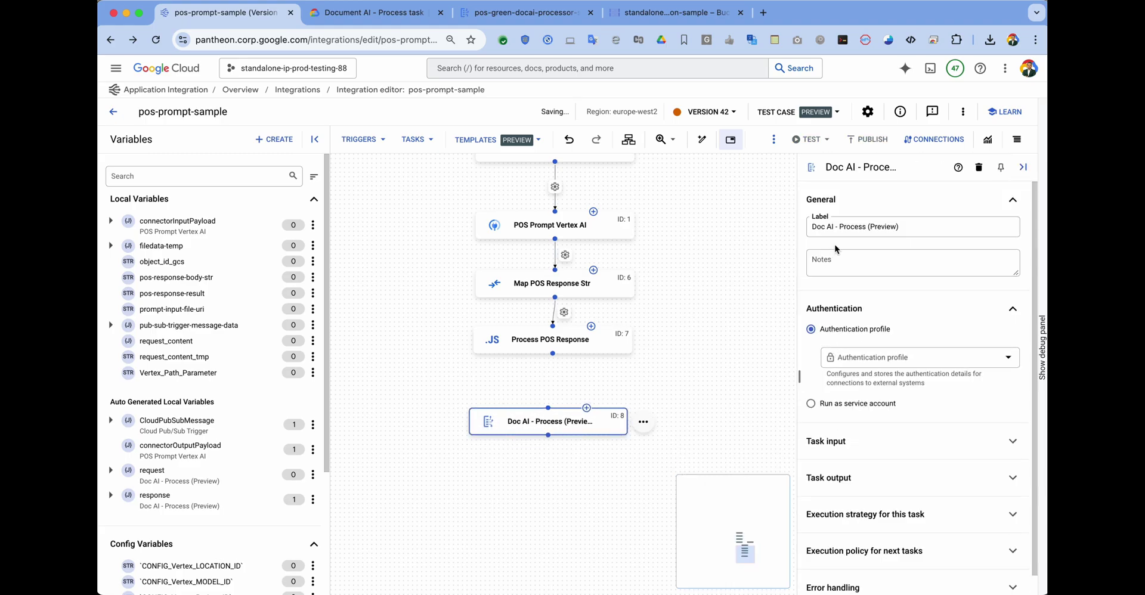
Label the new Doc AI task Green DocAI.
{"action": "left_click_drag", "start_coordinate": [908, 227], "coordinate": [774, 227]}
{"action": "type", "text": "G"}
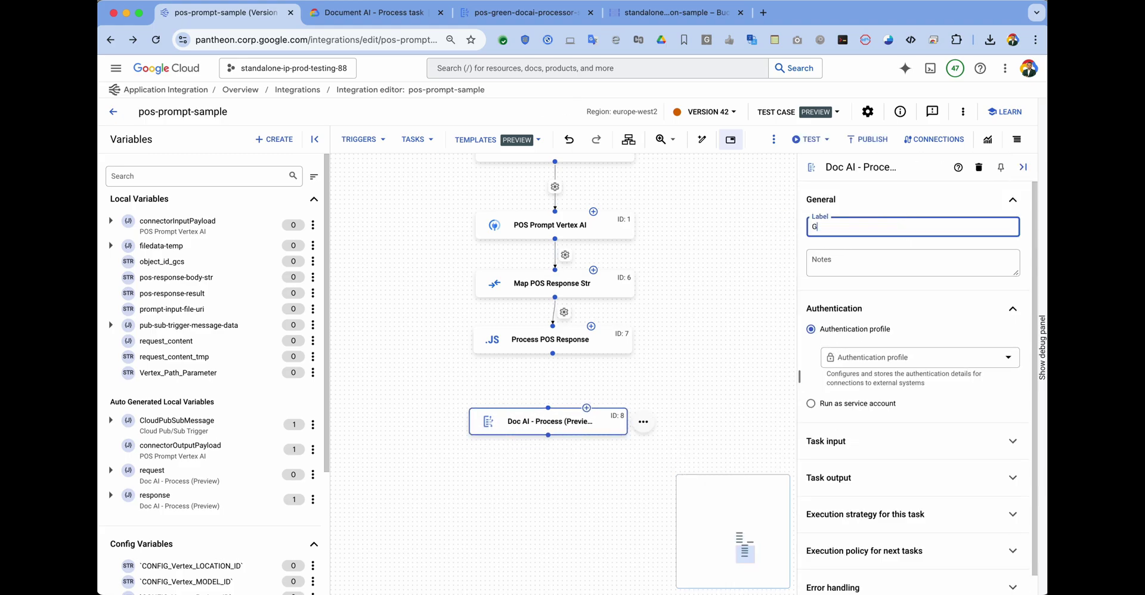
{"action": "type", "text": "reen DocAi"}
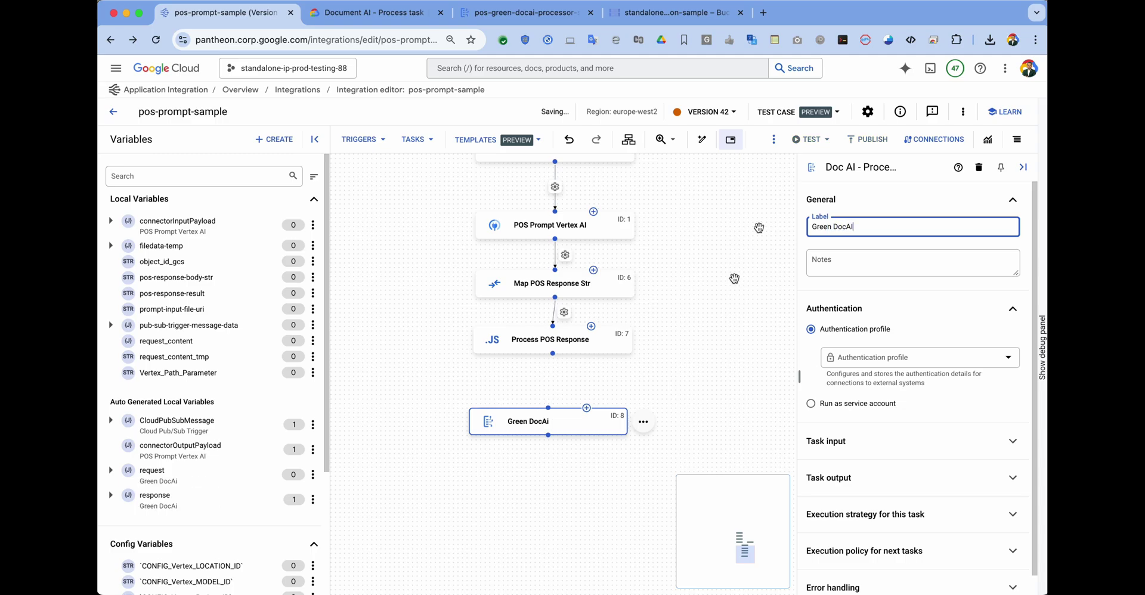
{"action": "left_click", "coordinate": [724, 411]}
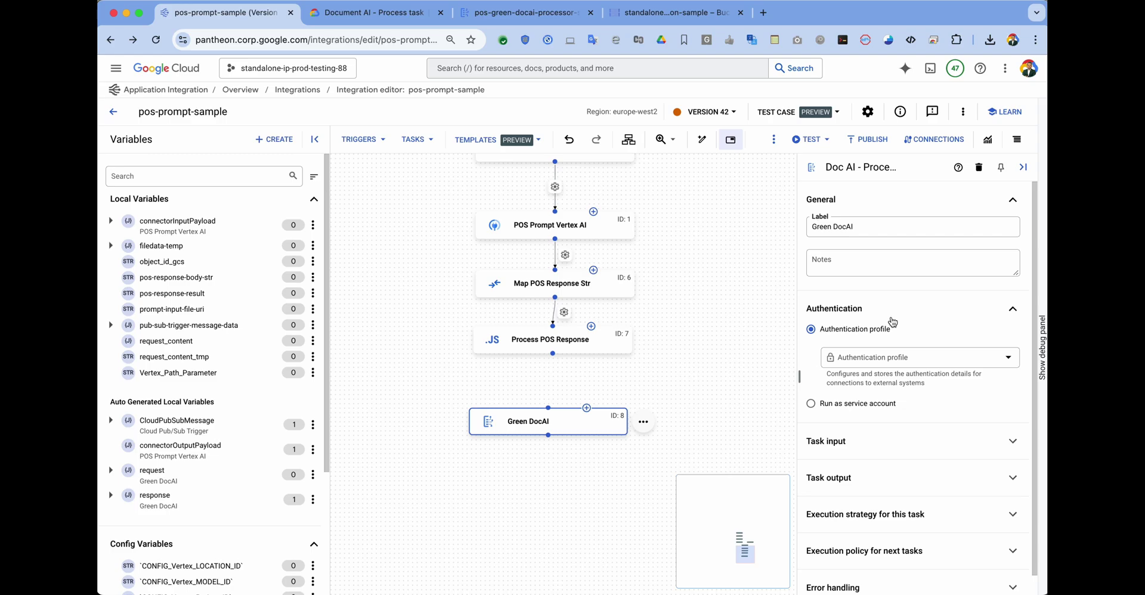
Review the Document AI - Process task documentation for the prerequisites and IAM permissions that the authentication profile's service account needs.
{"action": "scroll", "coordinate": [893, 322], "scroll_direction": "down", "scroll_amount": 1}
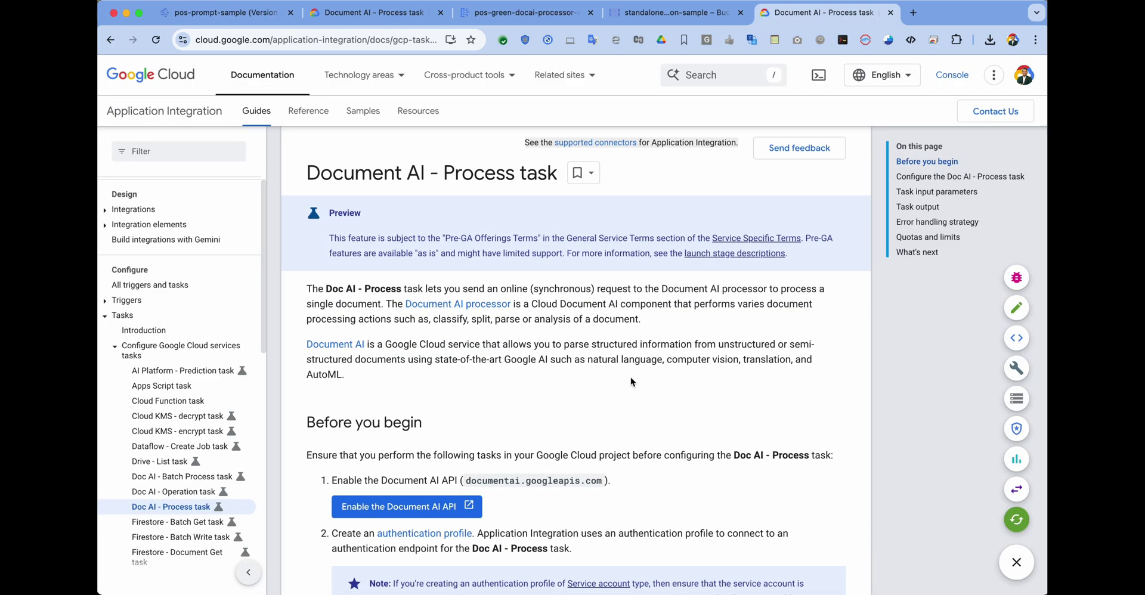
{"action": "scroll", "coordinate": [356, 238], "scroll_direction": "down", "scroll_amount": 5}
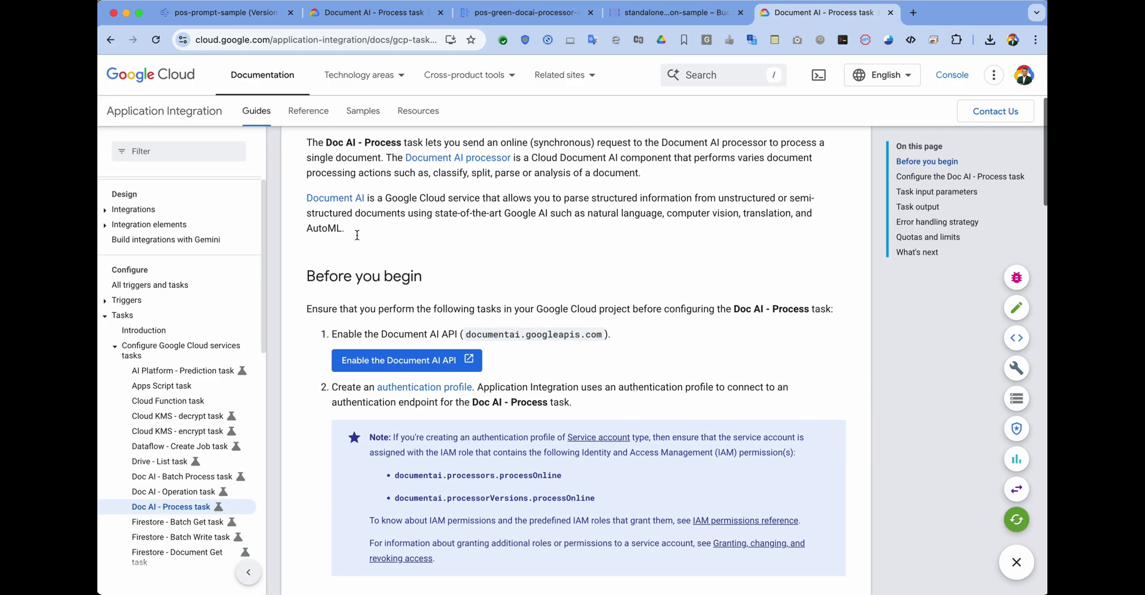
{"action": "scroll", "coordinate": [356, 234], "scroll_direction": "down", "scroll_amount": 3}
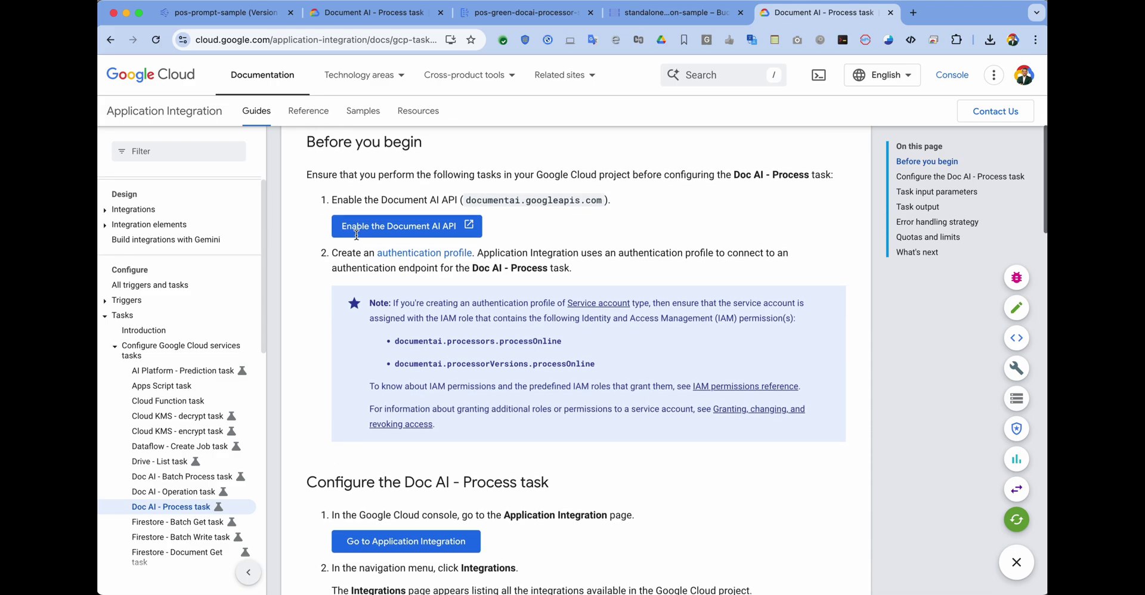
{"action": "left_click_drag", "start_coordinate": [598, 332], "coordinate": [389, 311]}
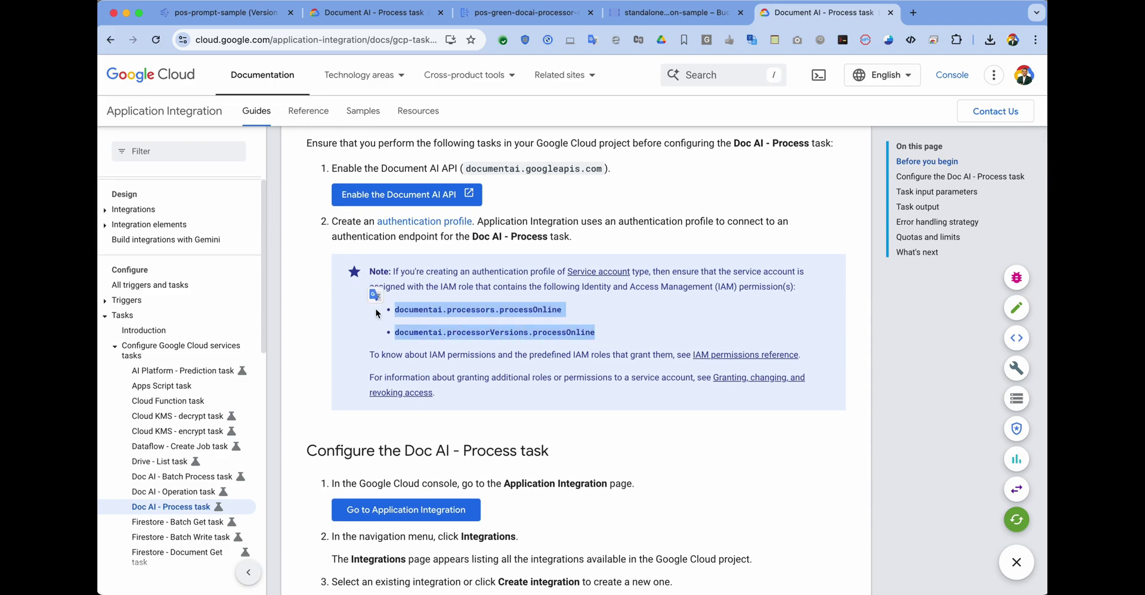
{"action": "left_click", "coordinate": [575, 317]}
{"action": "double_click", "coordinate": [528, 310]}
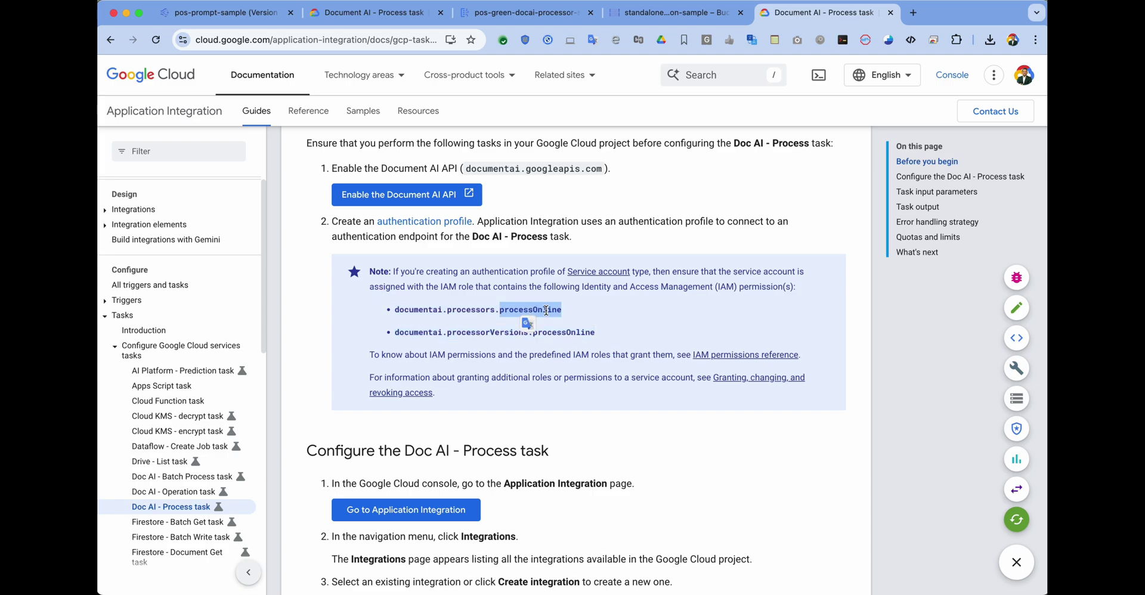
{"action": "double_click", "coordinate": [562, 332]}
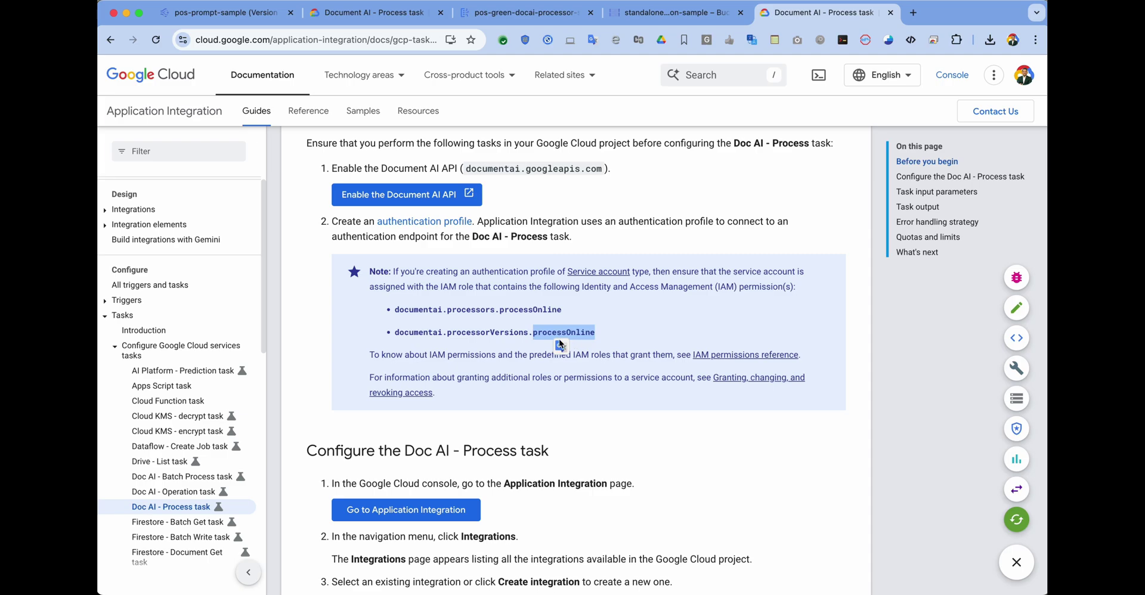
{"action": "double_click", "coordinate": [485, 332]}
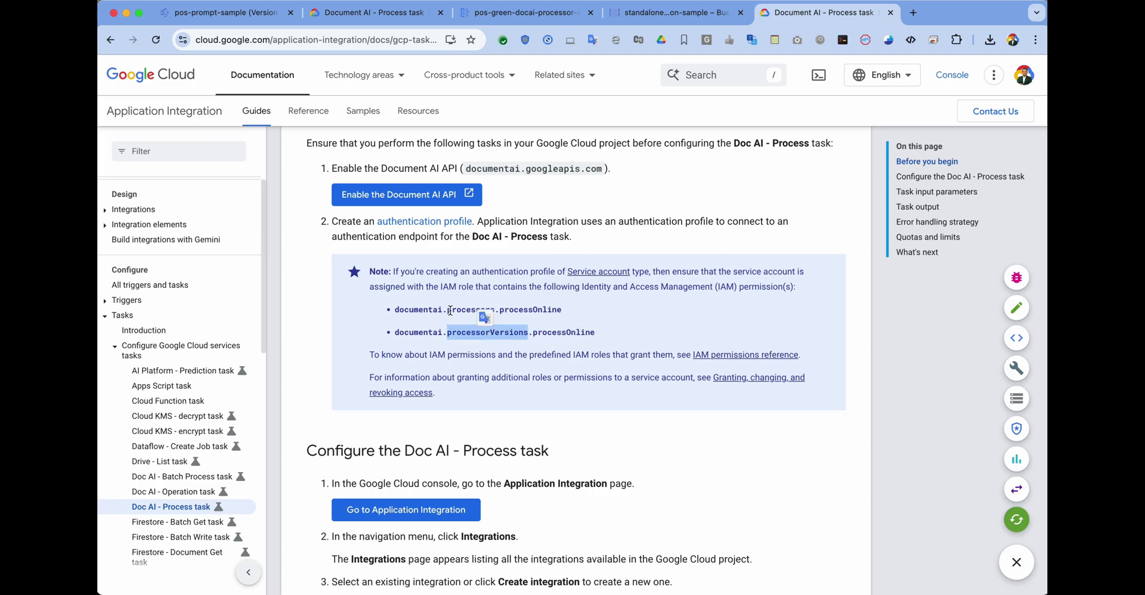
{"action": "left_click_drag", "start_coordinate": [374, 309], "coordinate": [626, 340]}
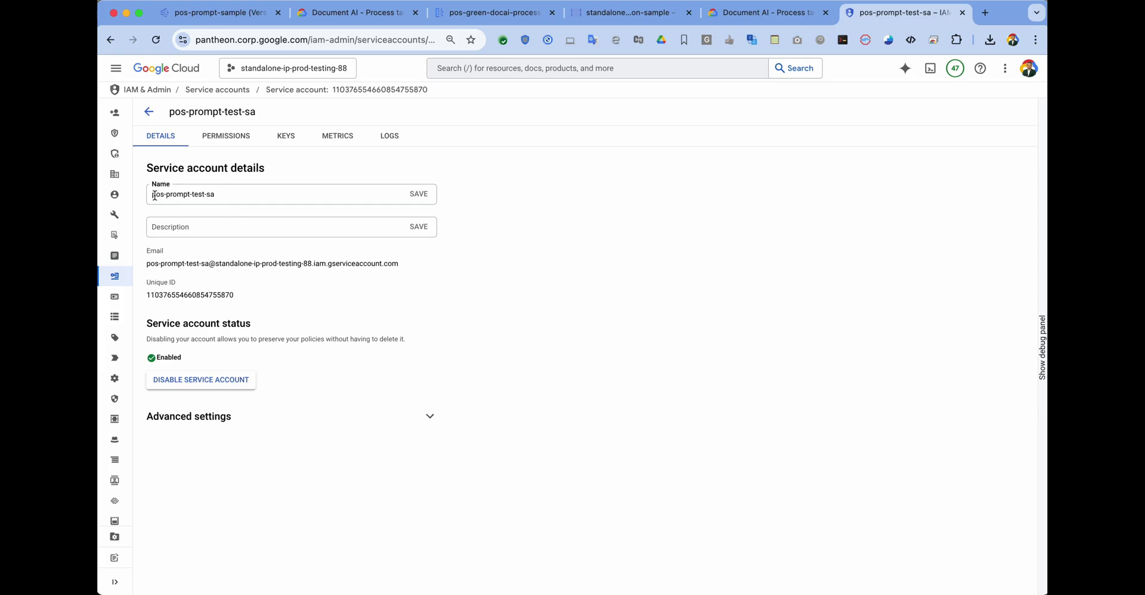
Check the name and email of the pos-prompt-test-sa service account and open its permissions.
{"action": "left_click", "coordinate": [220, 195]}
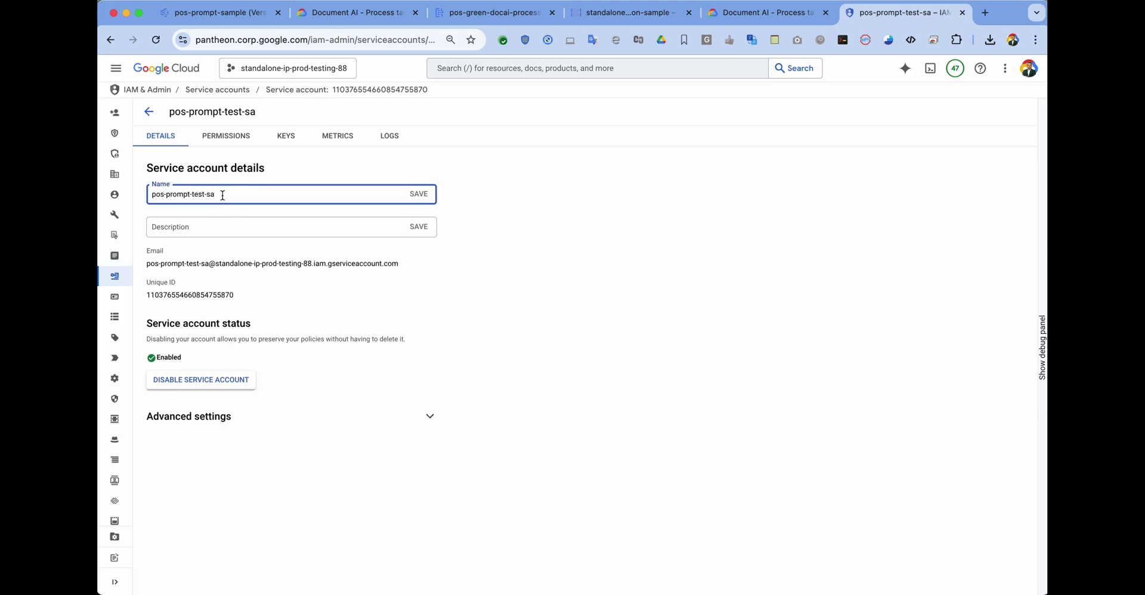
{"action": "left_click", "coordinate": [531, 207]}
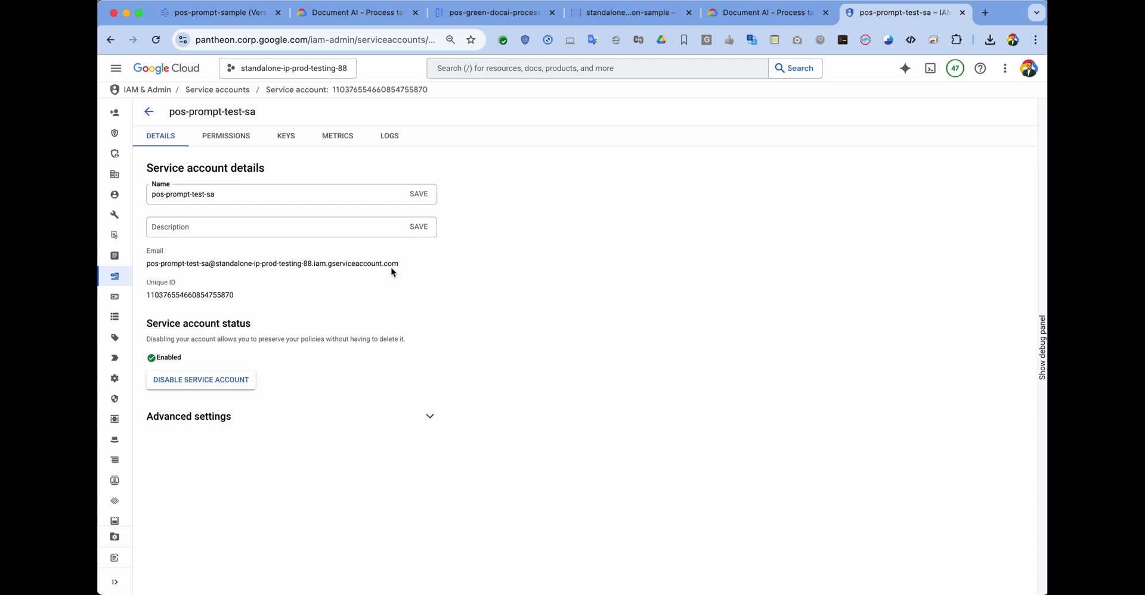
{"action": "left_click_drag", "start_coordinate": [144, 263], "coordinate": [403, 266]}
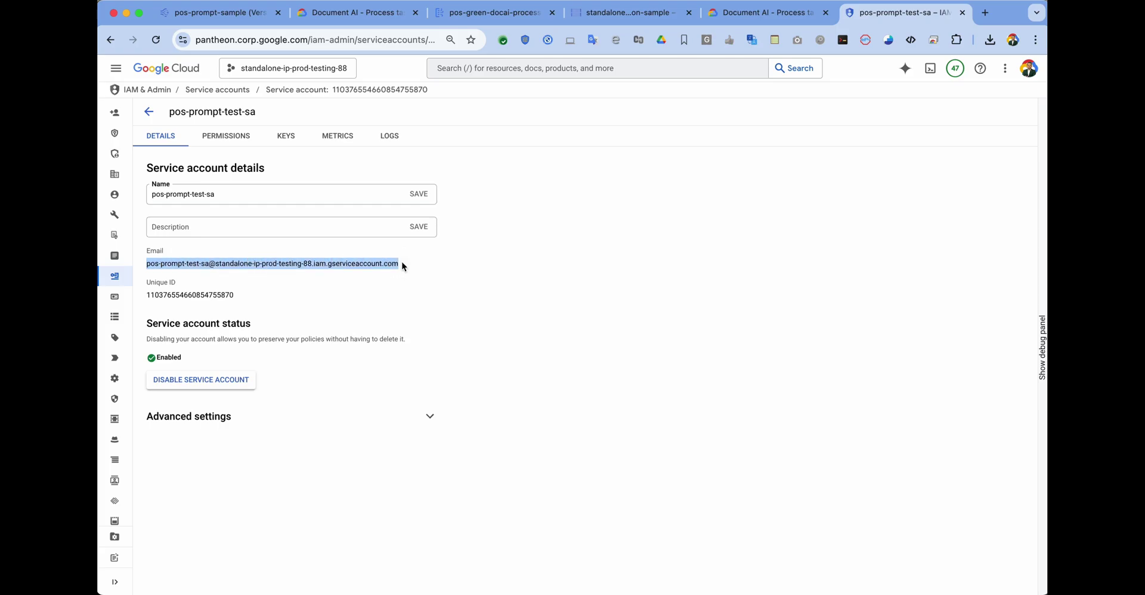
{"action": "left_click", "coordinate": [445, 270]}
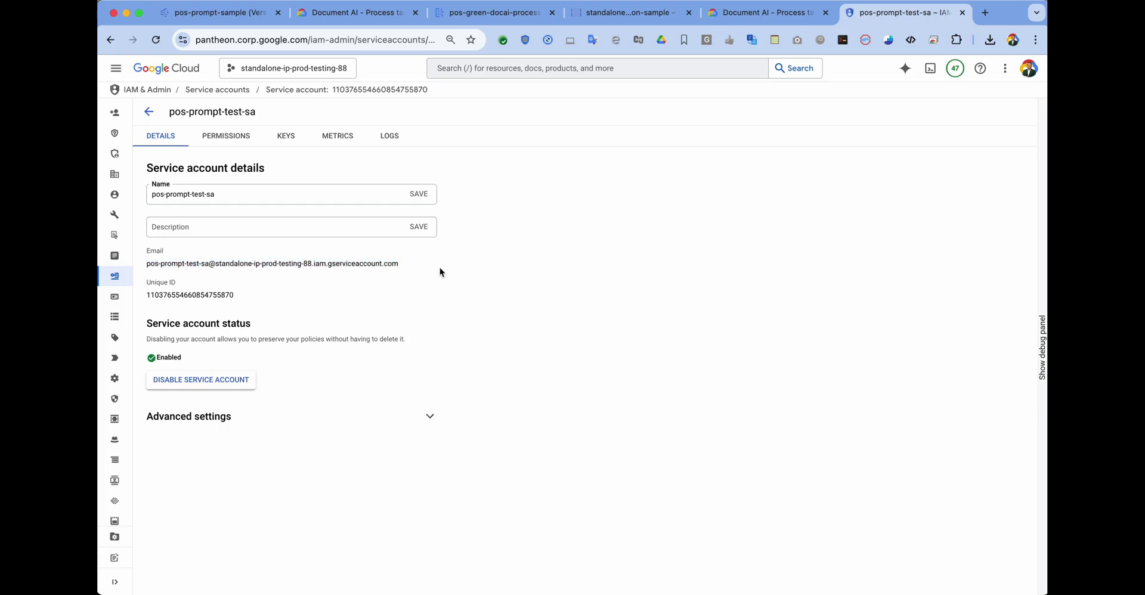
{"action": "left_click", "coordinate": [233, 134]}
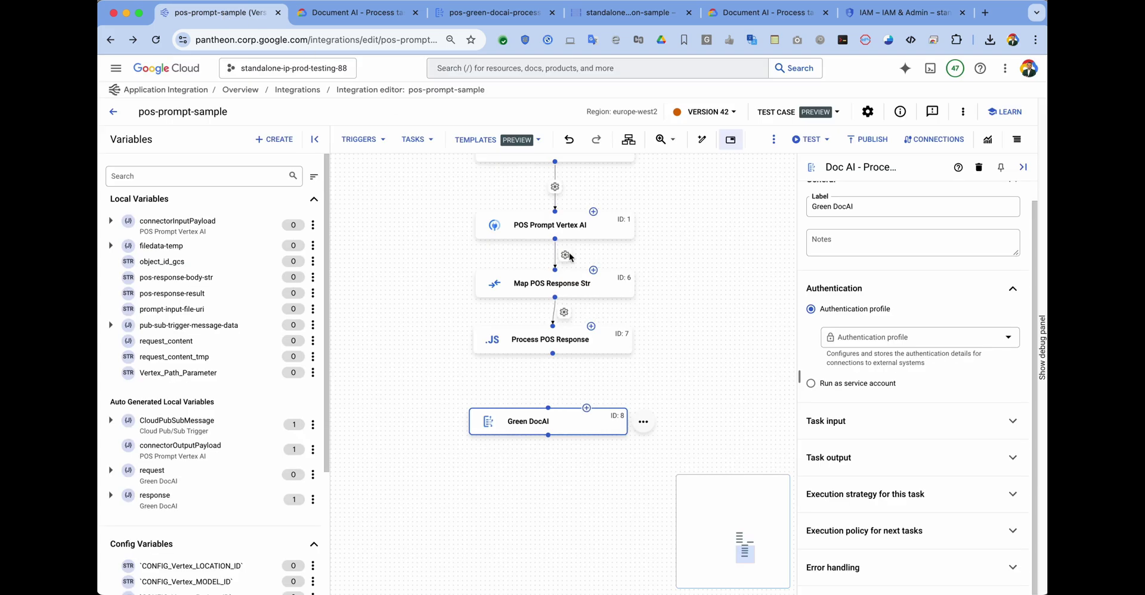
Assign the pos-prompt-test-sa authentication profile to Green DocAI and review the profile's region, authentication type, service account and scope.
{"action": "left_click", "coordinate": [873, 338]}
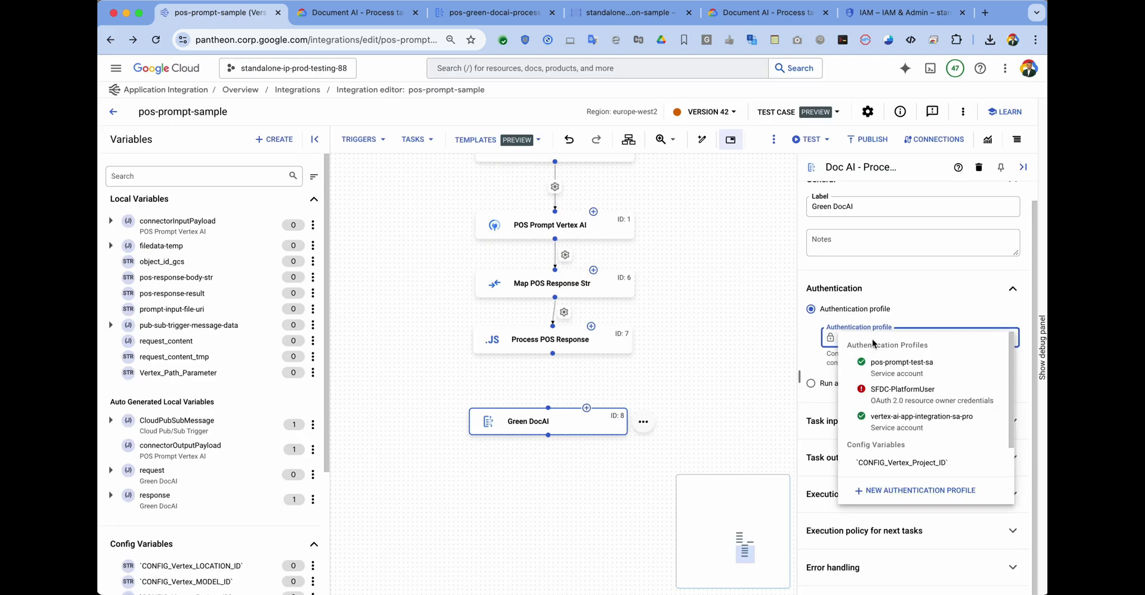
{"action": "left_click", "coordinate": [916, 365]}
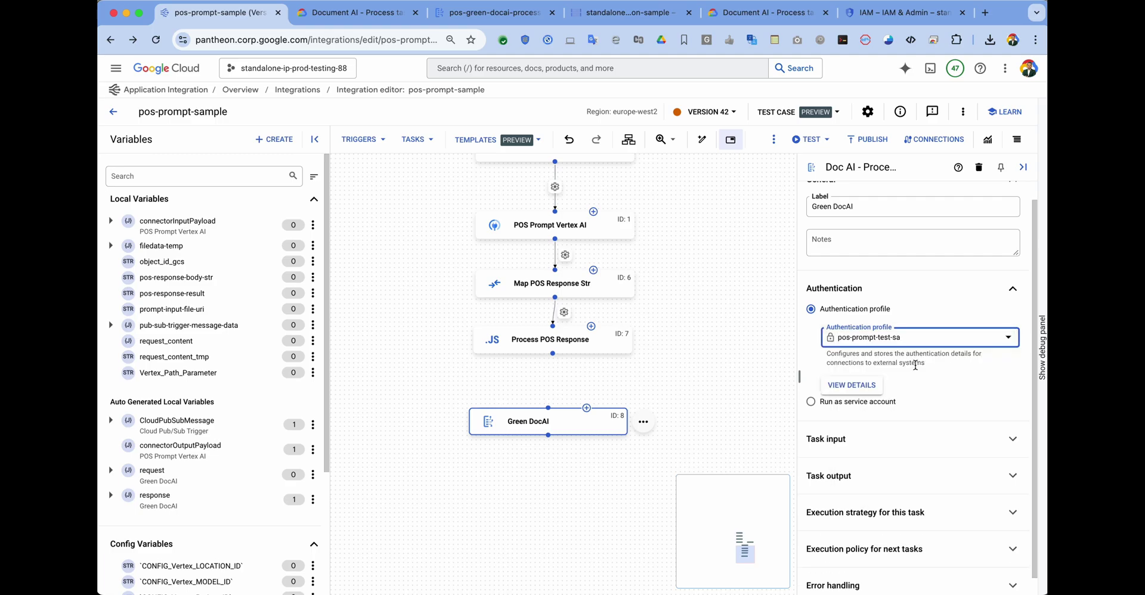
{"action": "left_click", "coordinate": [854, 386]}
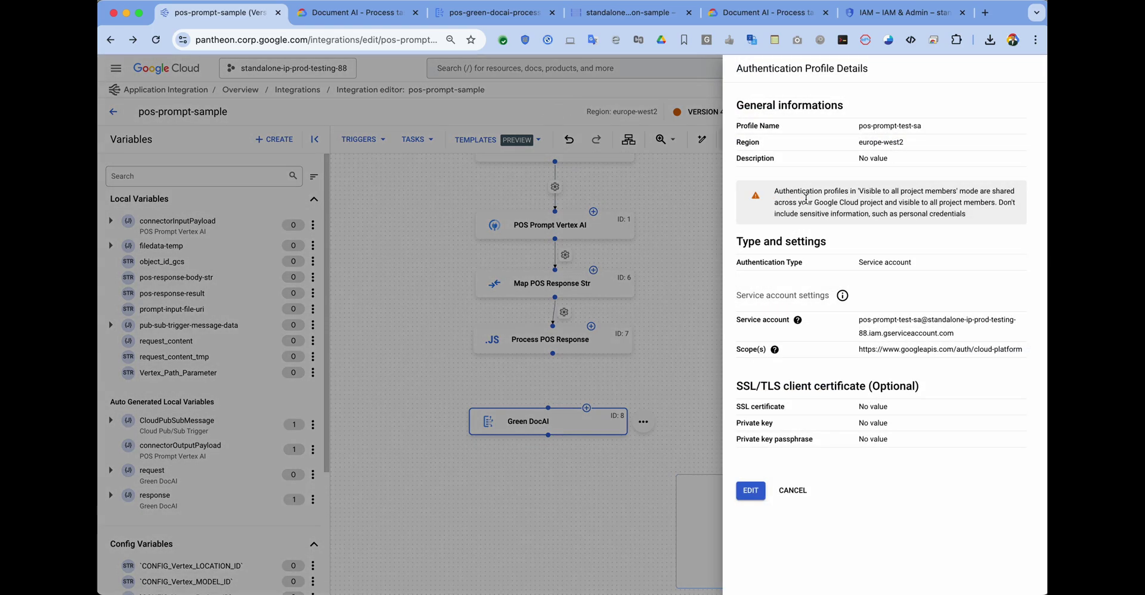
{"action": "left_click_drag", "start_coordinate": [857, 126], "coordinate": [935, 127]}
{"action": "left_click_drag", "start_coordinate": [853, 145], "coordinate": [922, 145]}
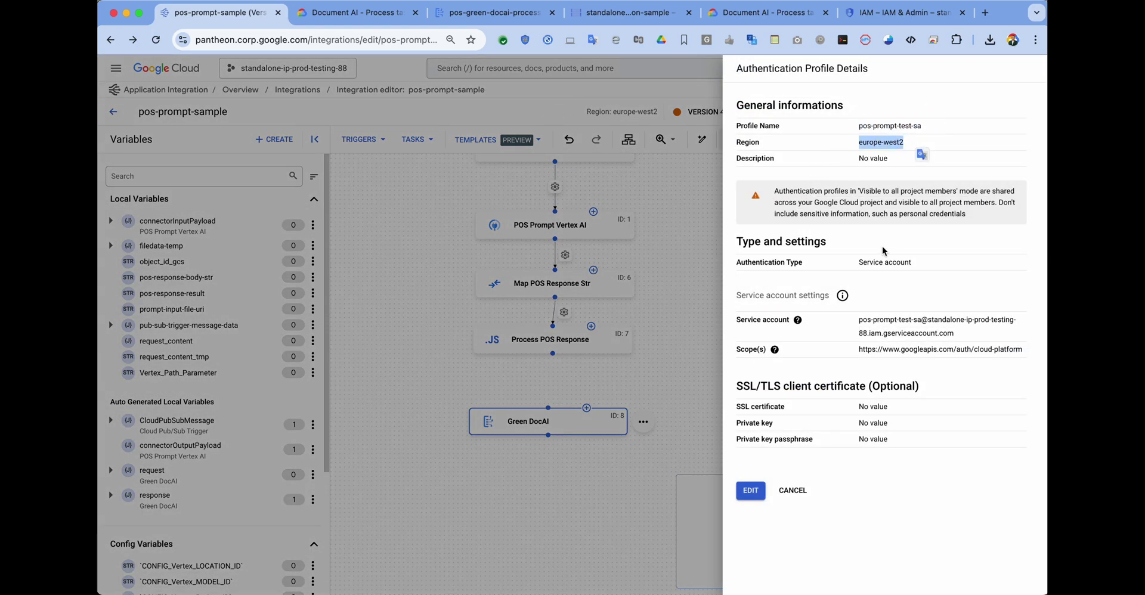
{"action": "left_click_drag", "start_coordinate": [858, 266], "coordinate": [957, 269]}
{"action": "left_click_drag", "start_coordinate": [1025, 351], "coordinate": [857, 352]}
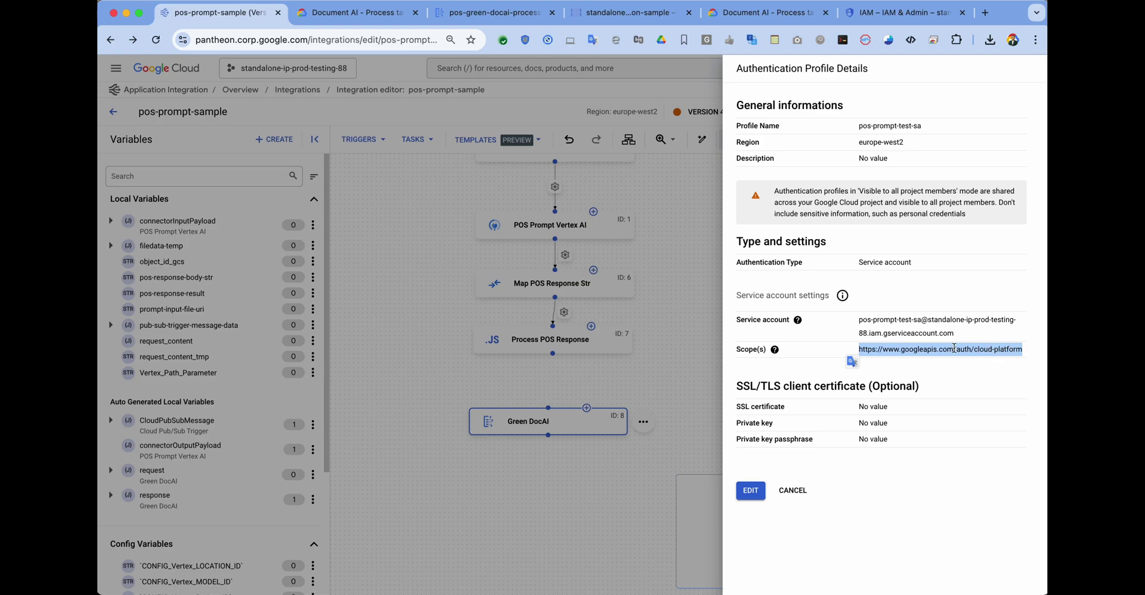
{"action": "left_click_drag", "start_coordinate": [962, 335], "coordinate": [835, 324]}
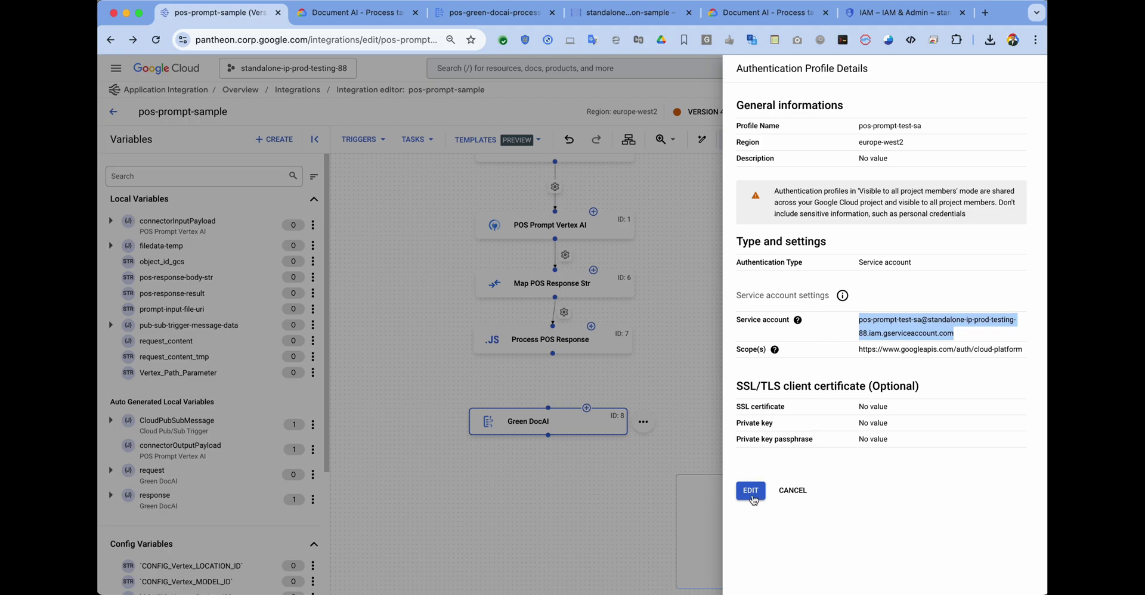
{"action": "left_click", "coordinate": [793, 491]}
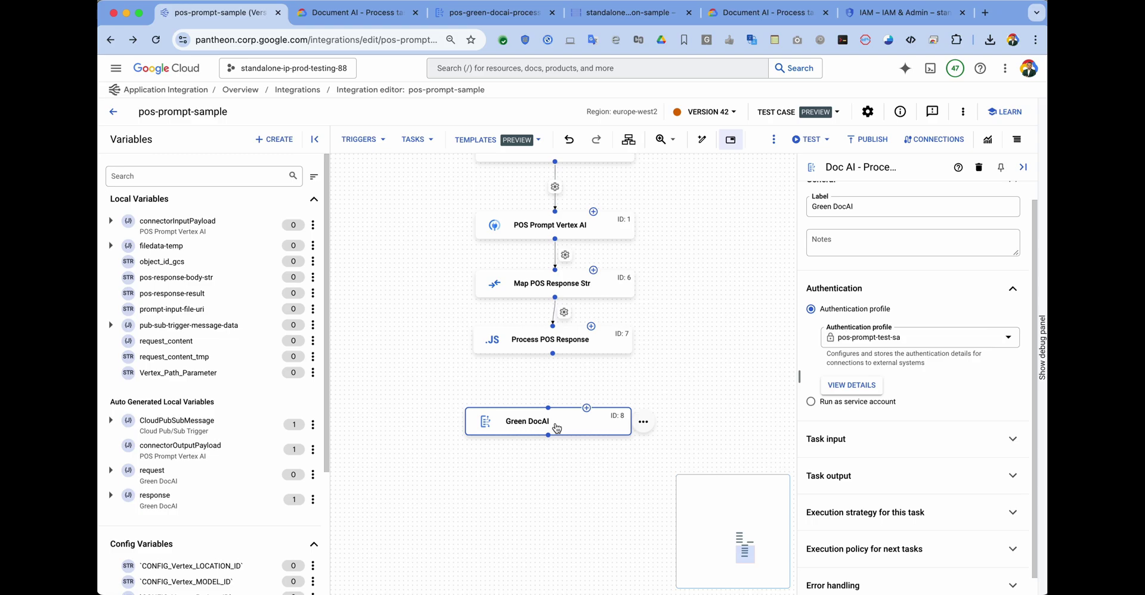
Set the Region in Green DocAI's task input to eu, copied from the pos-green-docai-processor-sample details.
{"action": "left_click", "coordinate": [847, 439]}
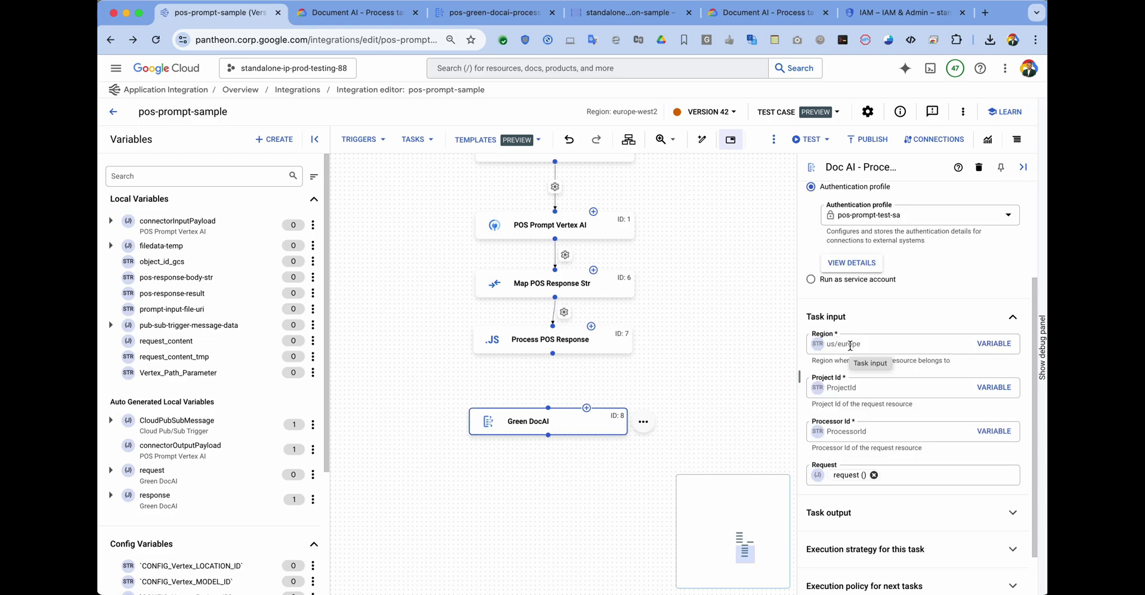
{"action": "left_click", "coordinate": [848, 344]}
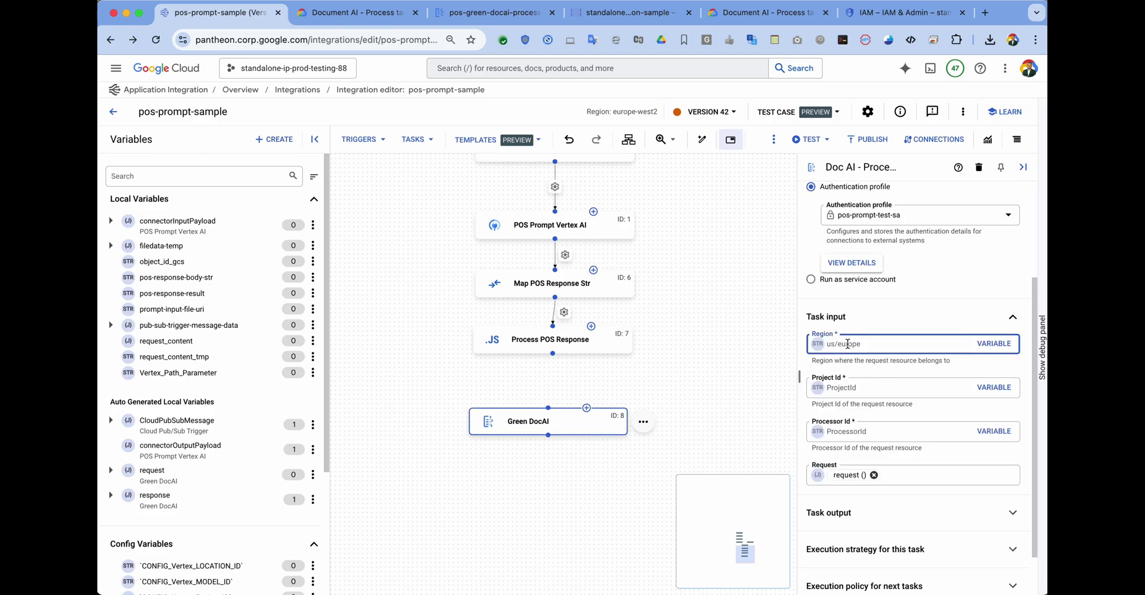
{"action": "left_click", "coordinate": [484, 12]}
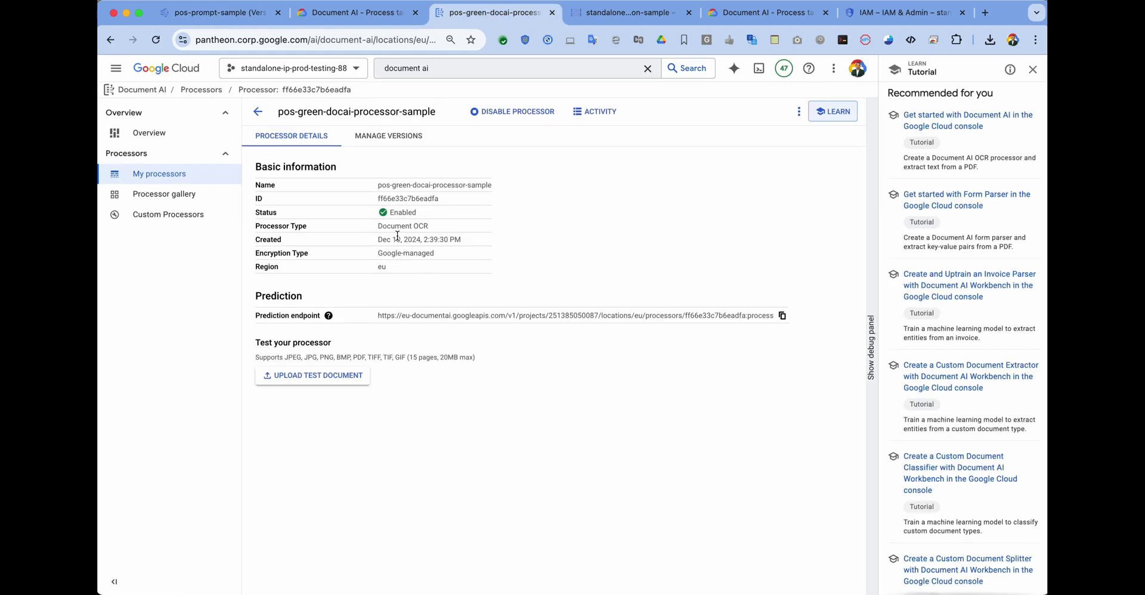
{"action": "left_click_drag", "start_coordinate": [376, 267], "coordinate": [409, 274]}
{"action": "key", "text": "ctrl+c"}
{"action": "left_click", "coordinate": [234, 14]}
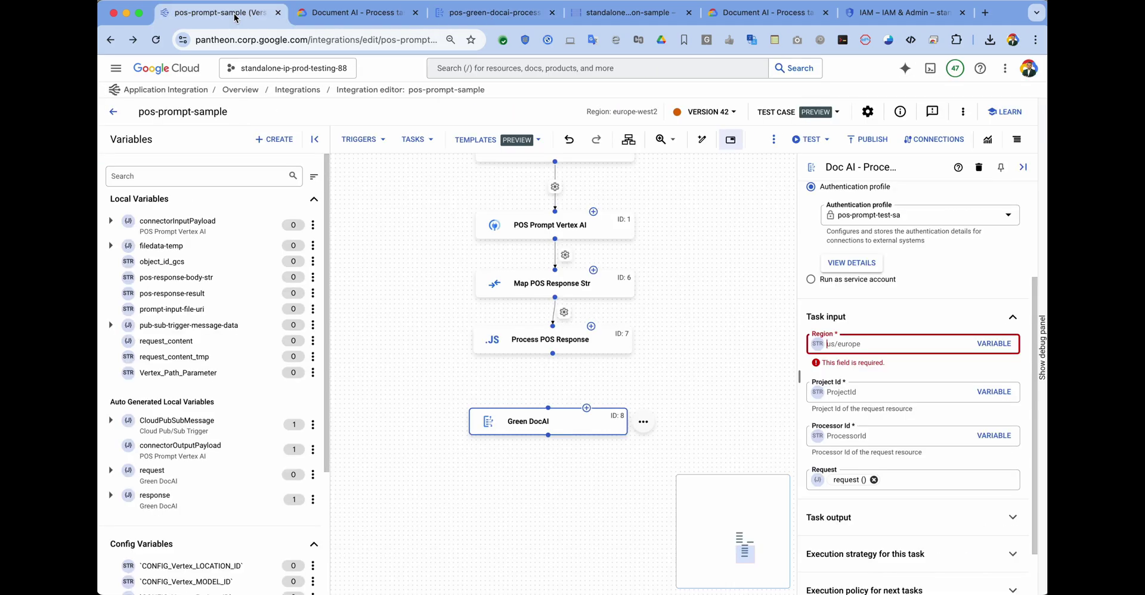
{"action": "key", "text": "ctrl+v"}
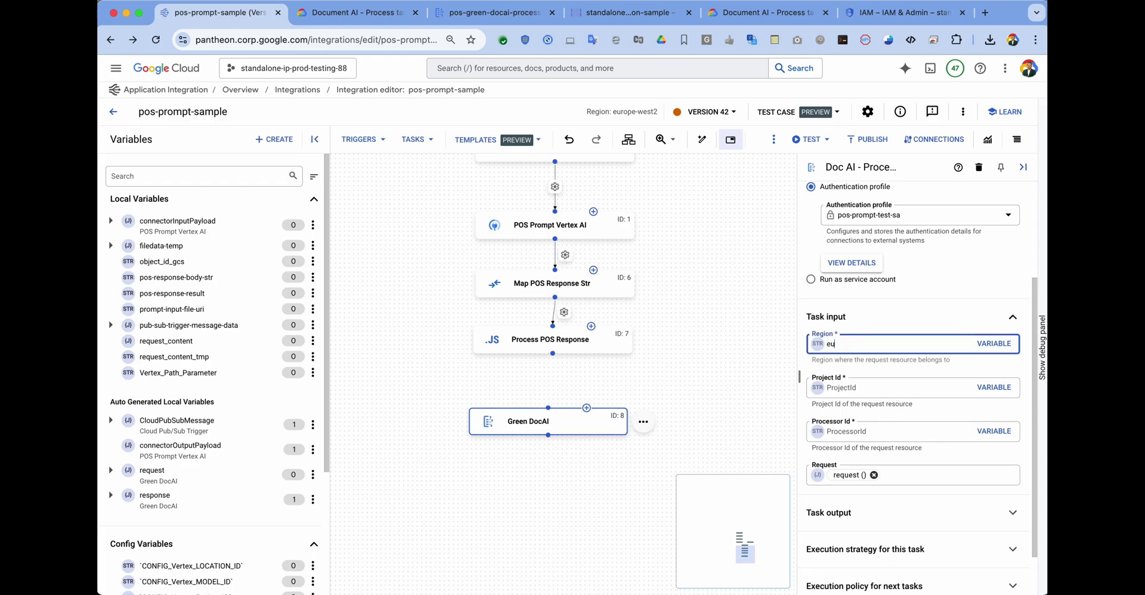
Set Green DocAI's Project Id to standalone-ip-prod-testing-88, copied from the console's project list.
{"action": "left_click", "coordinate": [853, 392]}
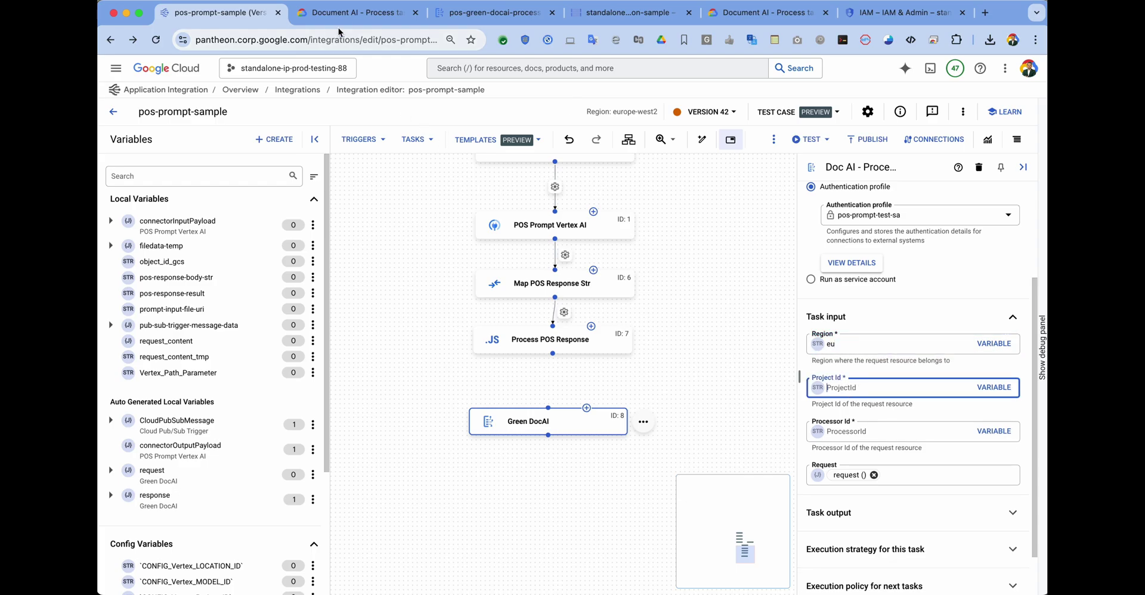
{"action": "left_click", "coordinate": [474, 12]}
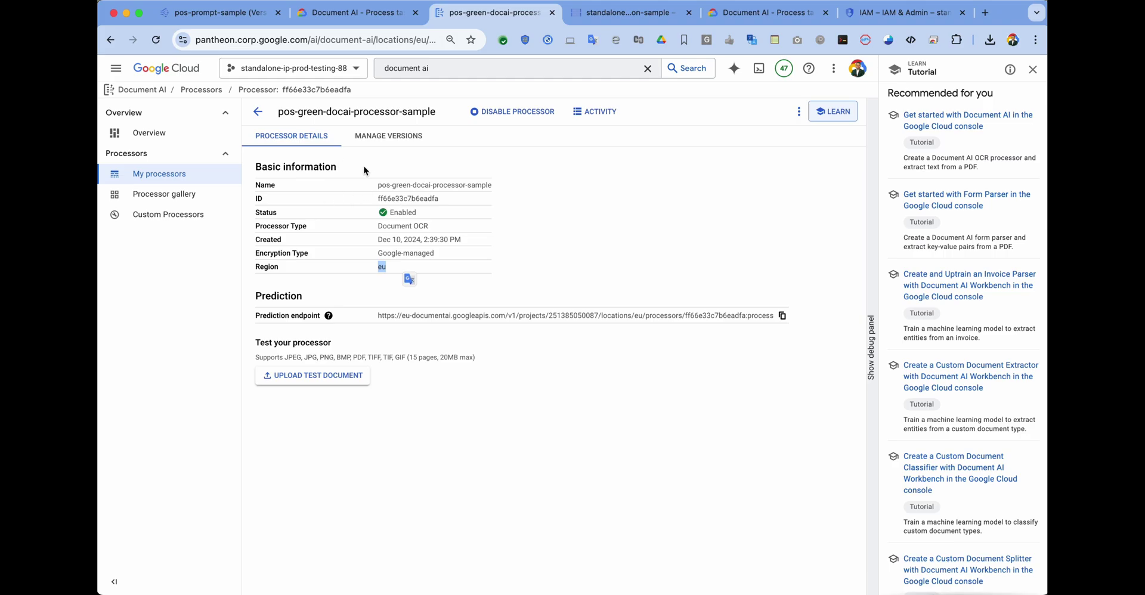
{"action": "left_click", "coordinate": [353, 69]}
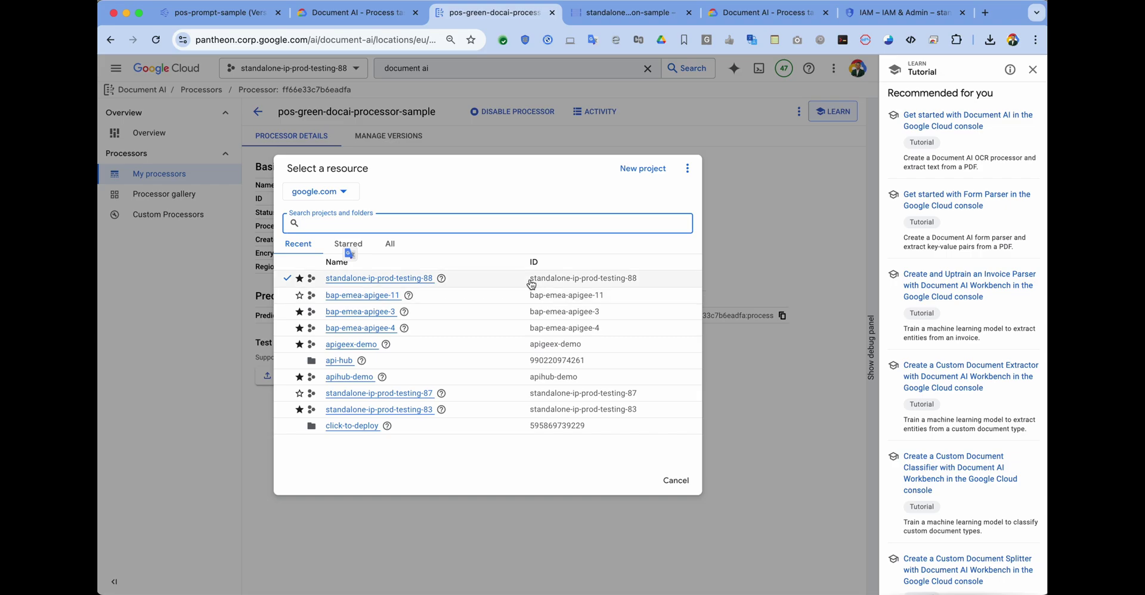
{"action": "left_click_drag", "start_coordinate": [530, 279], "coordinate": [645, 281]}
{"action": "key", "text": "super+c"}
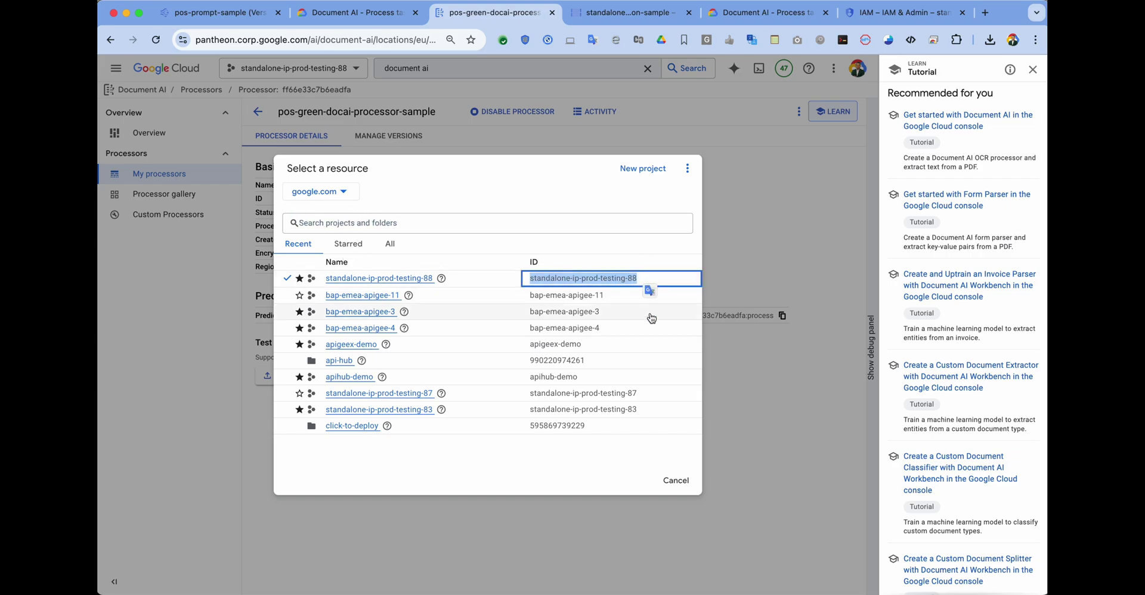
{"action": "left_click", "coordinate": [712, 465]}
{"action": "left_click", "coordinate": [231, 12]}
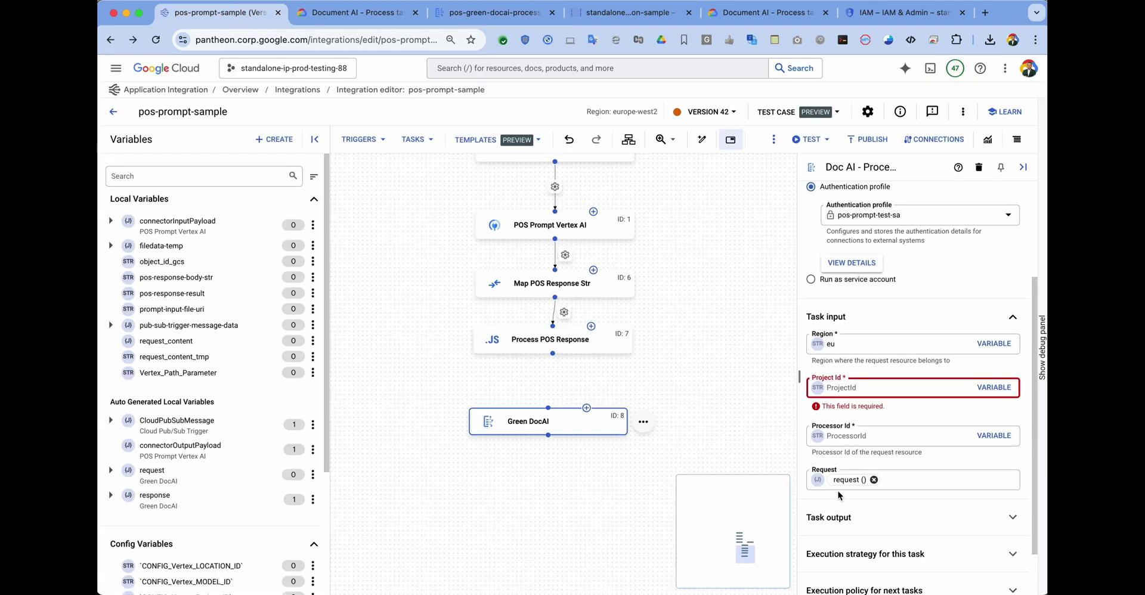
{"action": "key", "text": "super+v"}
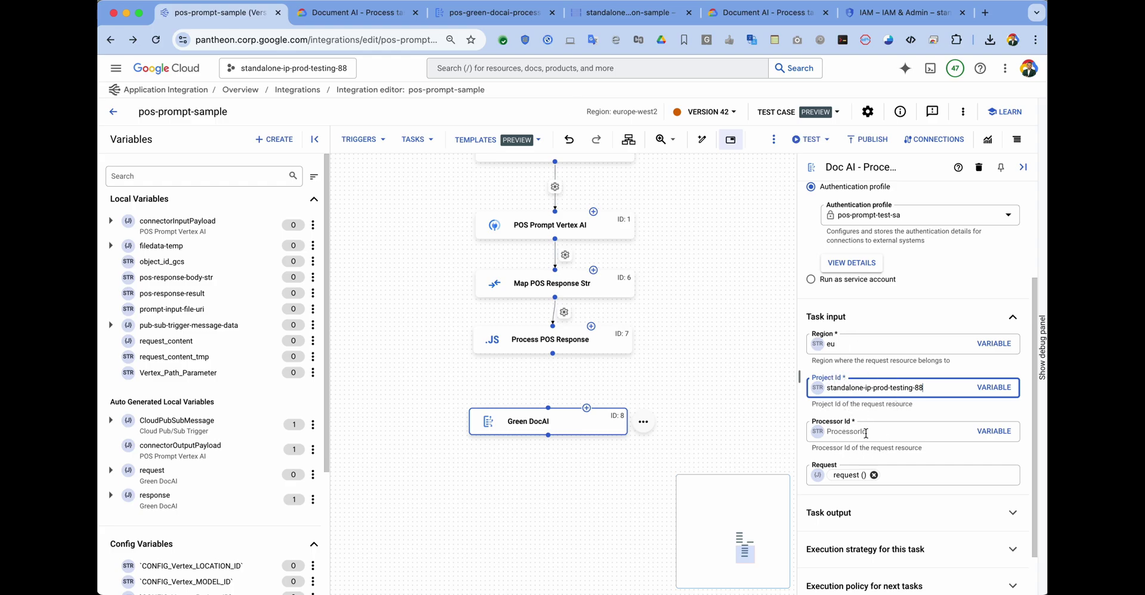
Copy the ID ff66e33c7b6eadfa from the processor's basic information into Green DocAI's Processor Id.
{"action": "left_click", "coordinate": [480, 18]}
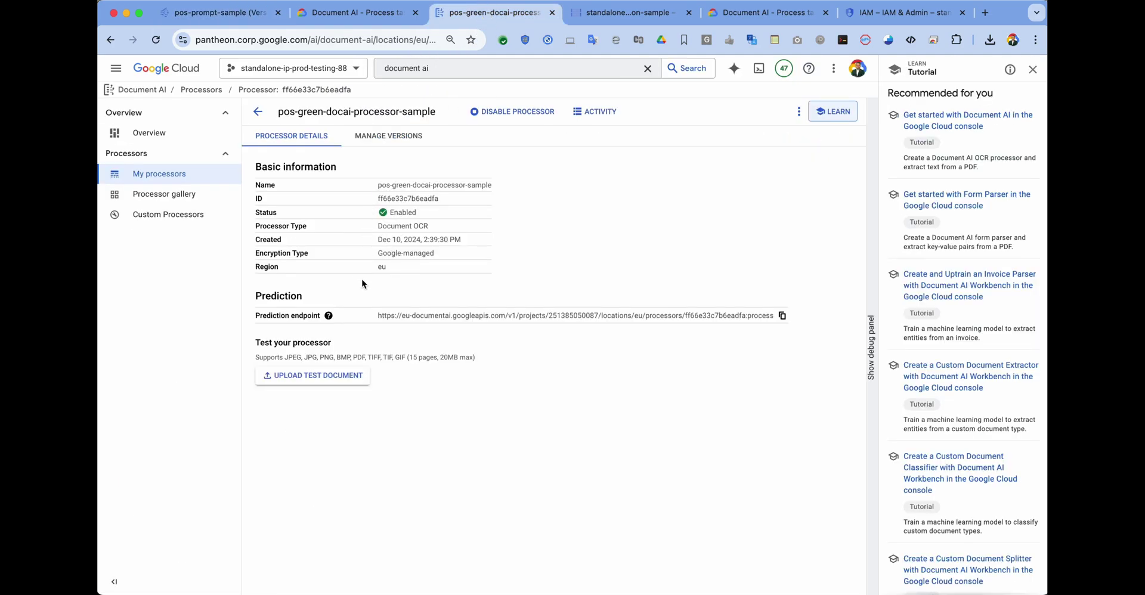
{"action": "double_click", "coordinate": [386, 197]}
{"action": "key", "text": "ctrl+c"}
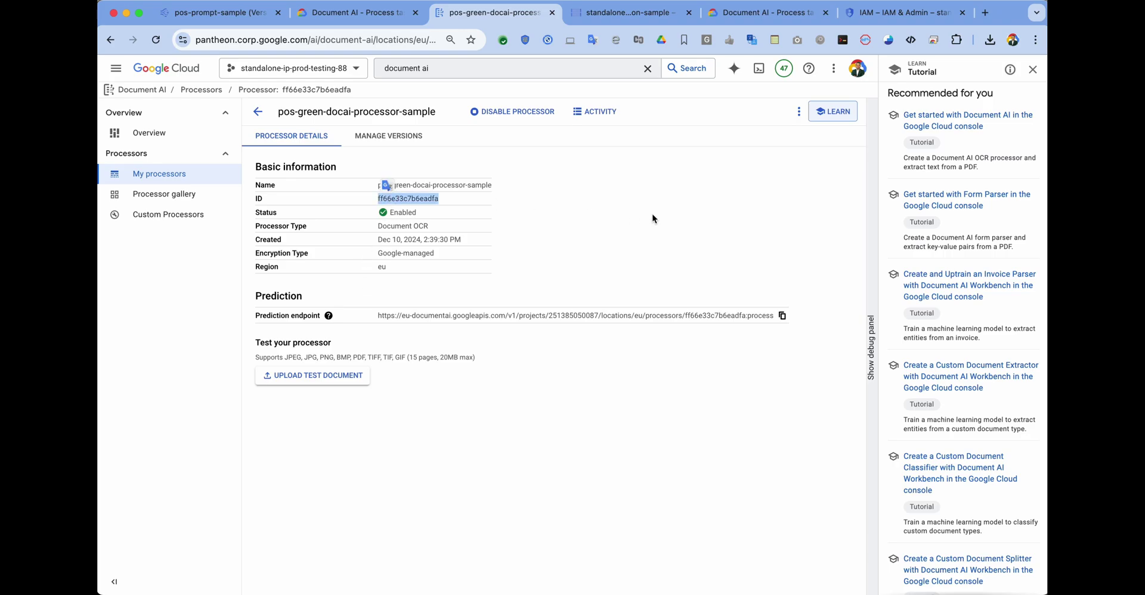
{"action": "left_click", "coordinate": [227, 12]}
{"action": "left_click", "coordinate": [866, 432]}
{"action": "key", "text": "ctrl+v"}
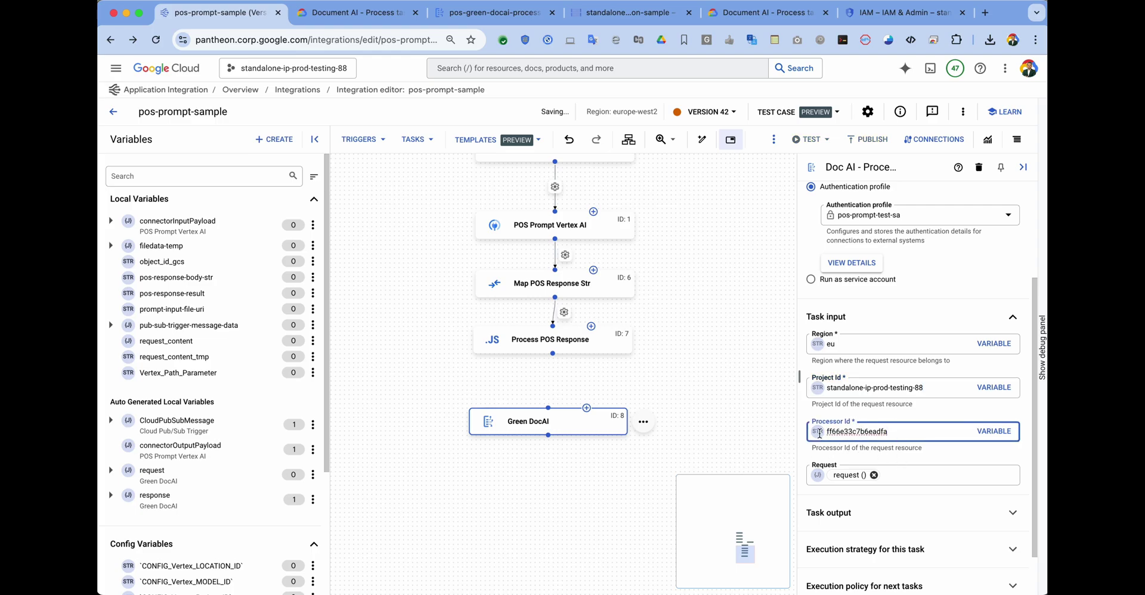
Check Green DocAI's task output and examine the top-level fields of its auto-generated request variable.
{"action": "left_click", "coordinate": [888, 513]}
{"action": "scroll", "coordinate": [866, 385], "scroll_direction": "up", "scroll_amount": 2}
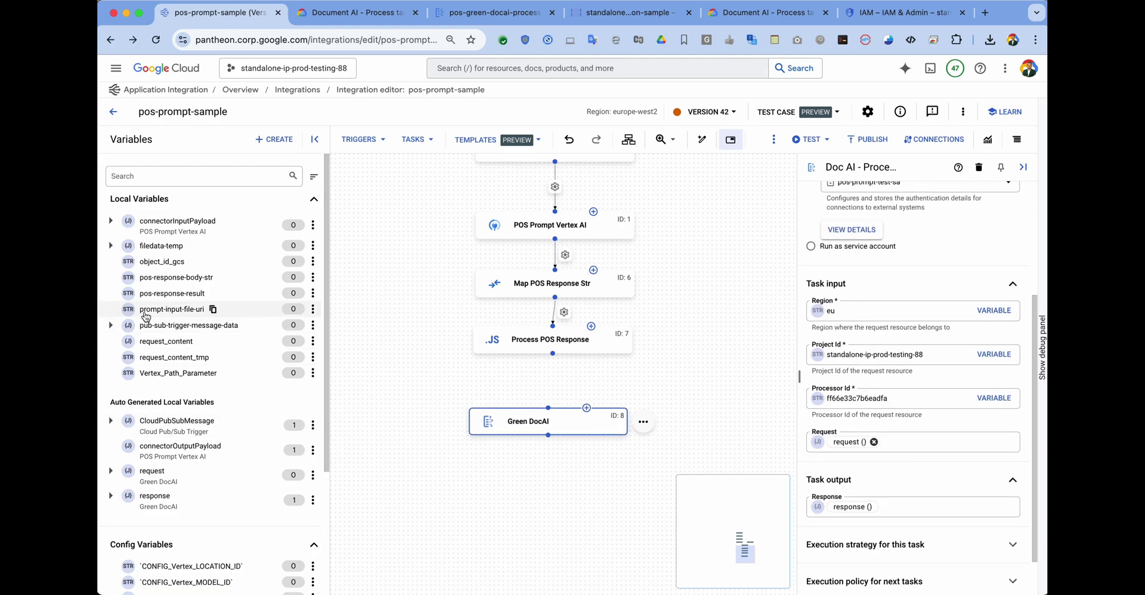
{"action": "scroll", "coordinate": [213, 292], "scroll_direction": "down", "scroll_amount": 1}
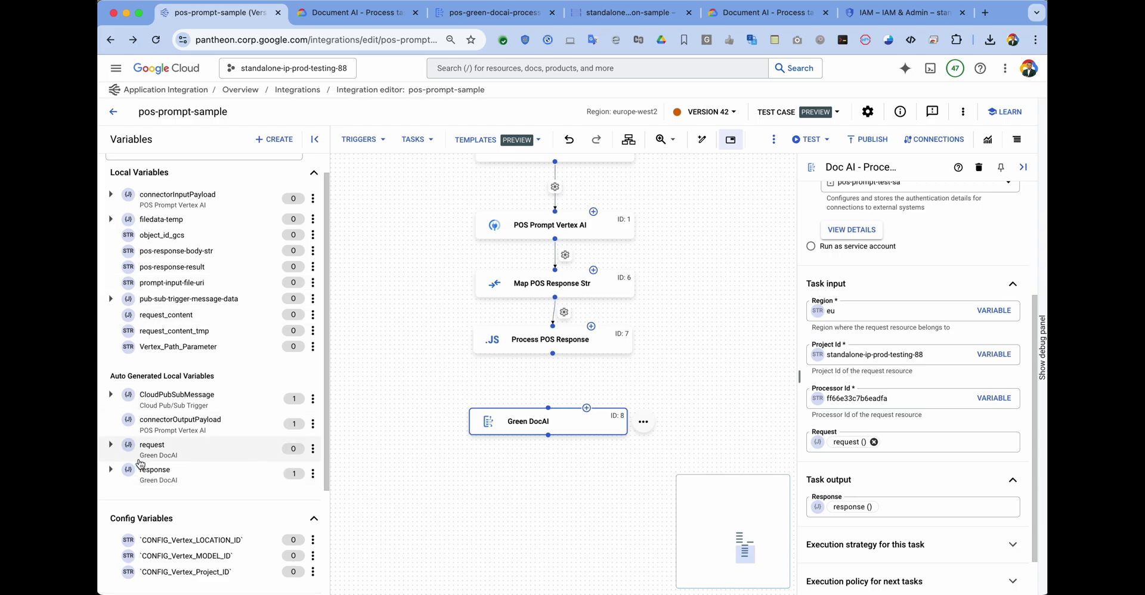
{"action": "scroll", "coordinate": [143, 453], "scroll_direction": "down", "scroll_amount": 1}
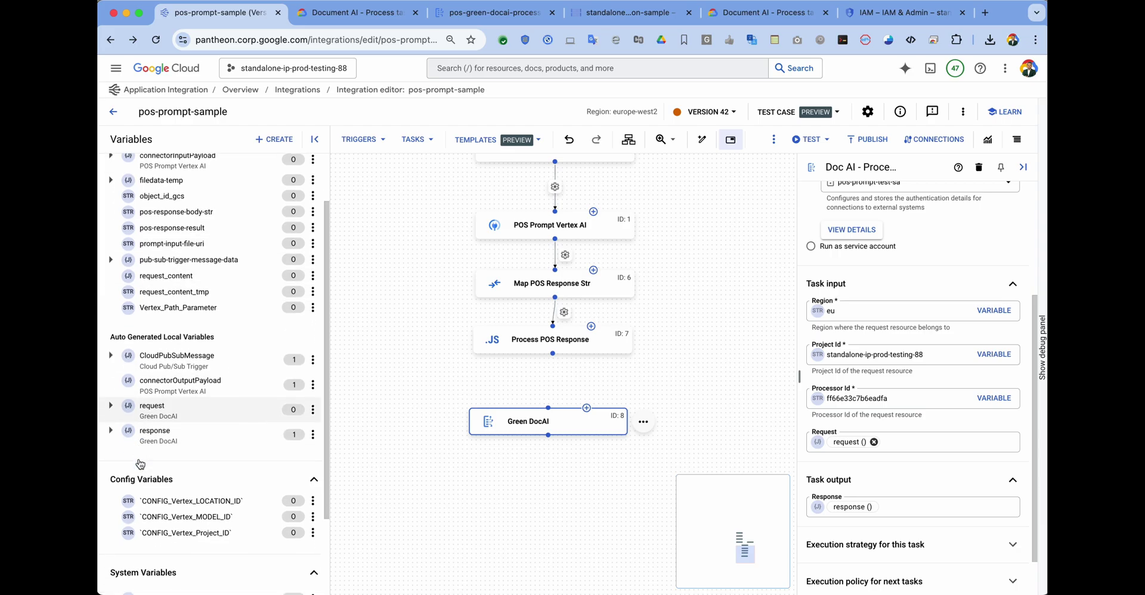
{"action": "left_click", "coordinate": [110, 406]}
{"action": "scroll", "coordinate": [110, 409], "scroll_direction": "down", "scroll_amount": 3}
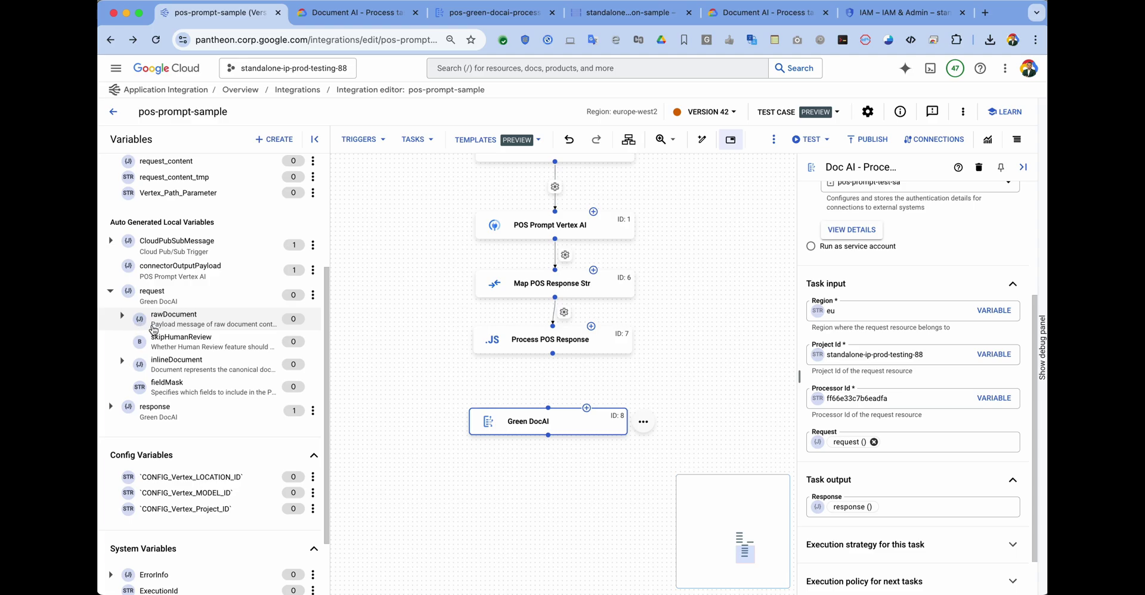
Revisit the processor details, then examine the nested fields of rawDocument and inlineDocument in Green DocAI's request variable.
{"action": "left_click", "coordinate": [488, 18]}
{"action": "left_click", "coordinate": [457, 290]}
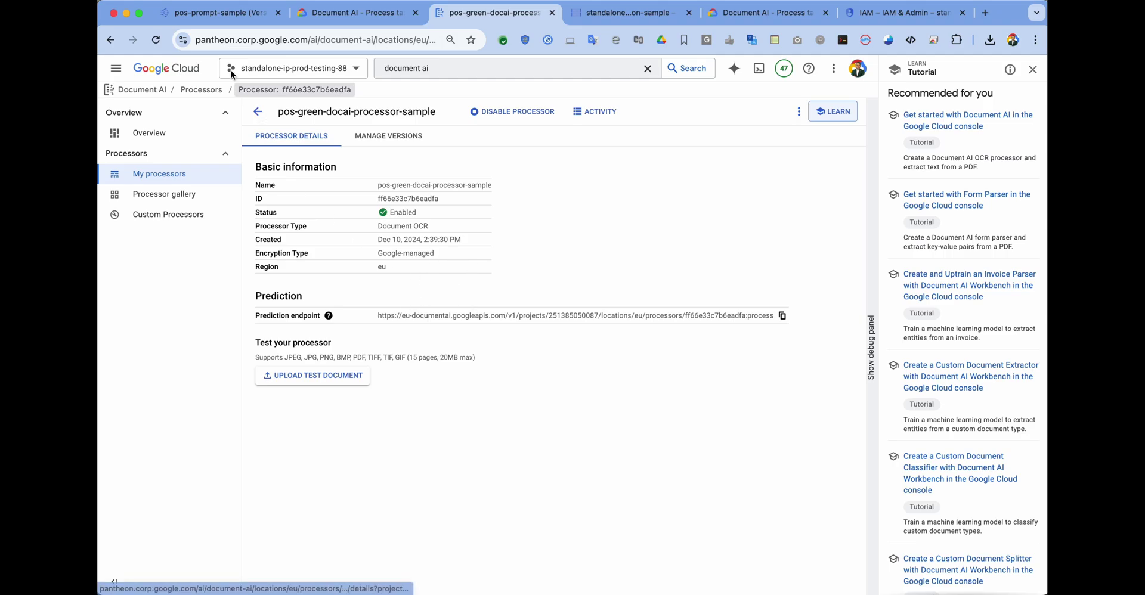
{"action": "left_click", "coordinate": [228, 20]}
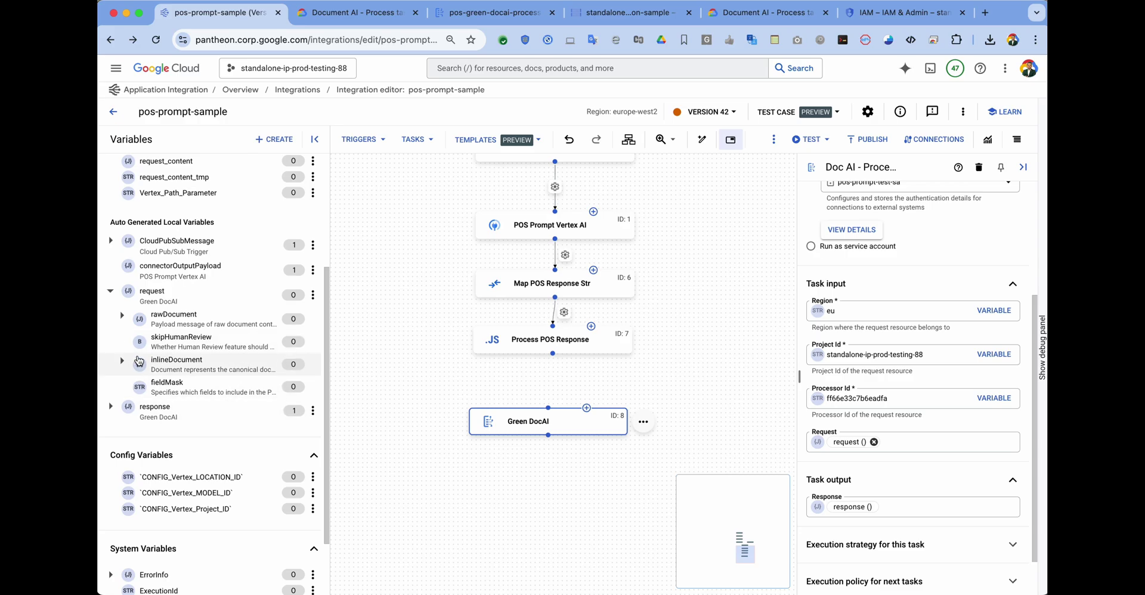
{"action": "left_click", "coordinate": [122, 315]}
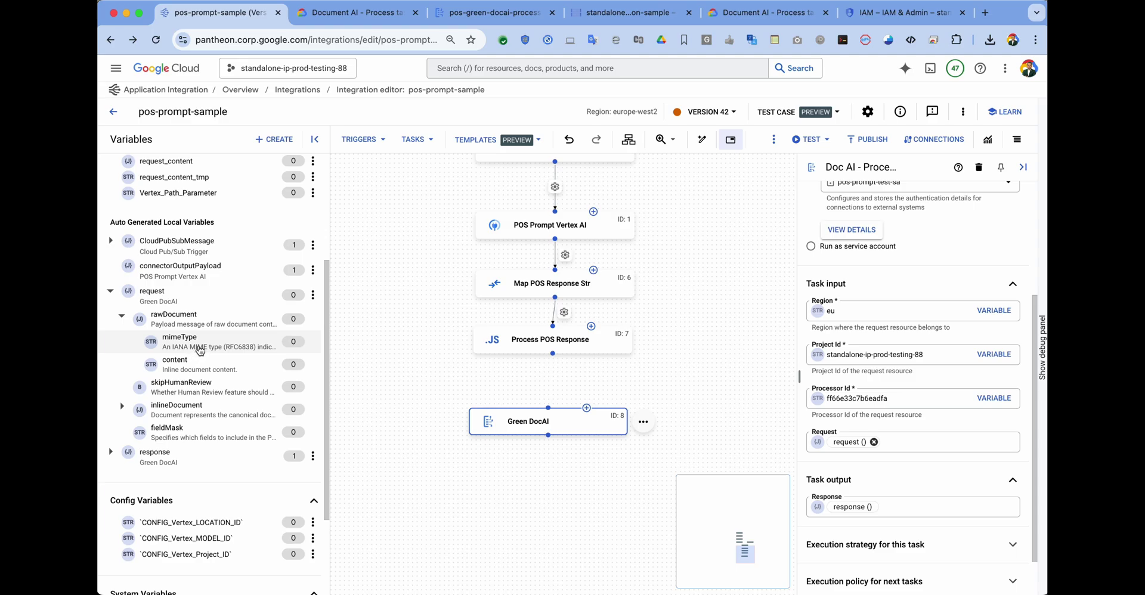
{"action": "left_click", "coordinate": [122, 408]}
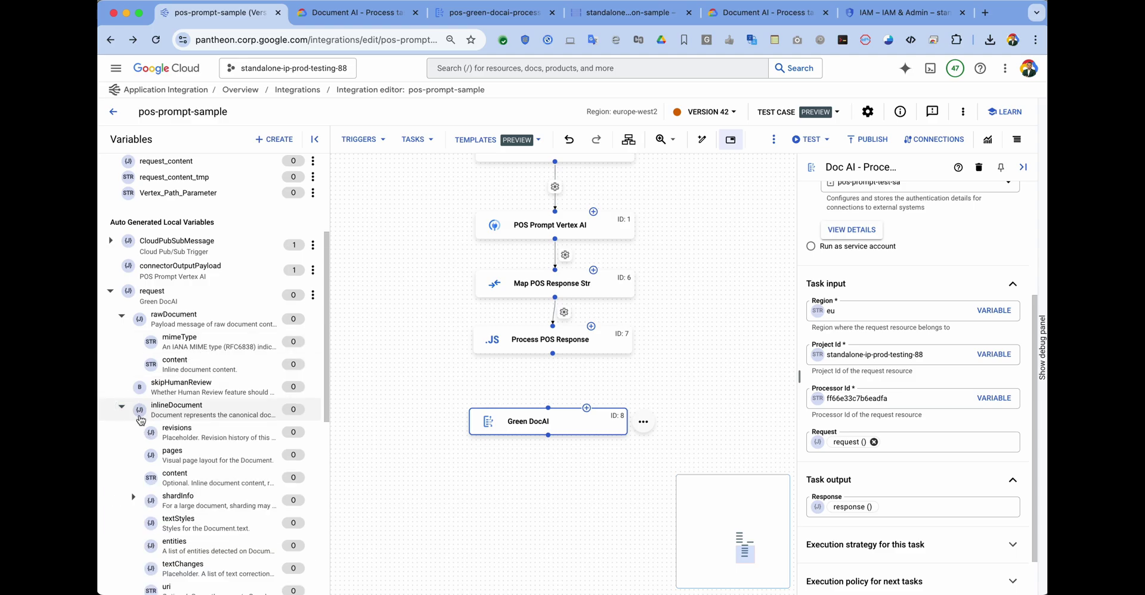
{"action": "scroll", "coordinate": [155, 423], "scroll_direction": "down", "scroll_amount": 7}
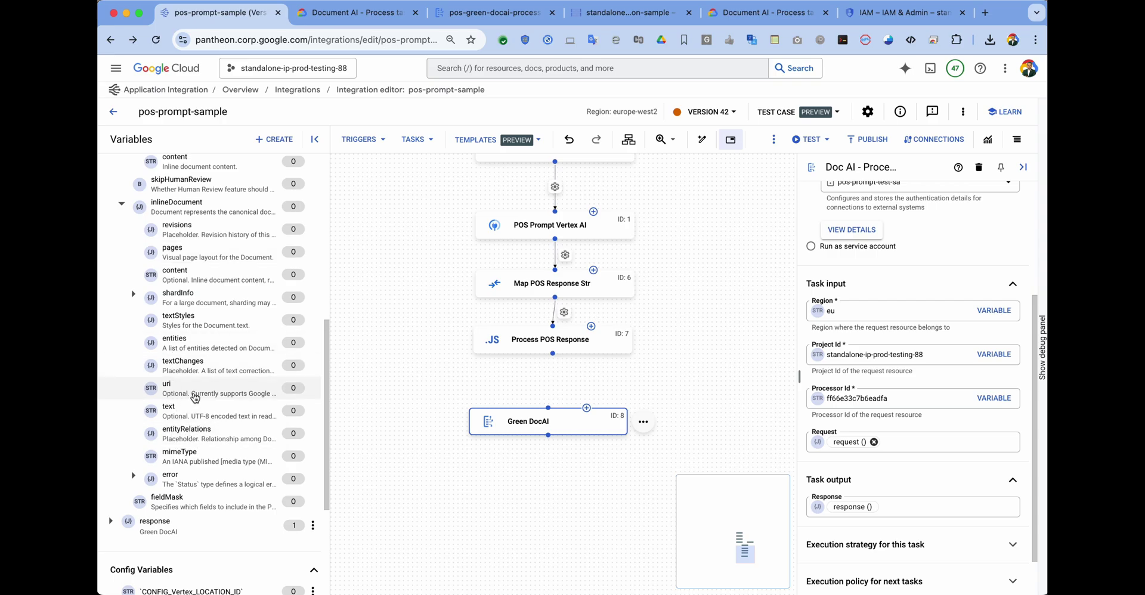
{"action": "scroll", "coordinate": [195, 397], "scroll_direction": "up", "scroll_amount": 1}
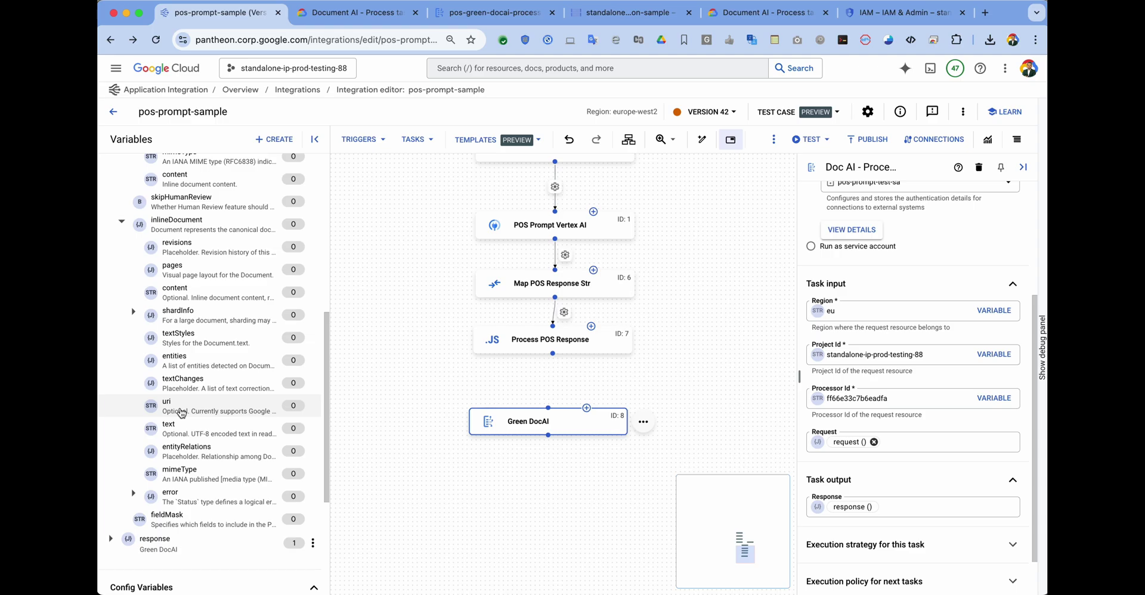
{"action": "scroll", "coordinate": [182, 413], "scroll_direction": "up", "scroll_amount": 1}
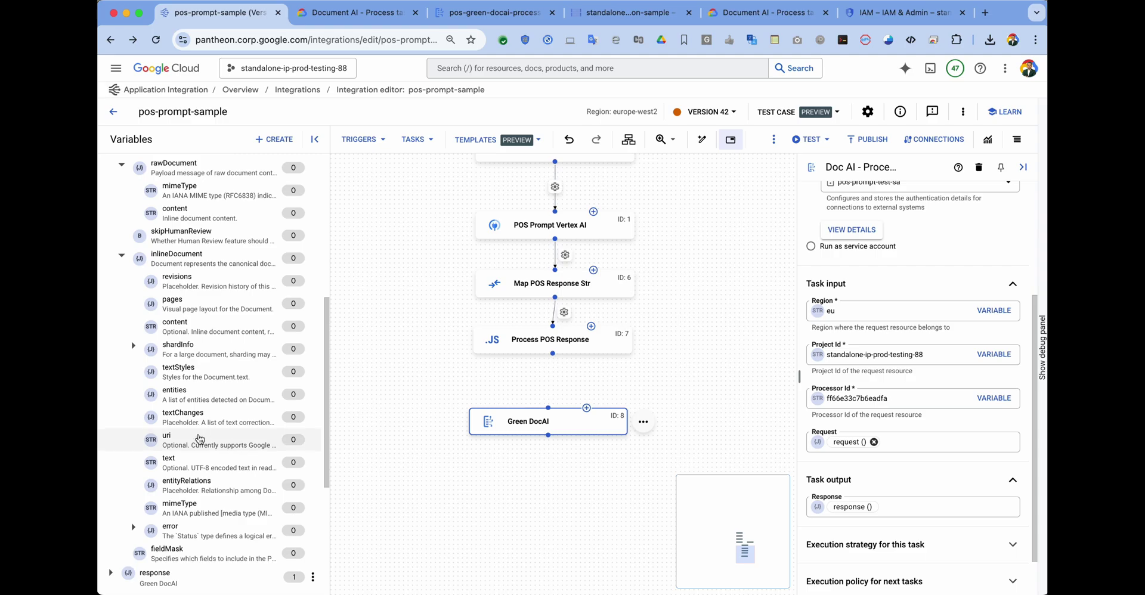
{"action": "scroll", "coordinate": [194, 438], "scroll_direction": "up", "scroll_amount": 1}
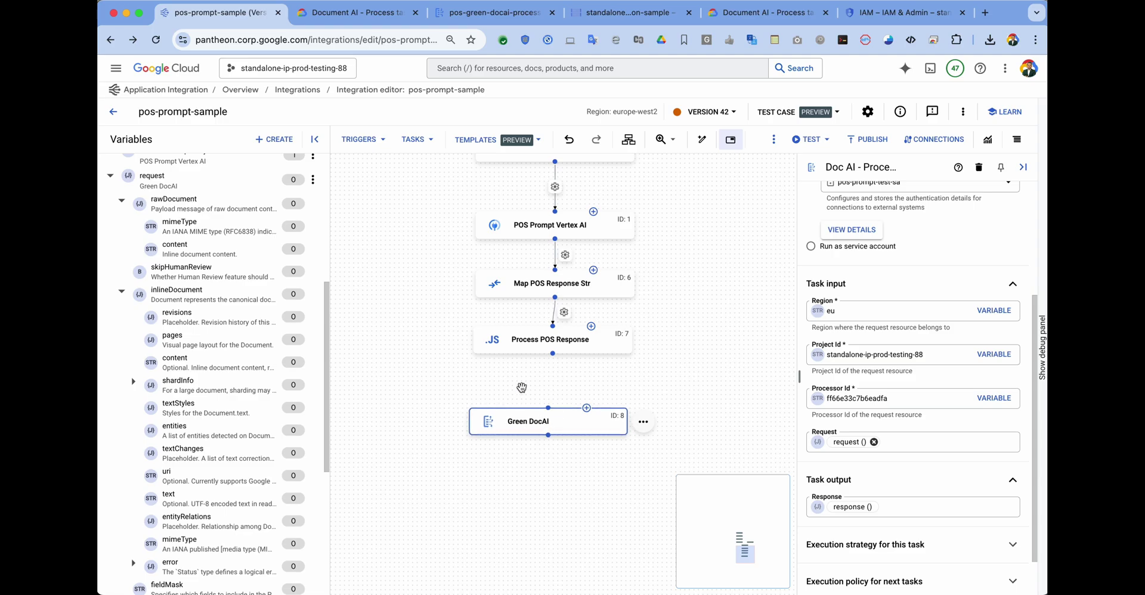
Move Green DocAI lower on the canvas and add a Connectors task above it labelled Get GCS PDF file Content.
{"action": "left_click_drag", "start_coordinate": [533, 417], "coordinate": [528, 494]}
{"action": "left_click", "coordinate": [411, 139]}
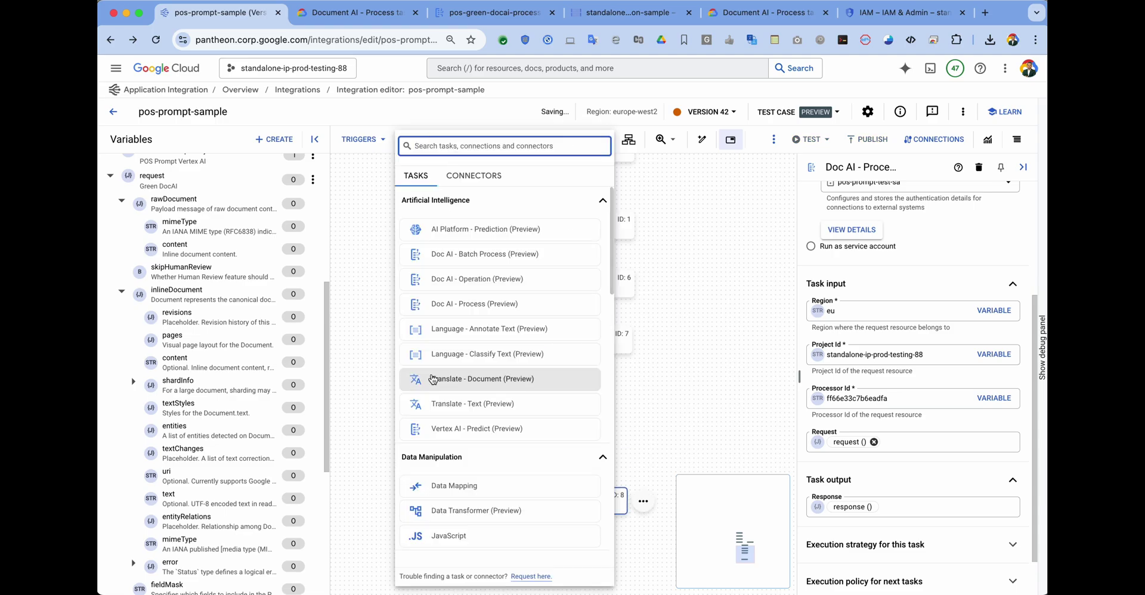
{"action": "left_click", "coordinate": [445, 380]}
{"action": "left_click", "coordinate": [528, 428]}
{"action": "type", "text": "Get POS Res Content"}
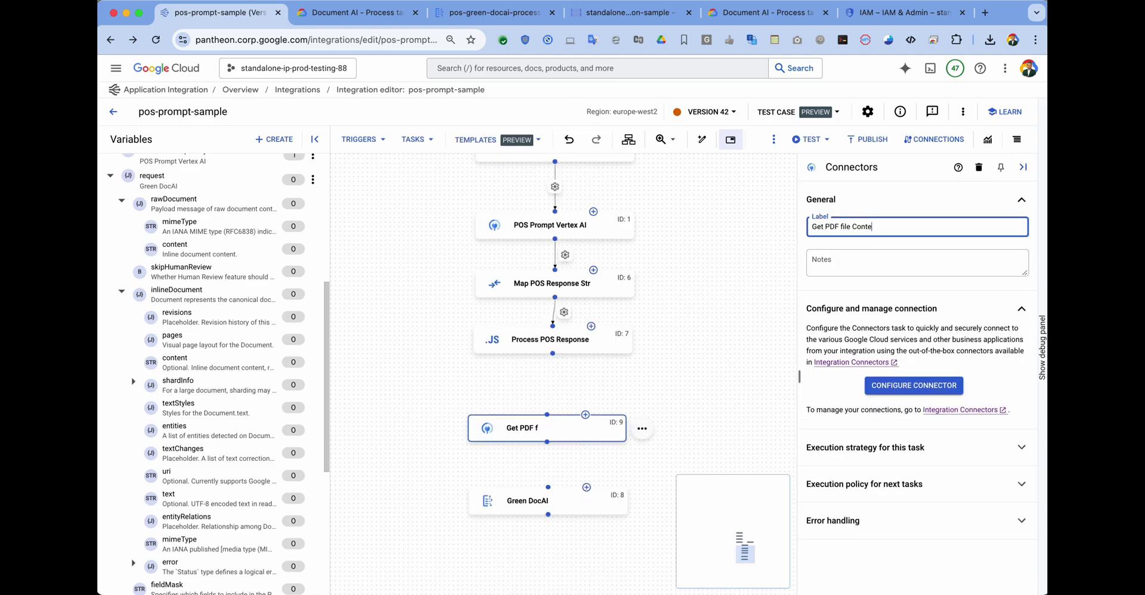
Open the connector configuration of the new task and select the standalone-gcs connection.
{"action": "left_click", "coordinate": [899, 387]}
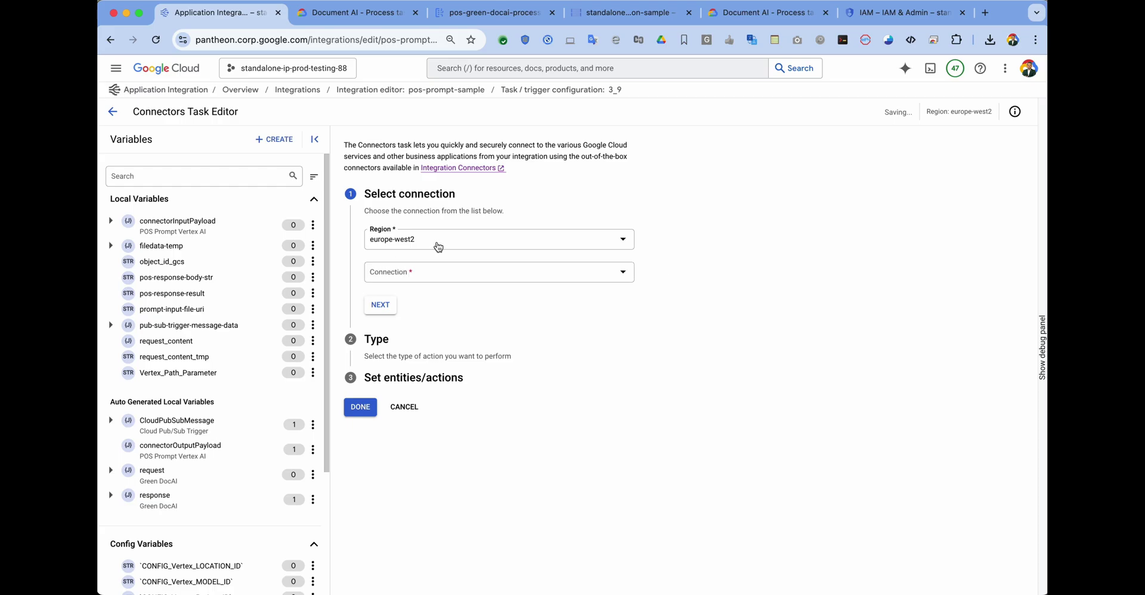
{"action": "left_click", "coordinate": [408, 275]}
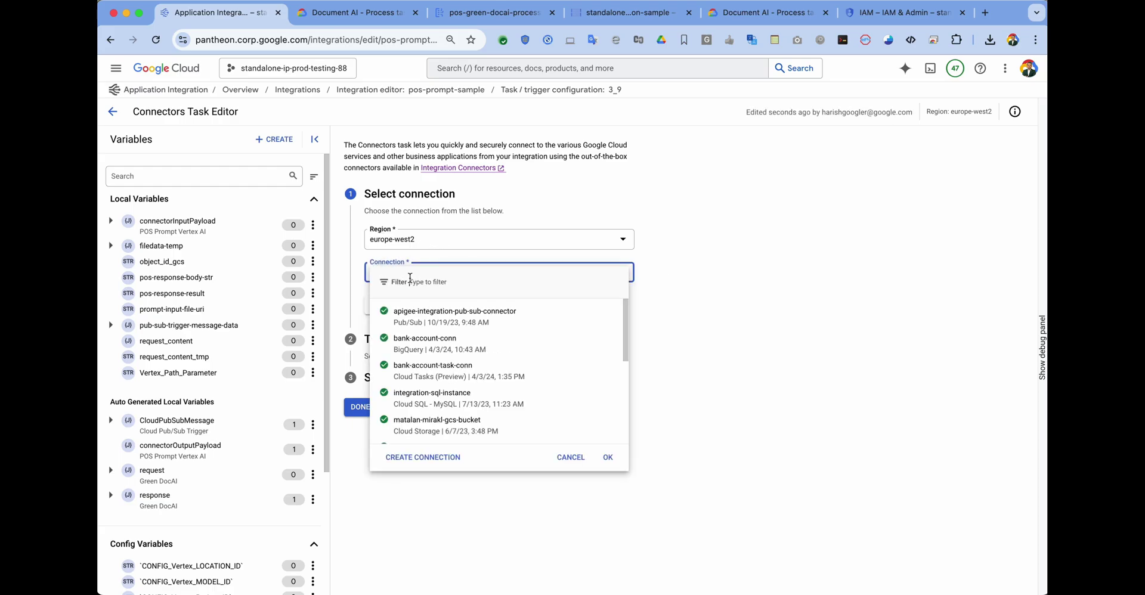
{"action": "left_click", "coordinate": [410, 278]}
{"action": "type", "text": "gcs"}
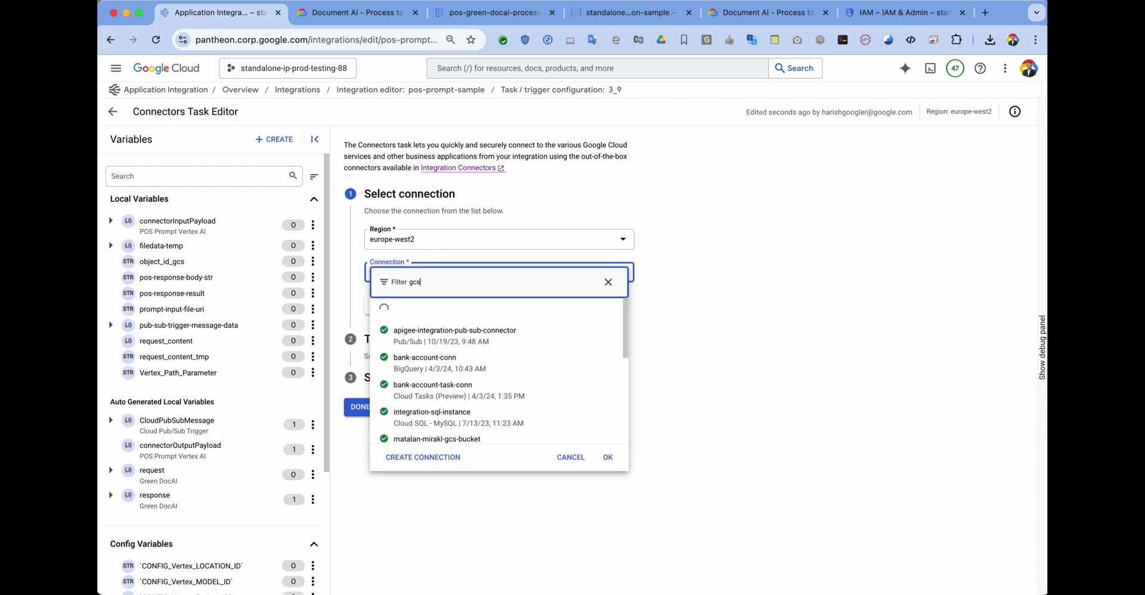
{"action": "left_click", "coordinate": [426, 376]}
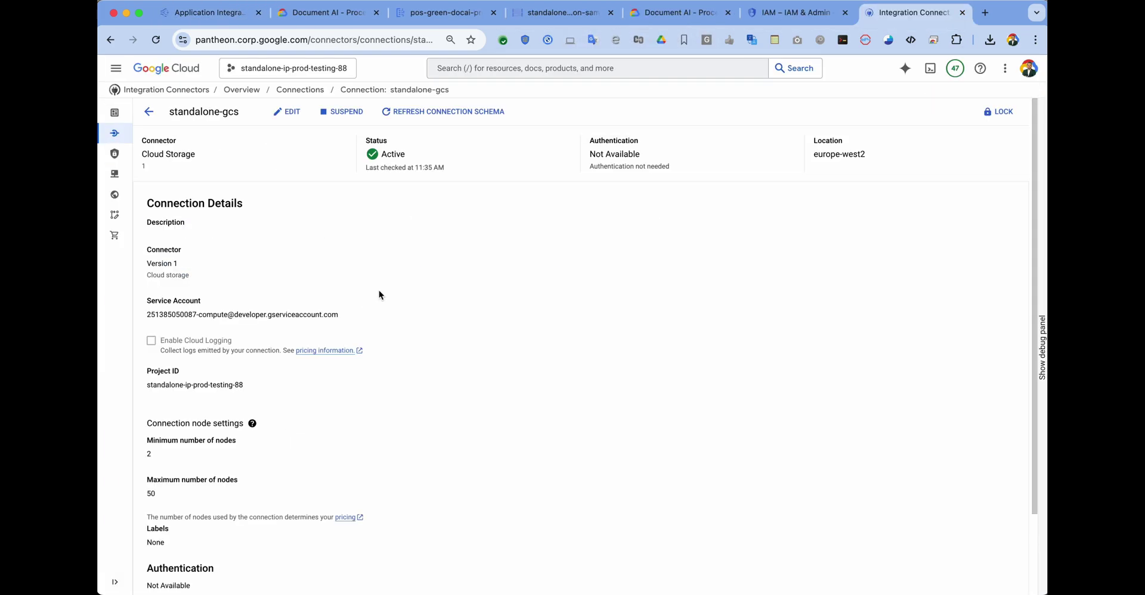
Review the standalone-gcs connection's details, in particular its service account and project ID.
{"action": "scroll", "coordinate": [292, 269], "scroll_direction": "down", "scroll_amount": 1}
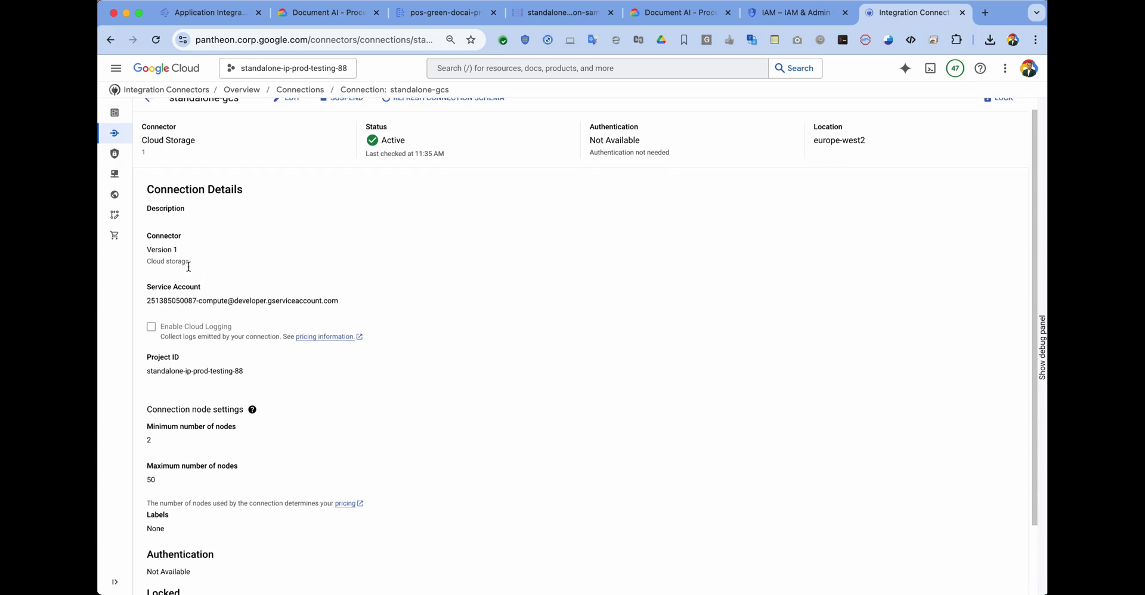
{"action": "left_click_drag", "start_coordinate": [352, 301], "coordinate": [141, 298]}
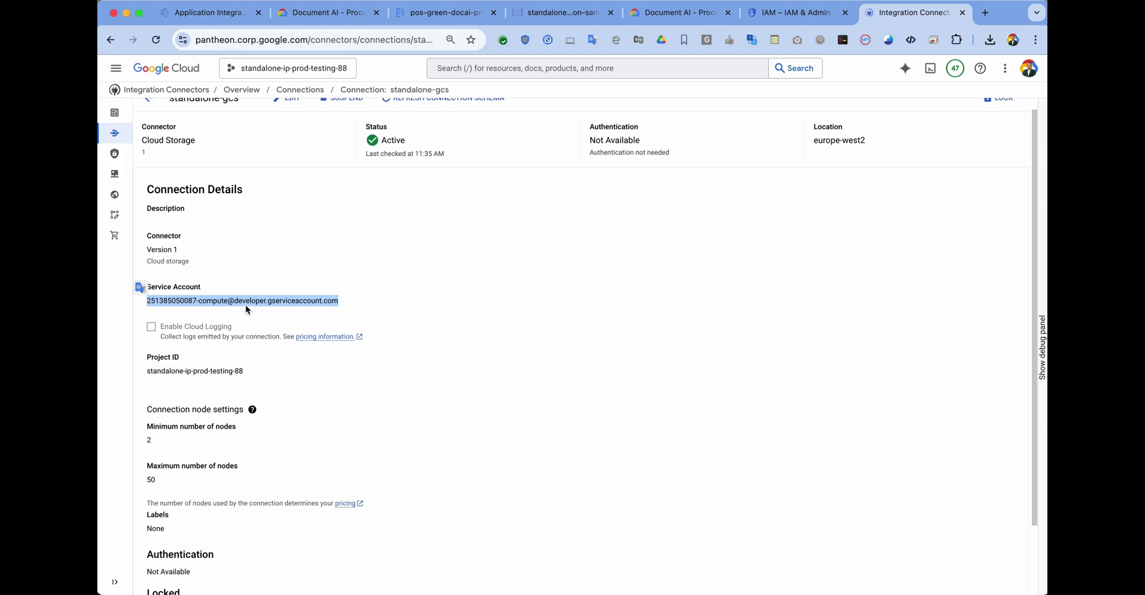
{"action": "scroll", "coordinate": [245, 307], "scroll_direction": "down", "scroll_amount": 3}
{"action": "left_click", "coordinate": [279, 308]}
{"action": "left_click_drag", "start_coordinate": [247, 316], "coordinate": [134, 314]}
{"action": "scroll", "coordinate": [202, 348], "scroll_direction": "down", "scroll_amount": 1}
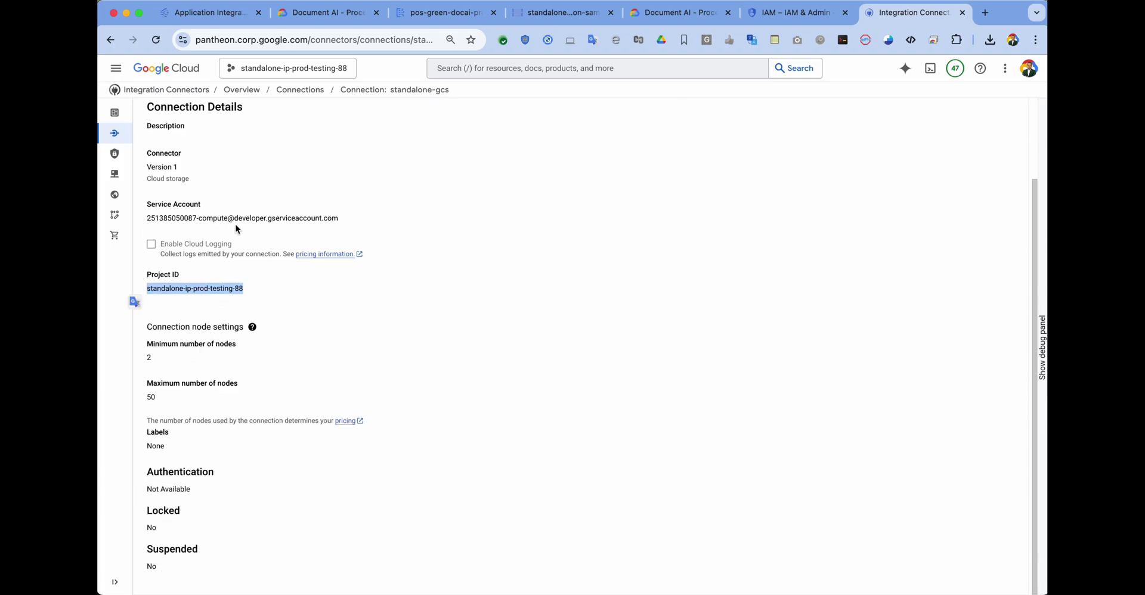
{"action": "scroll", "coordinate": [342, 221], "scroll_direction": "up", "scroll_amount": 3}
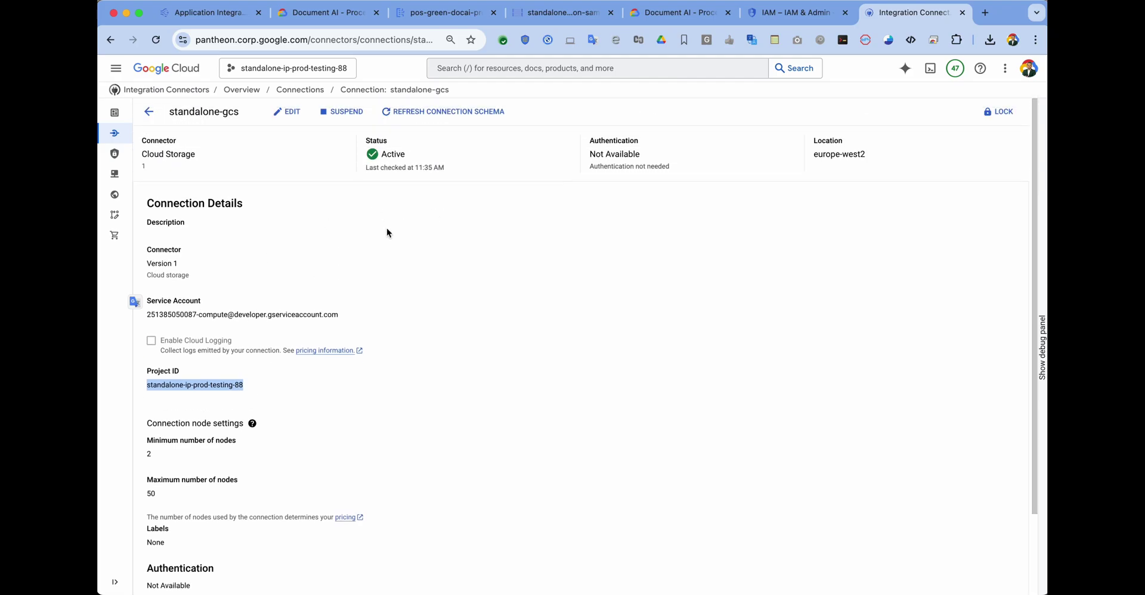
Return to the Connectors Task Editor and finish the configuration with type Actions and the DownloadObject action.
{"action": "left_click", "coordinate": [216, 17]}
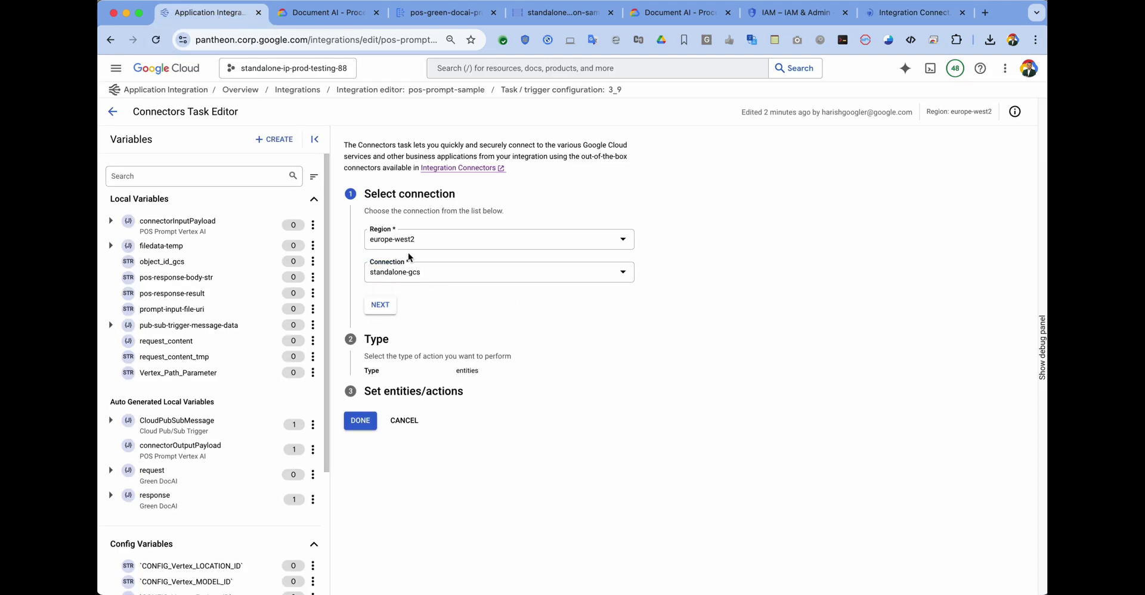
{"action": "left_click", "coordinate": [378, 306]}
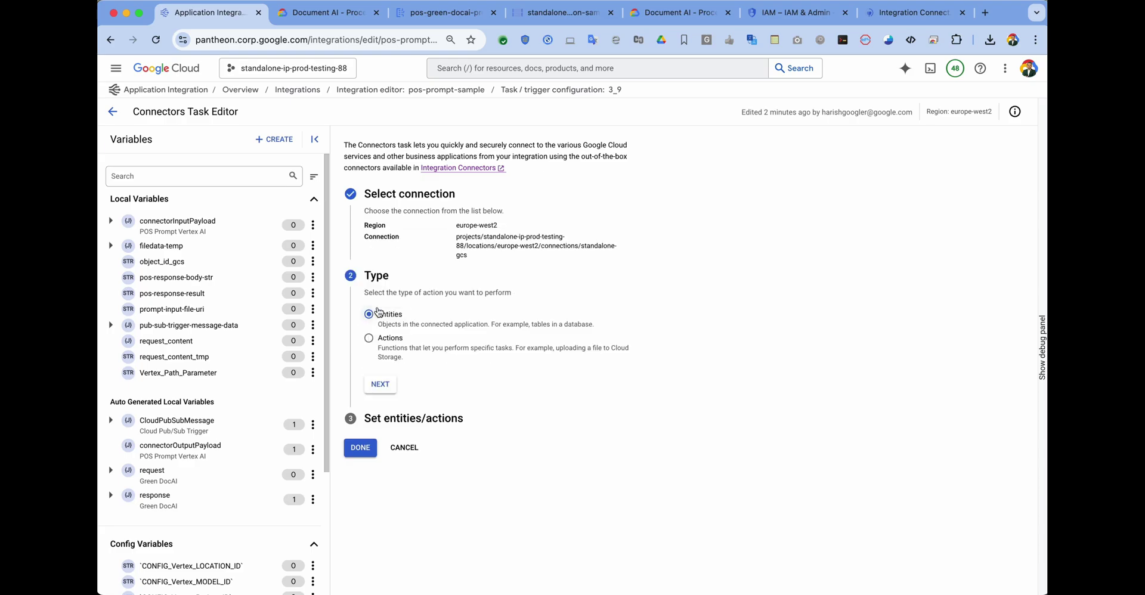
{"action": "left_click", "coordinate": [386, 343]}
{"action": "left_click", "coordinate": [390, 389]}
{"action": "left_click", "coordinate": [417, 355]}
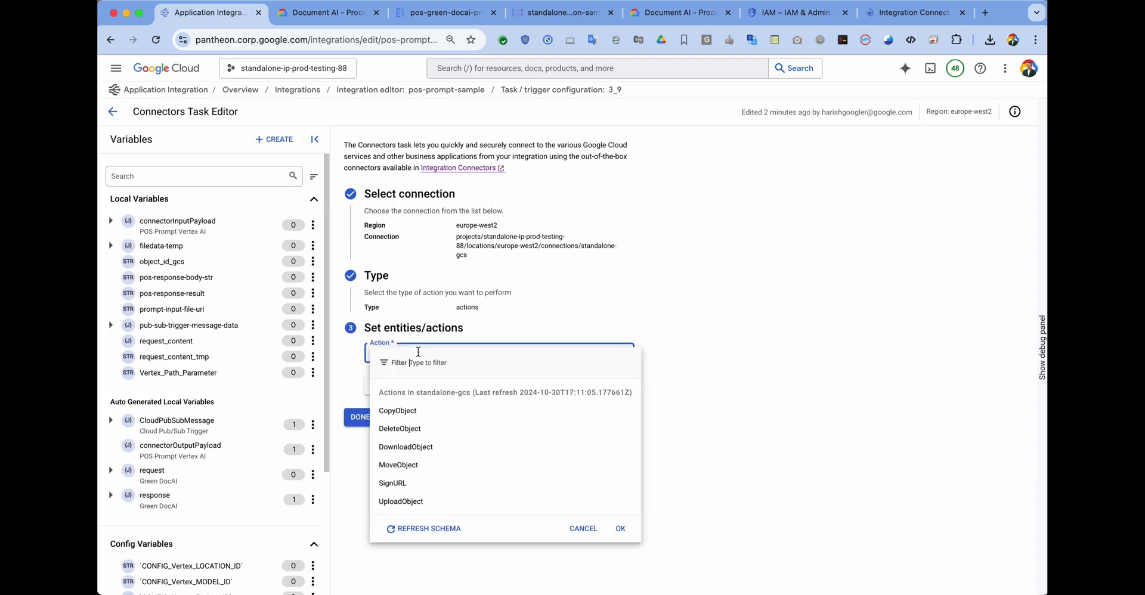
{"action": "left_click", "coordinate": [423, 448]}
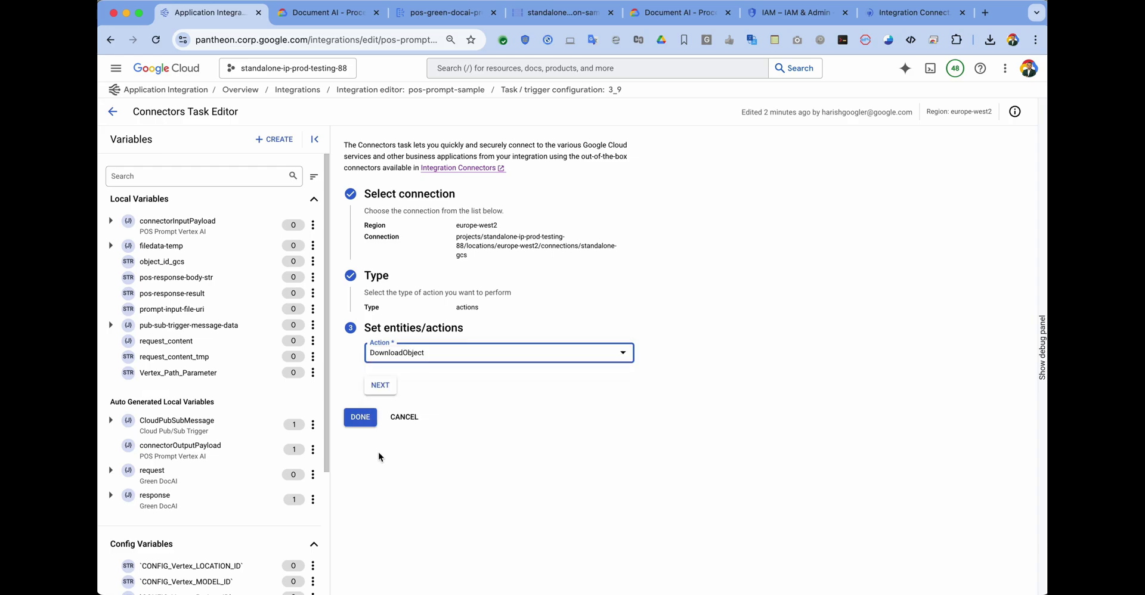
{"action": "left_click", "coordinate": [362, 418]}
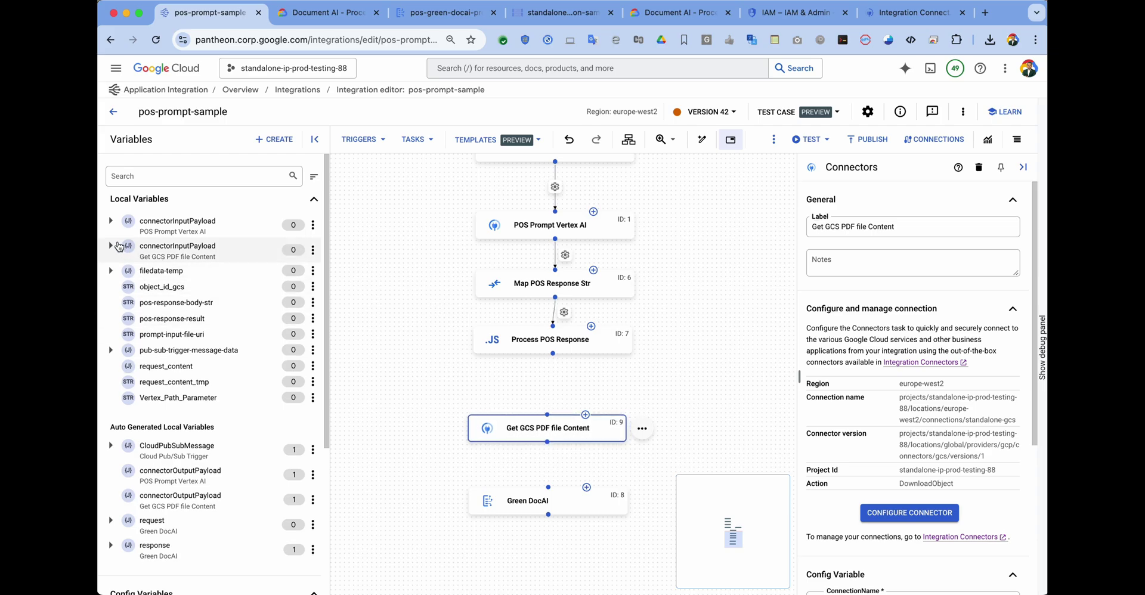
Check the connector's input fields and add a Data Mapping task above Get GCS PDF file Content labelled Set for GCS Fetch.
{"action": "left_click", "coordinate": [111, 247]}
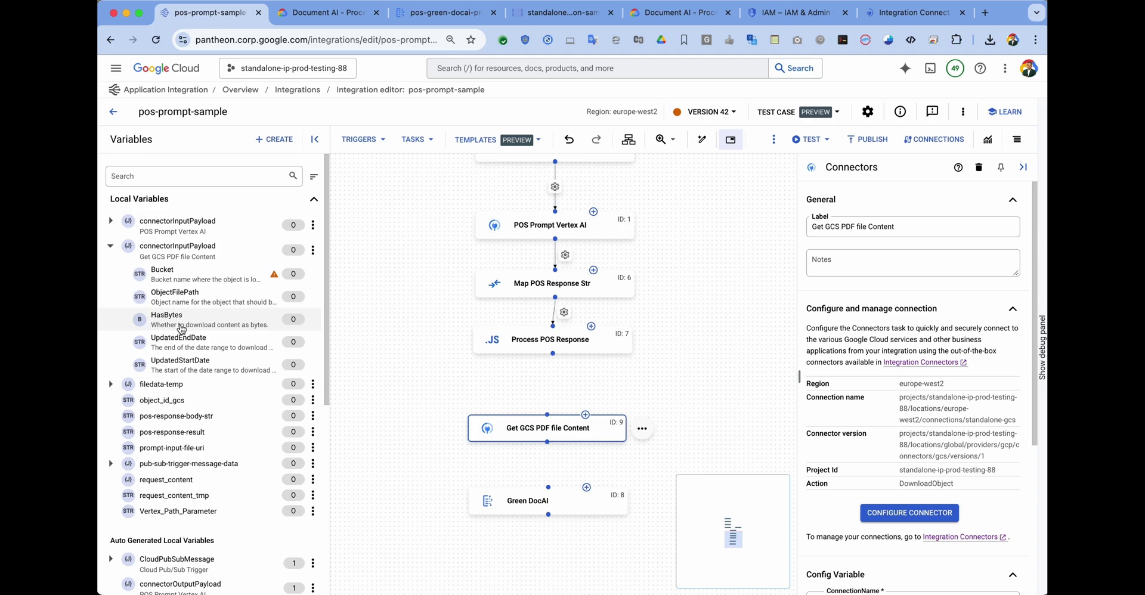
{"action": "left_click", "coordinate": [432, 143]}
{"action": "left_click", "coordinate": [460, 483]}
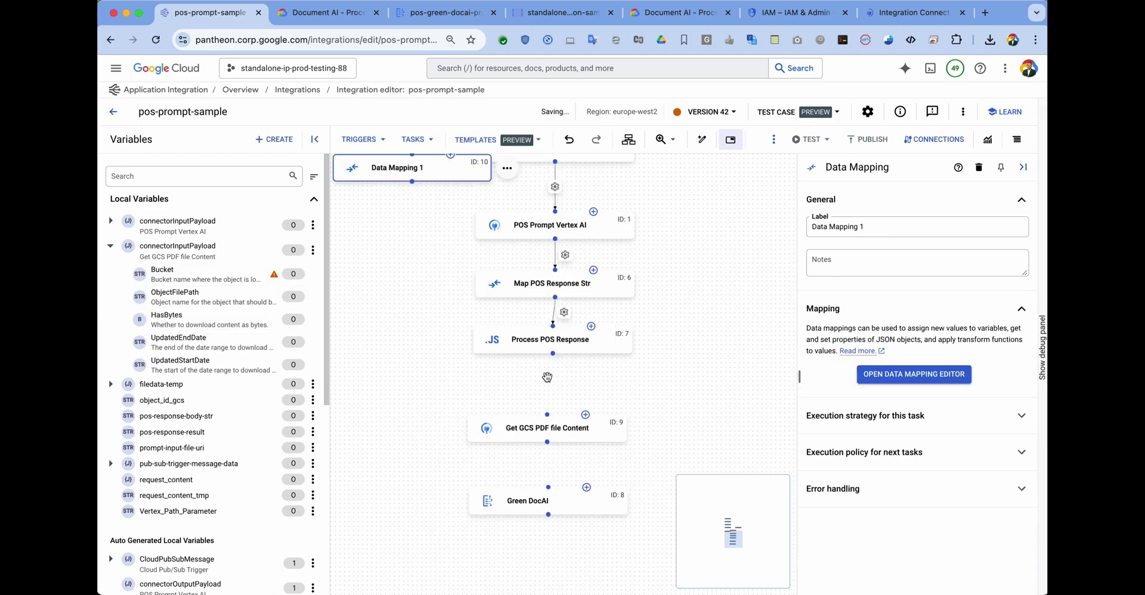
{"action": "left_click", "coordinate": [540, 380]}
{"action": "triple_click", "coordinate": [835, 227]}
{"action": "type", "text": "Set for GCS Fetch"}
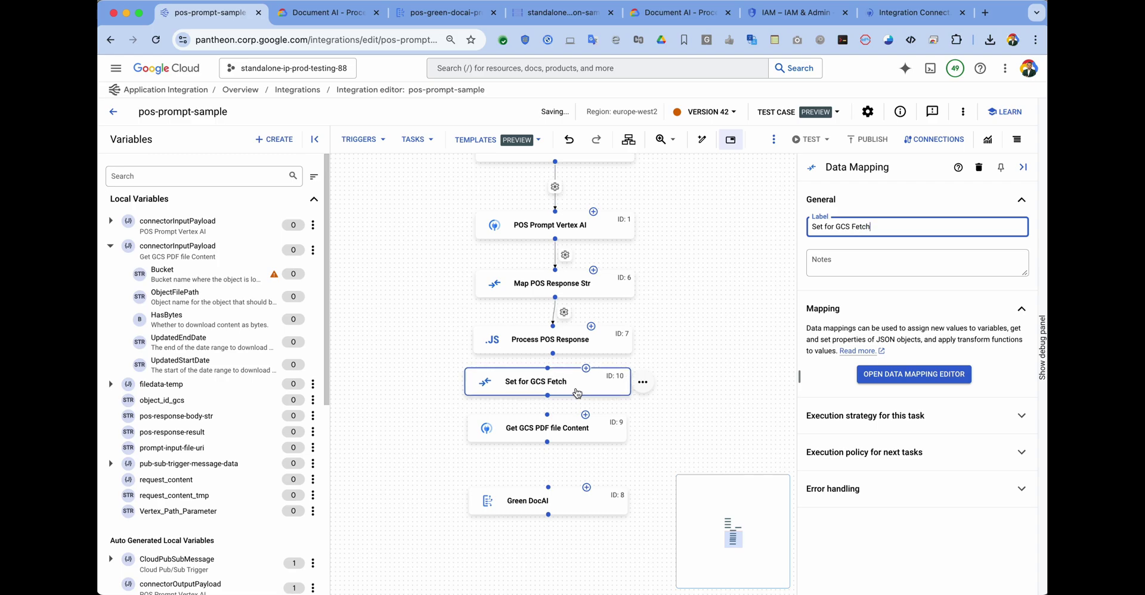
Map Bucket, ObjectFilePath and HasBytes from Get GCS PDF file Content's connectorInputPayload as three outputs of Set for GCS Fetch.
{"action": "left_click", "coordinate": [914, 374]}
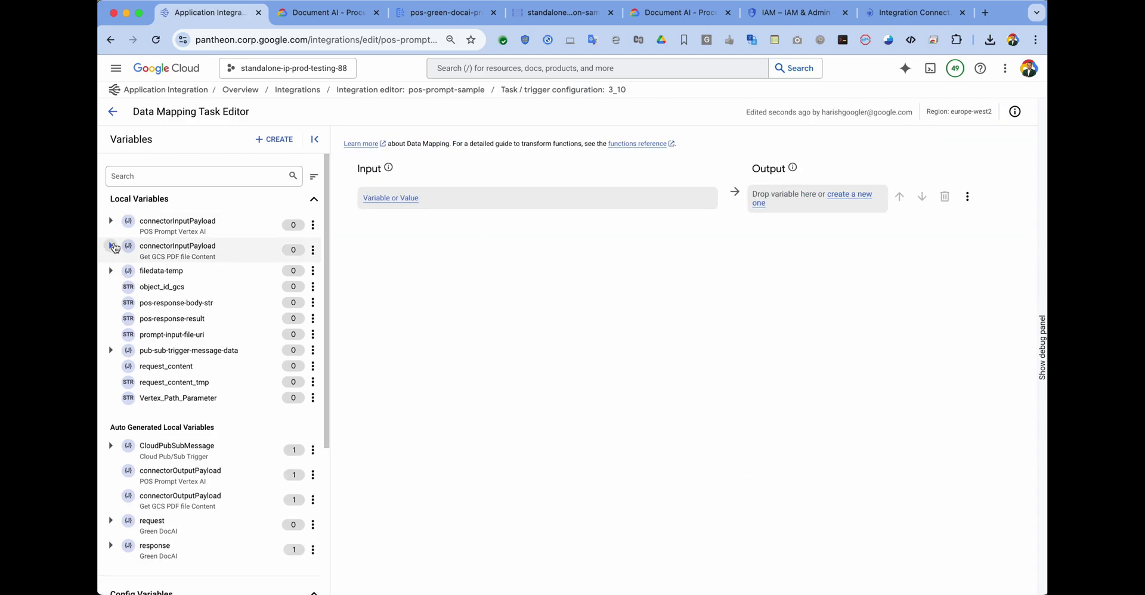
{"action": "left_click", "coordinate": [111, 245]}
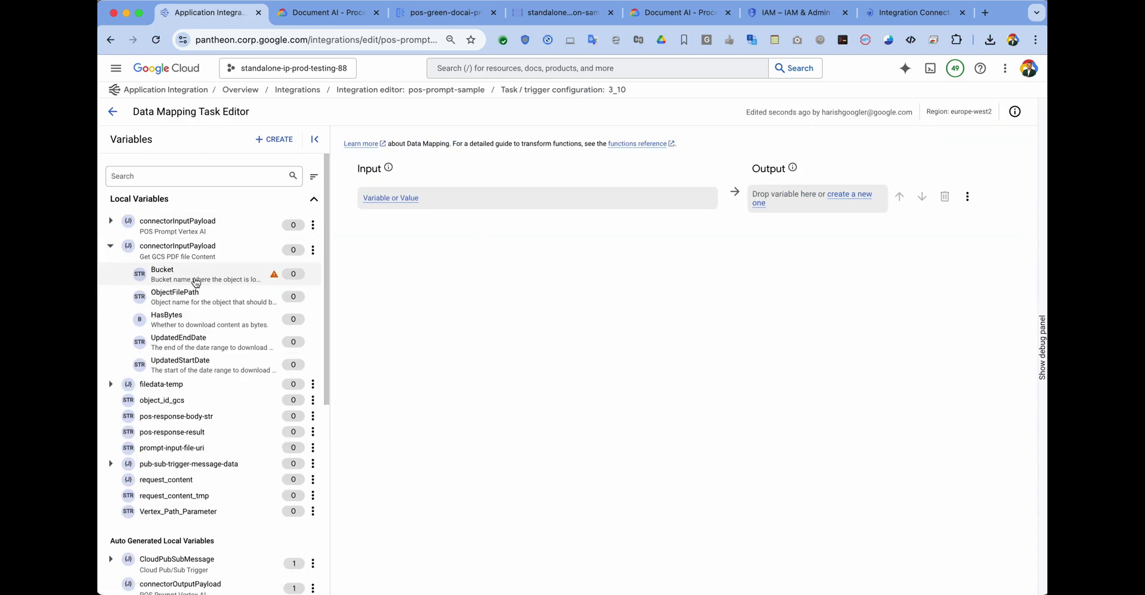
{"action": "left_click_drag", "start_coordinate": [168, 276], "coordinate": [785, 207]}
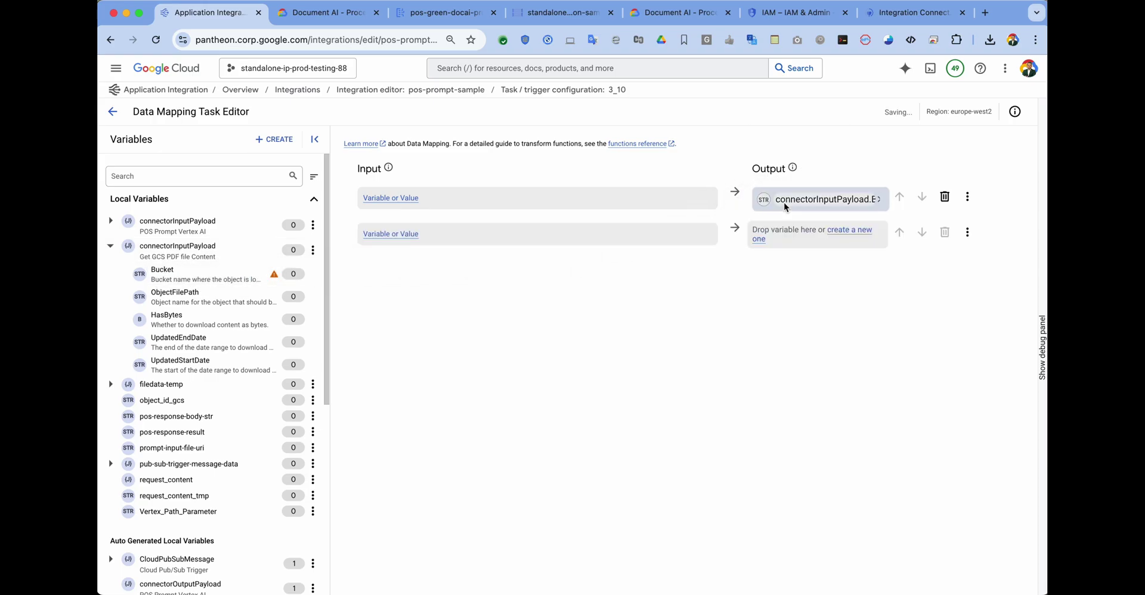
{"action": "left_click_drag", "start_coordinate": [173, 298], "coordinate": [798, 235]}
{"action": "left_click_drag", "start_coordinate": [156, 317], "coordinate": [760, 266]}
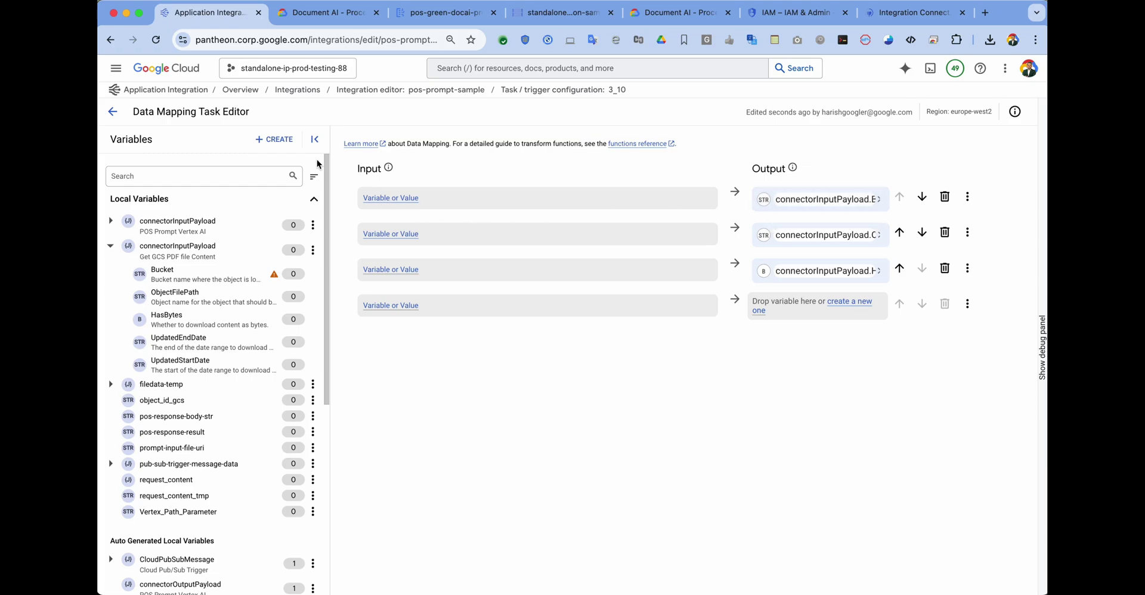
Begin a new variable named GCS_POS_BUCKET with the type Config variable for Integration.
{"action": "left_click", "coordinate": [273, 139]}
{"action": "left_click", "coordinate": [756, 118]}
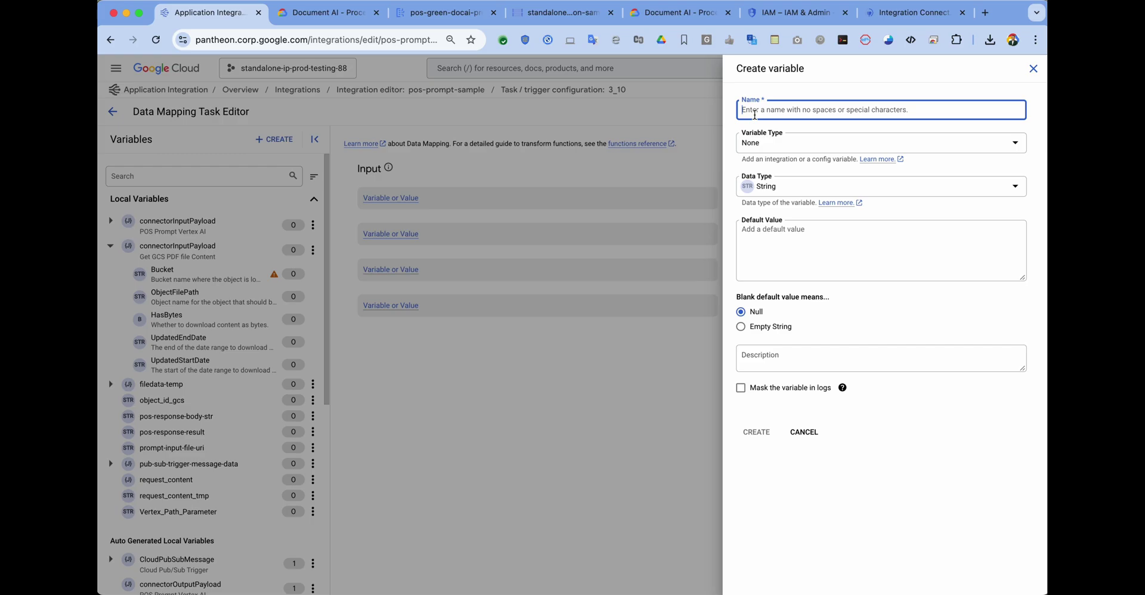
{"action": "type", "text": "CONFIG_GCS_POS_BUCKET"}
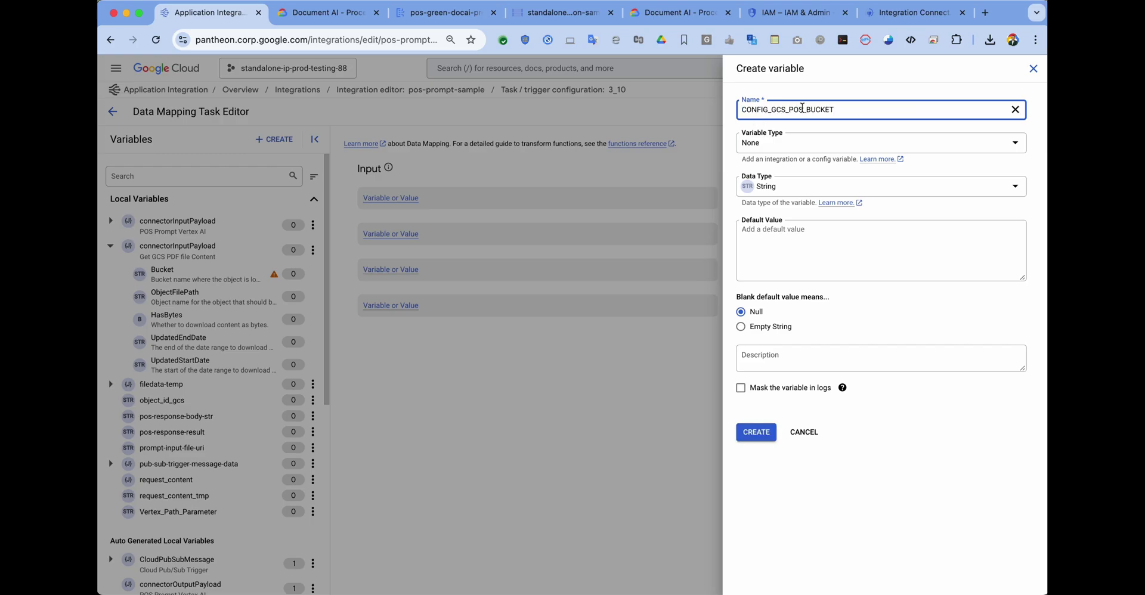
{"action": "left_click_drag", "start_coordinate": [773, 110], "coordinate": [742, 109]}
{"action": "key", "text": "BackSpace"}
{"action": "left_click", "coordinate": [777, 148]}
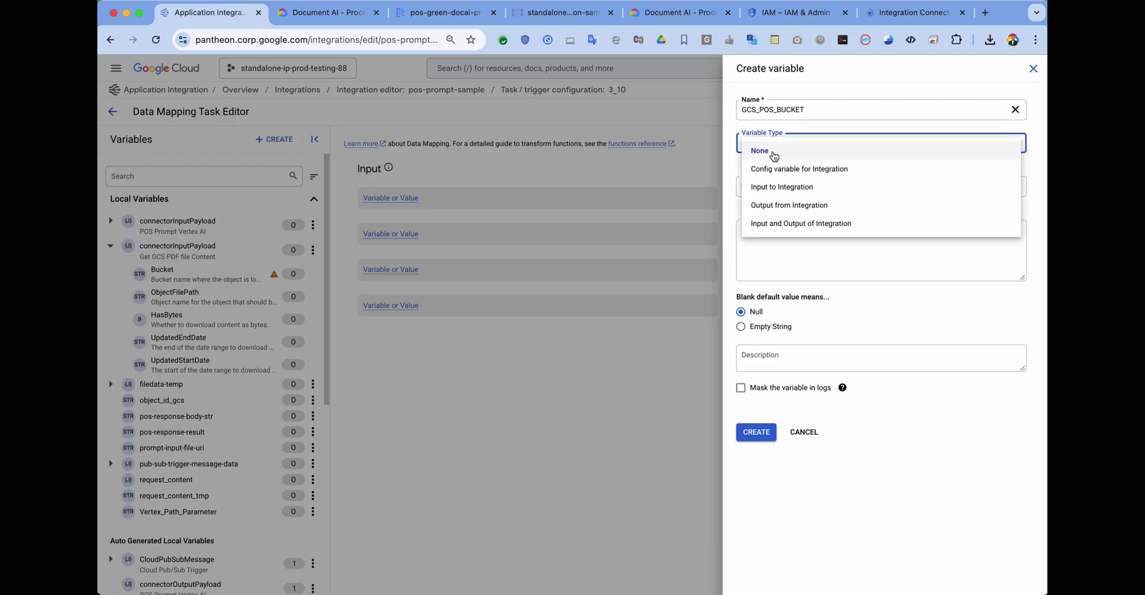
{"action": "left_click", "coordinate": [772, 170]}
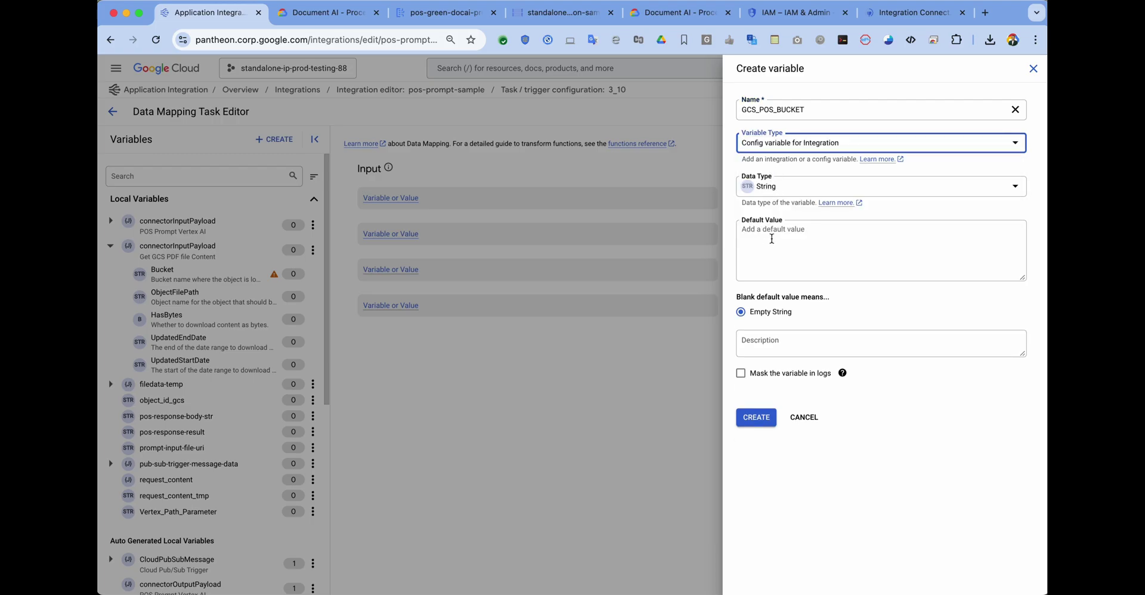
Copy the bucket name standalone-ip-prod-testing-88-app-integration-sample from Cloud Storage as the variable's default value and create the variable.
{"action": "left_click", "coordinate": [531, 22]}
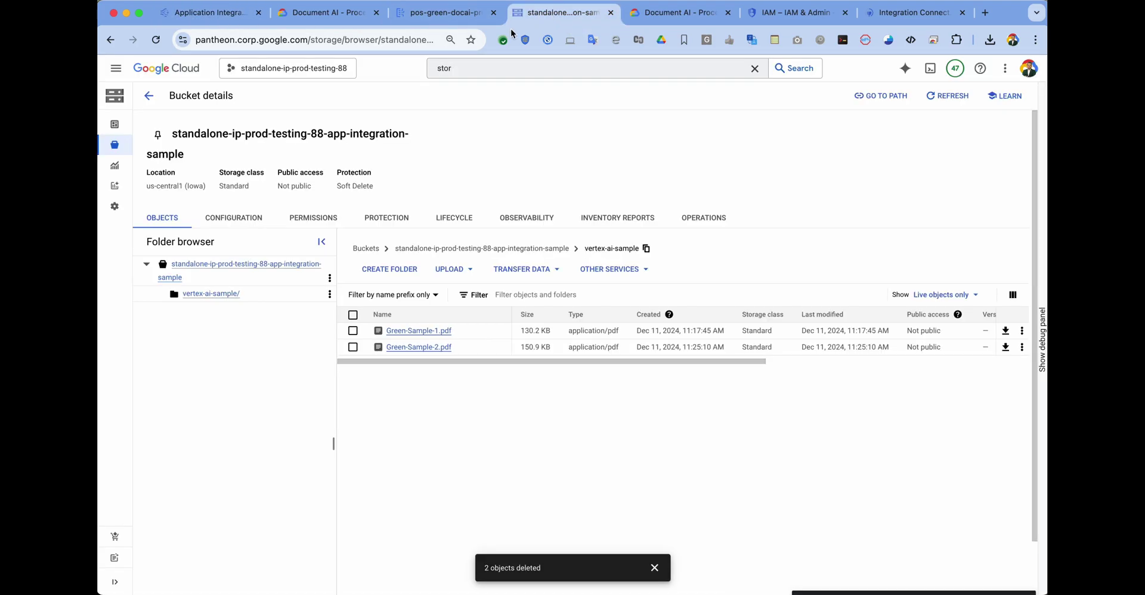
{"action": "left_click_drag", "start_coordinate": [170, 135], "coordinate": [200, 164]}
{"action": "key", "text": "super+c"}
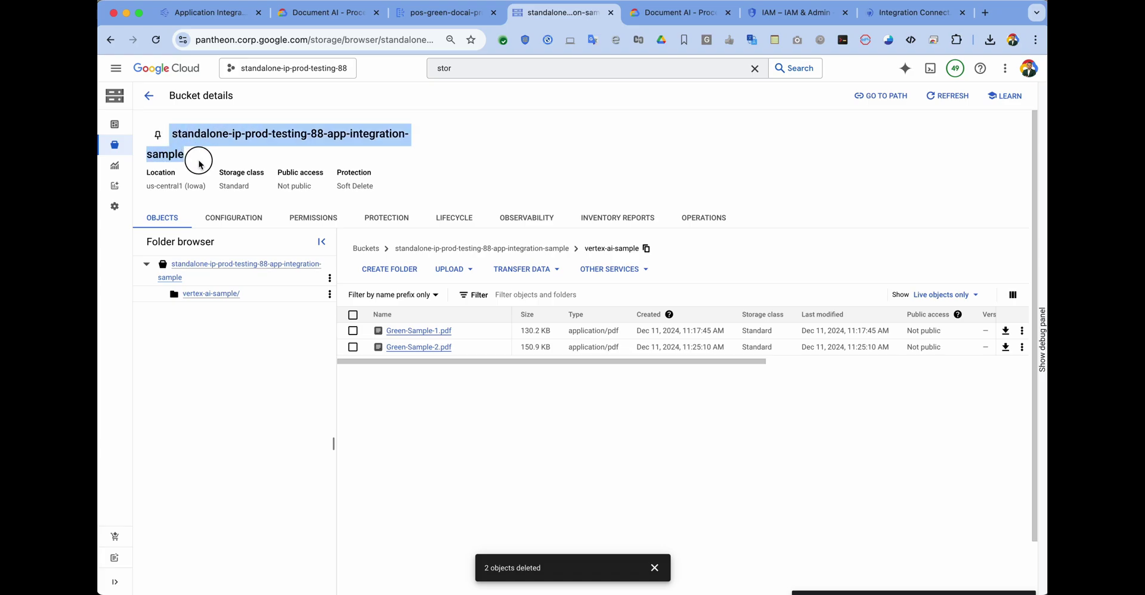
{"action": "left_click", "coordinate": [209, 12]}
{"action": "left_click", "coordinate": [810, 247]}
{"action": "key", "text": "super+v"}
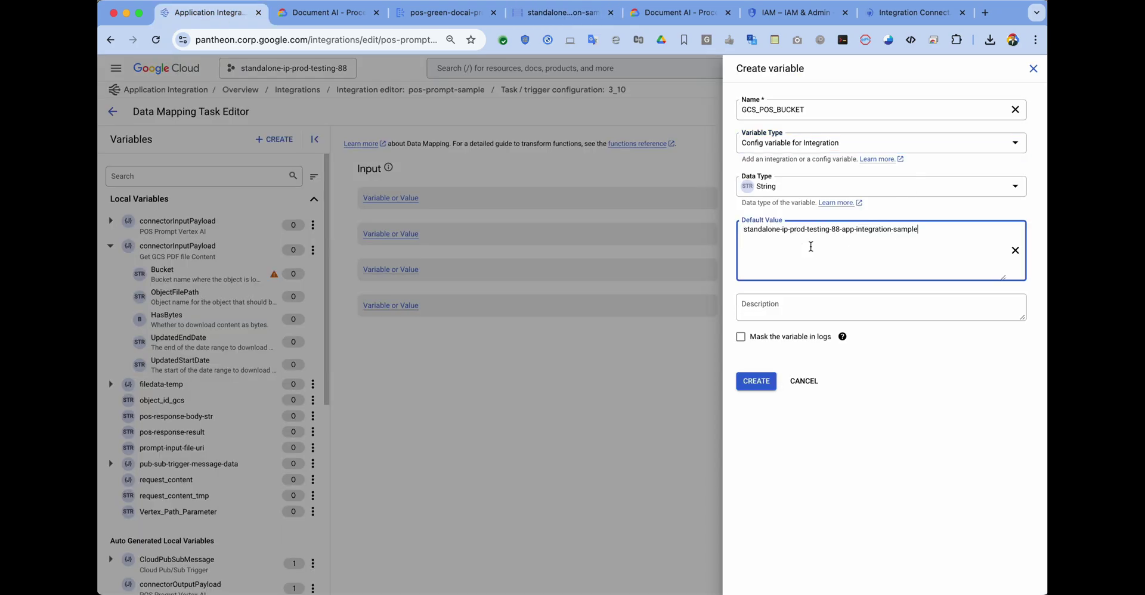
{"action": "left_click", "coordinate": [755, 385]}
Map the config variable CONFIG_GCS_POS_BUCKET to the connectorInputPayload Bucket output.
{"action": "left_click", "coordinate": [382, 198]}
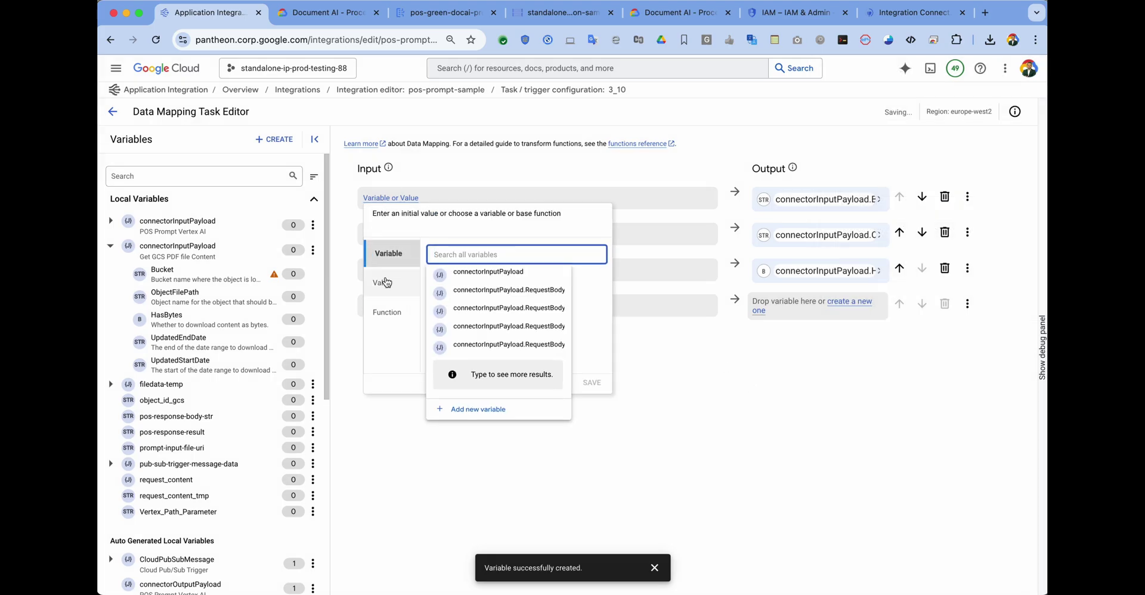
{"action": "type", "text": "pos"}
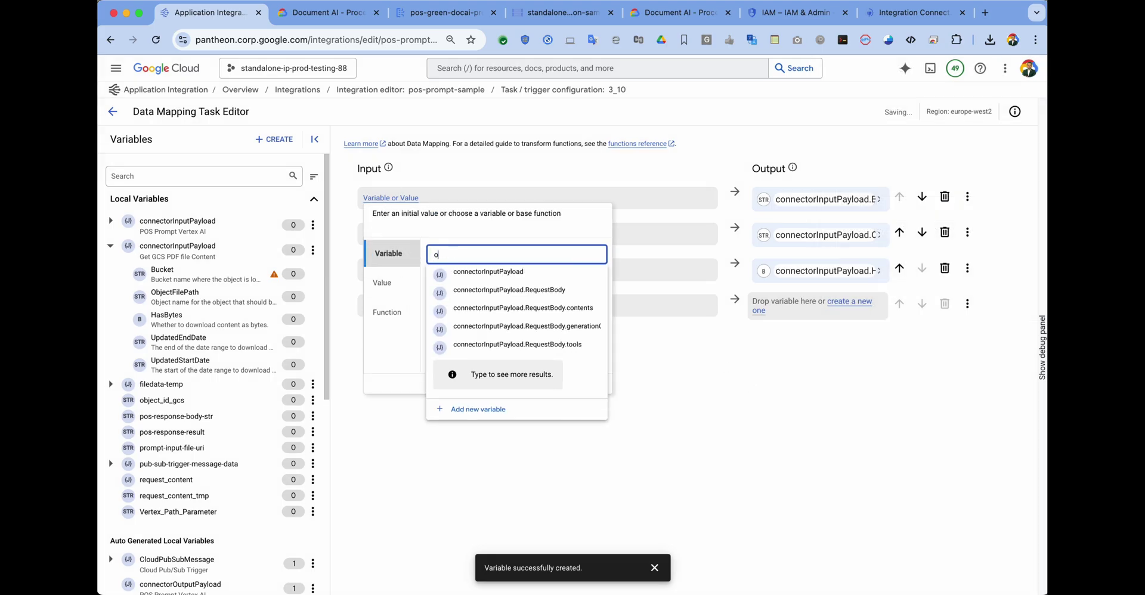
{"action": "key", "text": "BackSpace"}
{"action": "key", "text": "BackSpace"}
{"action": "key", "text": "BackSpace"}
{"action": "type", "text": "pos"}
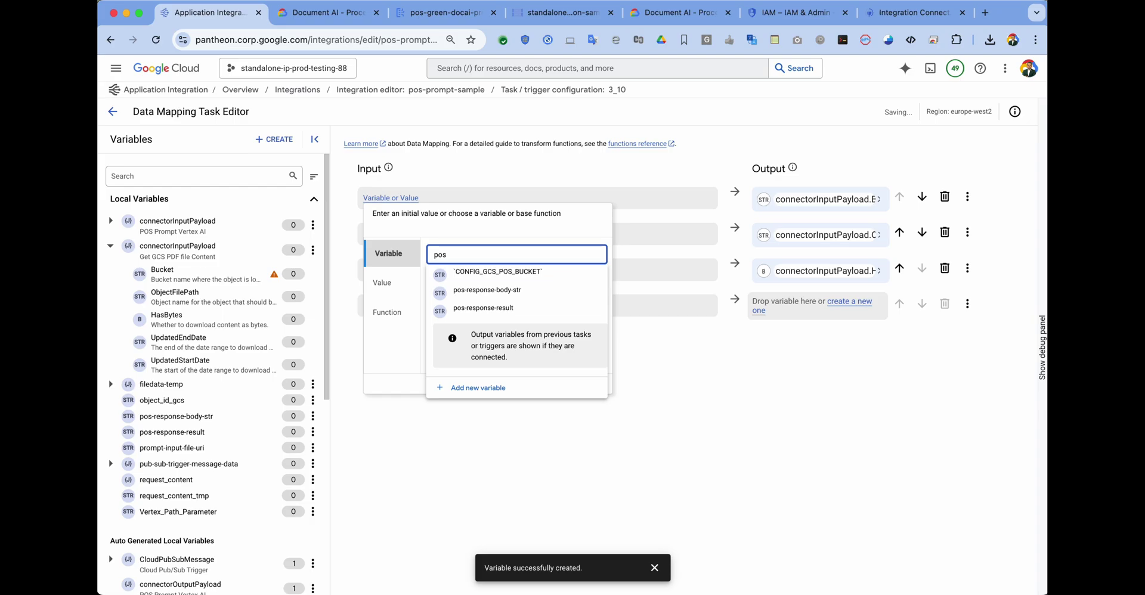
{"action": "left_click", "coordinate": [497, 276]}
{"action": "left_click", "coordinate": [591, 383]}
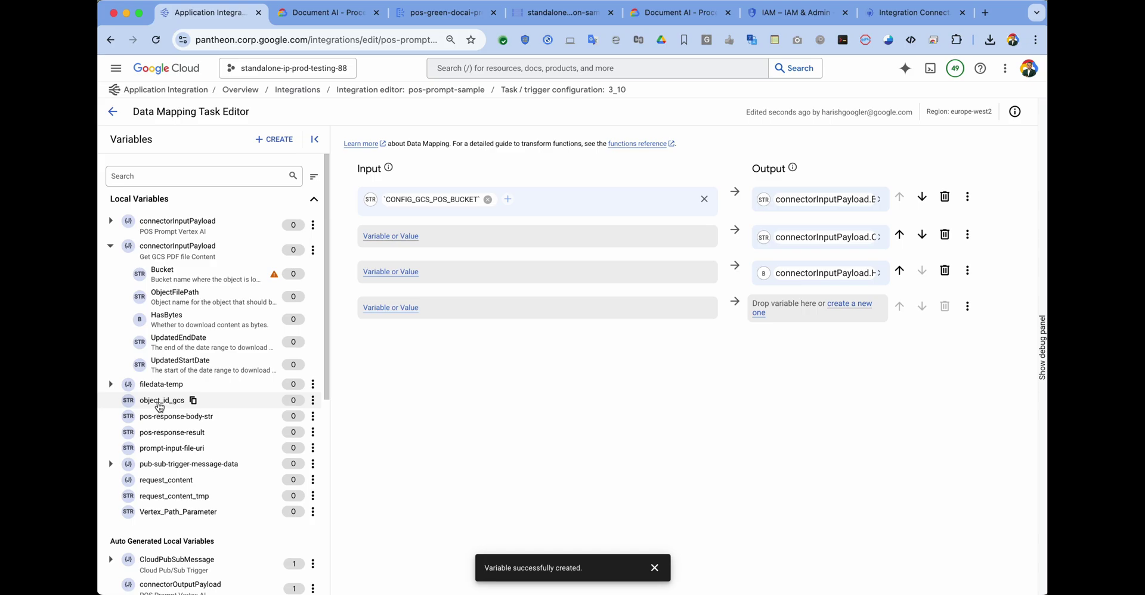
Map object_id_gcs to the ObjectFilePath output and check the vertex-ai-sample folder path in the Cloud Storage bucket.
{"action": "left_click_drag", "start_coordinate": [160, 406], "coordinate": [382, 235]}
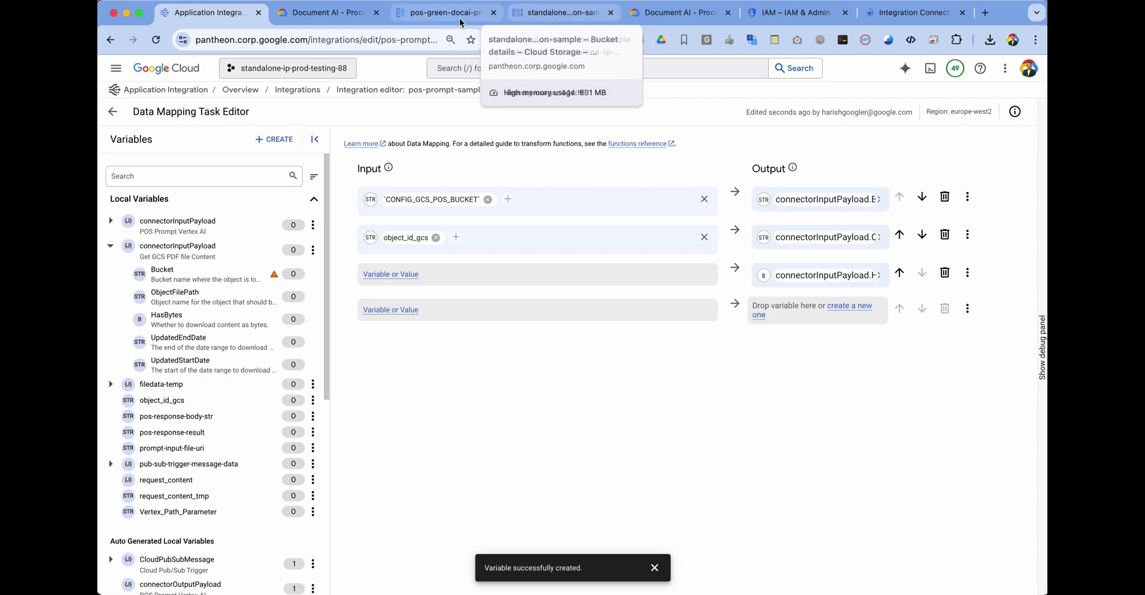
{"action": "left_click", "coordinate": [561, 13]}
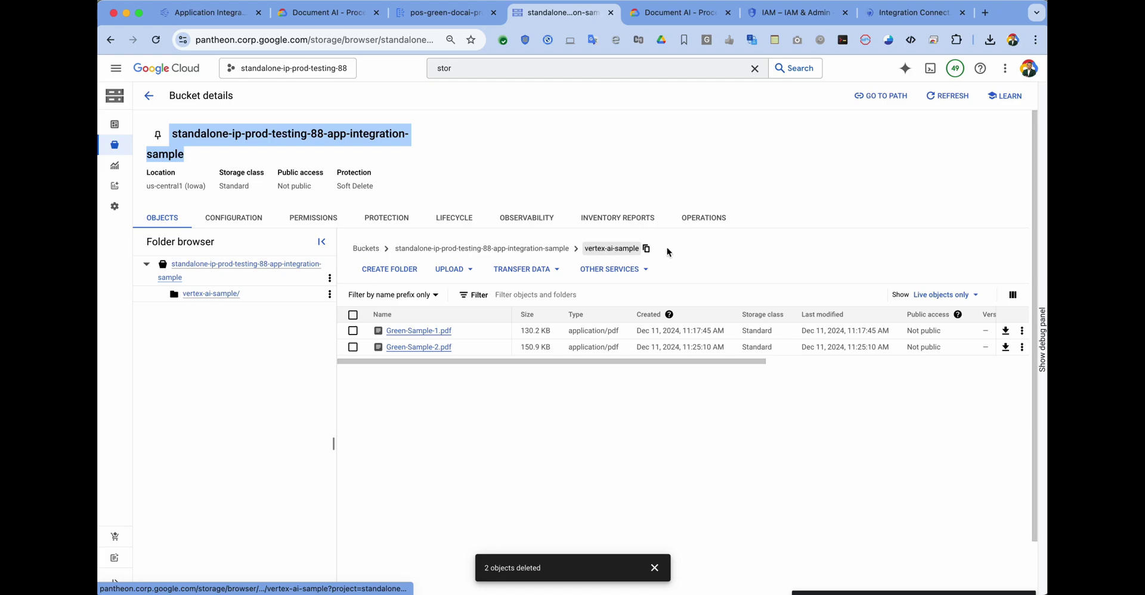
{"action": "left_click", "coordinate": [646, 248]}
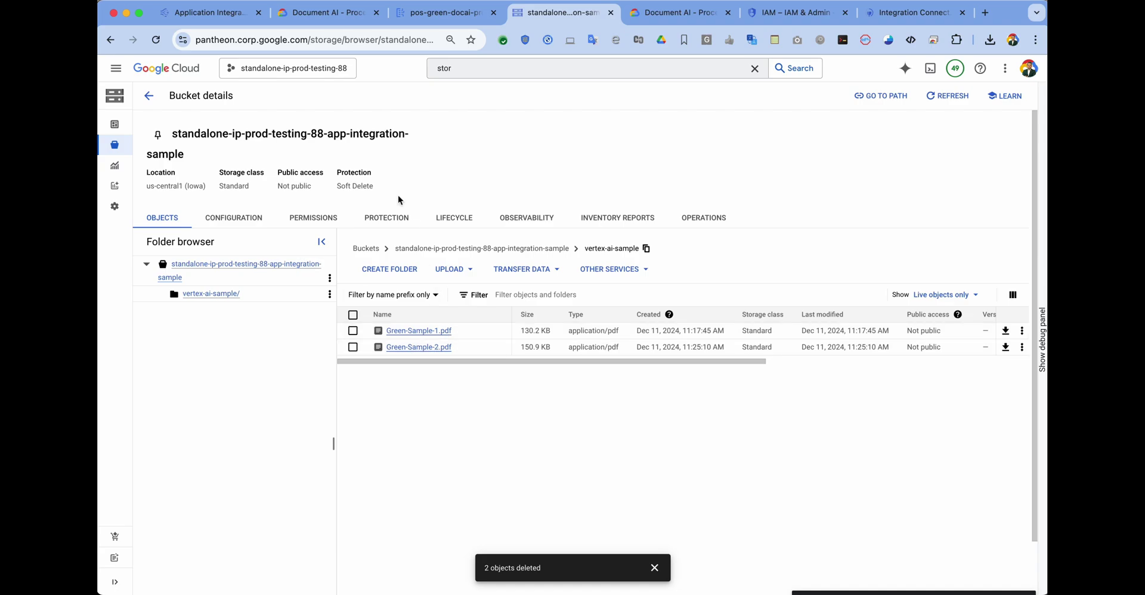
{"action": "left_click", "coordinate": [204, 13]}
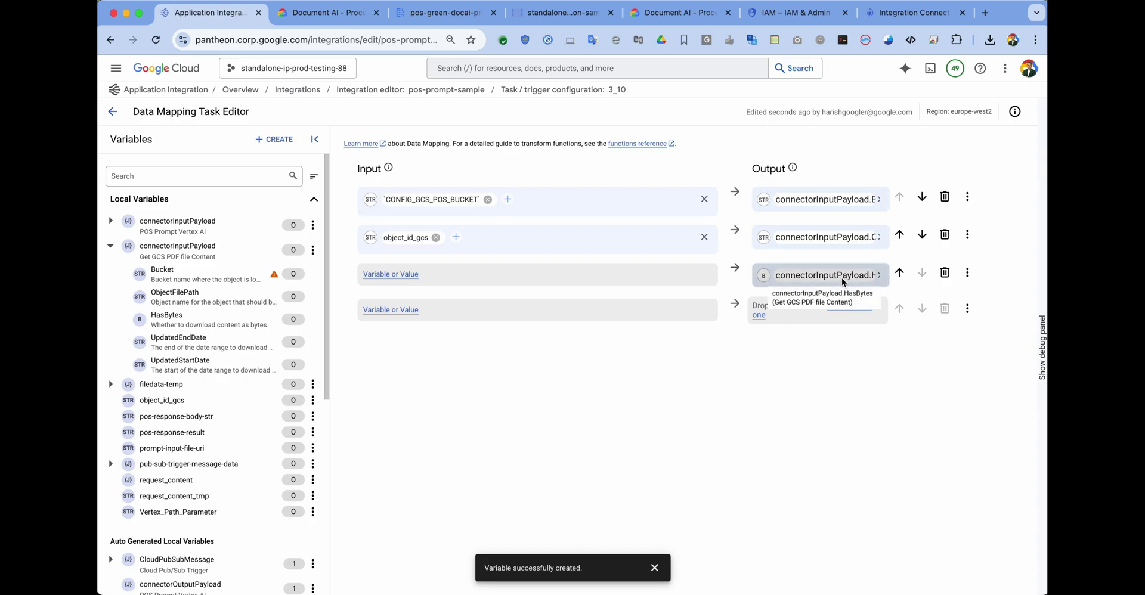
Map the Boolean value True to the HasBytes output and return to the integration canvas.
{"action": "left_click", "coordinate": [391, 275]}
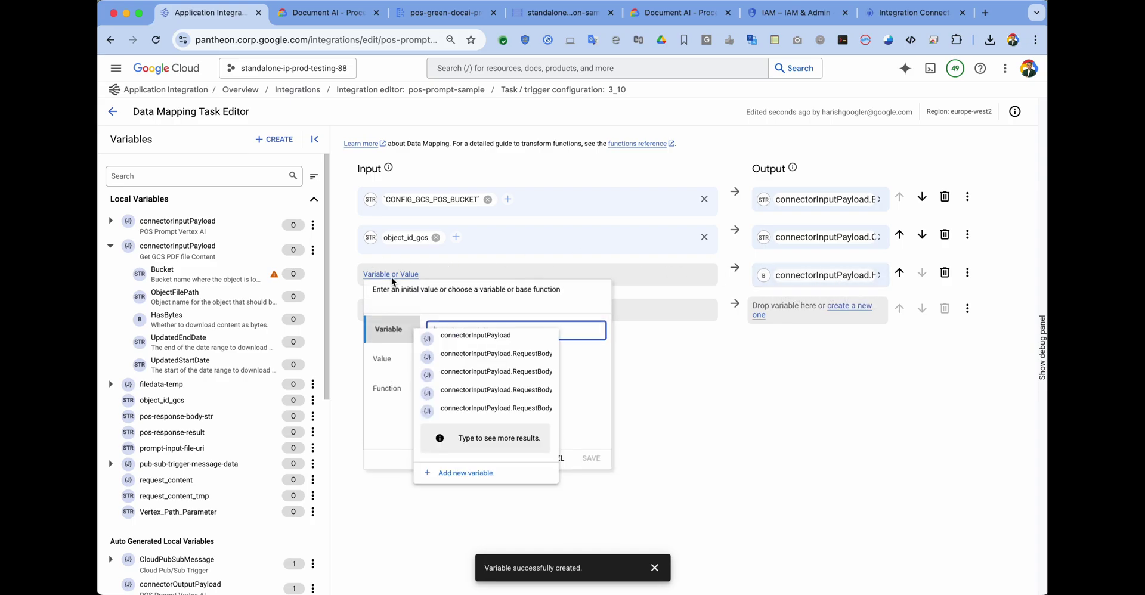
{"action": "left_click", "coordinate": [384, 360]}
{"action": "left_click", "coordinate": [450, 332]}
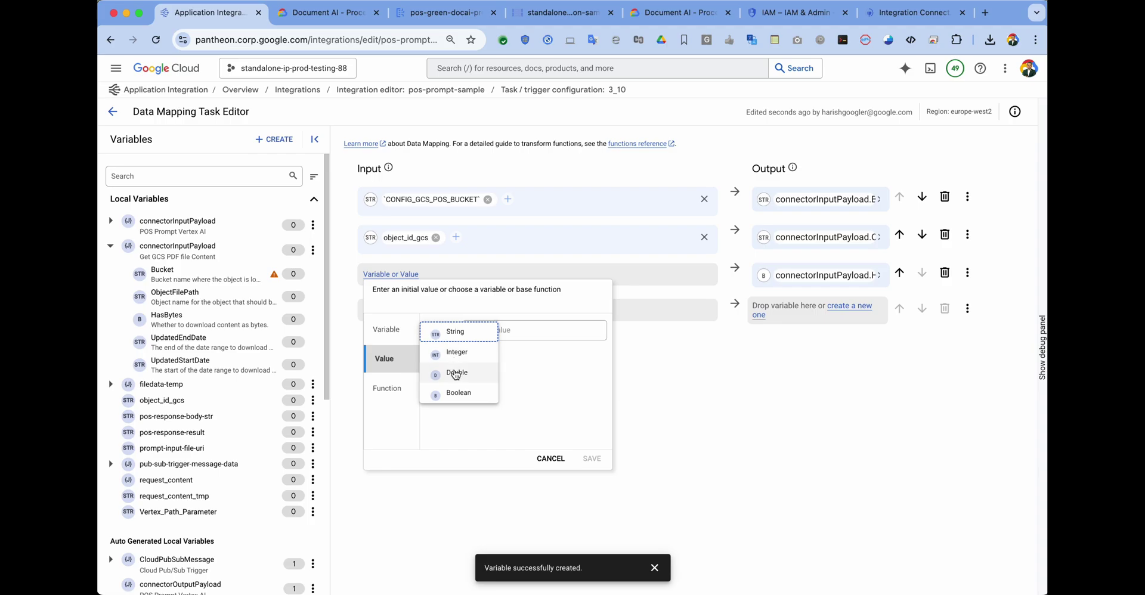
{"action": "left_click", "coordinate": [458, 392]}
{"action": "left_click", "coordinate": [506, 330]}
{"action": "left_click", "coordinate": [501, 335]}
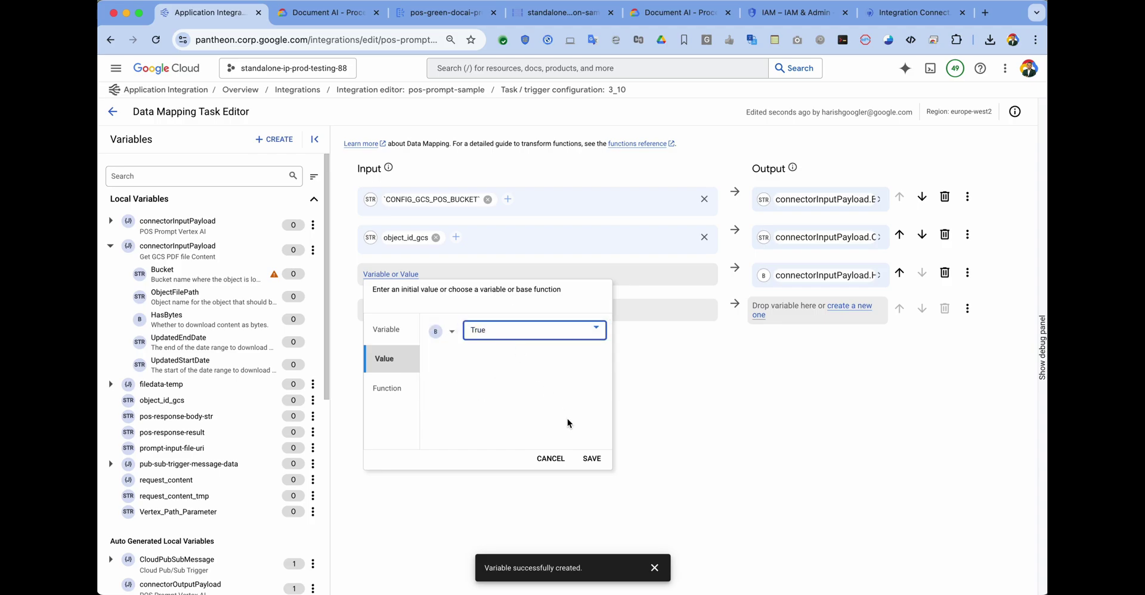
{"action": "left_click", "coordinate": [593, 458]}
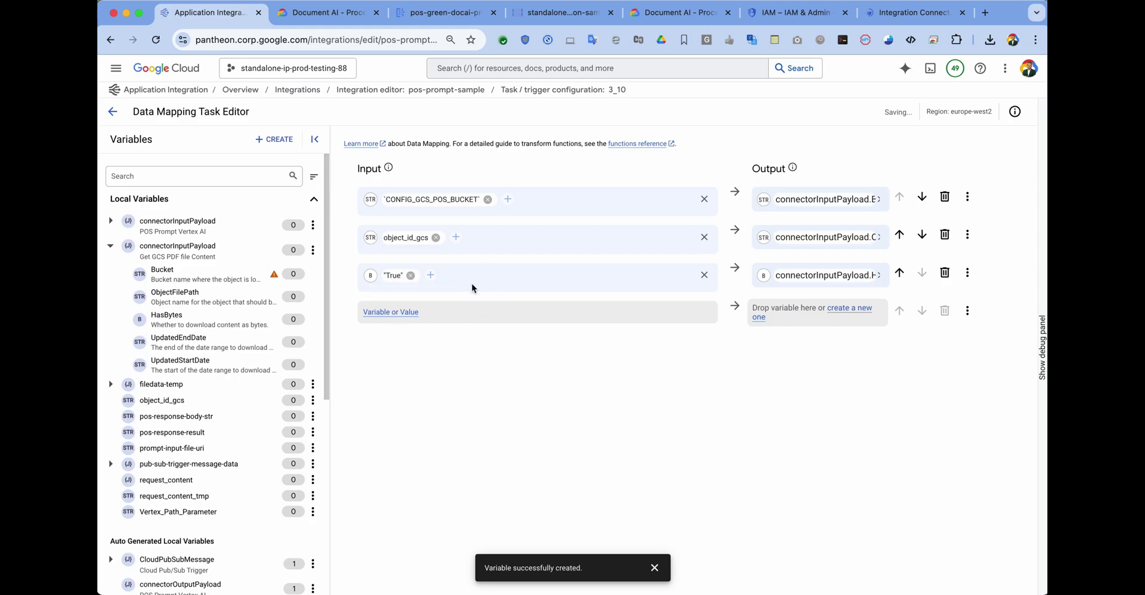
{"action": "left_click", "coordinate": [112, 112]}
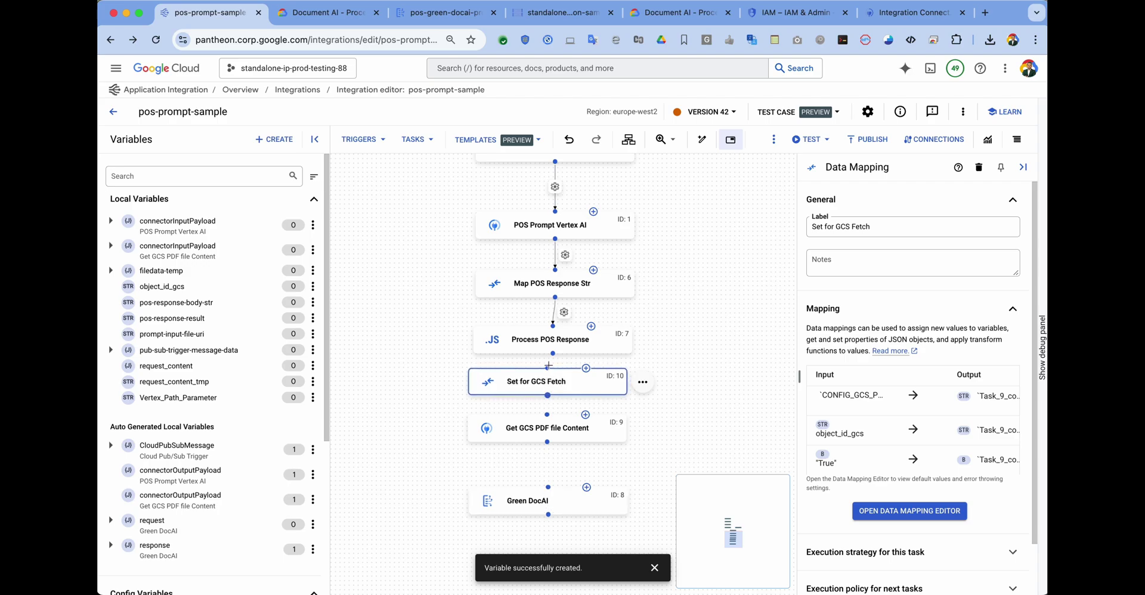
Connect Process POS Response to Set for GCS Fetch, and Set for GCS Fetch to Get GCS PDF file Content.
{"action": "left_click_drag", "start_coordinate": [549, 371], "coordinate": [553, 354]}
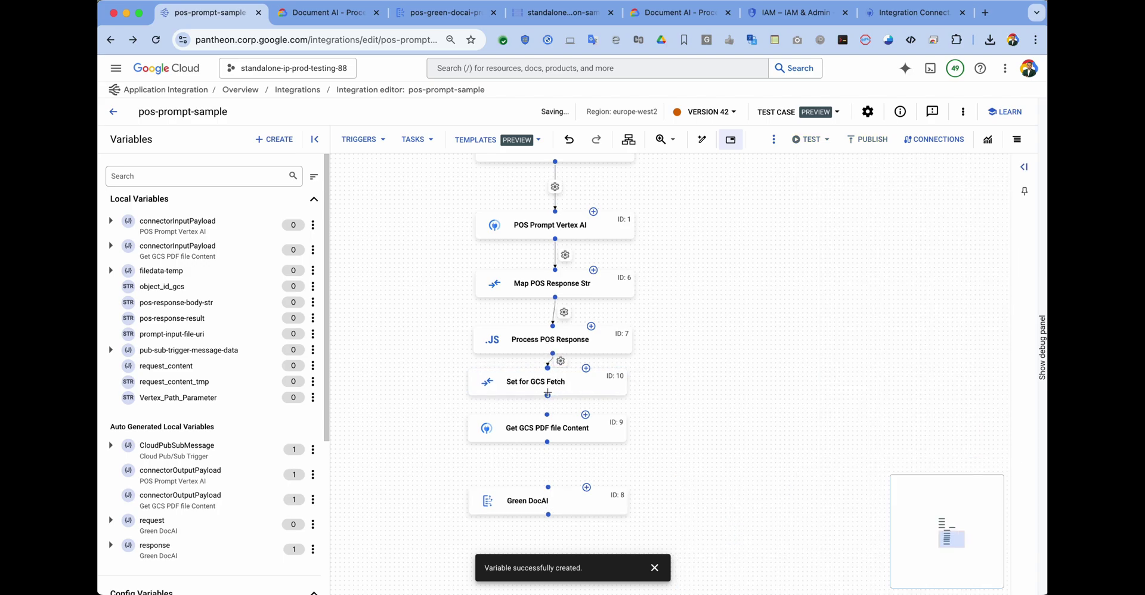
{"action": "left_click_drag", "start_coordinate": [548, 413], "coordinate": [547, 413]}
{"action": "left_click_drag", "start_coordinate": [652, 456], "coordinate": [633, 322]}
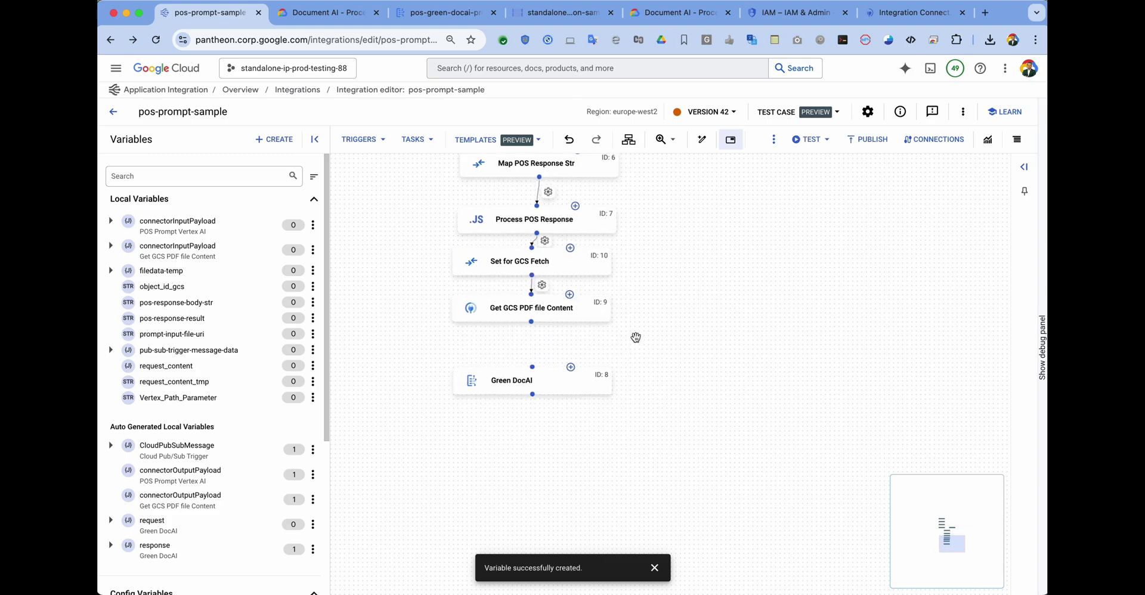
Add a Data Mapping task between Get GCS PDF file Content and Green DocAI and connect it to both.
{"action": "left_click_drag", "start_coordinate": [540, 387], "coordinate": [542, 407]}
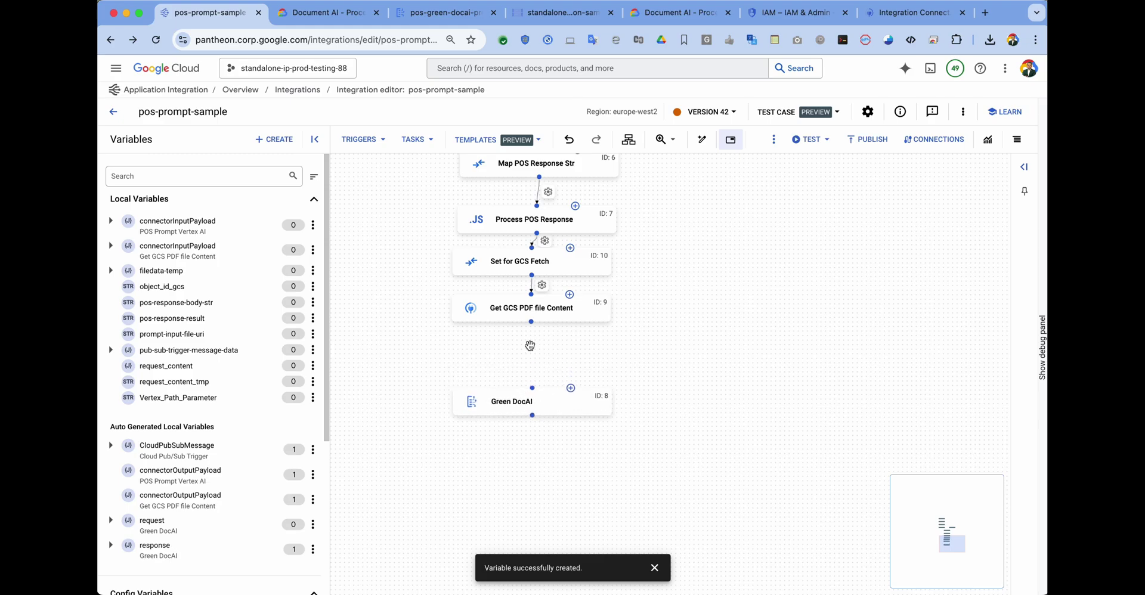
{"action": "left_click", "coordinate": [421, 139]}
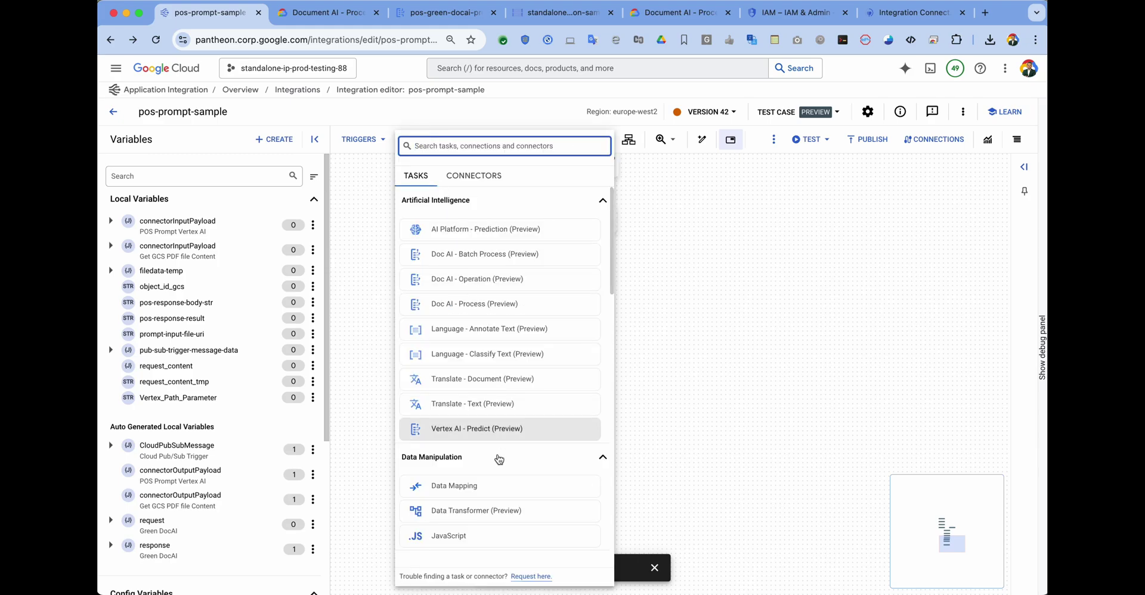
{"action": "left_click", "coordinate": [473, 487]}
{"action": "left_click", "coordinate": [605, 407]}
{"action": "left_click_drag", "start_coordinate": [604, 407], "coordinate": [552, 353]}
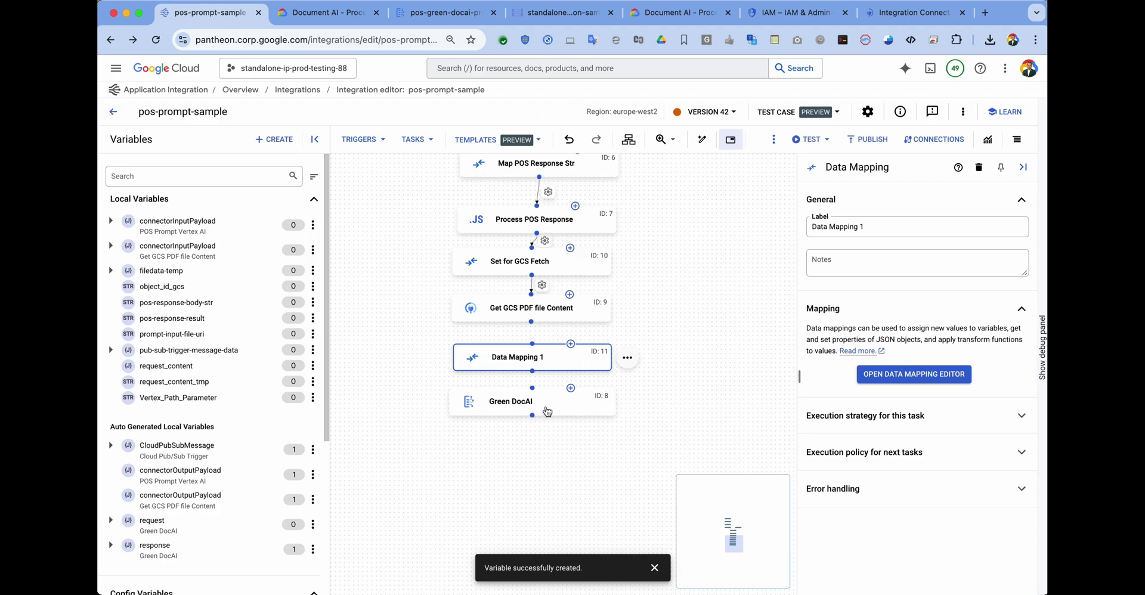
{"action": "left_click_drag", "start_coordinate": [531, 322], "coordinate": [533, 388]}
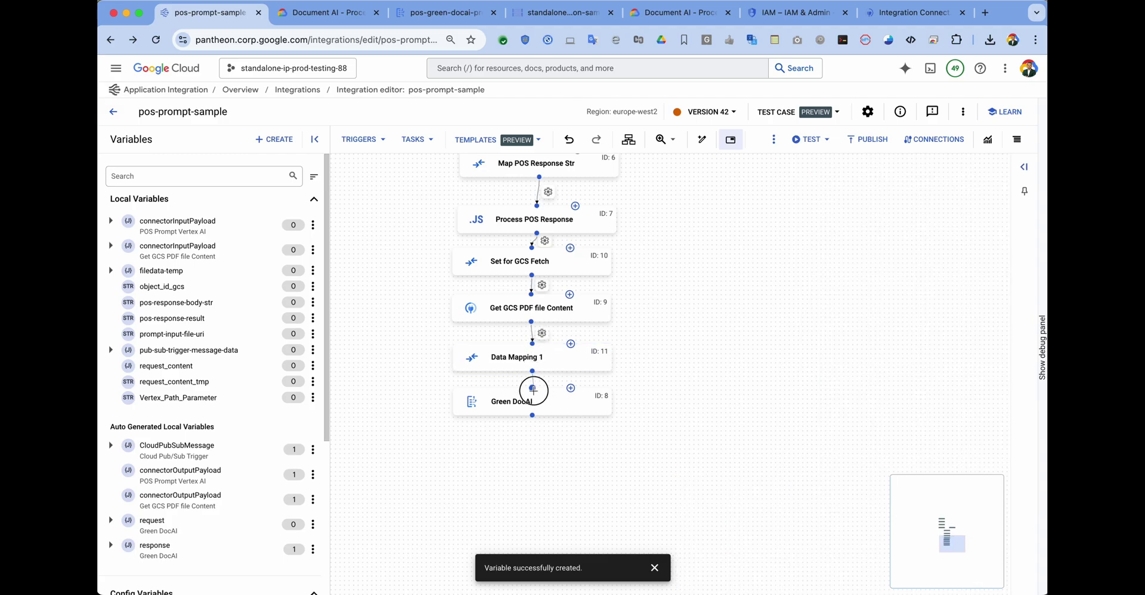
Label the new data mapping Setup for Calling Green Doc and open its mapping editor.
{"action": "left_click", "coordinate": [537, 366]}
{"action": "triple_click", "coordinate": [880, 227]}
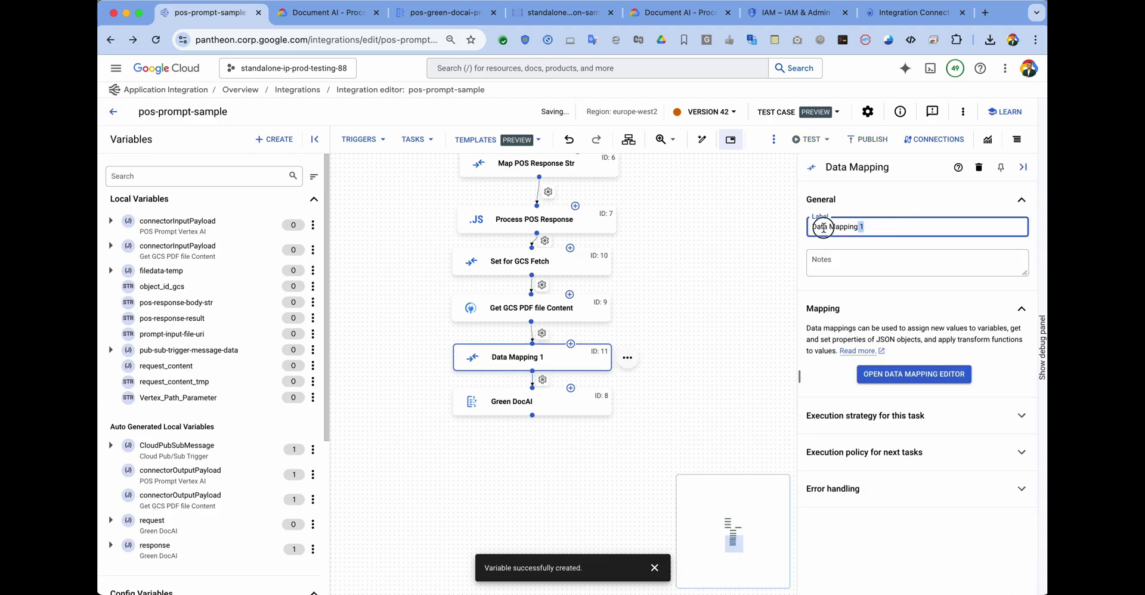
{"action": "type", "text": "Setup for Calling Green Doc"}
{"action": "left_click", "coordinate": [891, 375]}
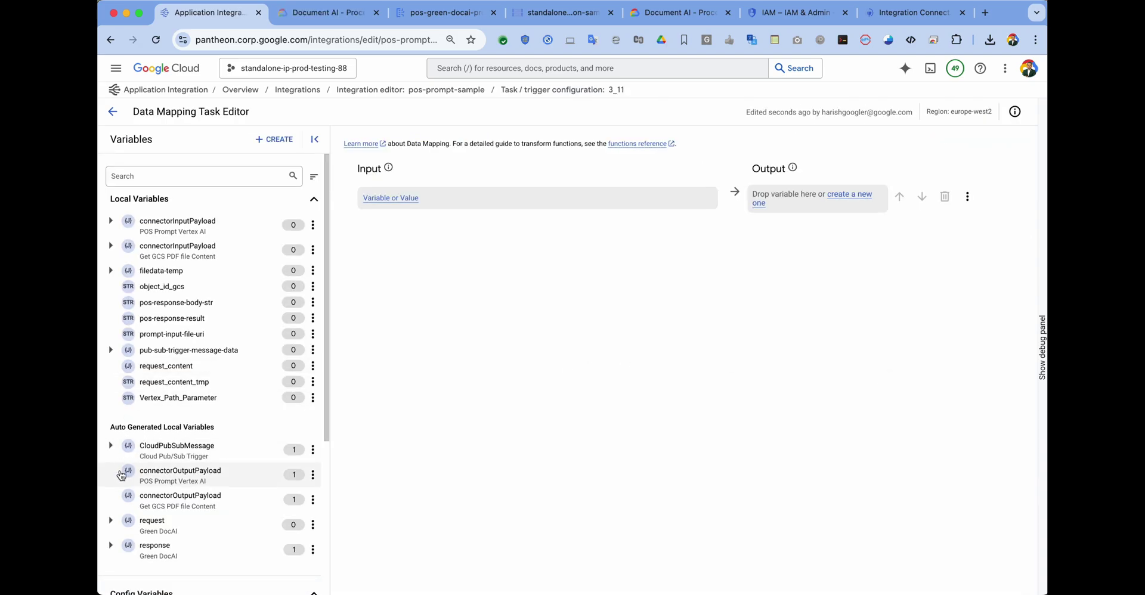
Expand inlineDocument in the Green DocAI request variable and add its mimeType as the first output.
{"action": "scroll", "coordinate": [123, 504], "scroll_direction": "down", "scroll_amount": 3}
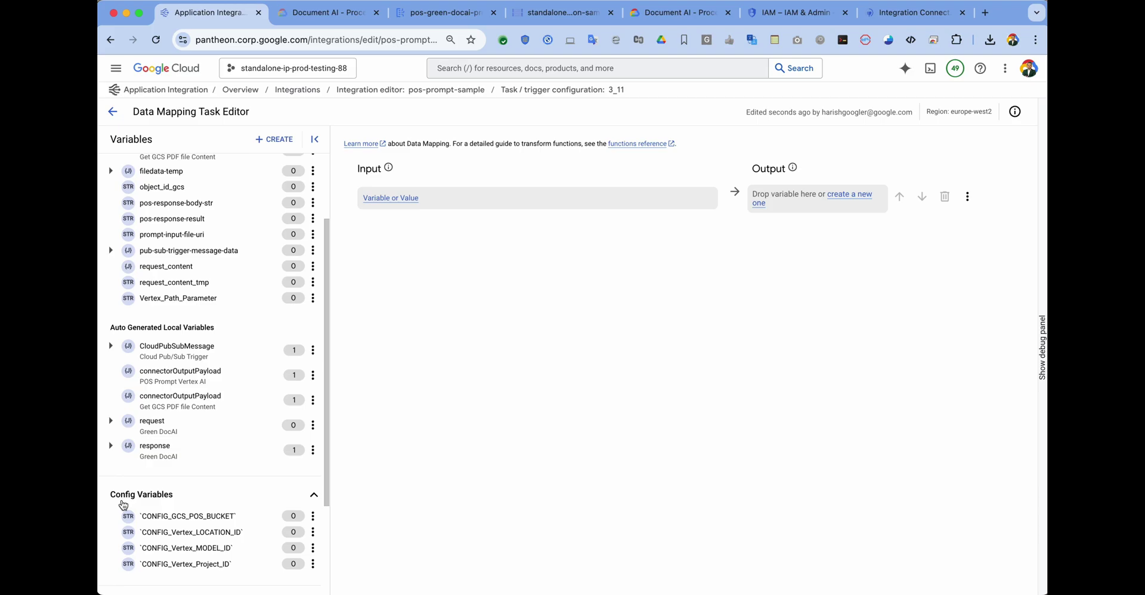
{"action": "left_click", "coordinate": [111, 421]}
{"action": "scroll", "coordinate": [133, 442], "scroll_direction": "down", "scroll_amount": 4}
{"action": "left_click", "coordinate": [122, 371]}
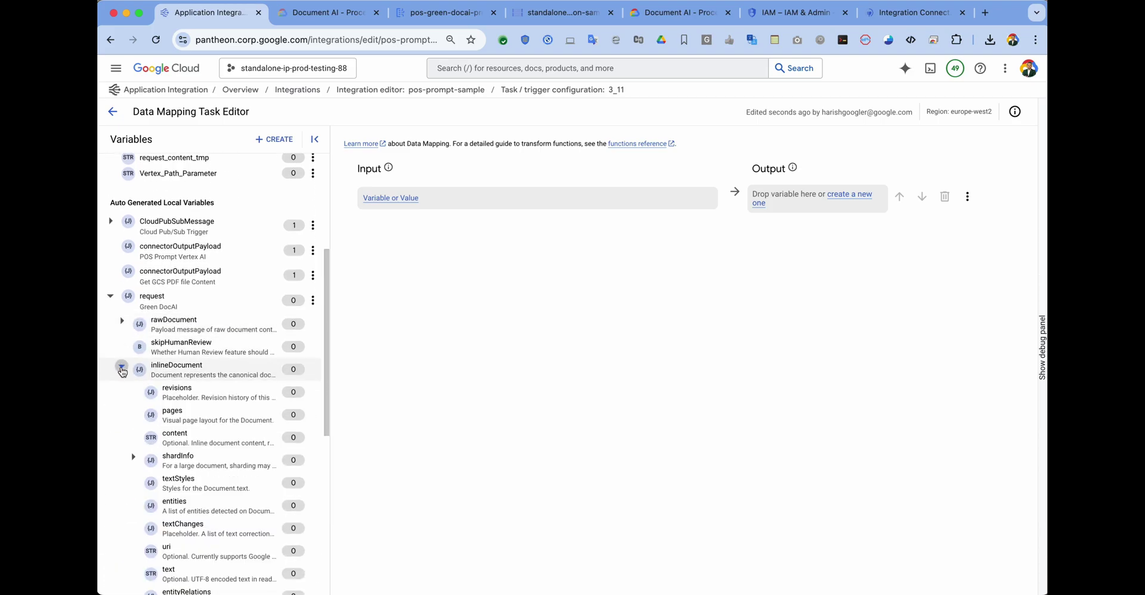
{"action": "scroll", "coordinate": [165, 374], "scroll_direction": "down", "scroll_amount": 4}
{"action": "scroll", "coordinate": [173, 239], "scroll_direction": "up", "scroll_amount": 2}
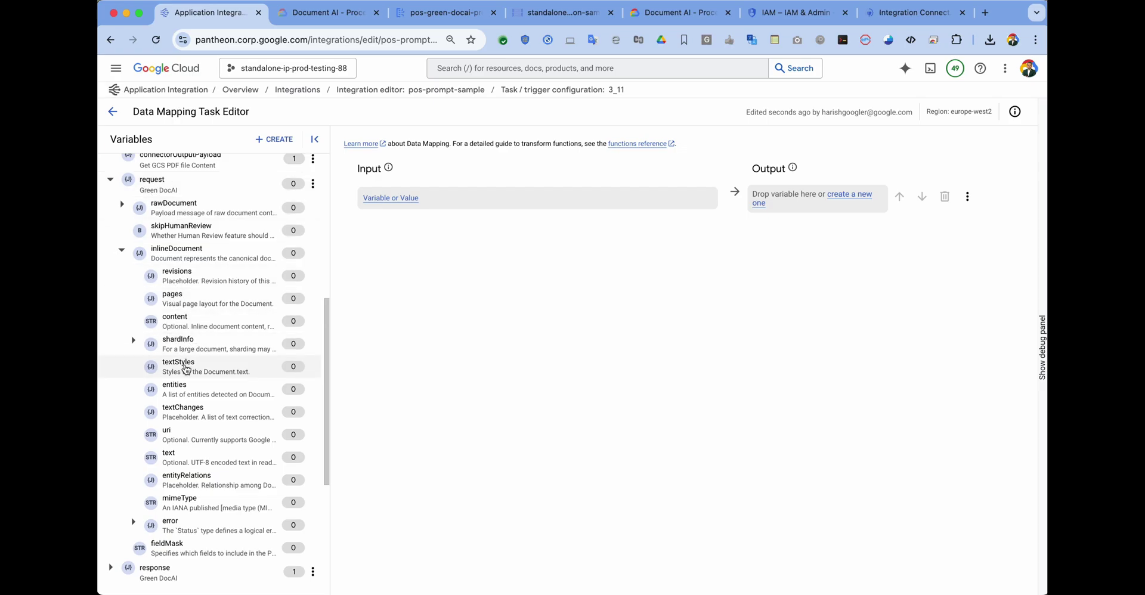
{"action": "right_click", "coordinate": [182, 507]}
{"action": "left_click", "coordinate": [777, 203]}
{"action": "left_click_drag", "start_coordinate": [173, 504], "coordinate": [775, 203]}
Set the input for the mimeType output to the string value application/pdf.
{"action": "left_click", "coordinate": [389, 199]}
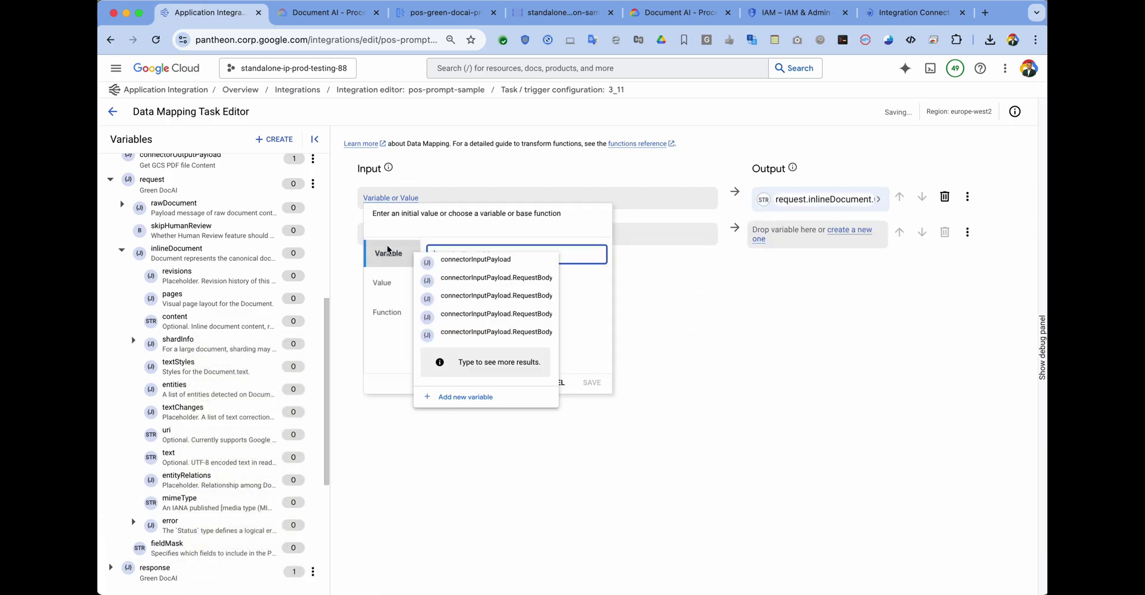
{"action": "left_click", "coordinate": [388, 286]}
{"action": "type", "text": "application/pd"}
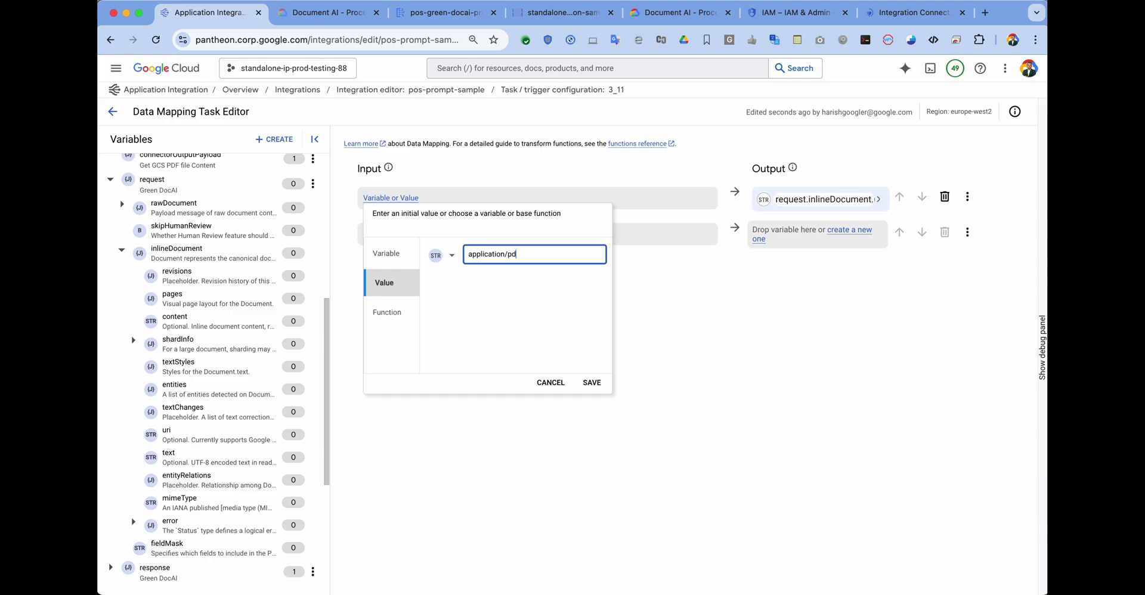
{"action": "type", "text": "f"}
{"action": "left_click", "coordinate": [591, 382]}
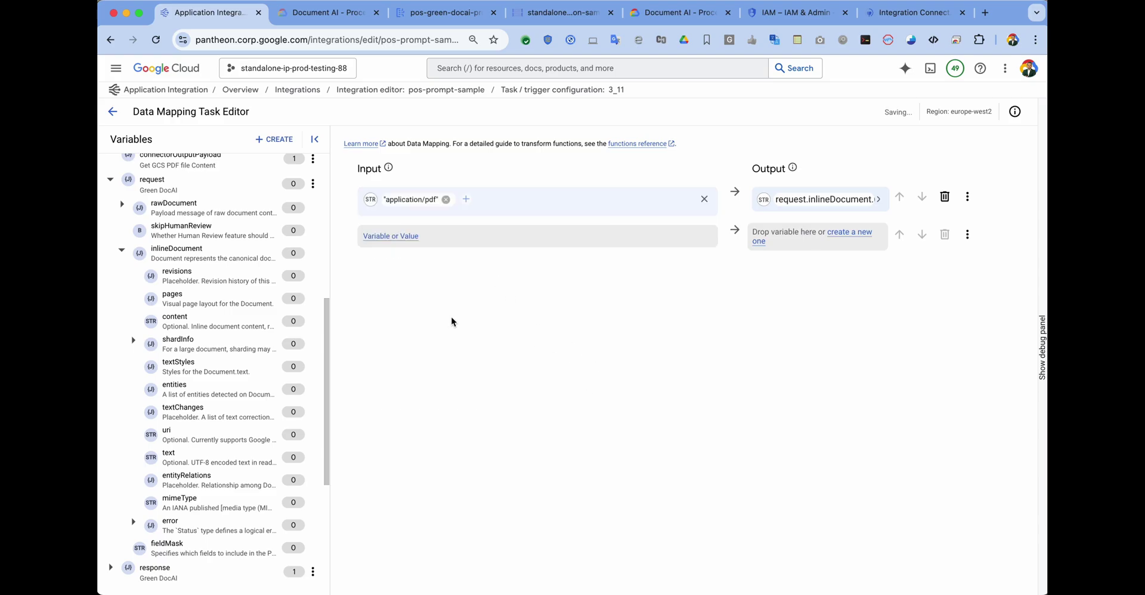
Add inlineDocument's content as the second output and map Get GCS PDF file Content's connectorOutputPayload to it.
{"action": "scroll", "coordinate": [250, 435], "scroll_direction": "down", "scroll_amount": 1}
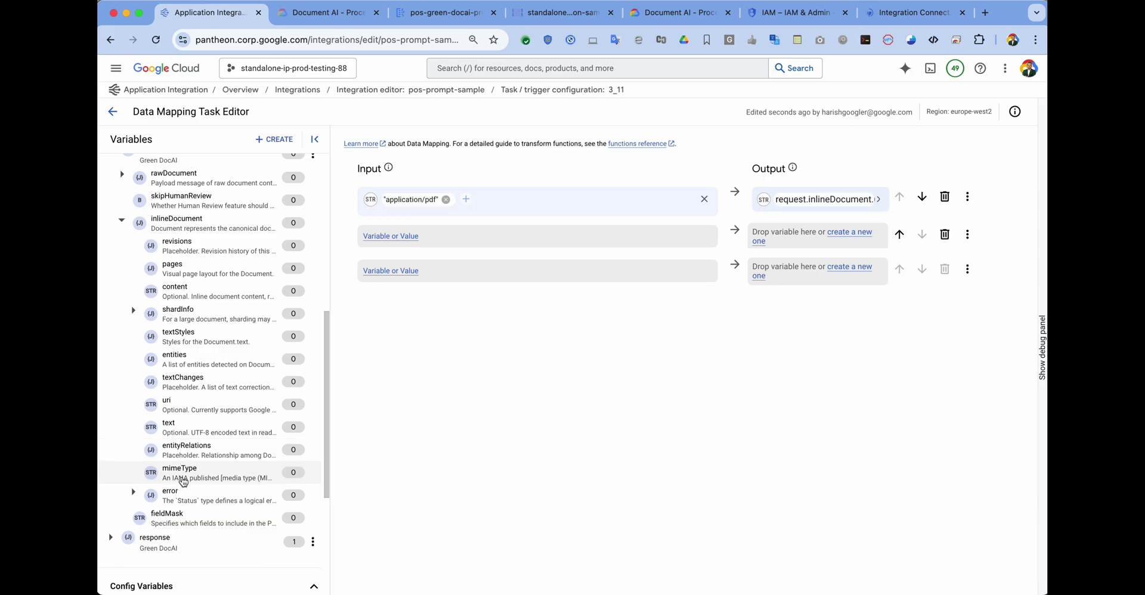
{"action": "scroll", "coordinate": [183, 481], "scroll_direction": "up", "scroll_amount": 2}
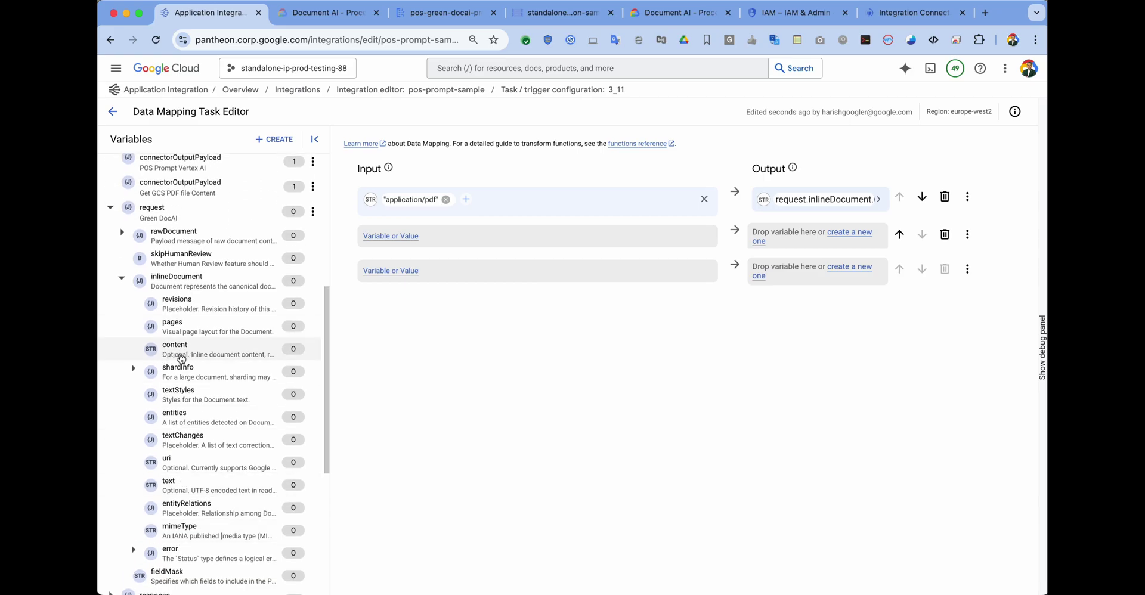
{"action": "left_click_drag", "start_coordinate": [174, 356], "coordinate": [761, 240]}
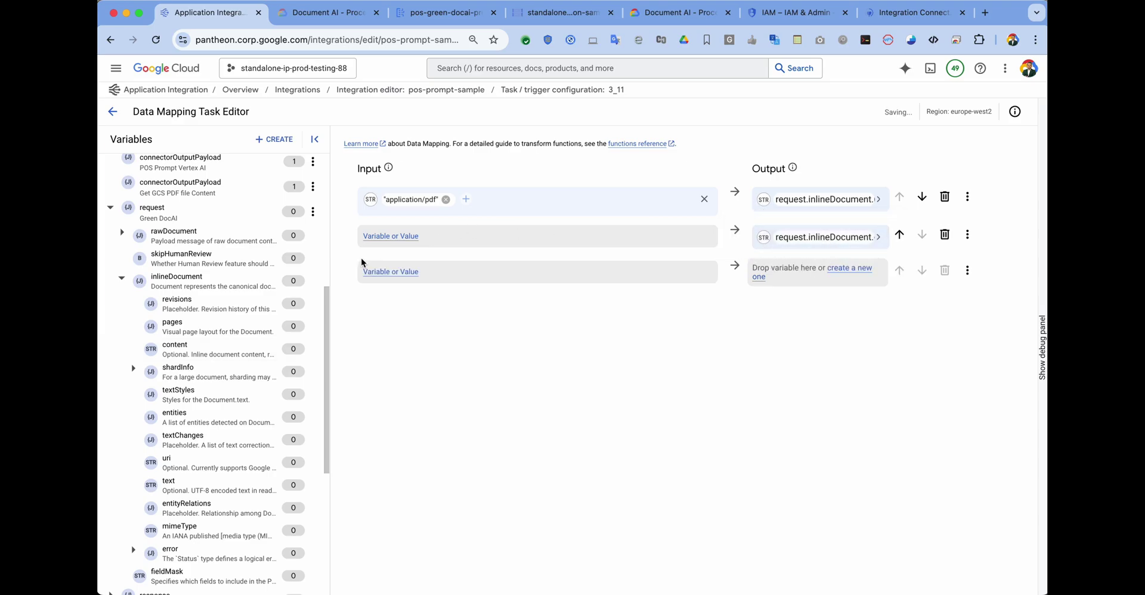
{"action": "scroll", "coordinate": [174, 327], "scroll_direction": "up", "scroll_amount": 5}
{"action": "scroll", "coordinate": [173, 361], "scroll_direction": "down", "scroll_amount": 1}
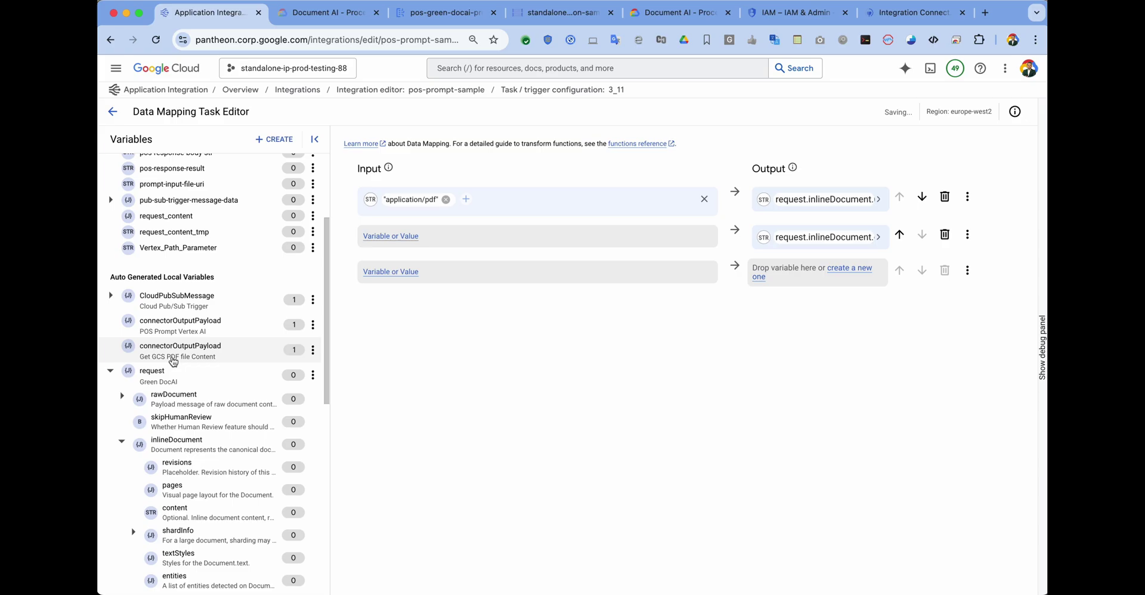
{"action": "left_click_drag", "start_coordinate": [158, 358], "coordinate": [401, 247]}
{"action": "left_click_drag", "start_coordinate": [146, 348], "coordinate": [396, 238]}
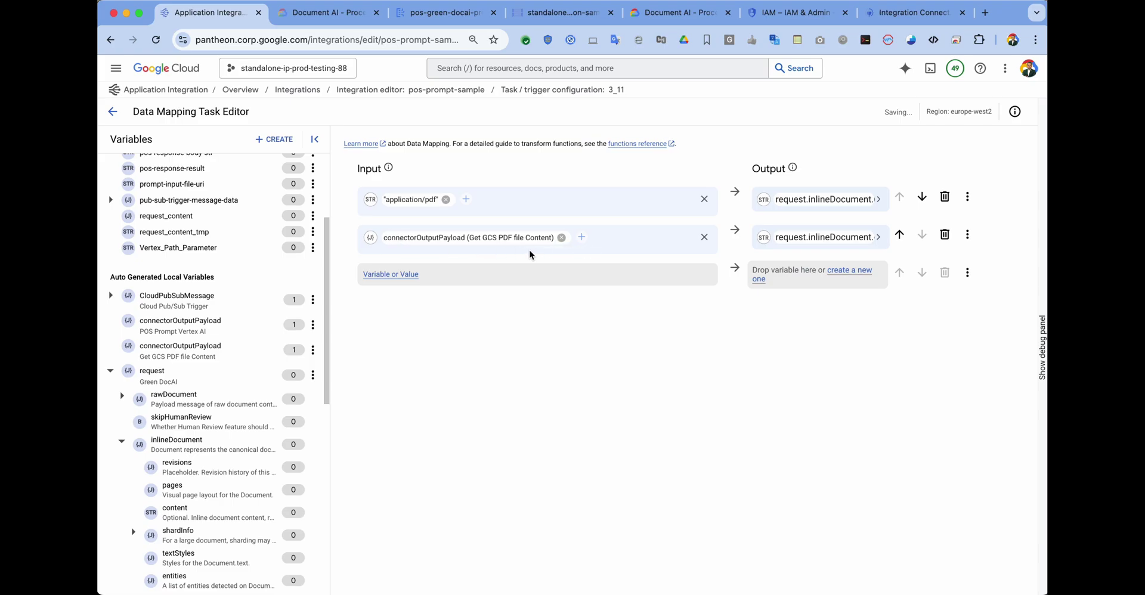
Append GET_ELEMENT with the integer value 0 to the connectorOutputPayload input mapped to inlineDocument's content.
{"action": "left_click", "coordinate": [584, 239]}
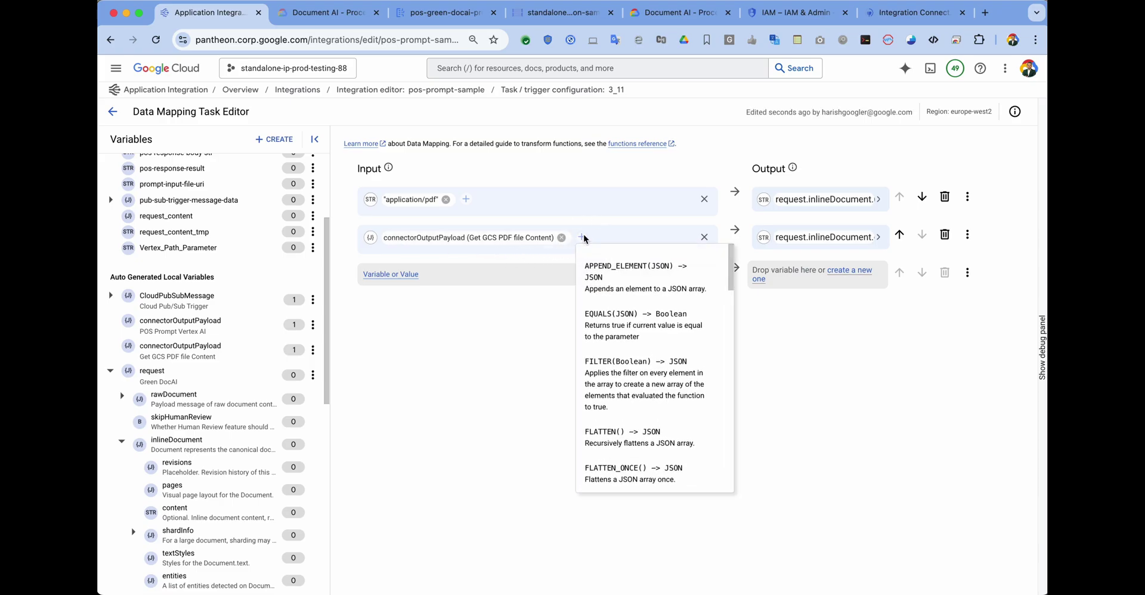
{"action": "scroll", "coordinate": [637, 372], "scroll_direction": "down", "scroll_amount": 1}
{"action": "scroll", "coordinate": [637, 373], "scroll_direction": "down", "scroll_amount": 1}
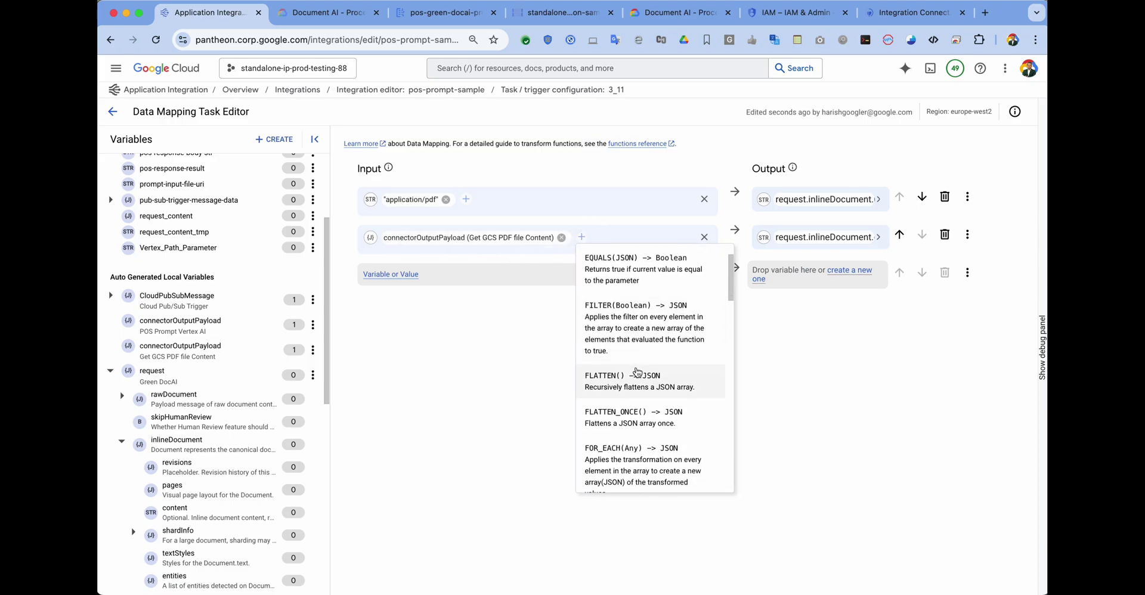
{"action": "scroll", "coordinate": [637, 373], "scroll_direction": "down", "scroll_amount": 5}
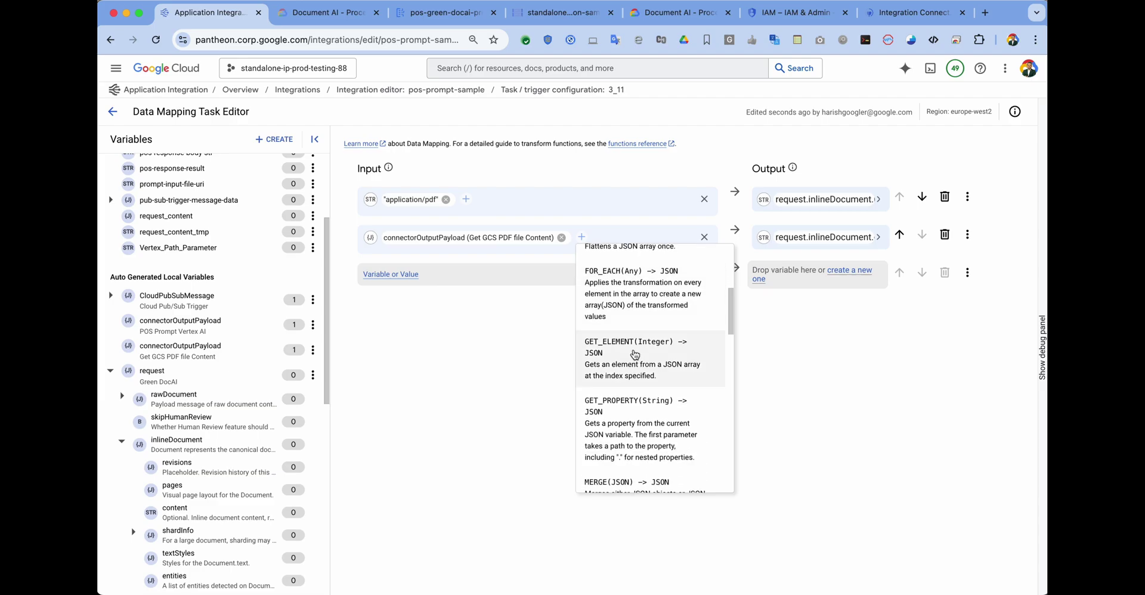
{"action": "left_click", "coordinate": [636, 356]}
{"action": "left_click", "coordinate": [462, 252]}
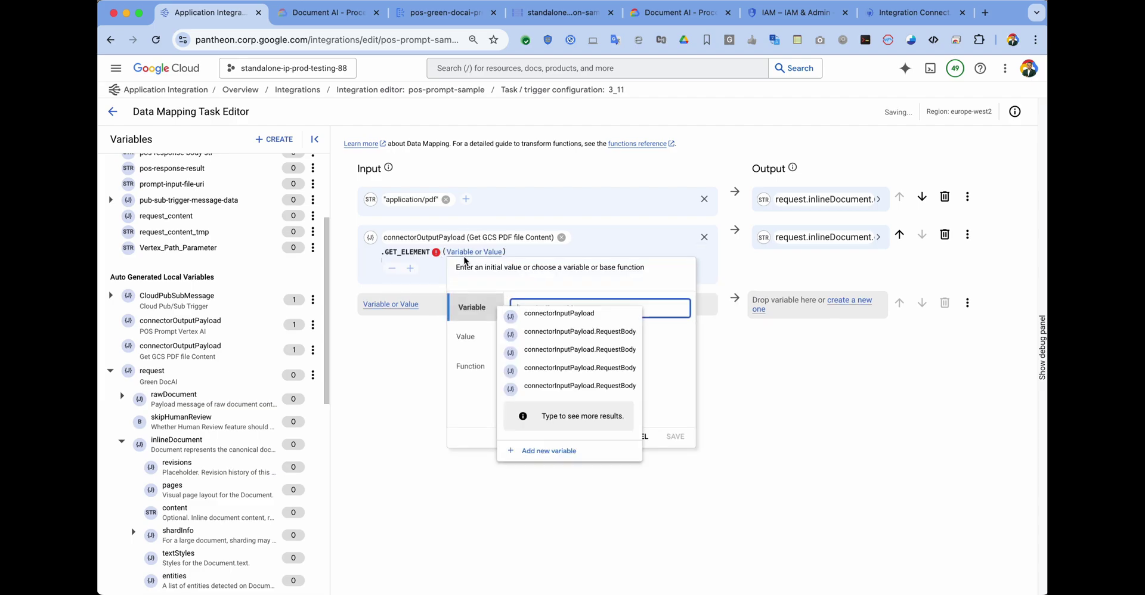
{"action": "left_click", "coordinate": [468, 335]}
{"action": "type", "text": "0"}
{"action": "left_click", "coordinate": [533, 309]}
{"action": "left_click", "coordinate": [542, 331]}
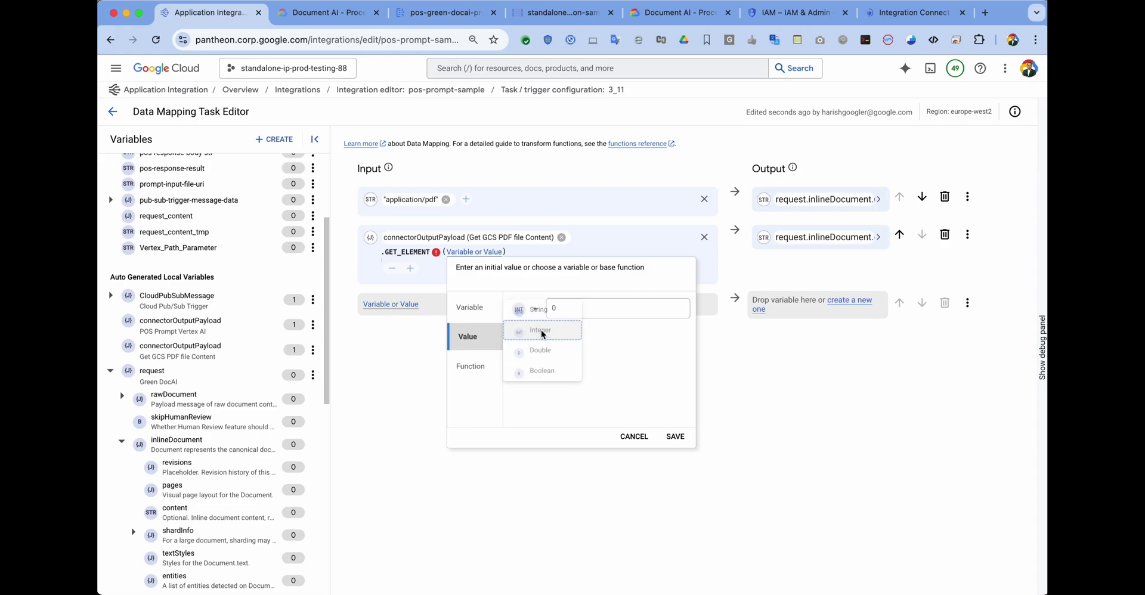
{"action": "left_click", "coordinate": [672, 434]}
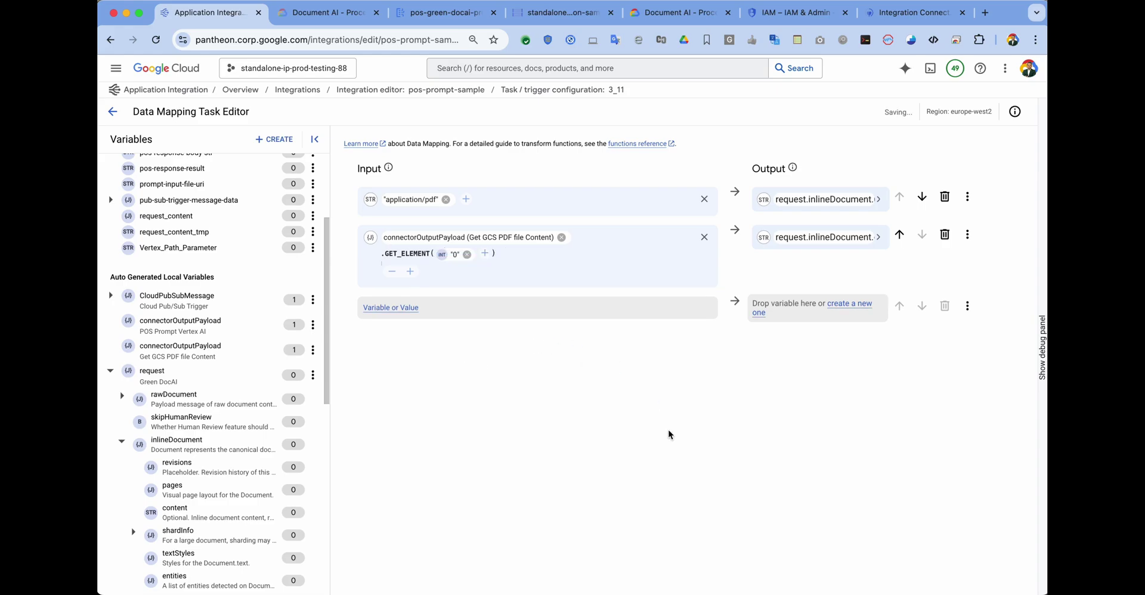
Chain GET_PROPERTY with the string value ContentBytes after GET_ELEMENT in the content mapping's input.
{"action": "left_click", "coordinate": [417, 274]}
{"action": "scroll", "coordinate": [458, 376], "scroll_direction": "down", "scroll_amount": 5}
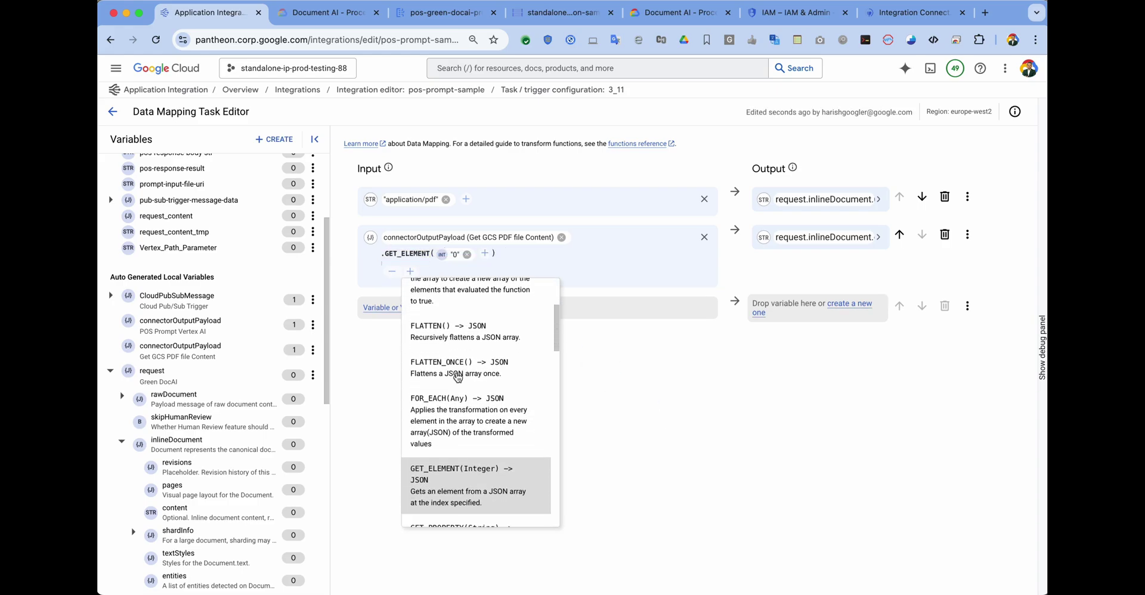
{"action": "left_click", "coordinate": [458, 365]}
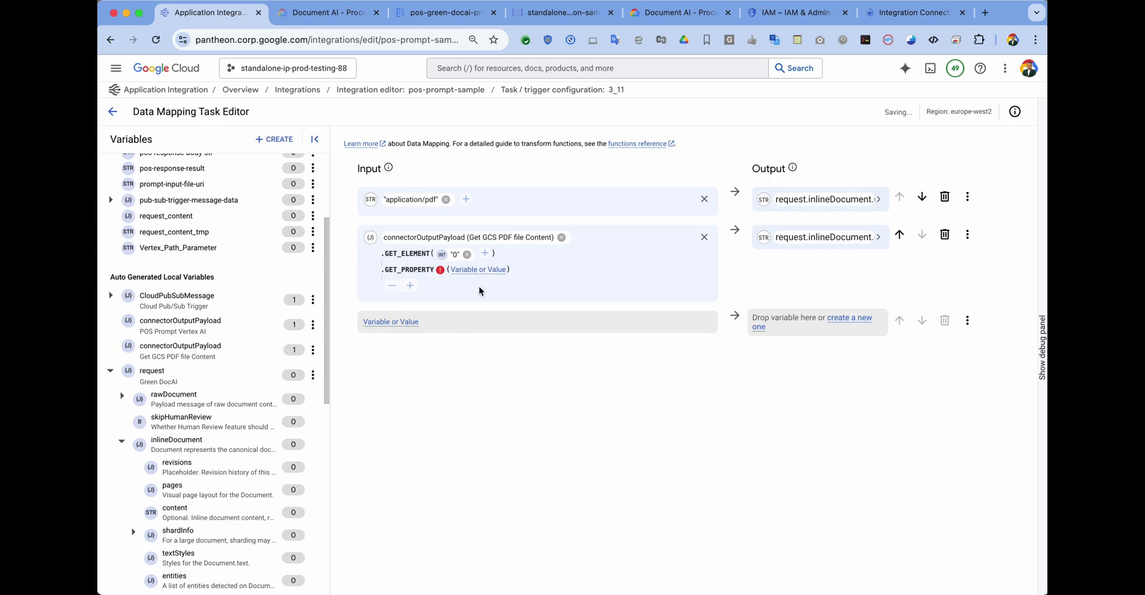
{"action": "left_click", "coordinate": [479, 269]}
{"action": "left_click", "coordinate": [472, 355]}
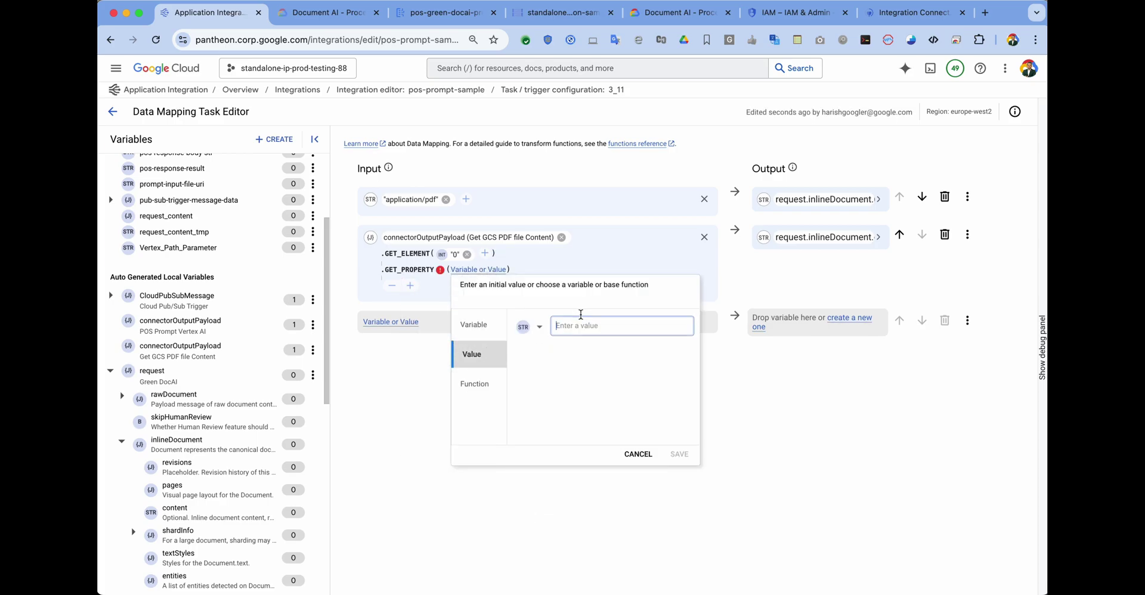
{"action": "type", "text": "ContentBytes"}
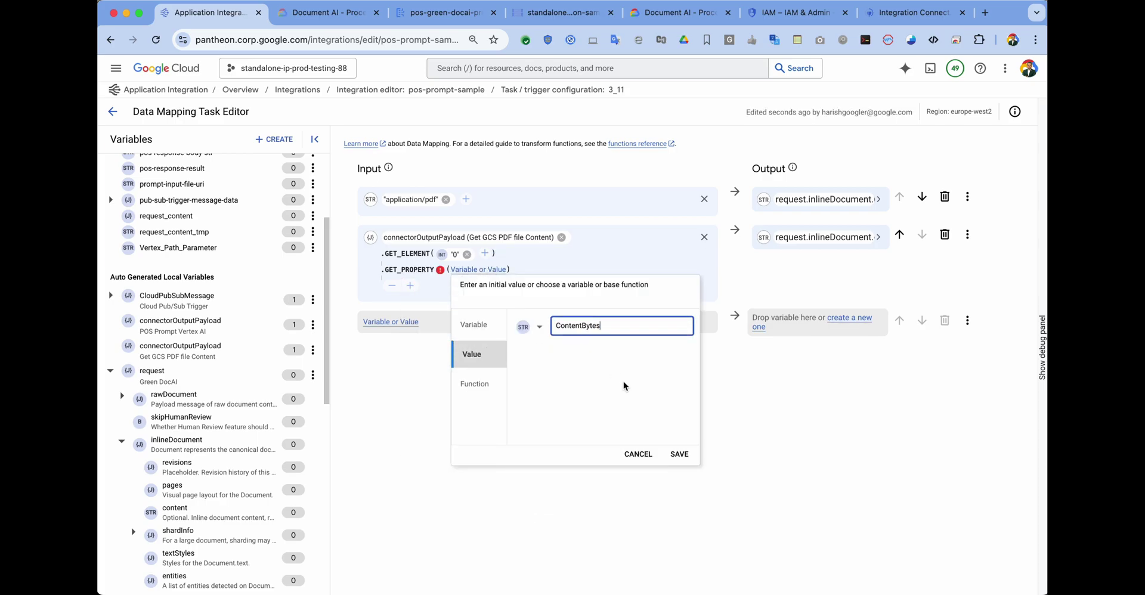
{"action": "left_click", "coordinate": [679, 454]}
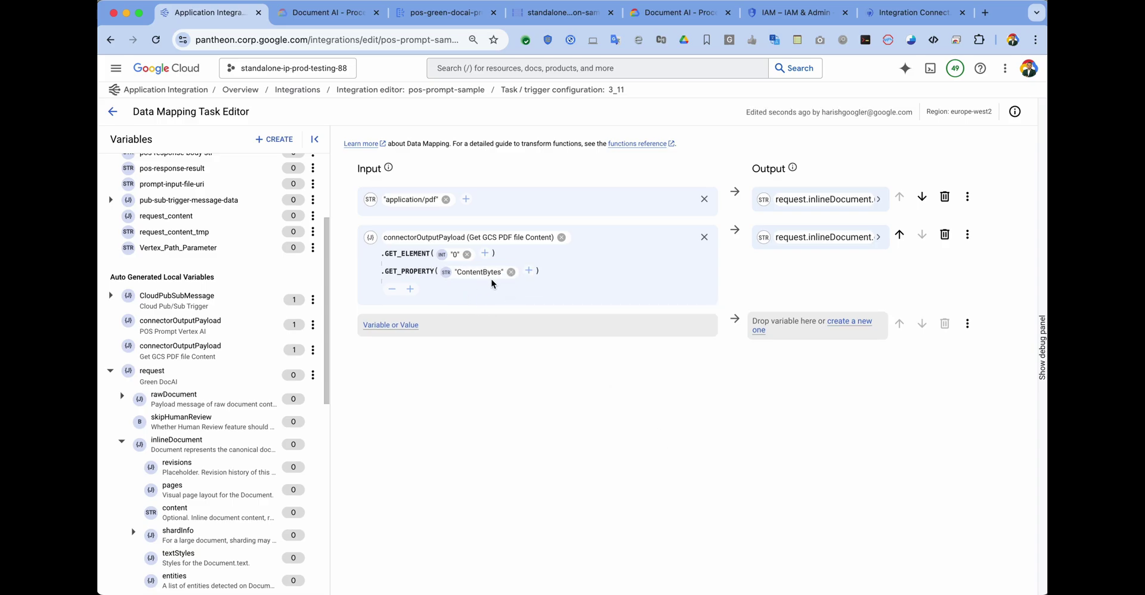
Finish the content mapping's input with TO_STRING and return to the integration canvas.
{"action": "left_click", "coordinate": [410, 290]}
{"action": "scroll", "coordinate": [480, 412], "scroll_direction": "down", "scroll_amount": 5}
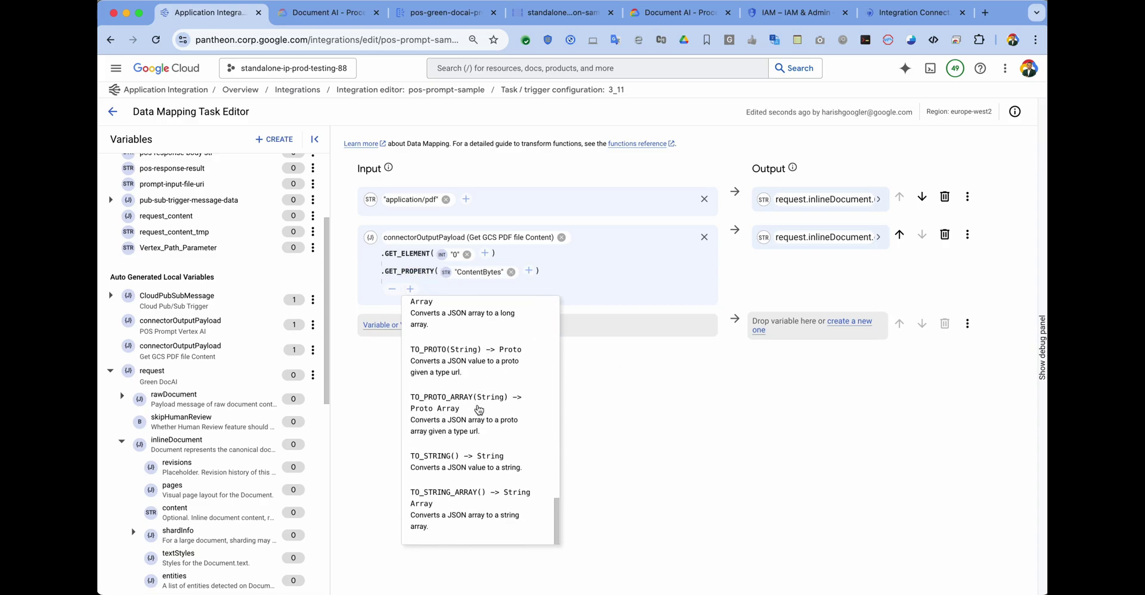
{"action": "left_click", "coordinate": [472, 459]}
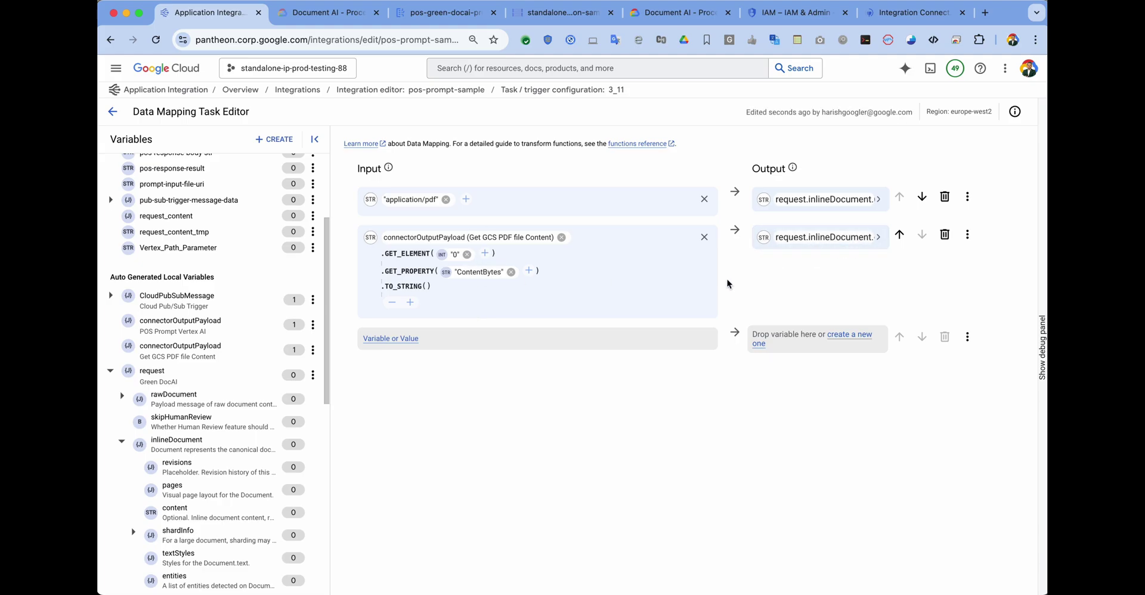
{"action": "left_click", "coordinate": [112, 111]}
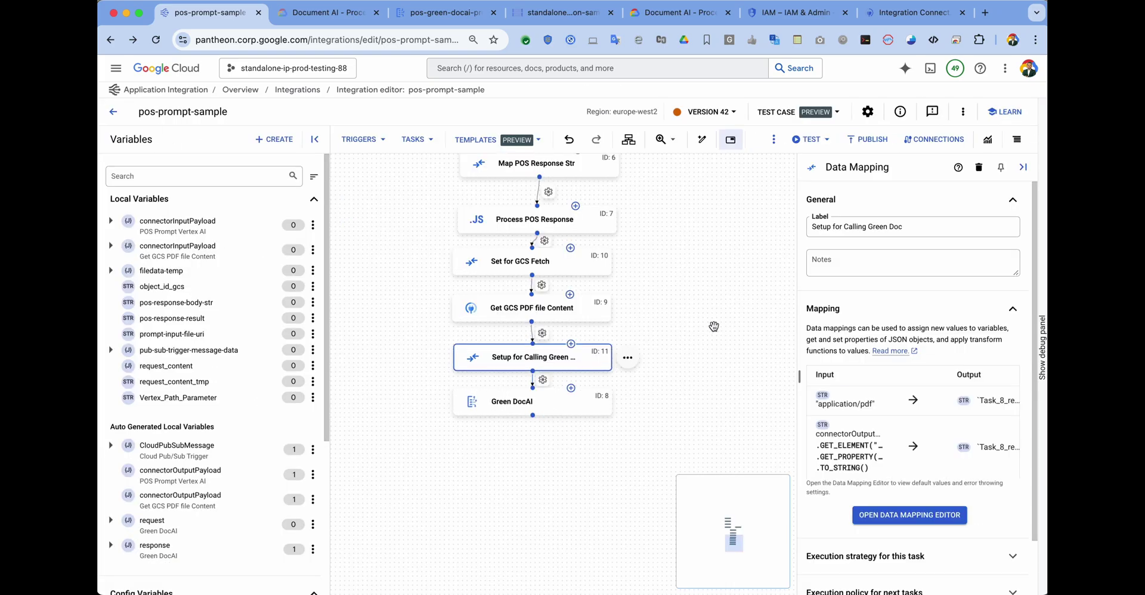
Auto-arrange the integration's tasks on the canvas and publish the integration with its current config variable values.
{"action": "left_click", "coordinate": [628, 140]}
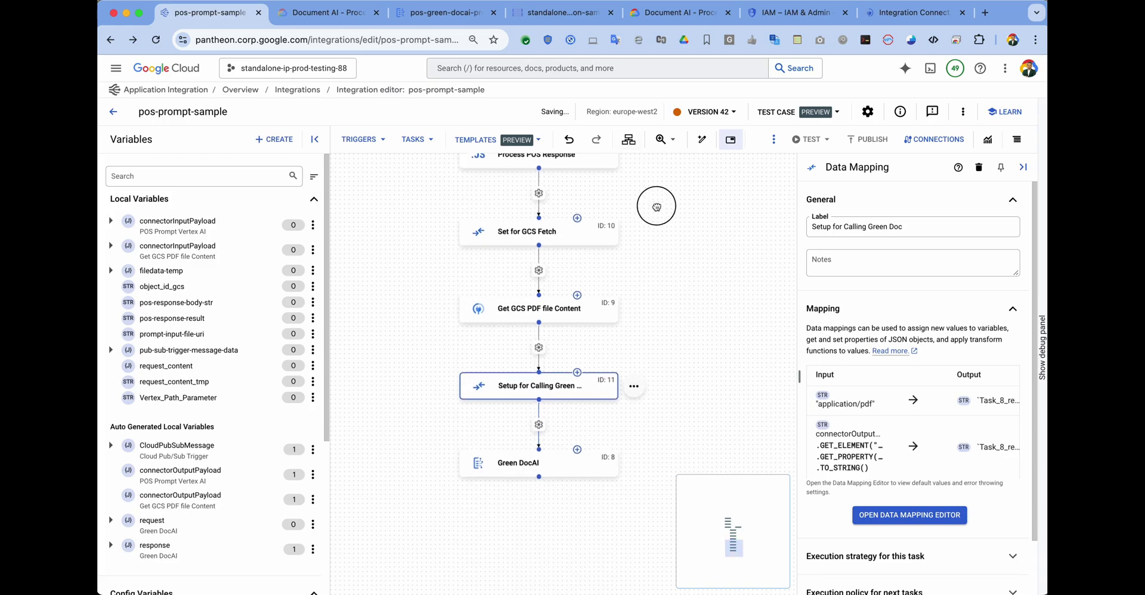
{"action": "left_click", "coordinate": [868, 140]}
{"action": "left_click", "coordinate": [695, 479]}
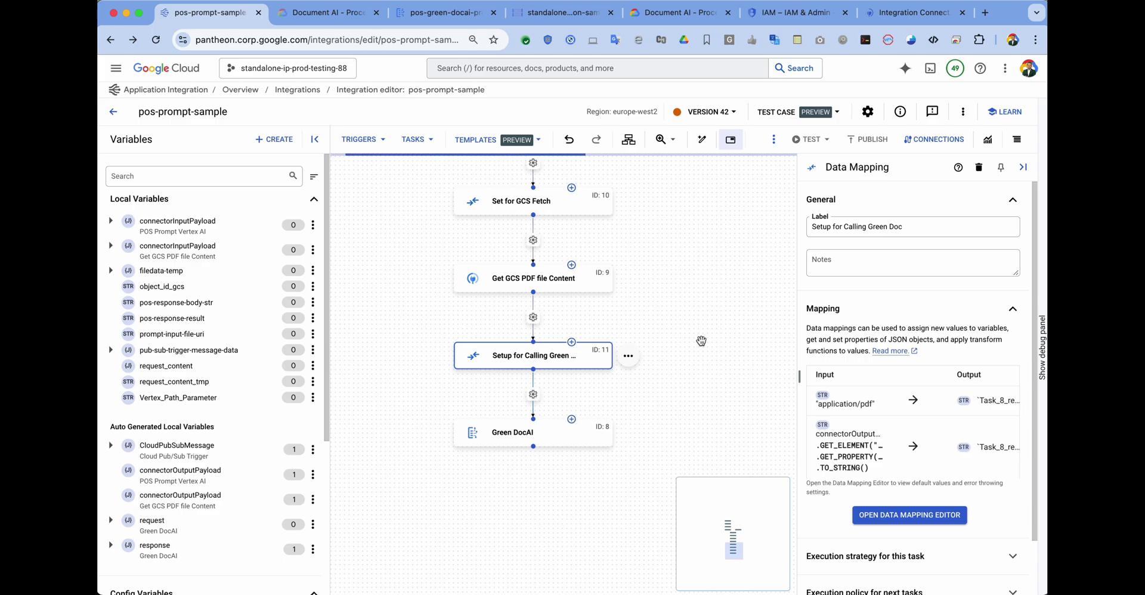
Switch to the Cloud Storage bucket and upload Green-Sample-3.pdf to the vertex-ai-sample folder.
{"action": "left_click", "coordinate": [564, 12]}
{"action": "left_click", "coordinate": [470, 270]}
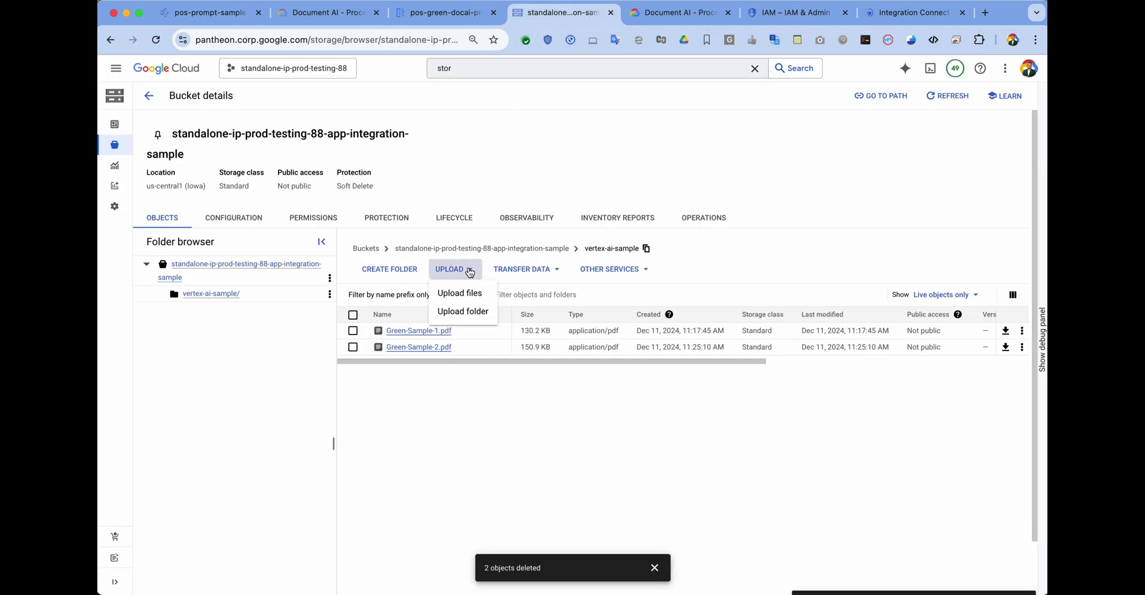
{"action": "left_click", "coordinate": [467, 296]}
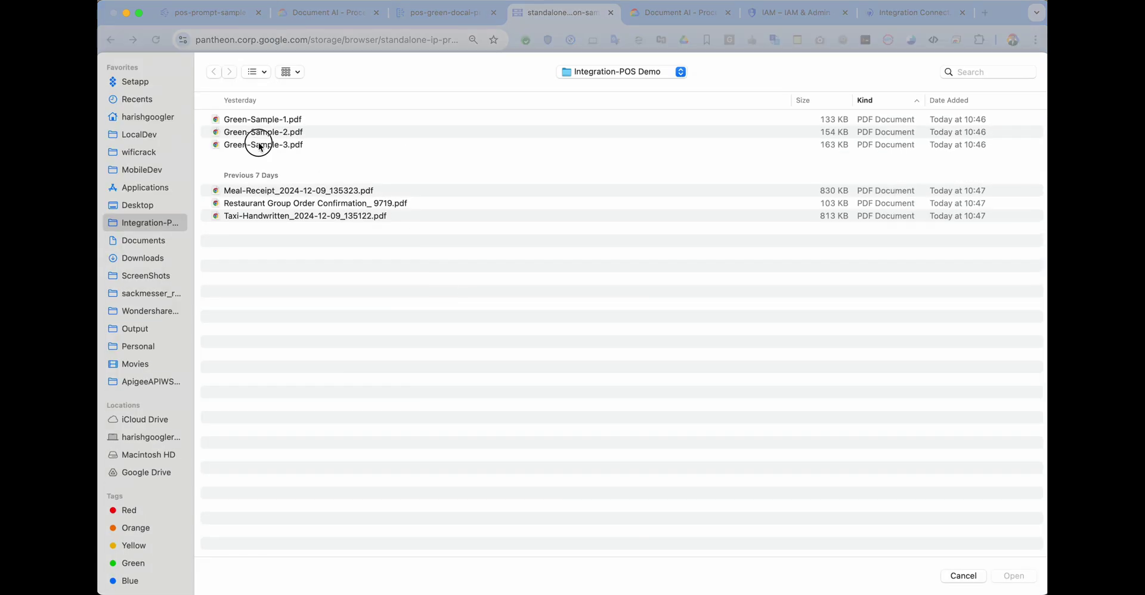
{"action": "double_click", "coordinate": [259, 145]}
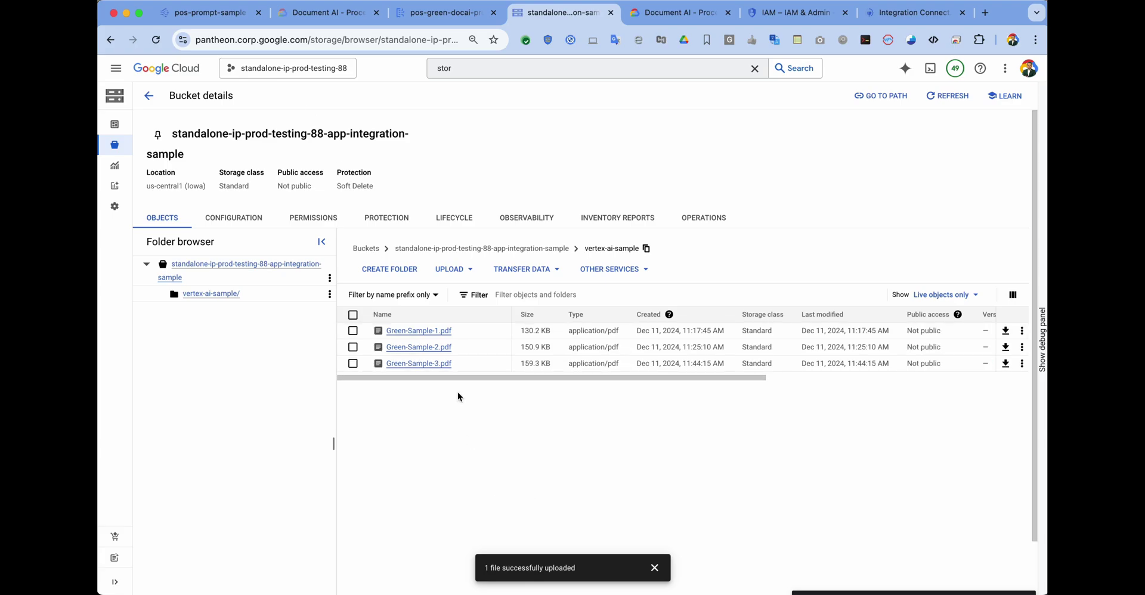
Examine the error message and connector input payload of Get GCS PDF file Content in the execution logs, then return to the integration.
{"action": "key", "text": "super+1"}
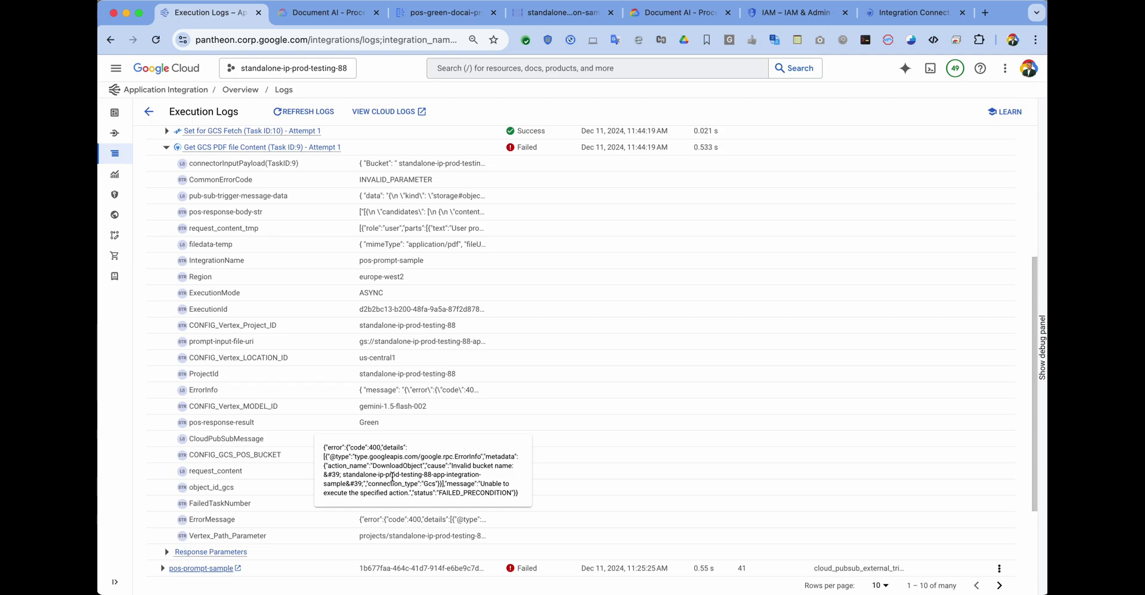
{"action": "scroll", "coordinate": [390, 168], "scroll_direction": "up", "scroll_amount": 1}
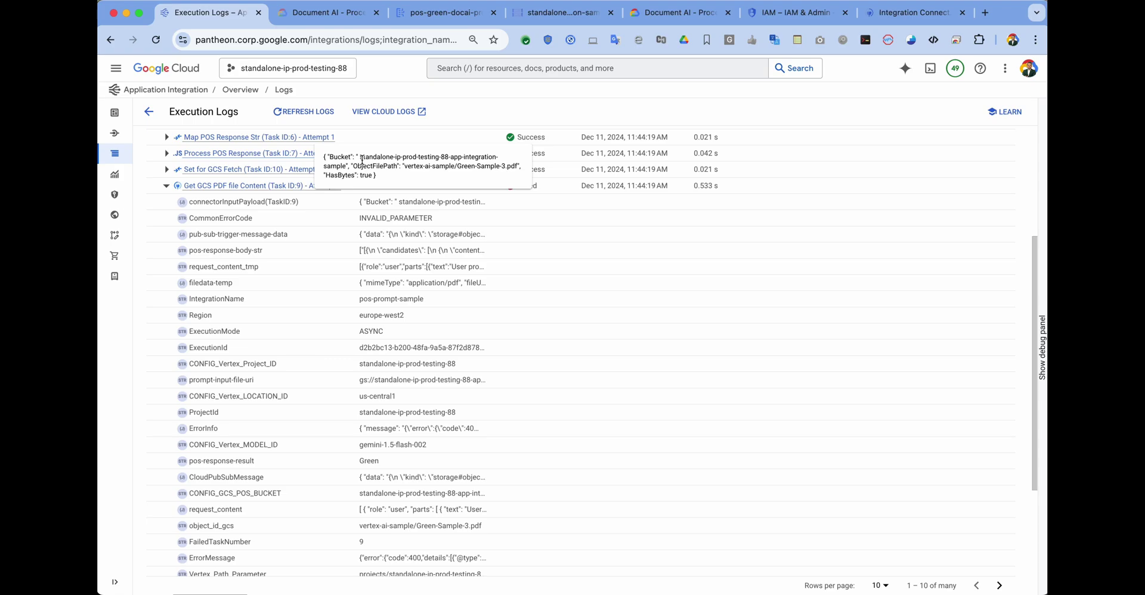
{"action": "left_click", "coordinate": [148, 112]}
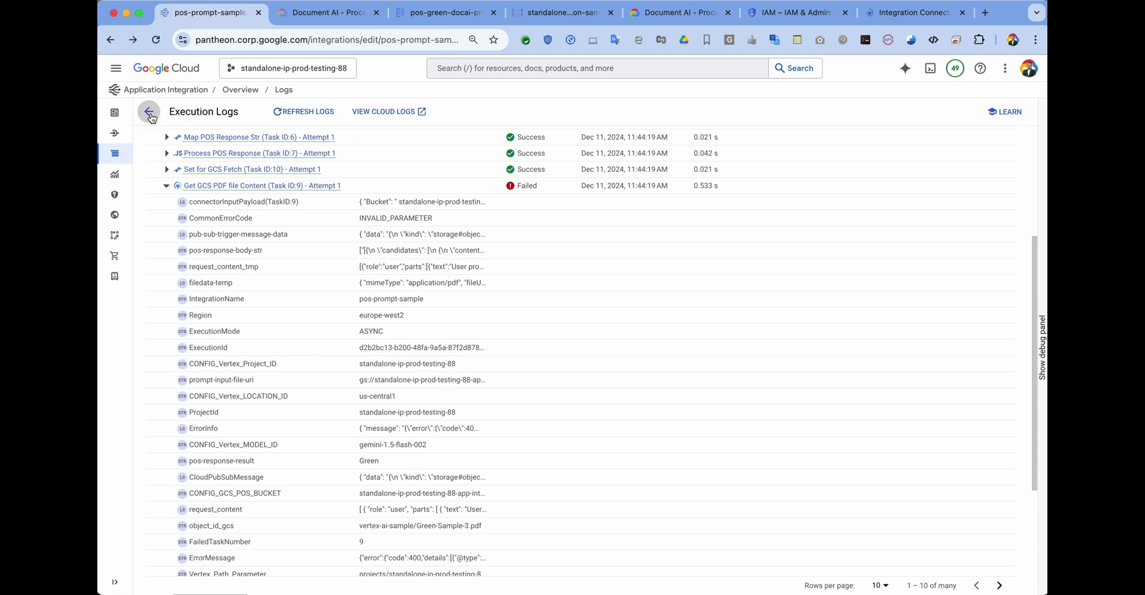
Remove the leading space from the default value of CONFIG_GCS_POS_BUCKET, save the variable and publish the integration.
{"action": "scroll", "coordinate": [179, 534], "scroll_direction": "down", "scroll_amount": 4}
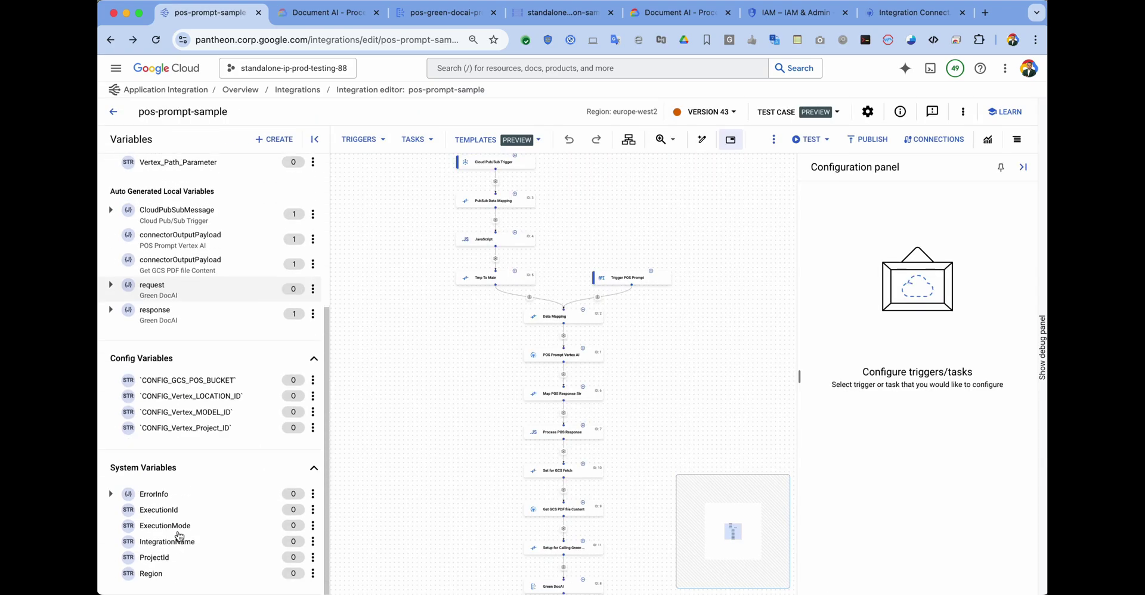
{"action": "left_click", "coordinate": [223, 383]}
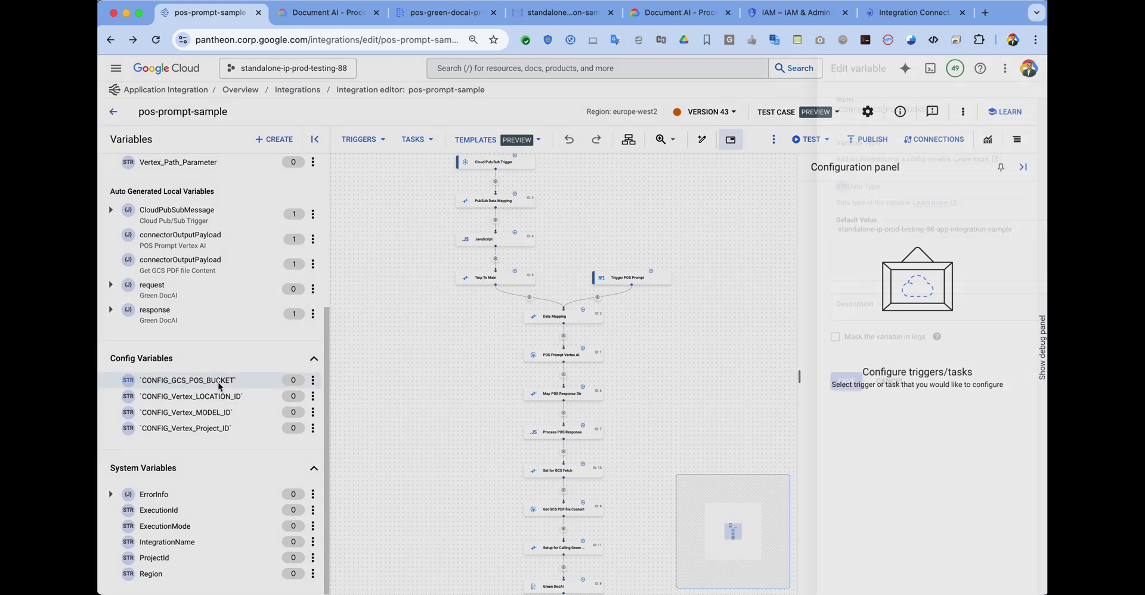
{"action": "left_click", "coordinate": [789, 238]}
{"action": "left_click", "coordinate": [747, 230]}
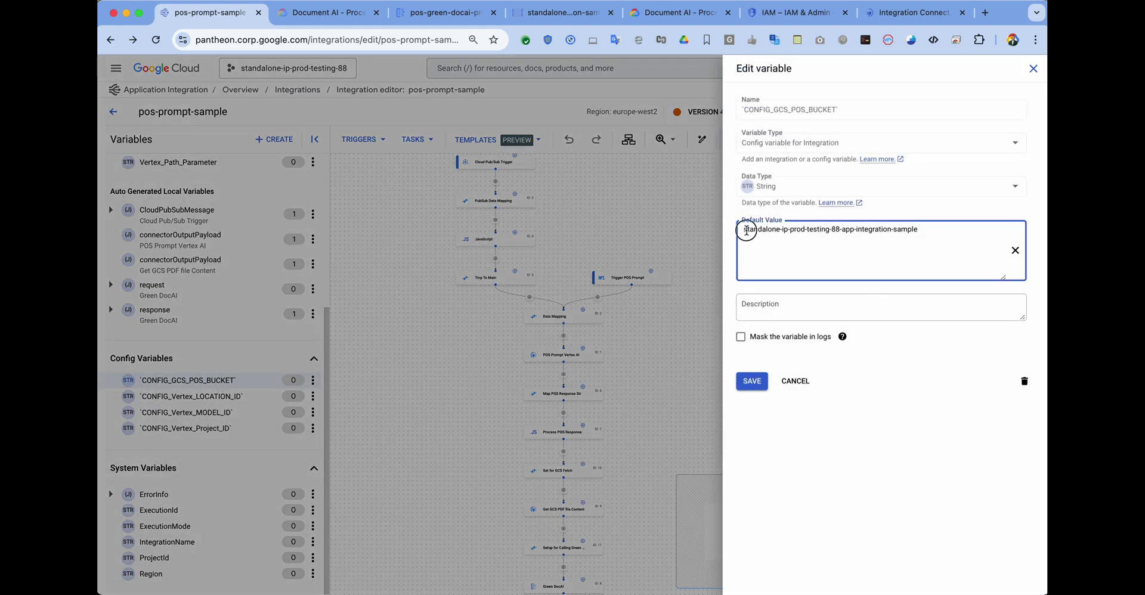
{"action": "key", "text": "BackSpace"}
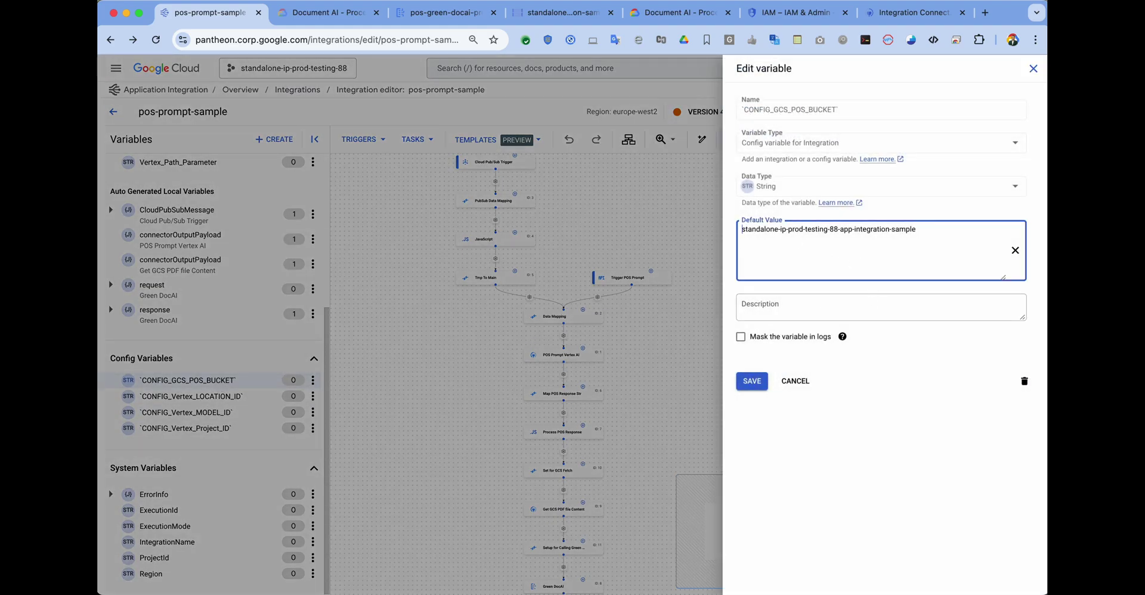
{"action": "left_click", "coordinate": [752, 381]}
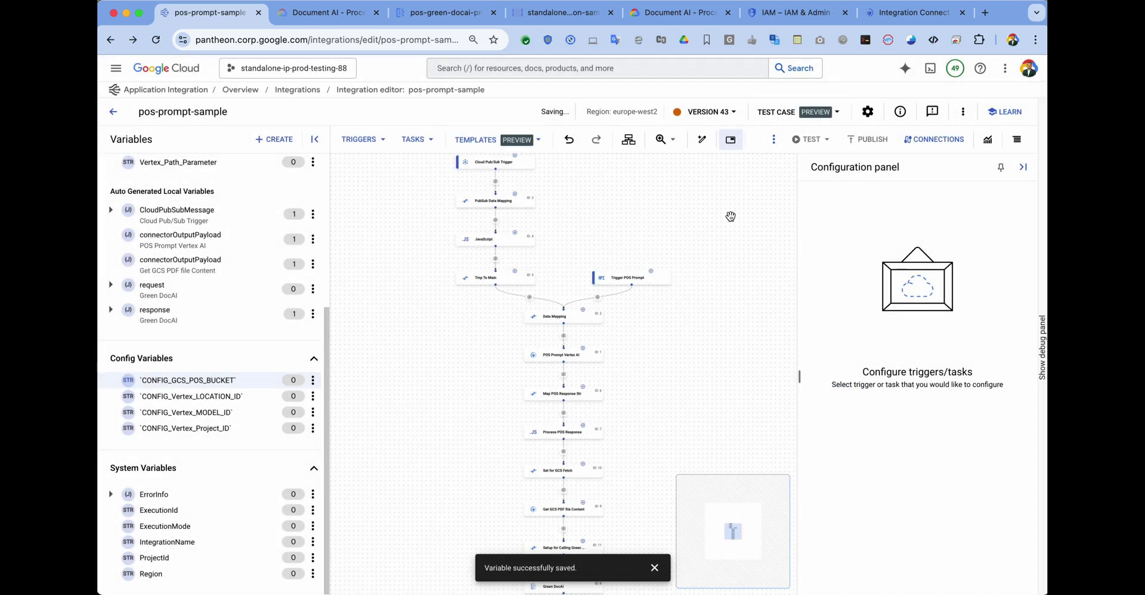
{"action": "left_click", "coordinate": [868, 138]}
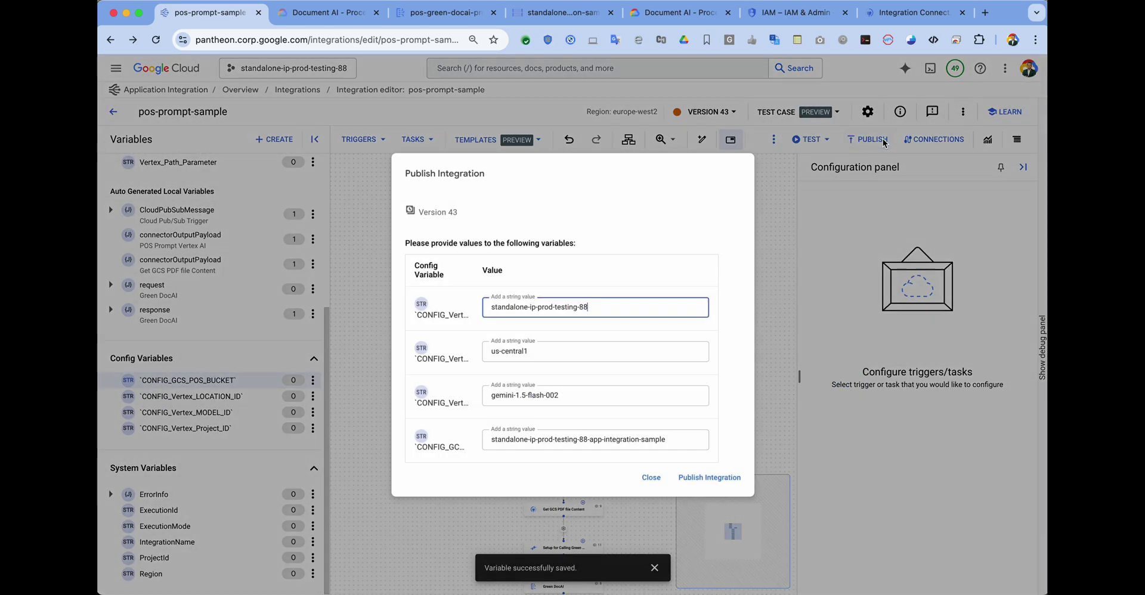
{"action": "left_click", "coordinate": [709, 477]}
Switch to the Cloud Storage bucket and upload Green-Sample-1.pdf to the vertex-ai-sample folder.
{"action": "left_click", "coordinate": [560, 12]}
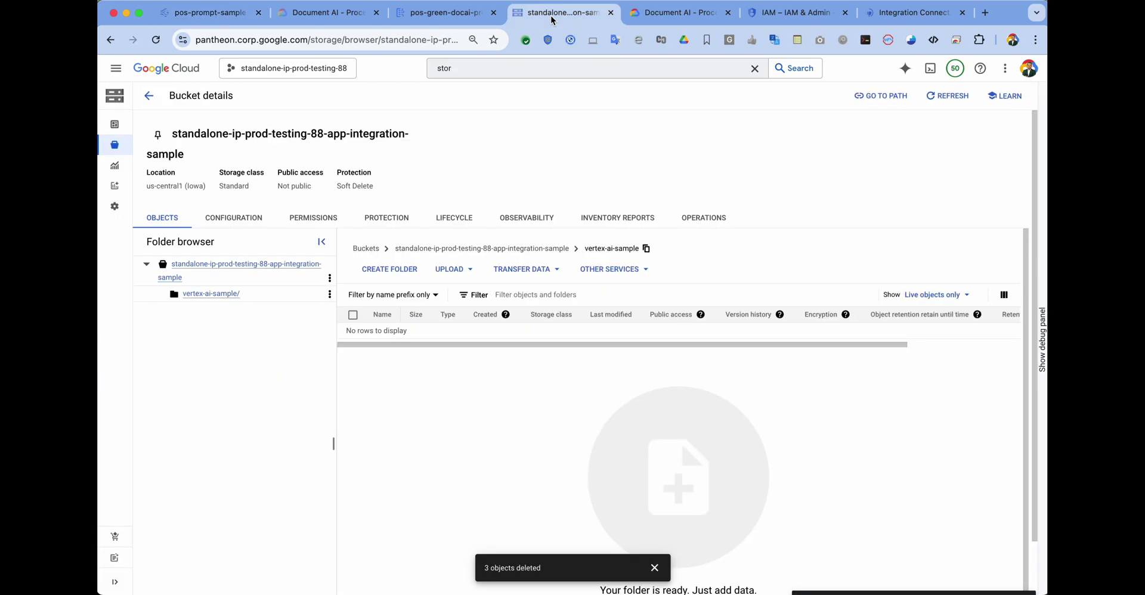
{"action": "left_click", "coordinate": [449, 269]}
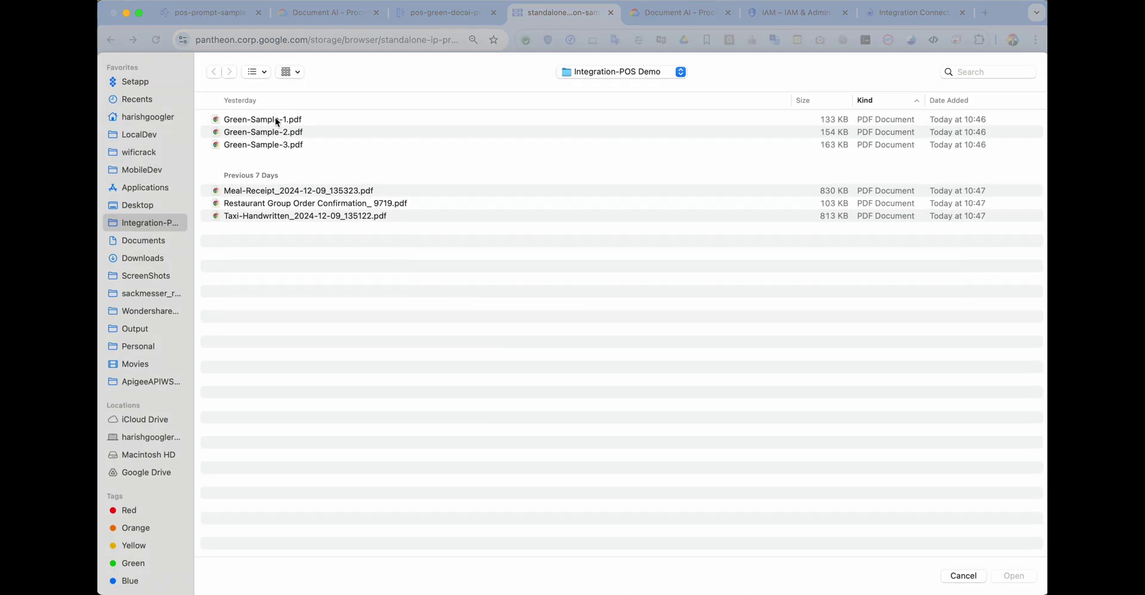
{"action": "double_click", "coordinate": [274, 119]}
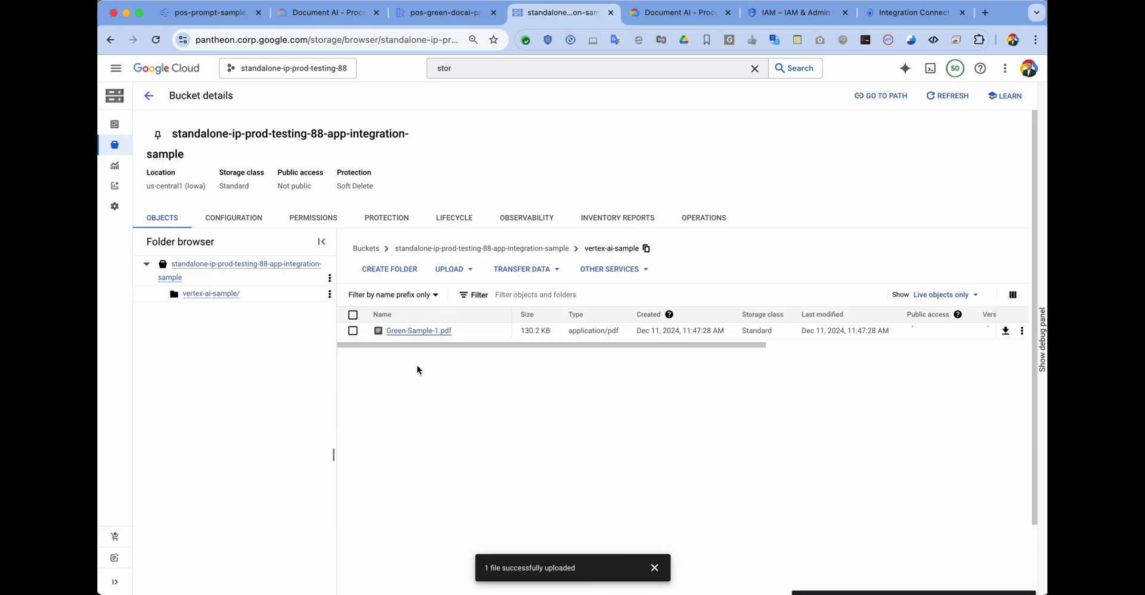
Open pos-prompt-sample's execution logs and refresh them to check the status of the latest execution.
{"action": "left_click", "coordinate": [187, 18]}
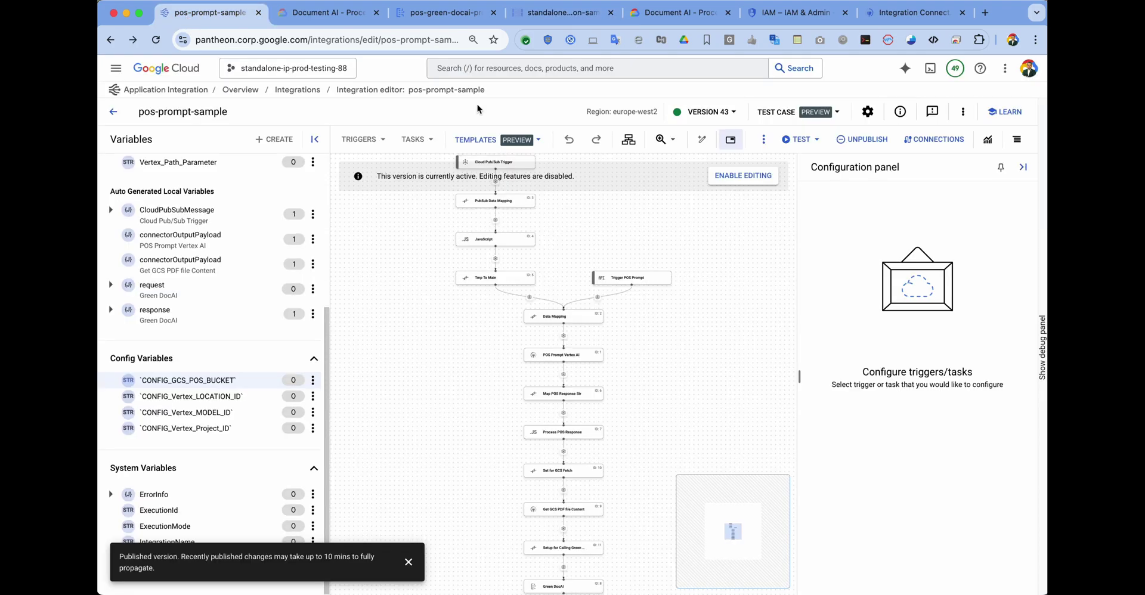
{"action": "left_click", "coordinate": [1015, 141]}
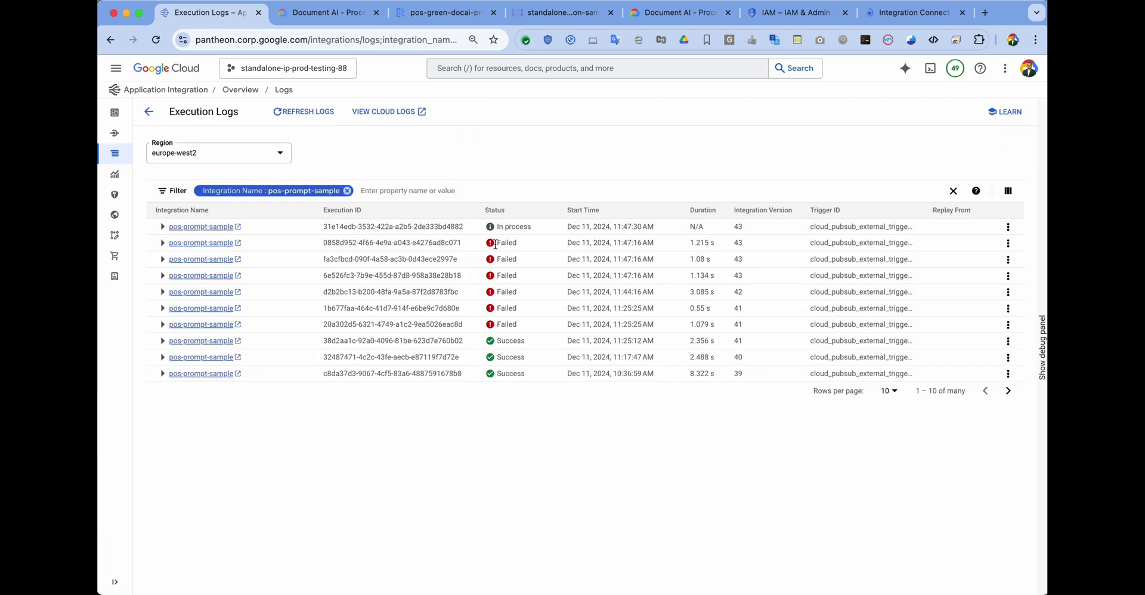
{"action": "left_click", "coordinate": [305, 113]}
{"action": "left_click_drag", "start_coordinate": [531, 227], "coordinate": [323, 227]}
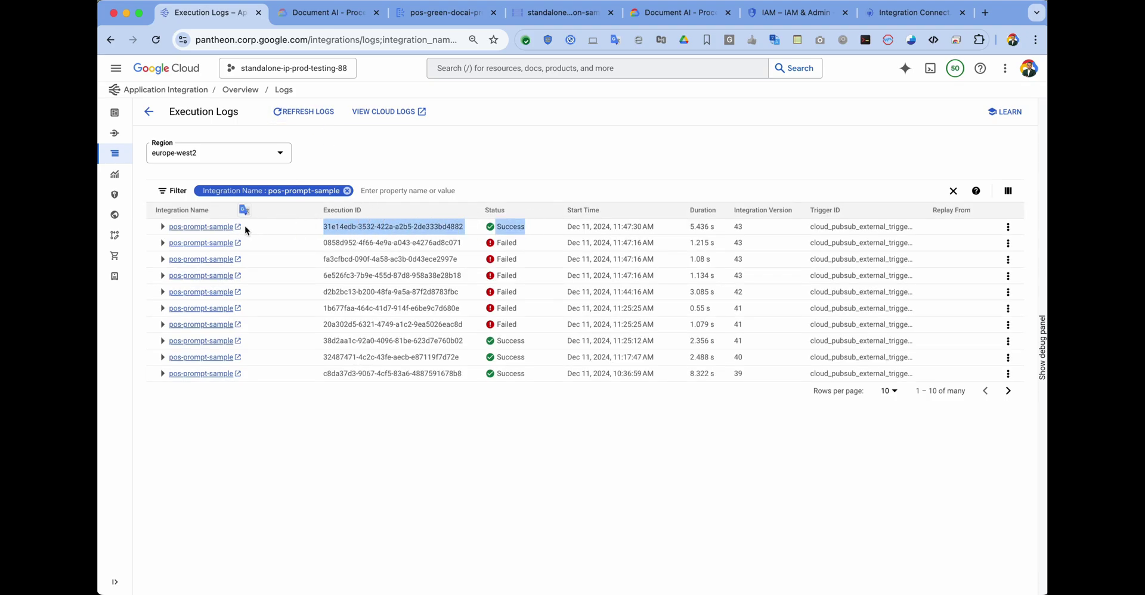
Expand the latest execution and examine the document text in the Green DocAI task's response.
{"action": "left_click", "coordinate": [163, 226]}
{"action": "scroll", "coordinate": [172, 334], "scroll_direction": "down", "scroll_amount": 1}
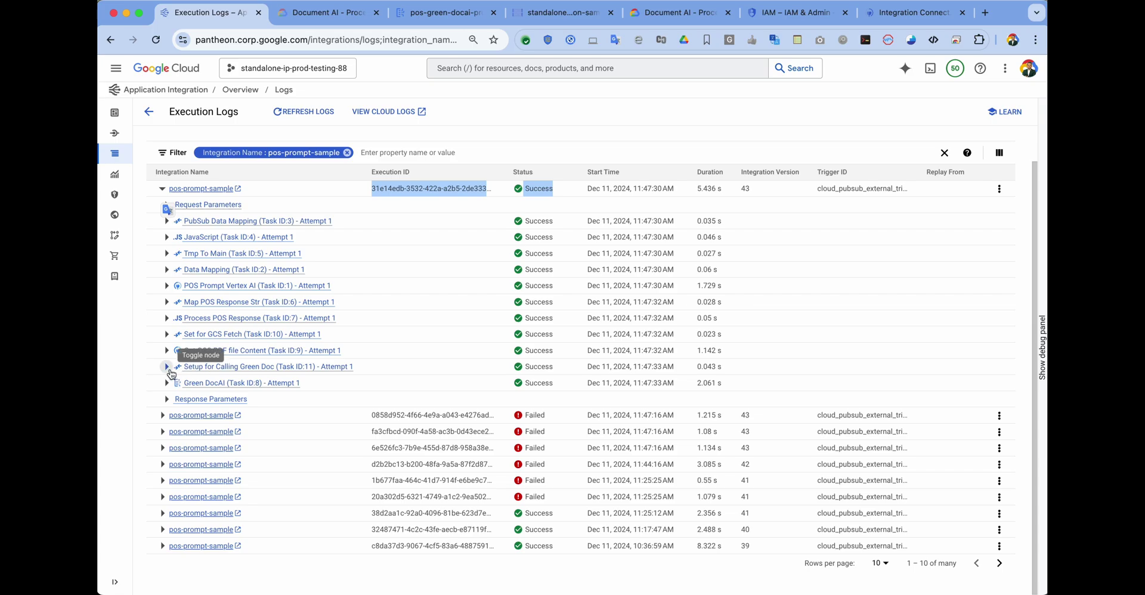
{"action": "left_click", "coordinate": [167, 400]}
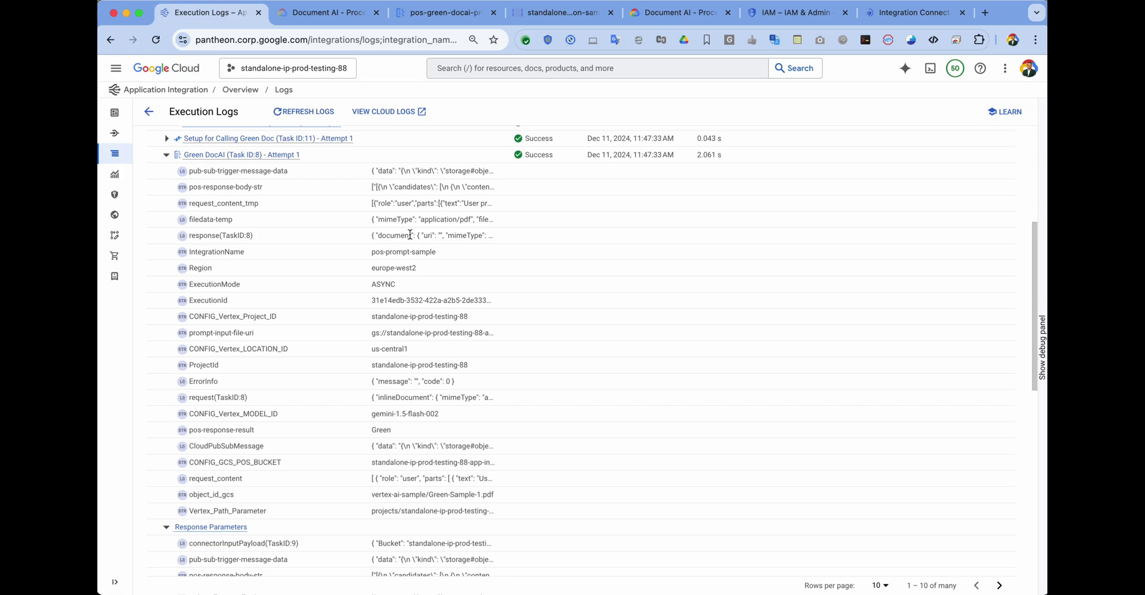
{"action": "mouse_move", "coordinate": [410, 235]}
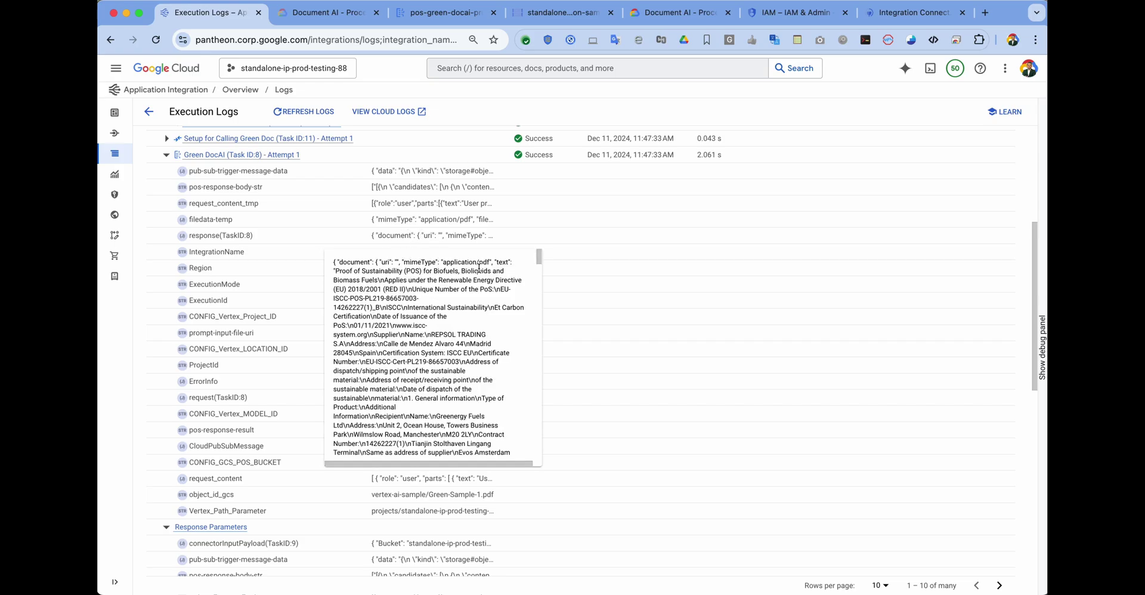
{"action": "left_click_drag", "start_coordinate": [339, 272], "coordinate": [482, 435]}
{"action": "scroll", "coordinate": [479, 397], "scroll_direction": "down", "scroll_amount": 3}
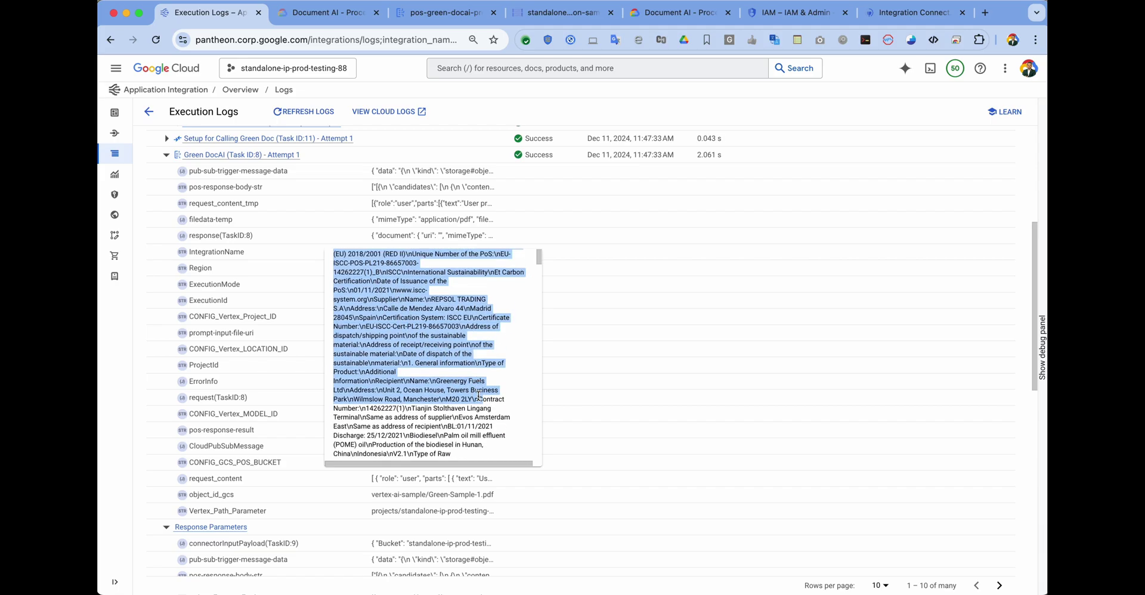
Reopen the execution logs for pos-prompt-sample and expand the most recent failed execution.
{"action": "scroll", "coordinate": [479, 397], "scroll_direction": "down", "scroll_amount": 10}
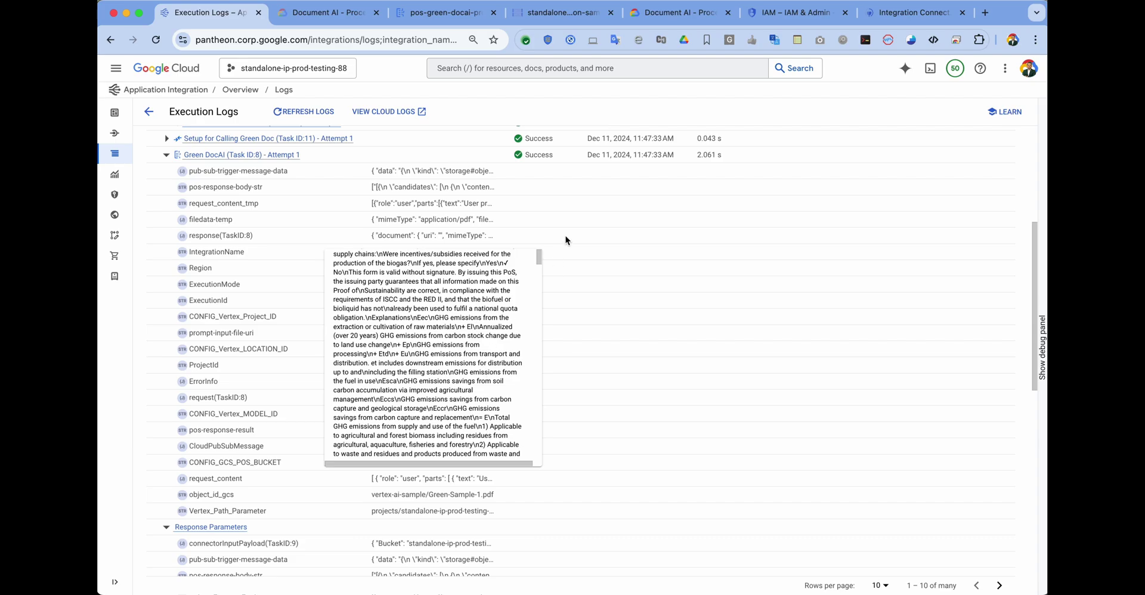
{"action": "left_click", "coordinate": [156, 119]}
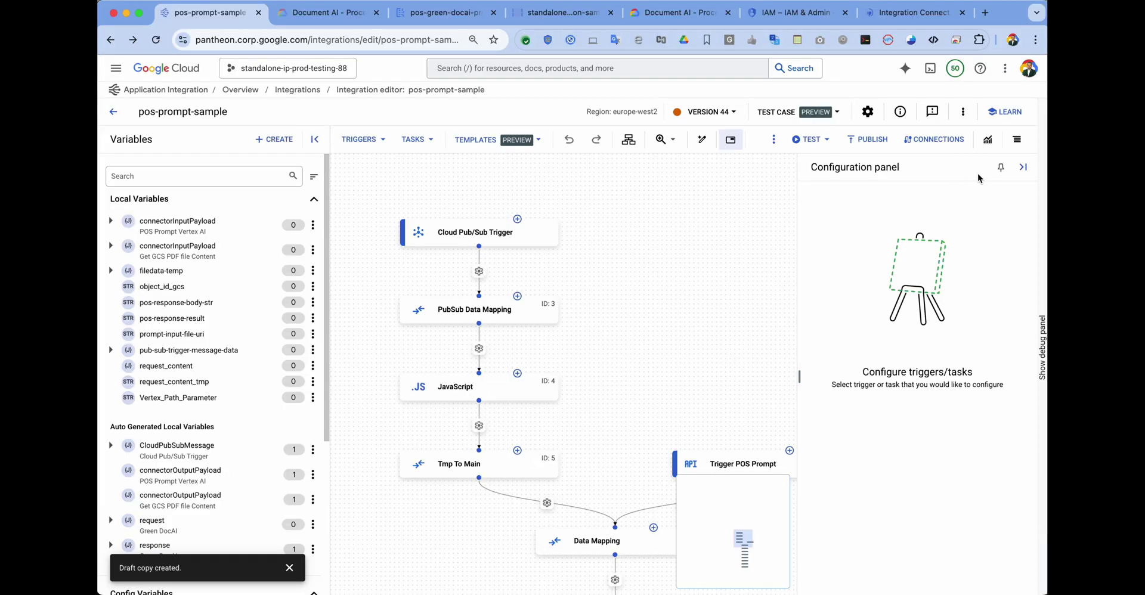
{"action": "left_click", "coordinate": [1015, 142]}
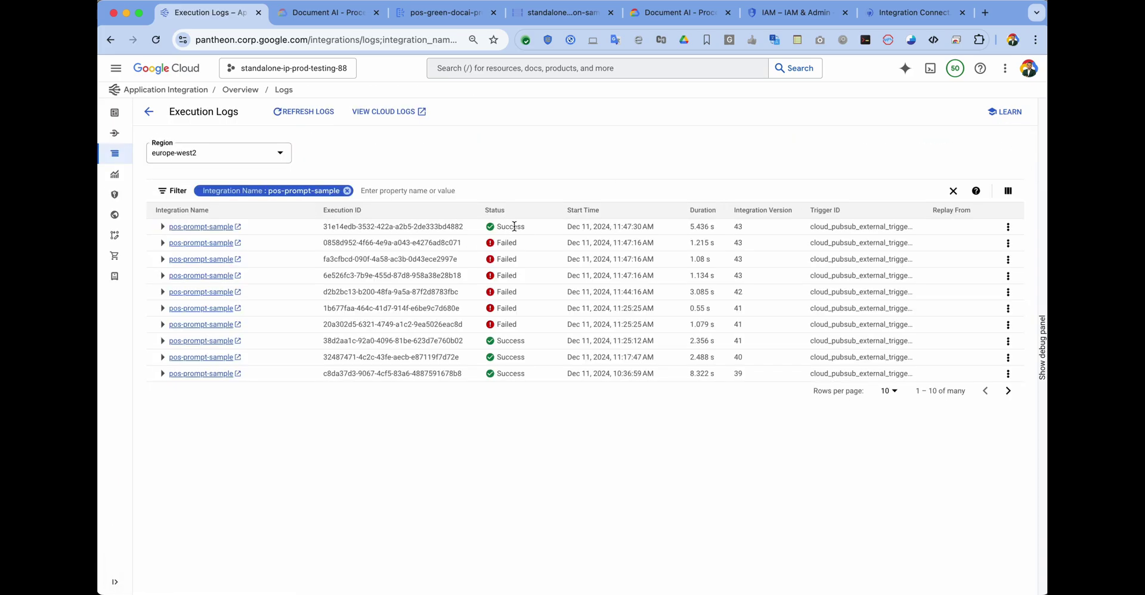
{"action": "left_click", "coordinate": [163, 243]}
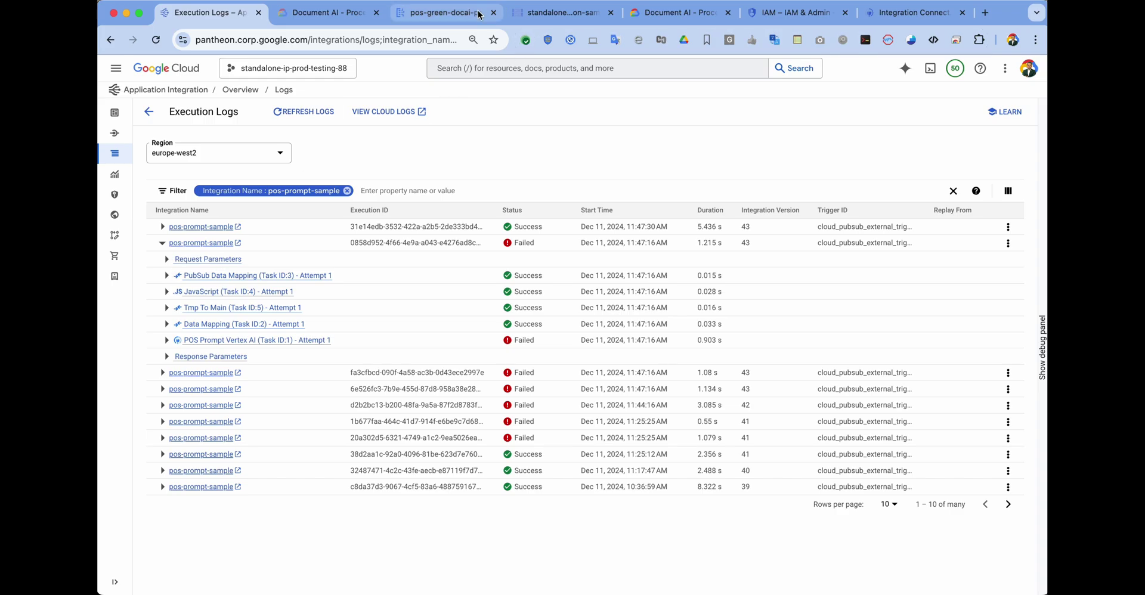
Check the contents of the vertex-ai-sample folder in the Cloud Storage bucket.
{"action": "left_click", "coordinate": [450, 22]}
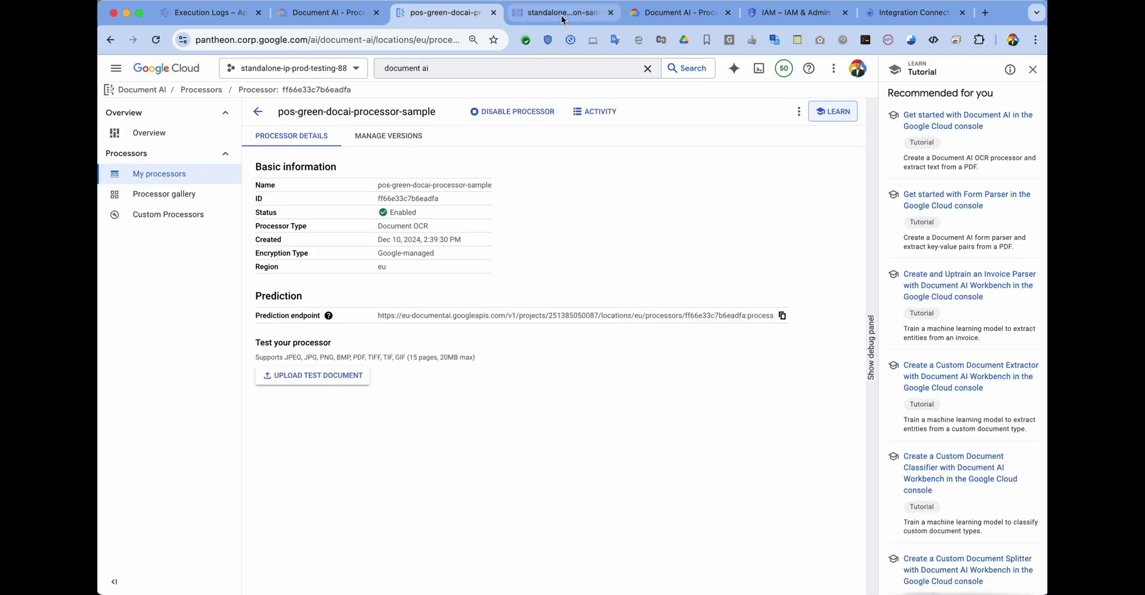
{"action": "left_click", "coordinate": [563, 13]}
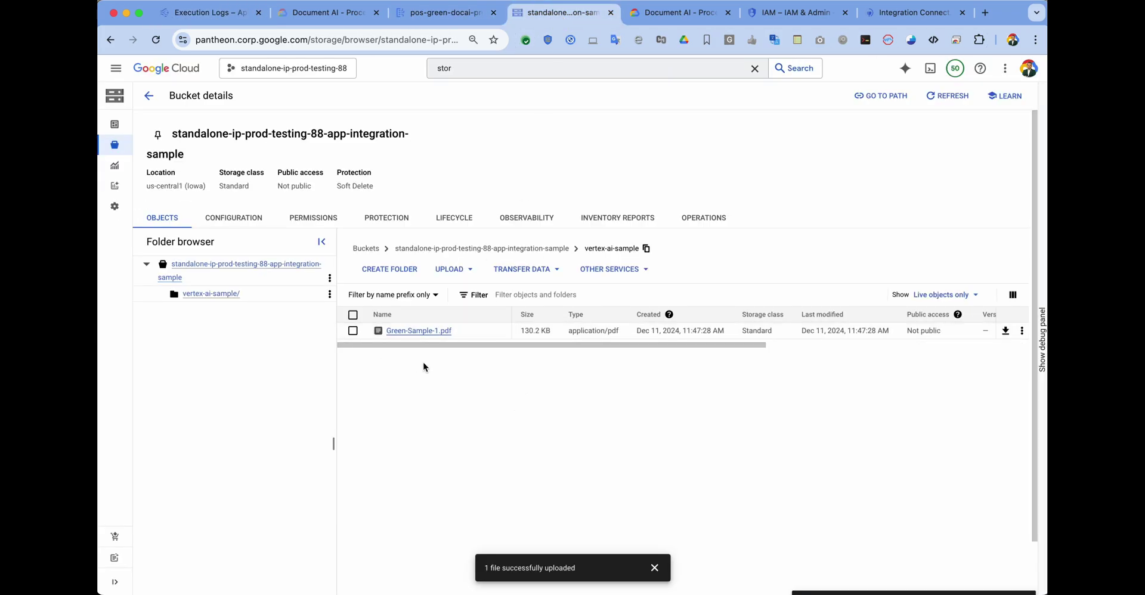
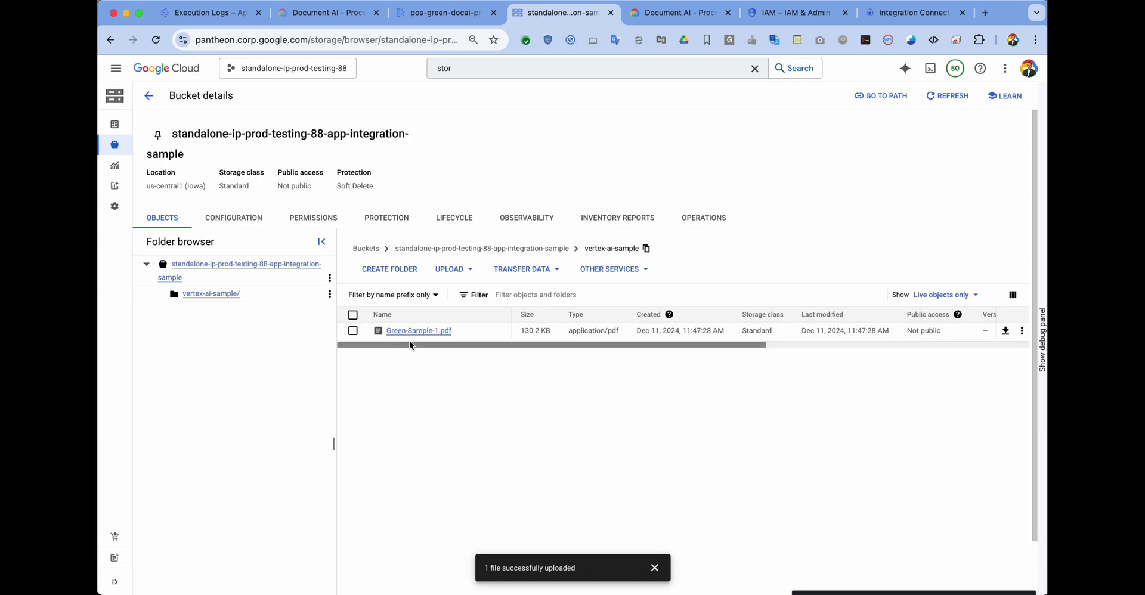
Examine the eventType attribute in the Pub/Sub message data of the failed execution's PubSub Data Mapping task.
{"action": "left_click", "coordinate": [210, 13]}
{"action": "left_click", "coordinate": [167, 276]}
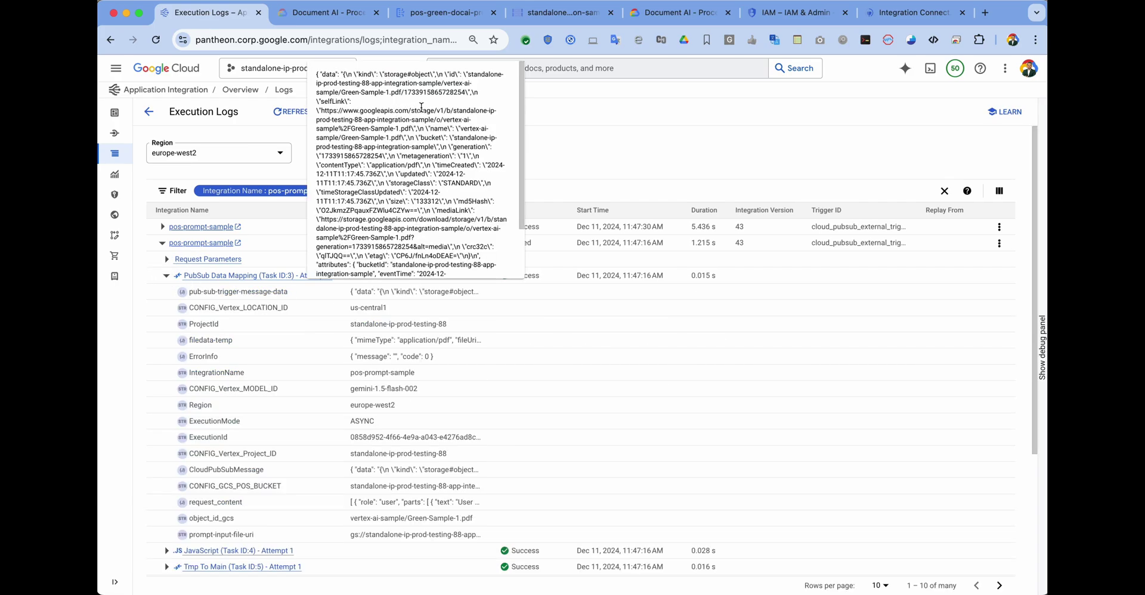
{"action": "scroll", "coordinate": [421, 107], "scroll_direction": "down", "scroll_amount": 2}
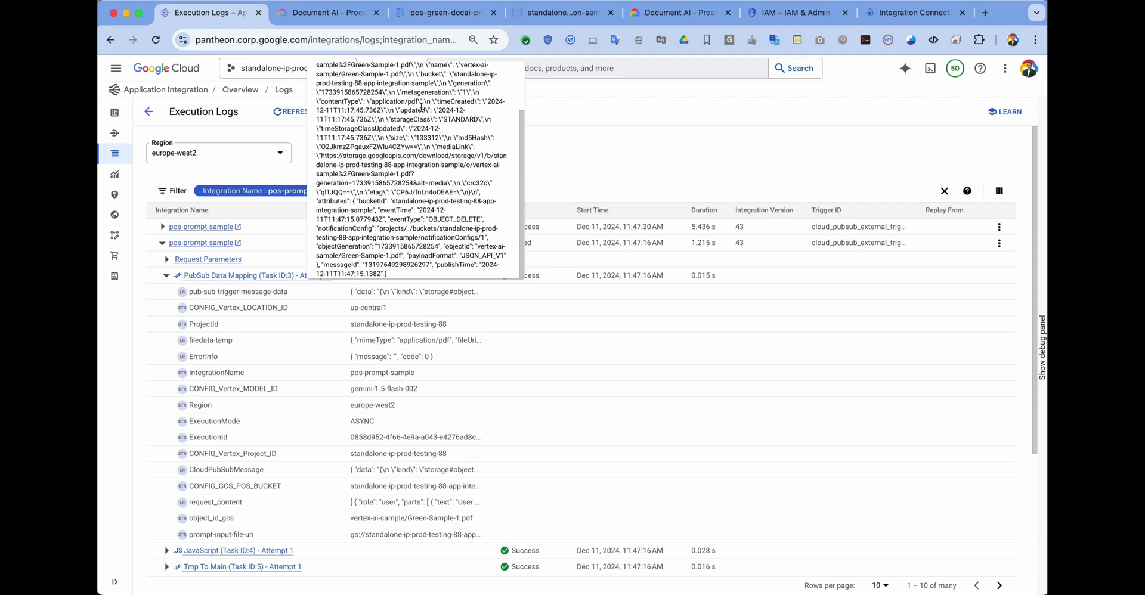
{"action": "double_click", "coordinate": [446, 225]}
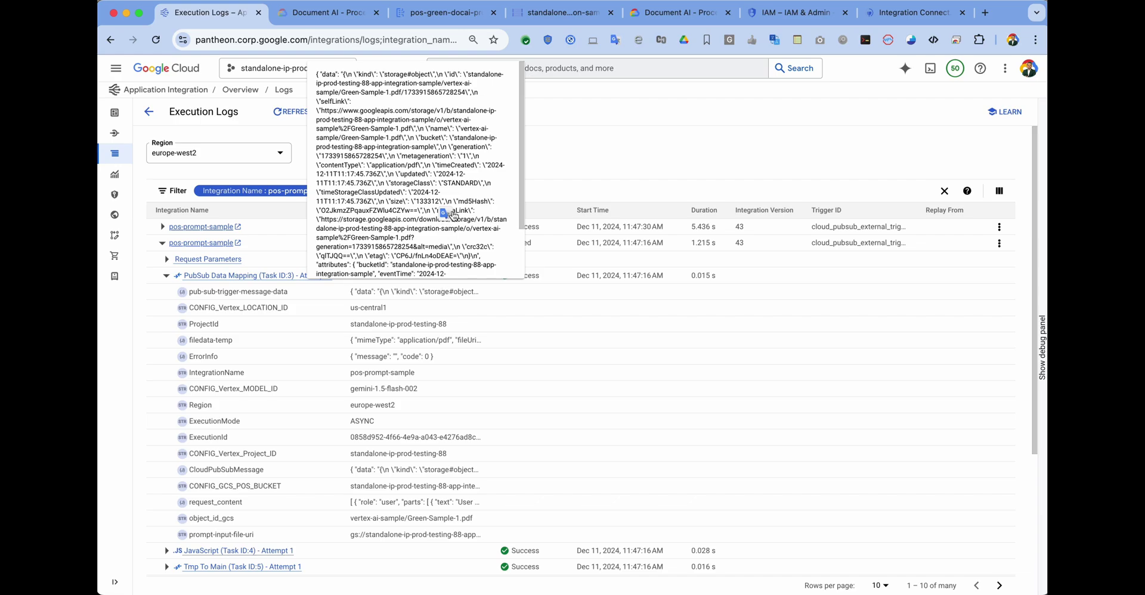
{"action": "scroll", "coordinate": [433, 236], "scroll_direction": "down", "scroll_amount": 2}
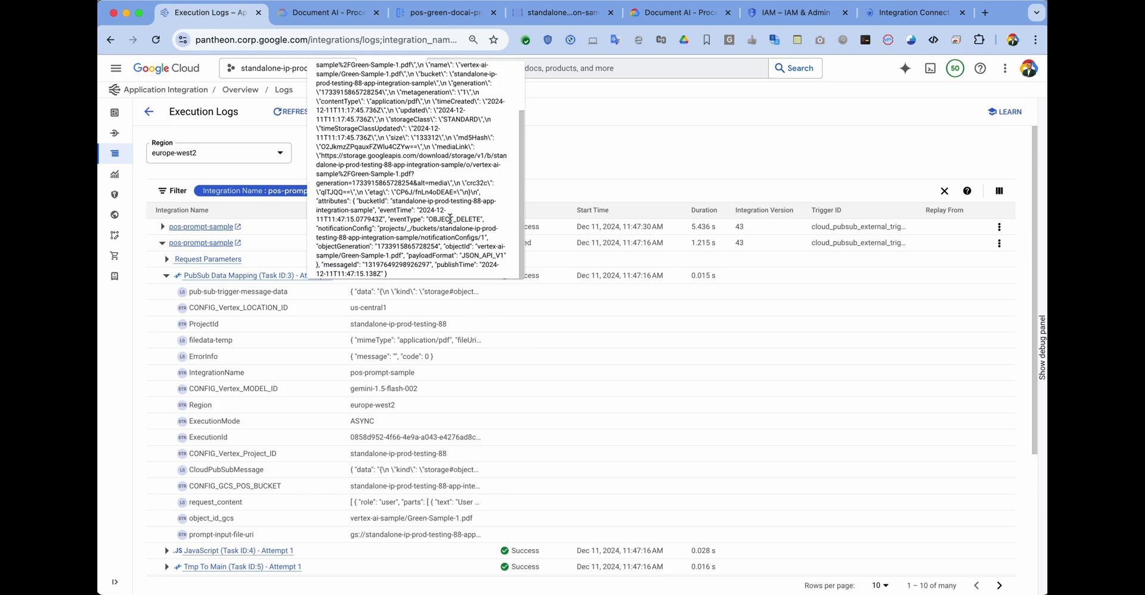
{"action": "left_click_drag", "start_coordinate": [430, 220], "coordinate": [480, 221]}
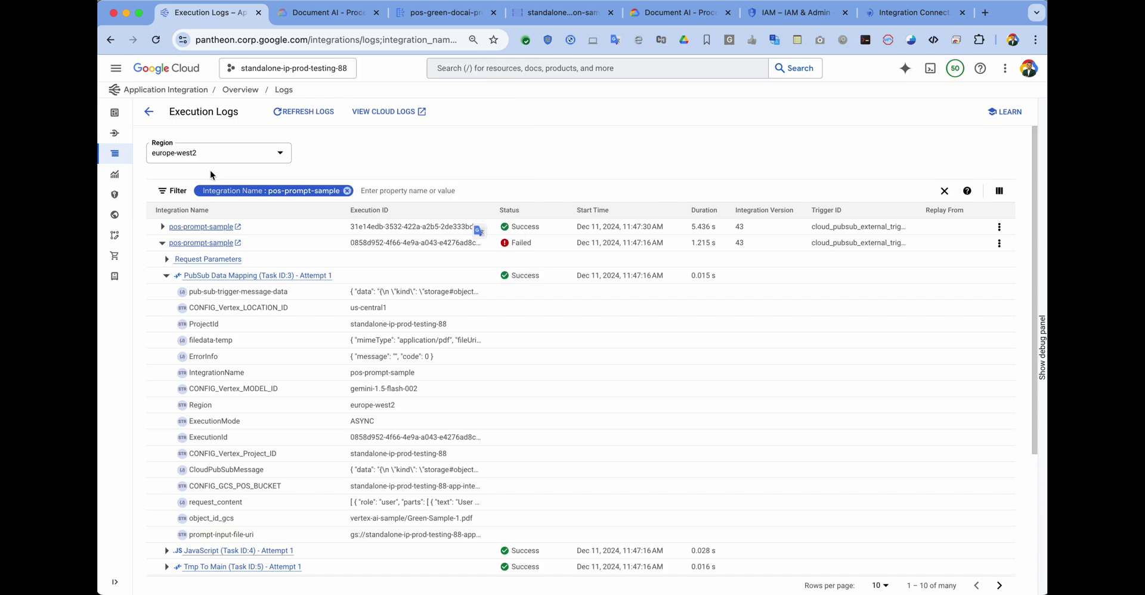
Return to the integration editor and inspect the edge between the Cloud Pub/Sub Trigger and PubSub Data Mapping.
{"action": "left_click", "coordinate": [149, 111]}
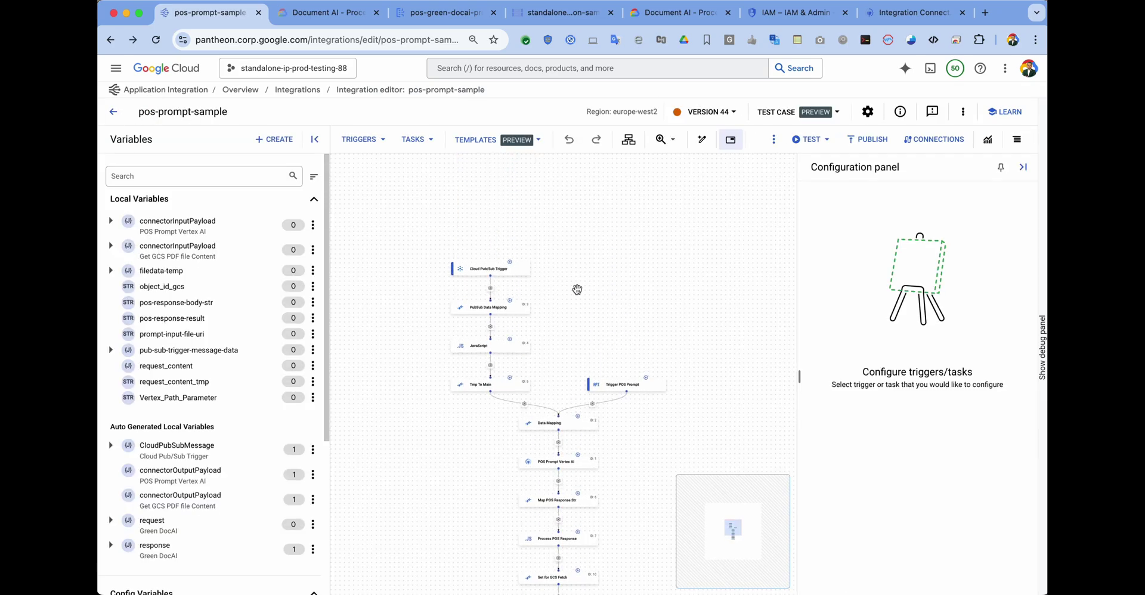
{"action": "left_click", "coordinate": [491, 288]}
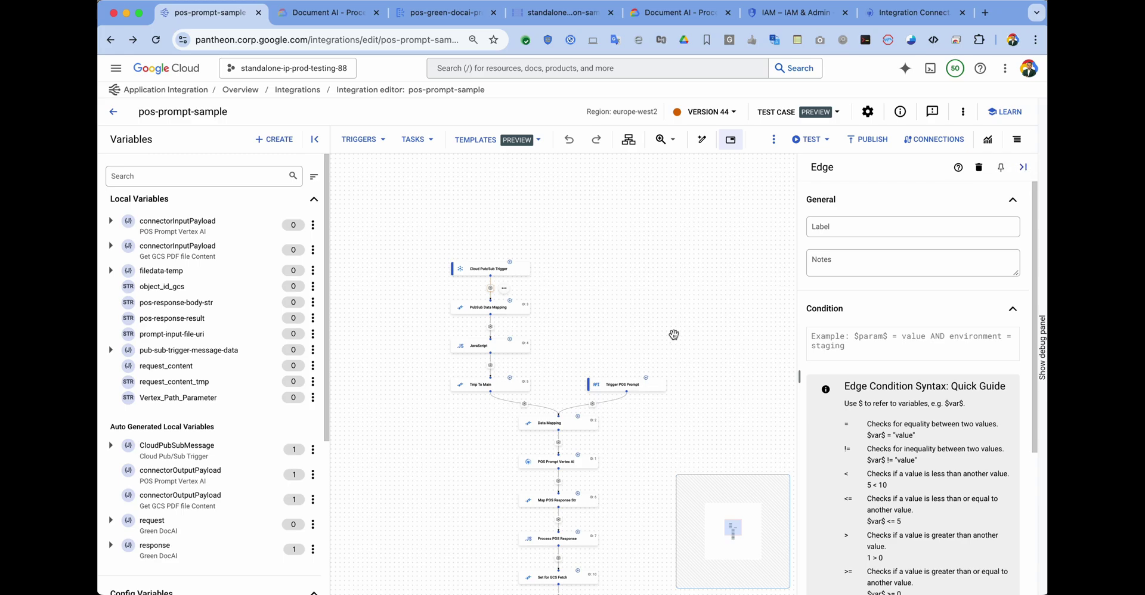
{"action": "left_click_drag", "start_coordinate": [672, 333], "coordinate": [675, 179]}
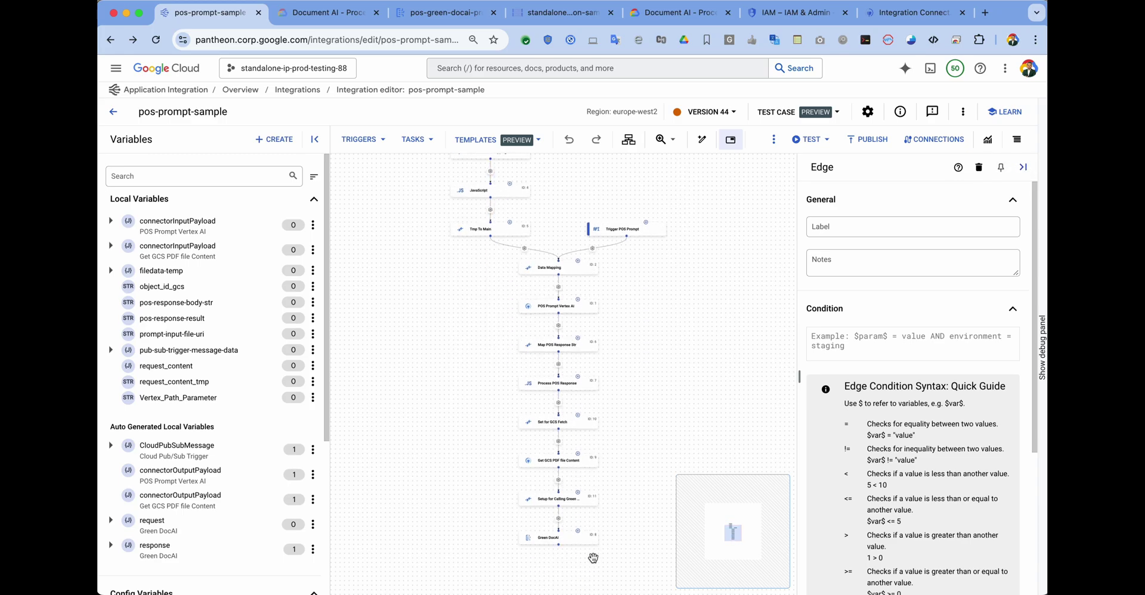
{"action": "scroll", "coordinate": [684, 289], "scroll_direction": "up", "scroll_amount": 5}
Create a string variable named GCS_Object_Event_Type with no variable type and a null default.
{"action": "left_click", "coordinate": [267, 139]}
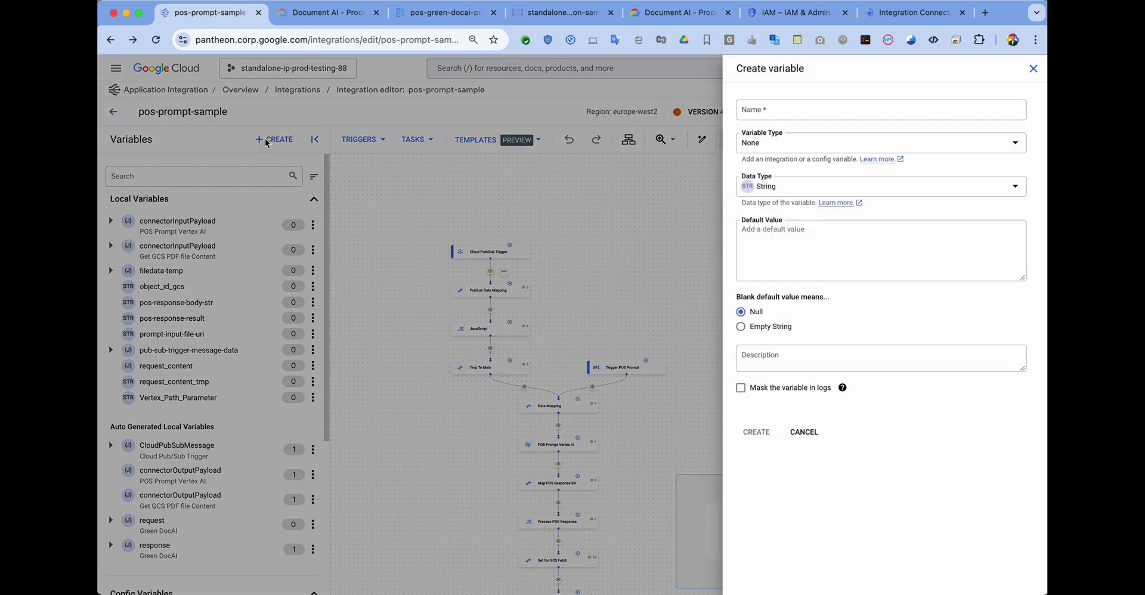
{"action": "left_click", "coordinate": [774, 109]}
{"action": "type", "text": "GCS_Object_Event_Type"}
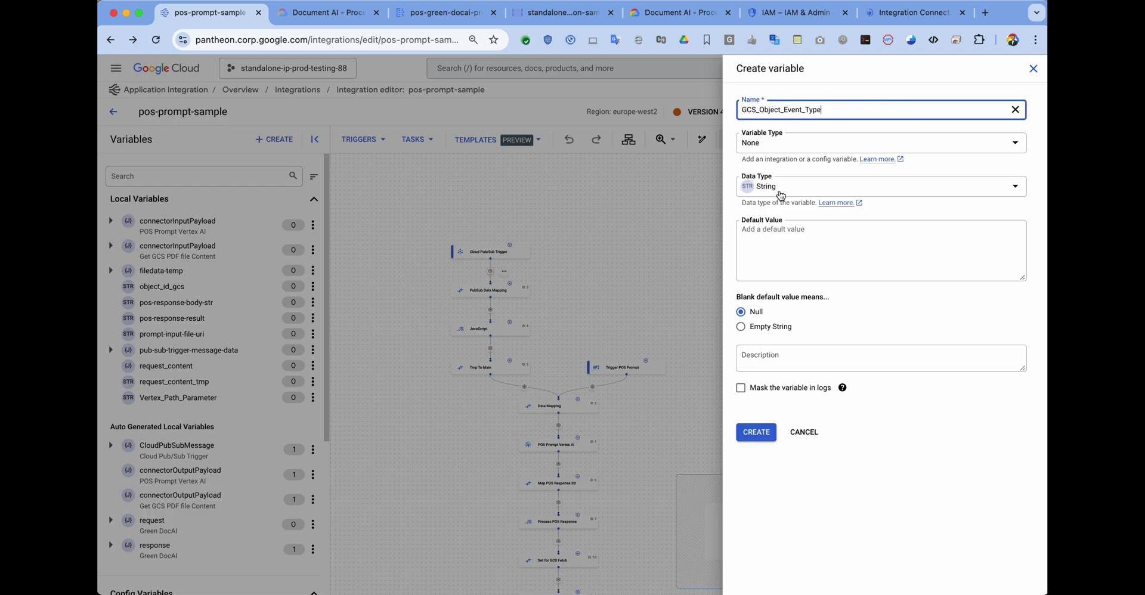
{"action": "left_click", "coordinate": [757, 433]}
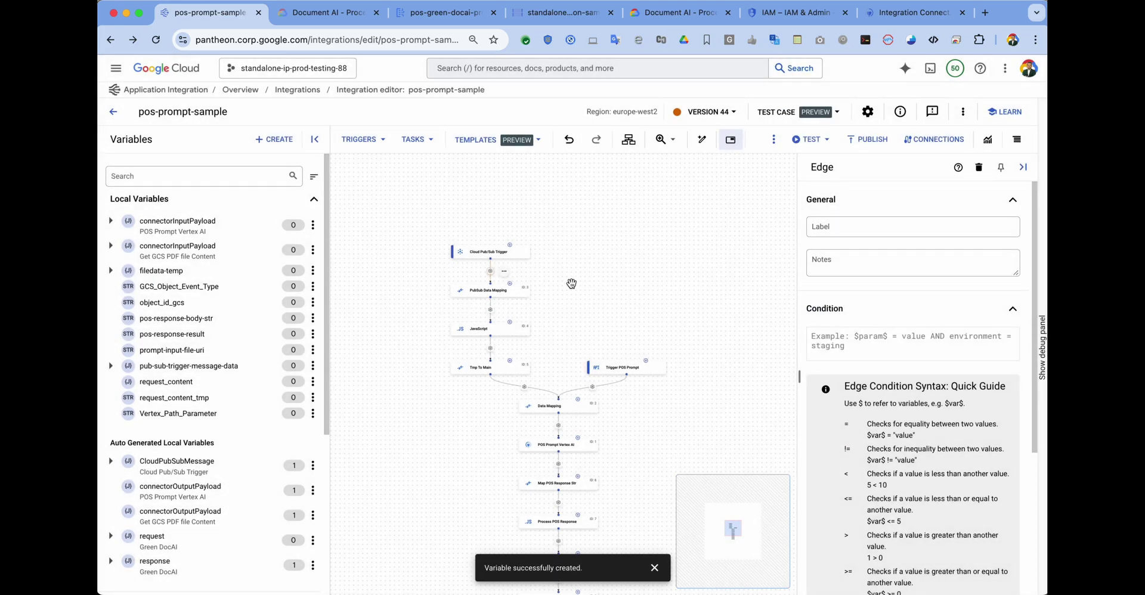
Open the mapping editor of the PubSub Data Mapping task and add GCS_Object_Event_Type as a new output row.
{"action": "scroll", "coordinate": [550, 369], "scroll_direction": "up", "scroll_amount": 5}
{"action": "left_click_drag", "start_coordinate": [551, 369], "coordinate": [741, 457]}
{"action": "left_click_drag", "start_coordinate": [563, 222], "coordinate": [581, 423]}
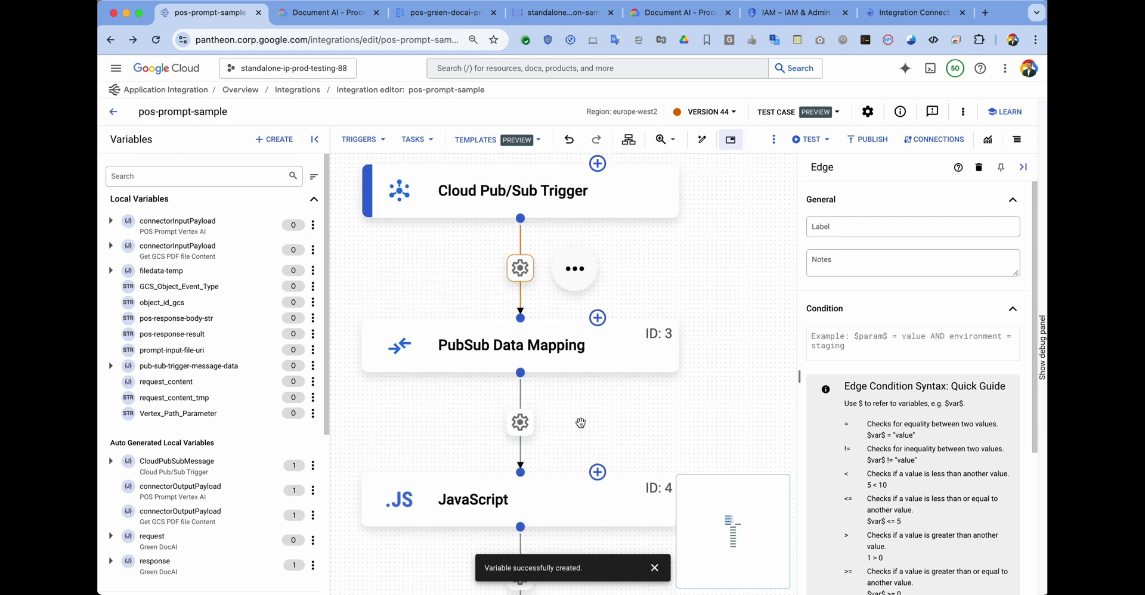
{"action": "left_click", "coordinate": [519, 346]}
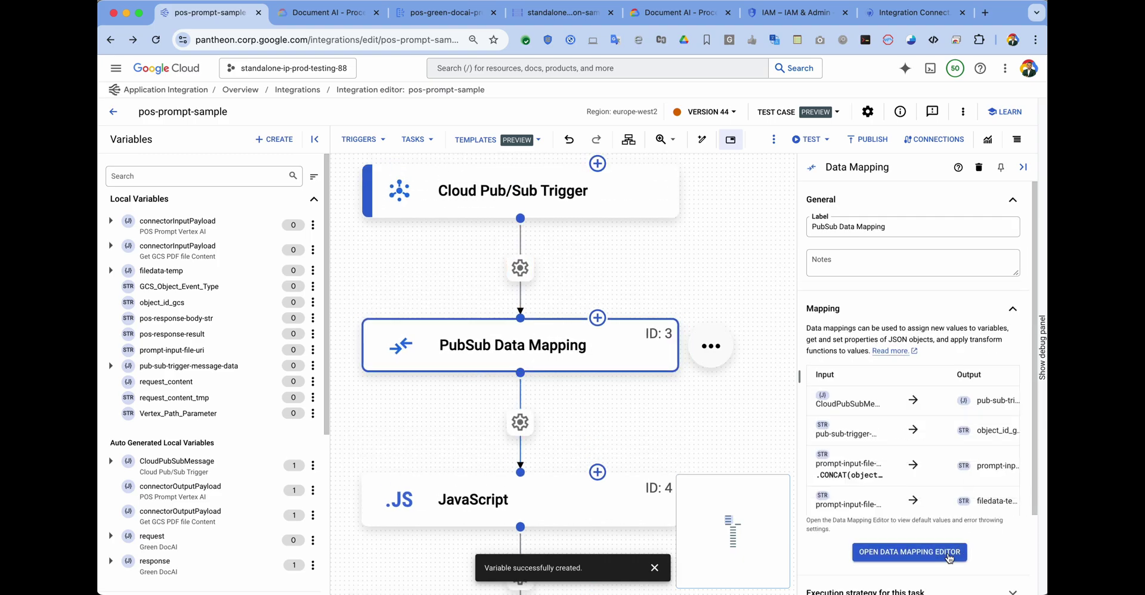
{"action": "left_click", "coordinate": [959, 553]}
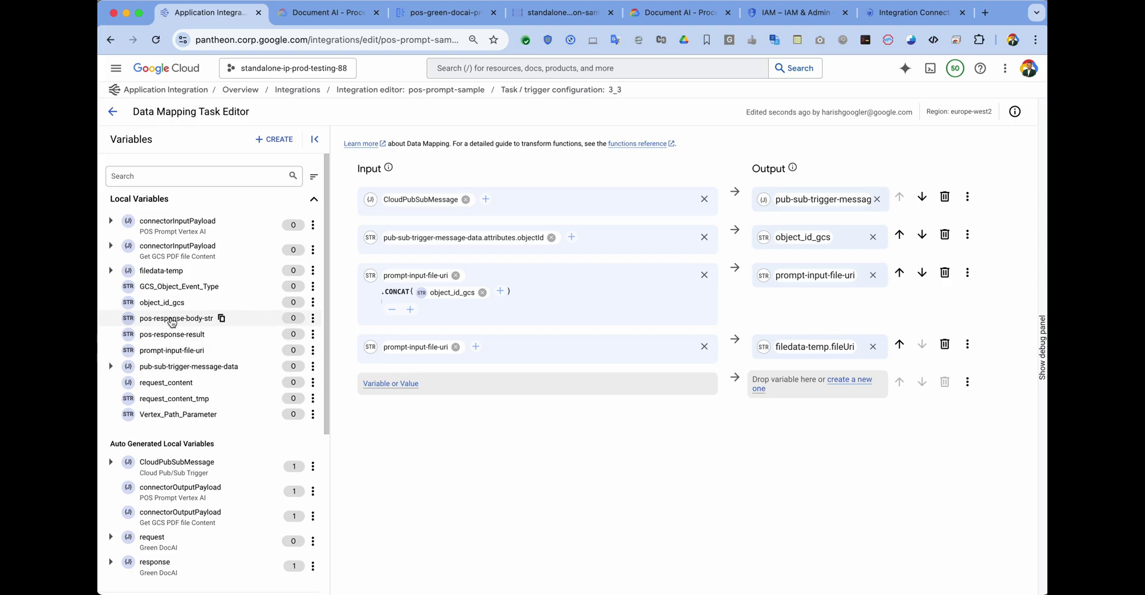
{"action": "left_click_drag", "start_coordinate": [173, 287], "coordinate": [805, 383]}
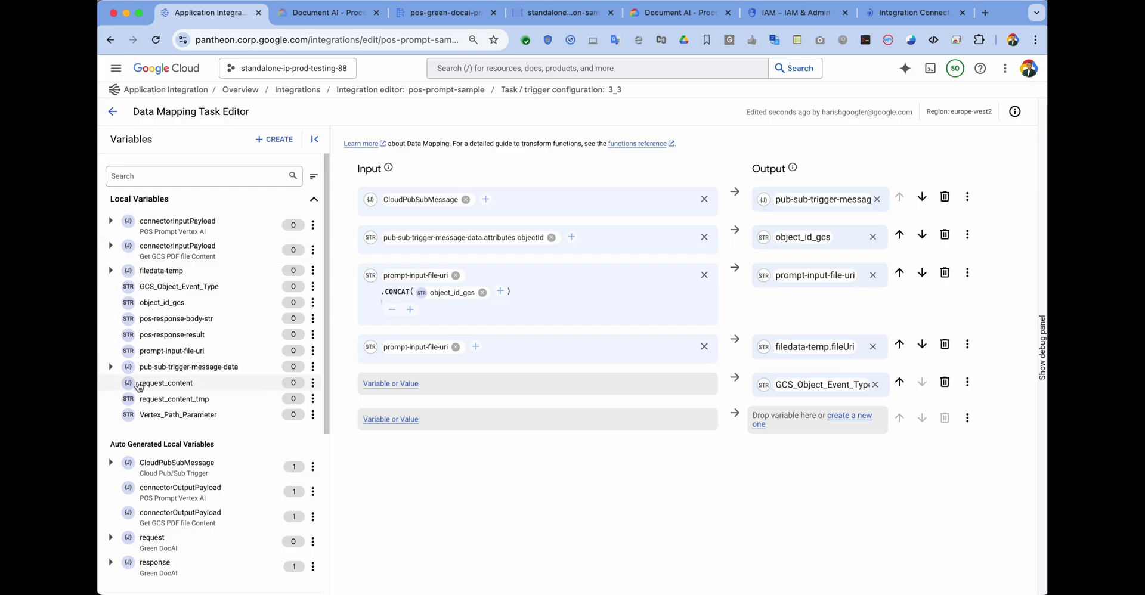
Map pub-sub-trigger-message-data.attributes.eventType as the input for GCS_Object_Event_Type and return to the integration canvas.
{"action": "left_click", "coordinate": [112, 367]}
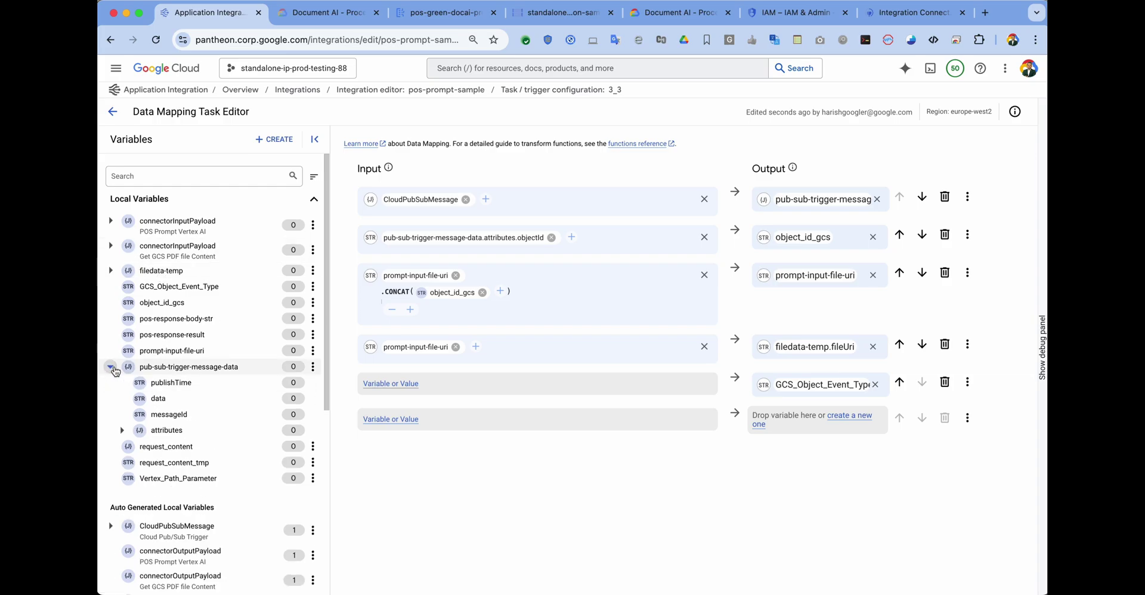
{"action": "left_click", "coordinate": [121, 430]}
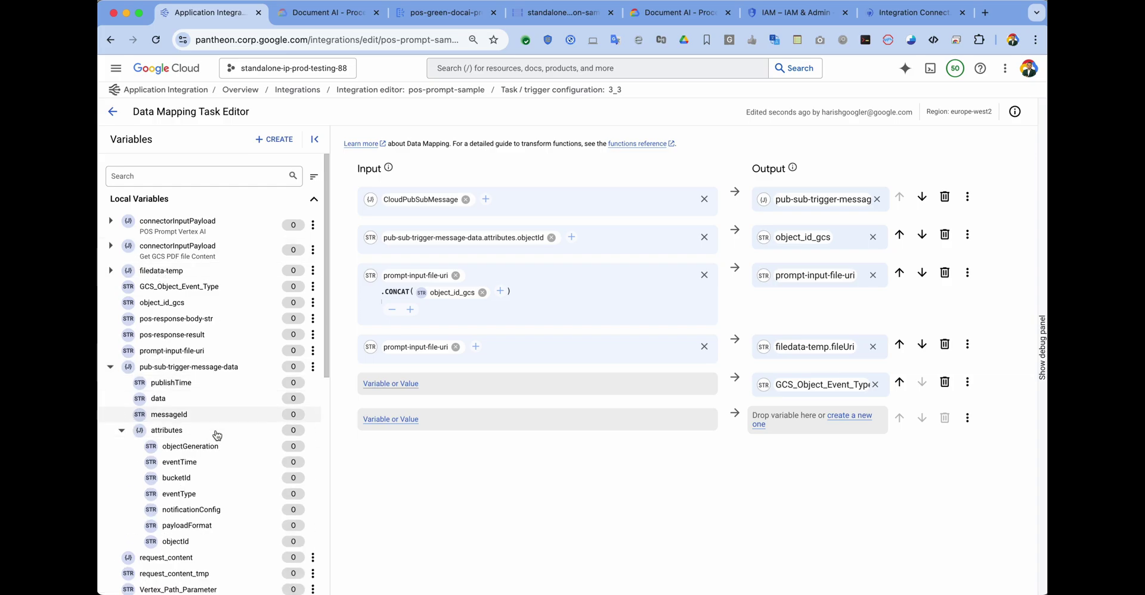
{"action": "left_click_drag", "start_coordinate": [177, 494], "coordinate": [400, 384]}
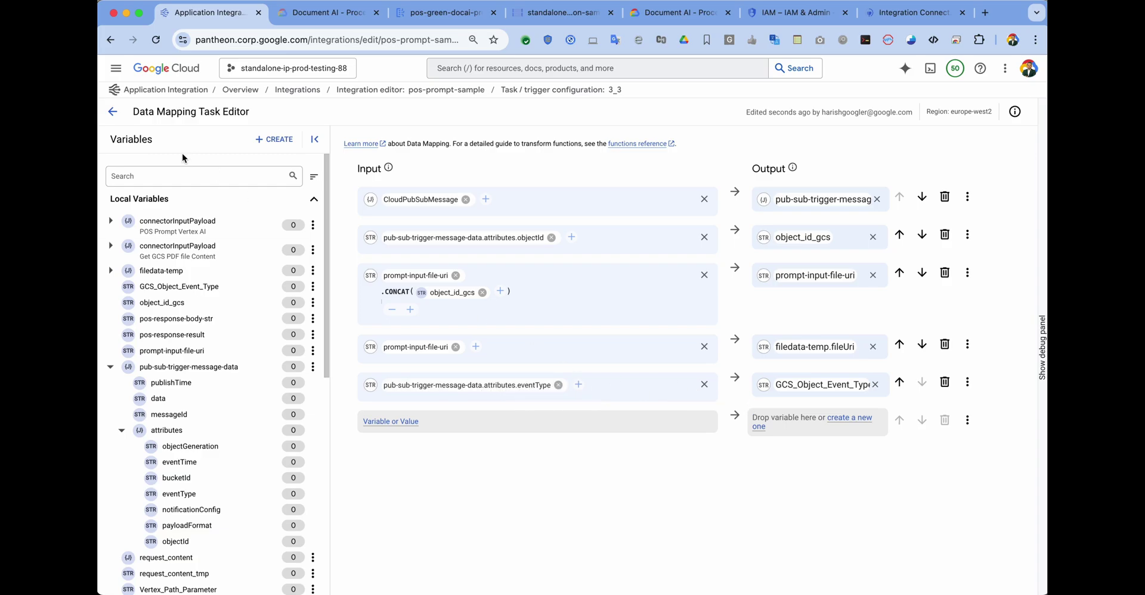
{"action": "left_click", "coordinate": [113, 113]}
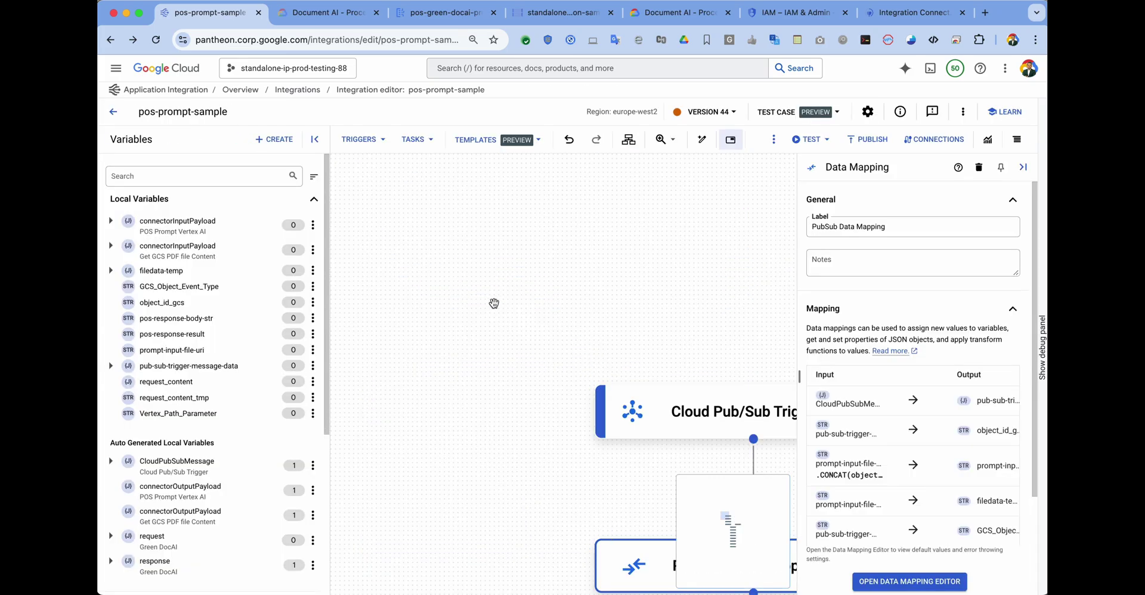
Start a condition on the edge between PubSub Data Mapping and JavaScript with "$GCS_Object_Event_Type$ =".
{"action": "left_click_drag", "start_coordinate": [685, 322], "coordinate": [642, 205]}
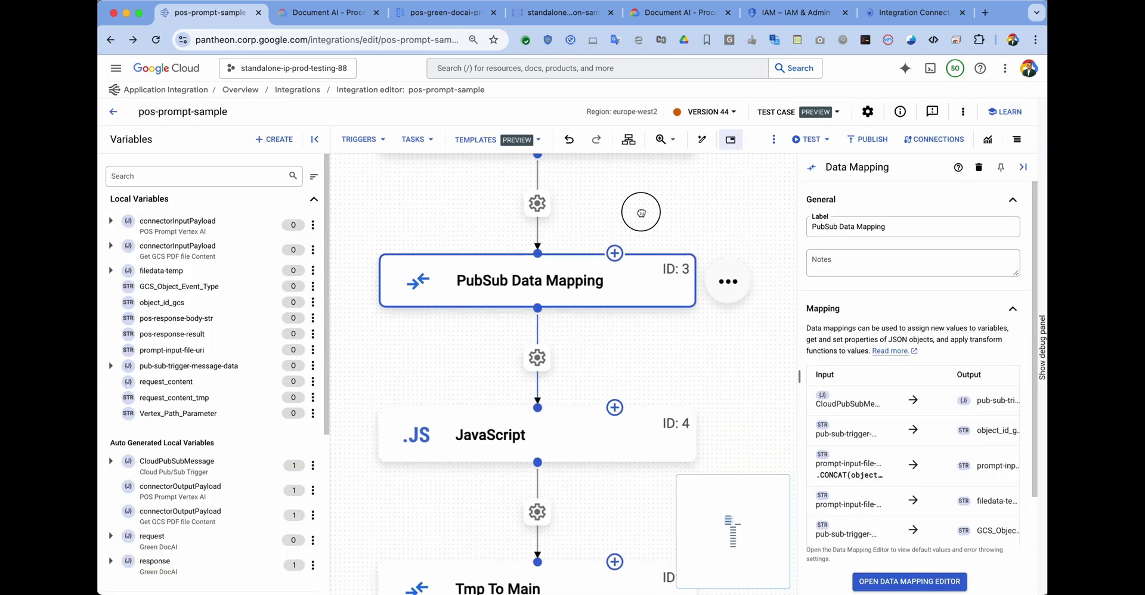
{"action": "left_click", "coordinate": [538, 337]}
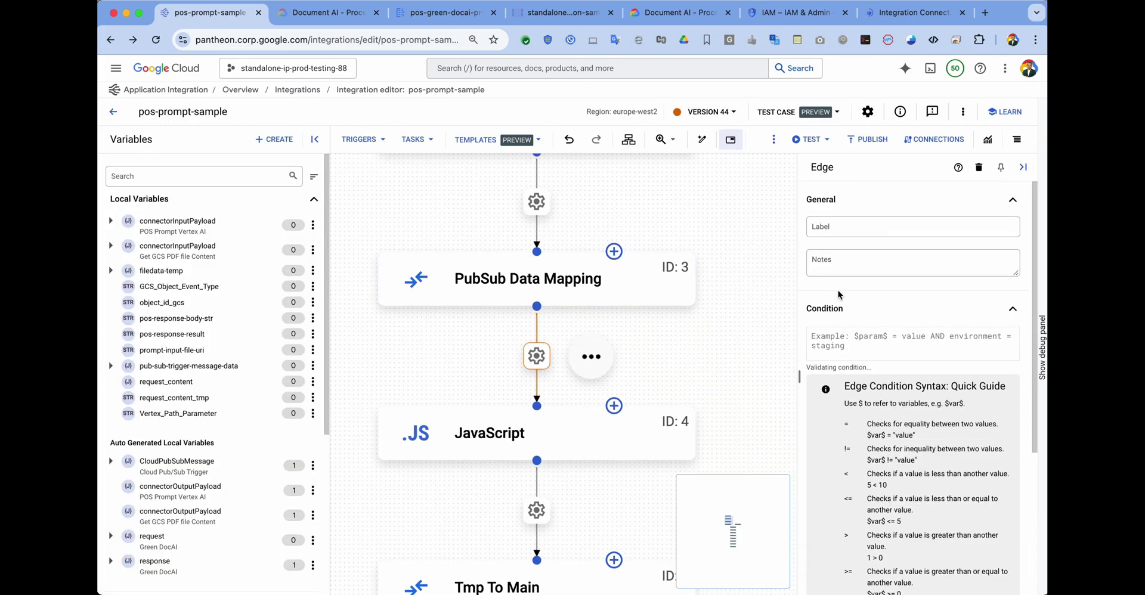
{"action": "left_click", "coordinate": [836, 346]}
{"action": "type", "text": "$"}
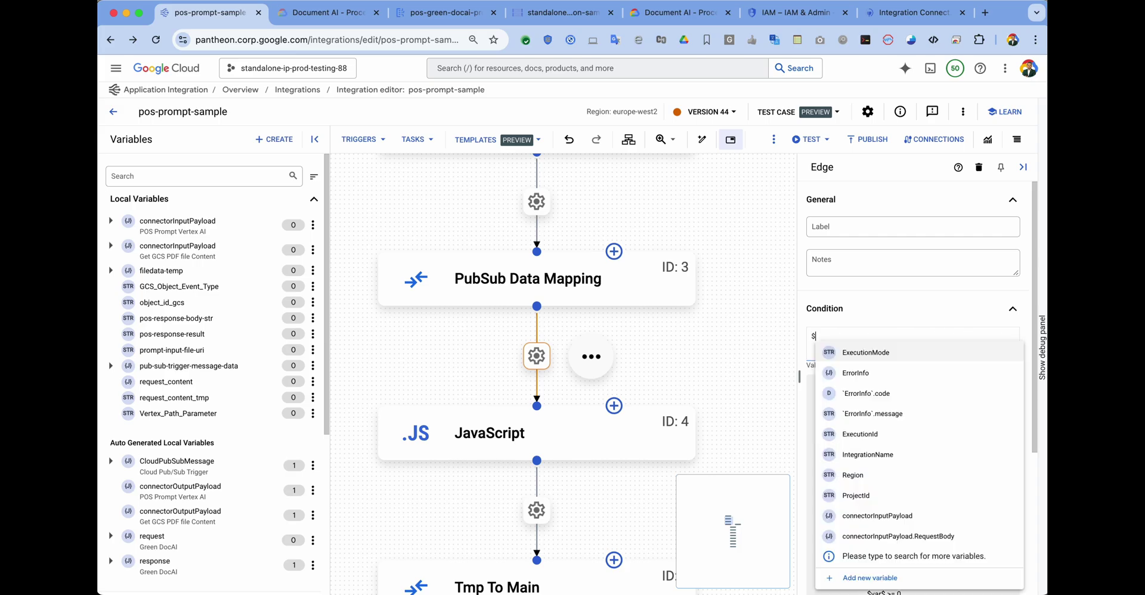
{"action": "type", "text": "typ"}
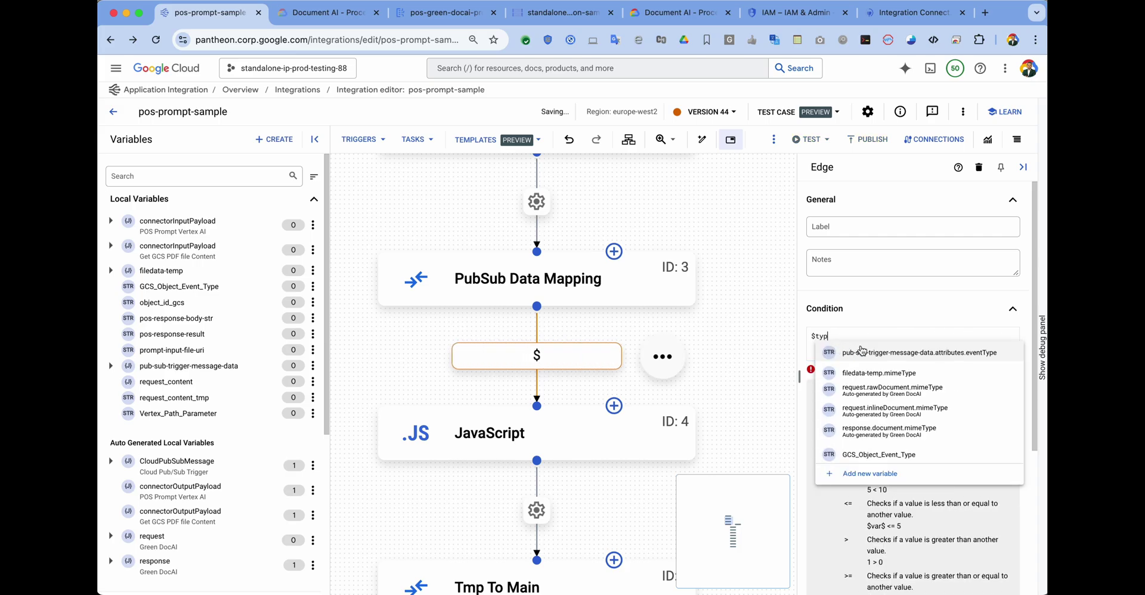
{"action": "left_click", "coordinate": [883, 455]}
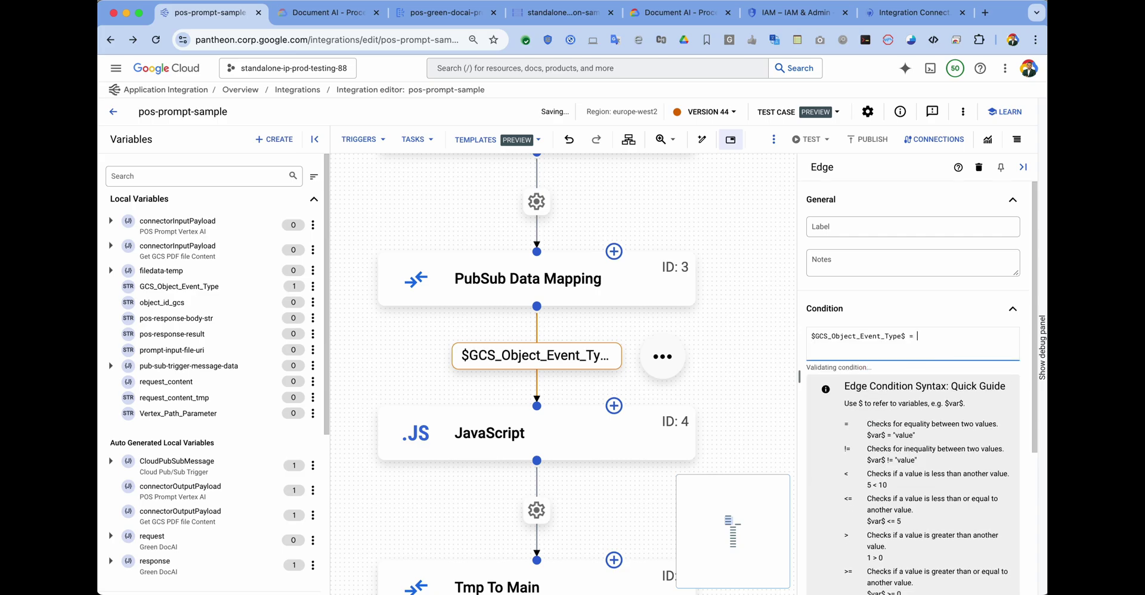
{"action": "type", "text": "0"}
{"action": "double_click", "coordinate": [945, 336]}
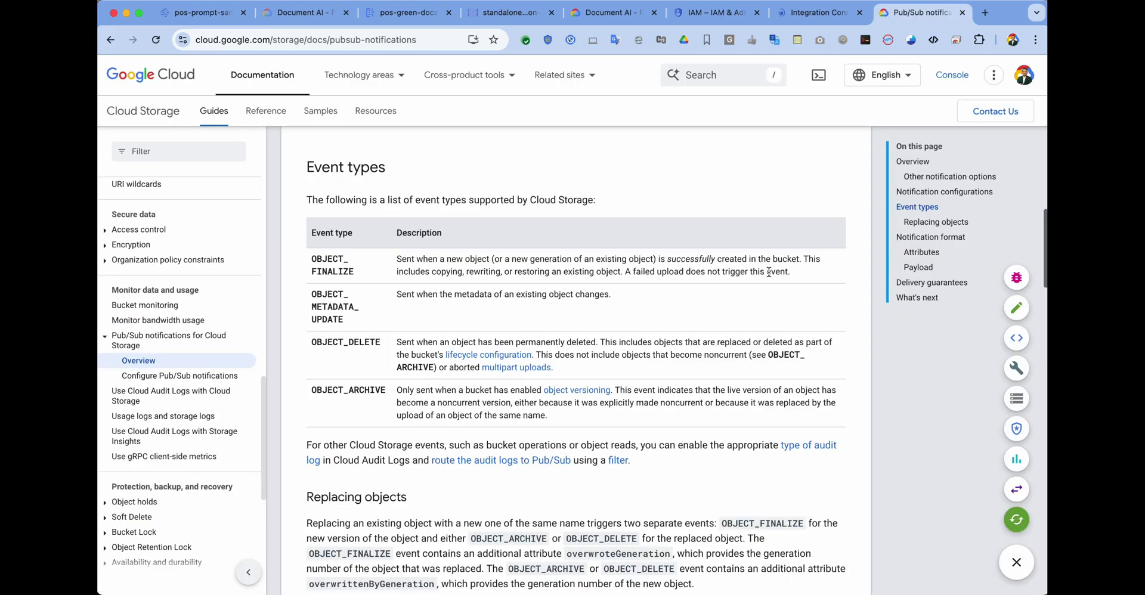
Copy the OBJECT_FINALIZE event type name from the Event types table in the Cloud Storage Pub/Sub notifications documentation.
{"action": "scroll", "coordinate": [769, 271], "scroll_direction": "up", "scroll_amount": 15}
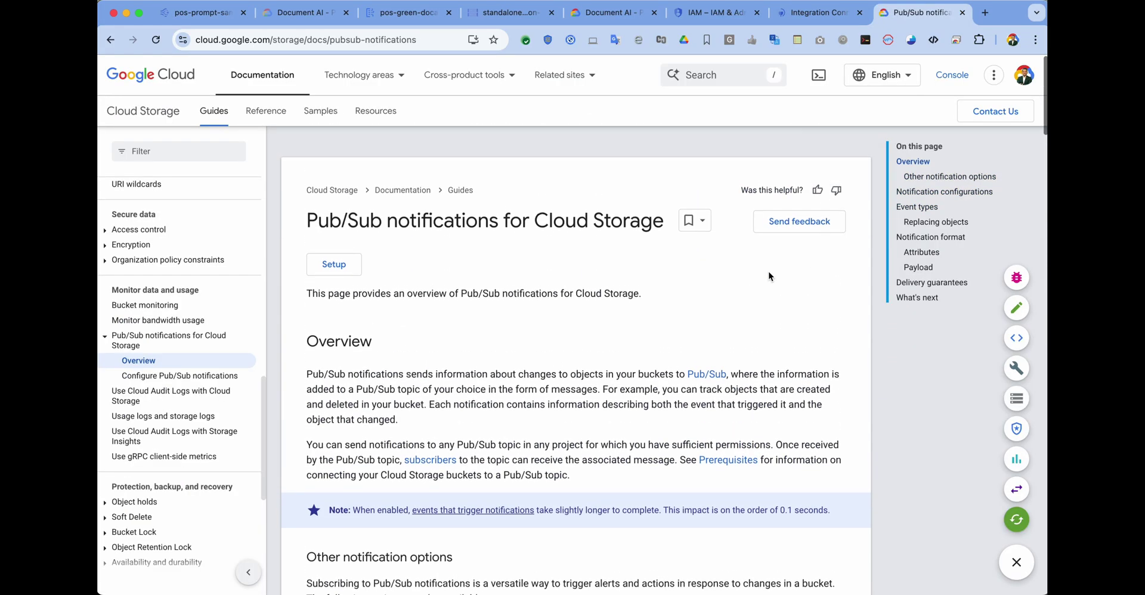
{"action": "scroll", "coordinate": [600, 245], "scroll_direction": "down", "scroll_amount": 15}
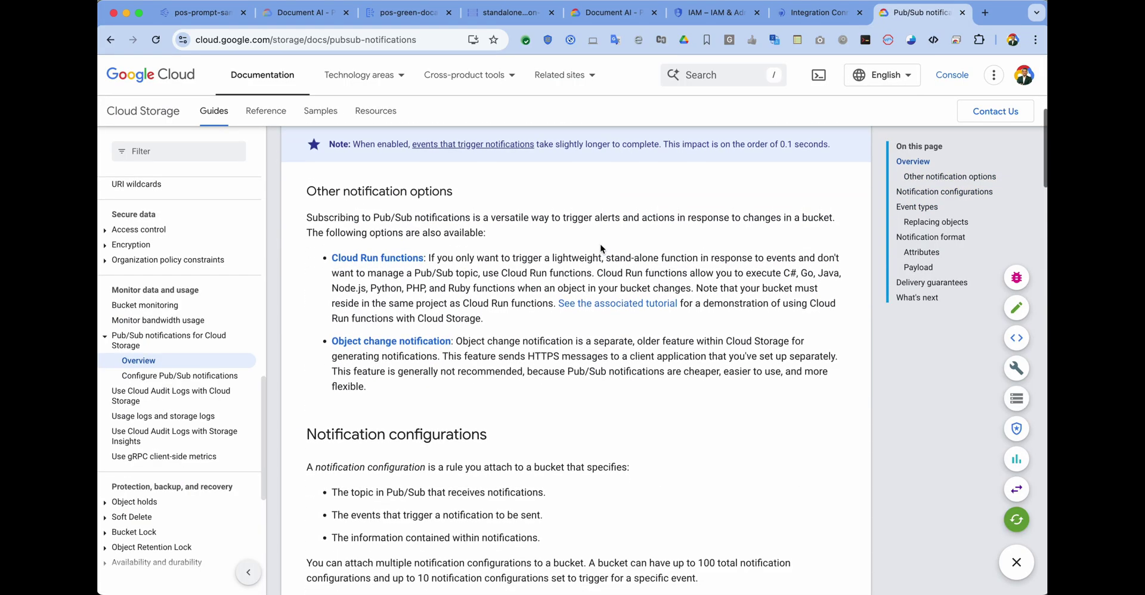
{"action": "left_click_drag", "start_coordinate": [310, 248], "coordinate": [382, 269]}
{"action": "key", "text": "super+c"}
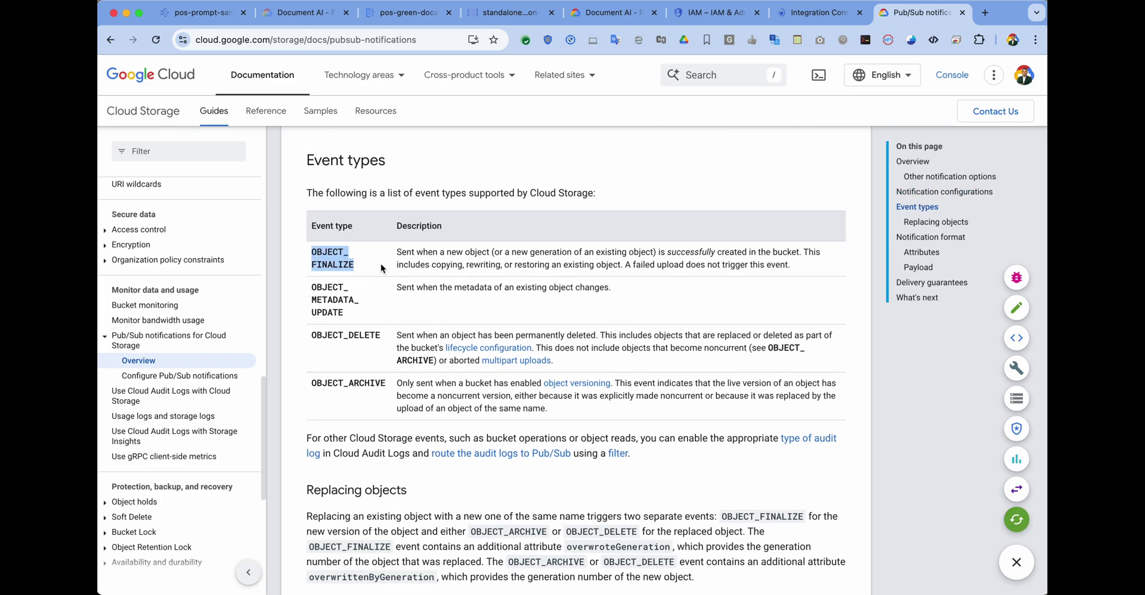
Complete the edge condition after PubSub Data Mapping with the value "OBJECT_FINALIZE" and label the edge "<New File Added on GCS>".
{"action": "left_click", "coordinate": [200, 15]}
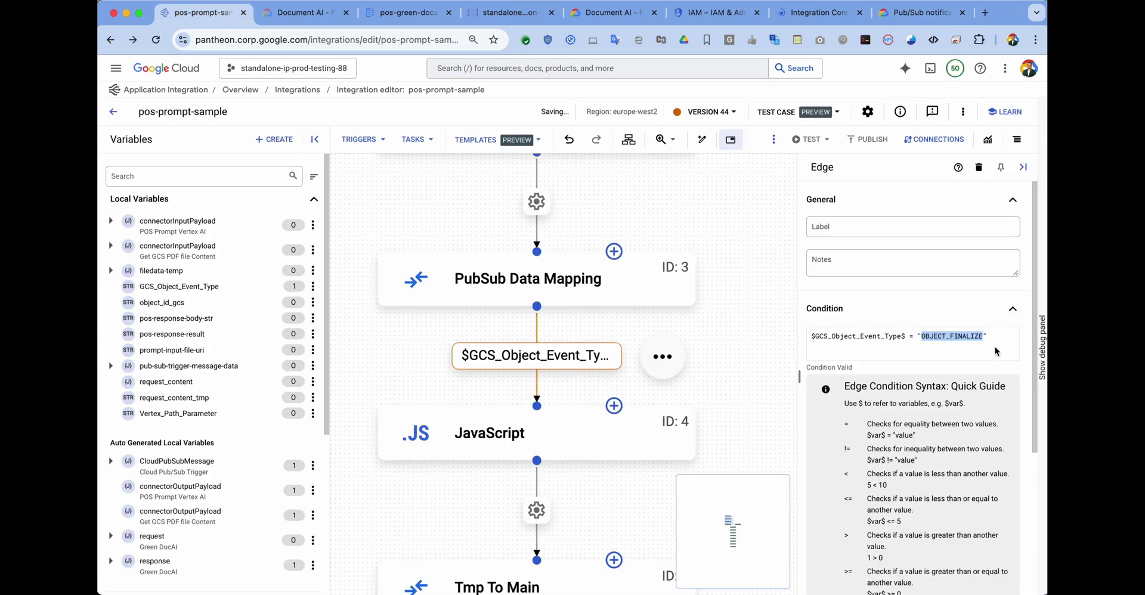
{"action": "key", "text": "super+v"}
{"action": "double_click", "coordinate": [938, 339]}
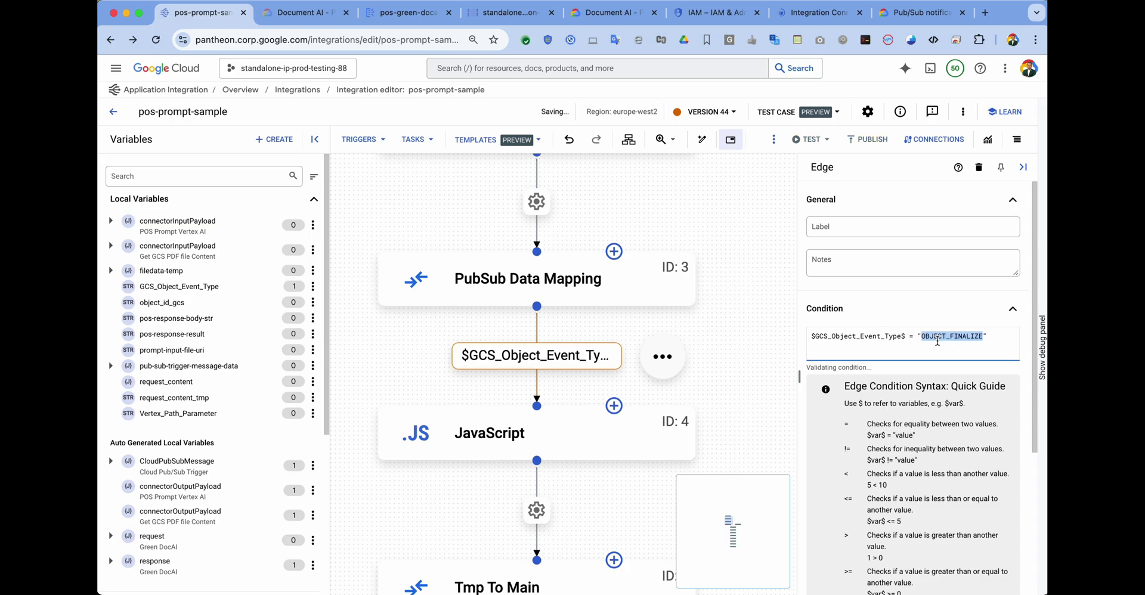
{"action": "left_click", "coordinate": [854, 225]}
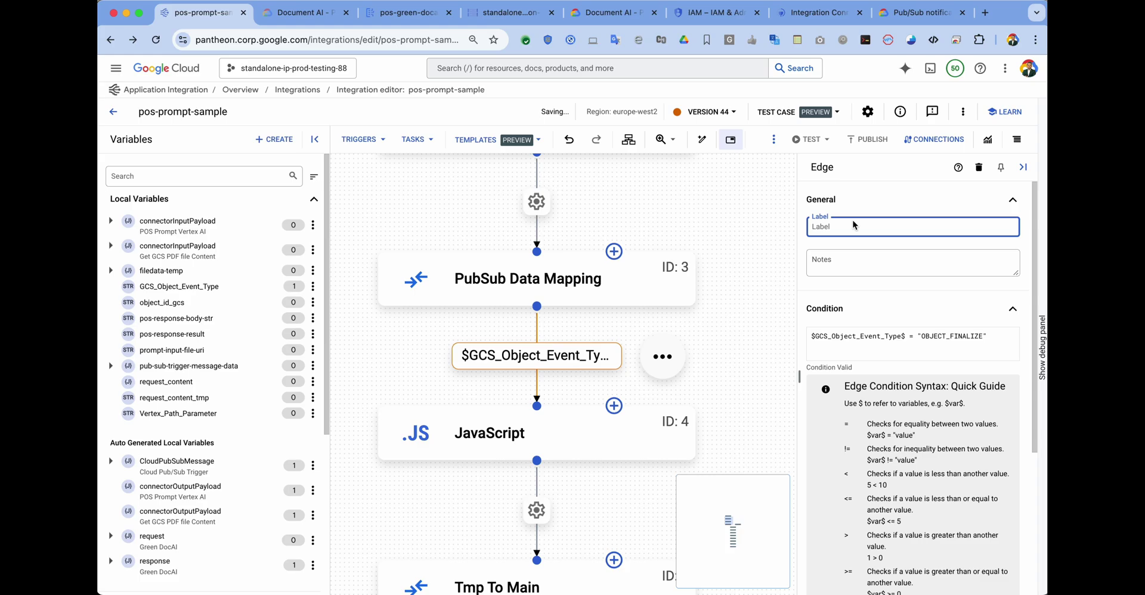
{"action": "type", "text": "<NBw File Added on GCS>"}
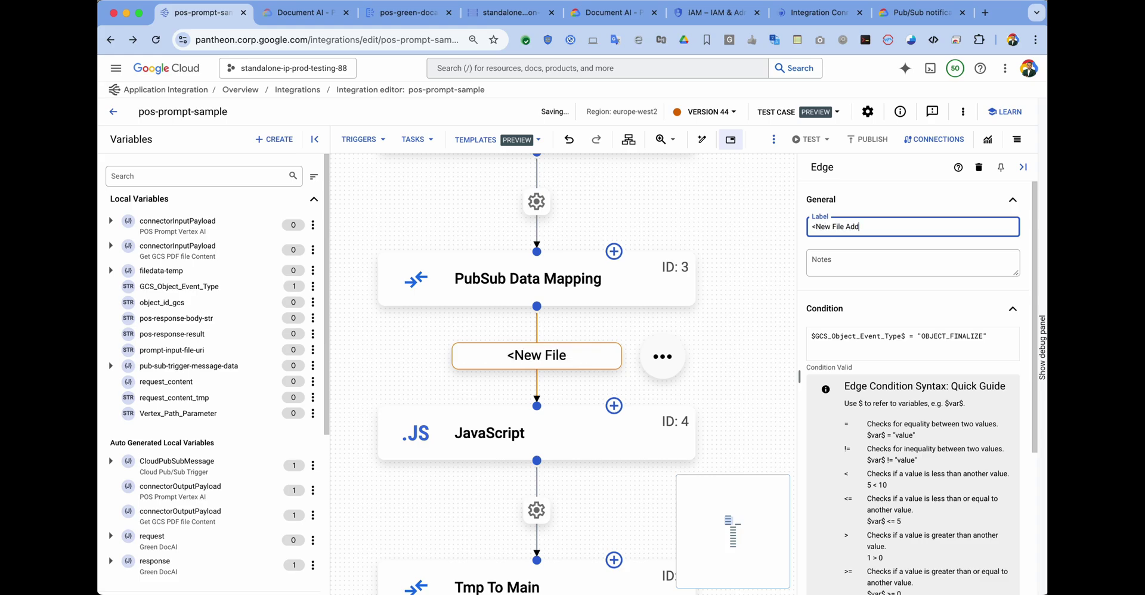
Label the edge between Get GCS PDF file Content and Setup for Calling Green Doc as "Green".
{"action": "left_click", "coordinate": [654, 129]}
{"action": "left_click", "coordinate": [665, 139]}
{"action": "left_click", "coordinate": [686, 196]}
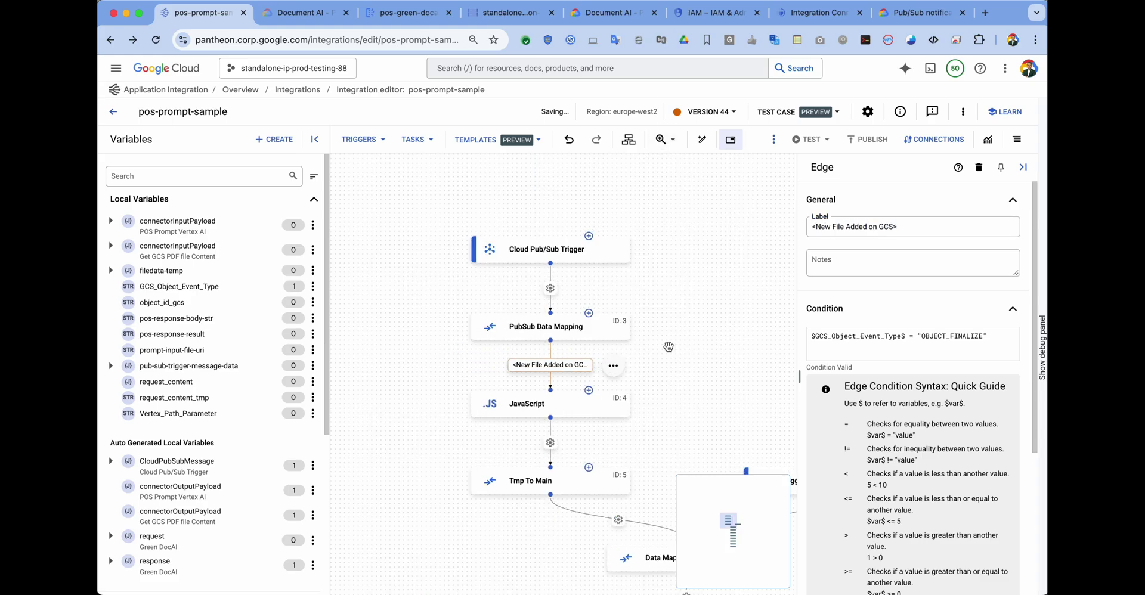
{"action": "left_click_drag", "start_coordinate": [668, 421], "coordinate": [560, 248]}
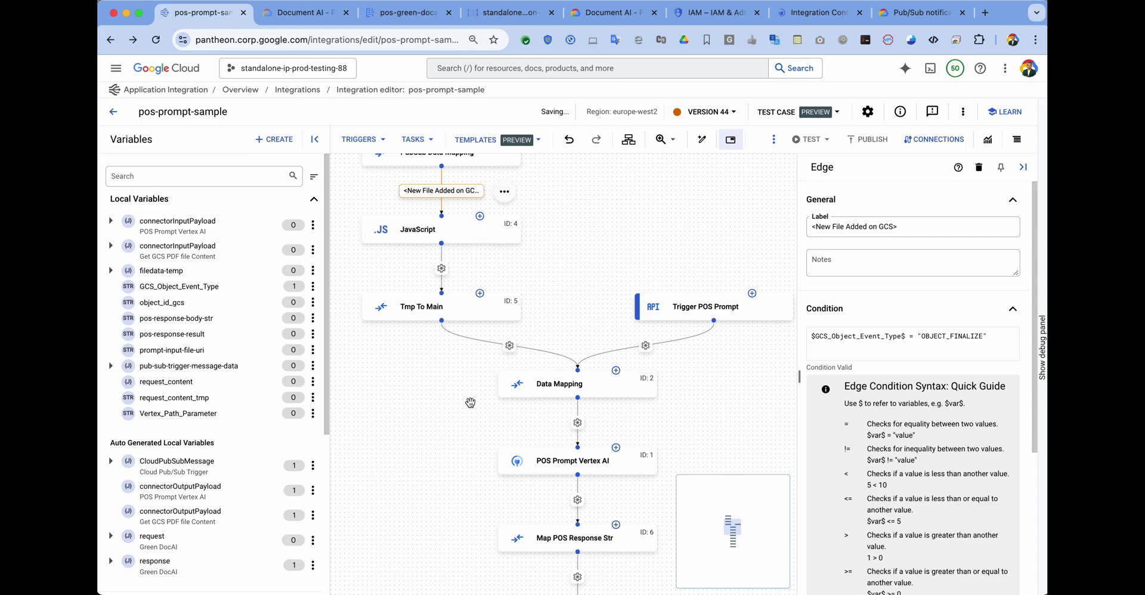
{"action": "left_click_drag", "start_coordinate": [571, 281], "coordinate": [557, 163]}
{"action": "left_click_drag", "start_coordinate": [707, 369], "coordinate": [682, 188]}
{"action": "scroll", "coordinate": [677, 197], "scroll_direction": "down", "scroll_amount": 5}
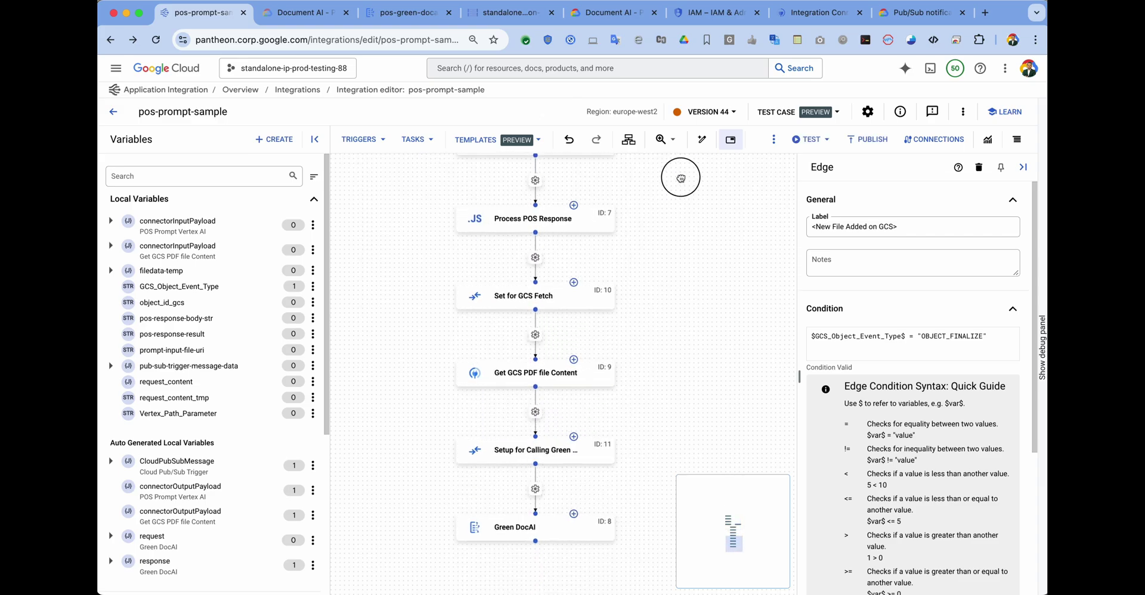
{"action": "left_click_drag", "start_coordinate": [680, 317], "coordinate": [668, 319]}
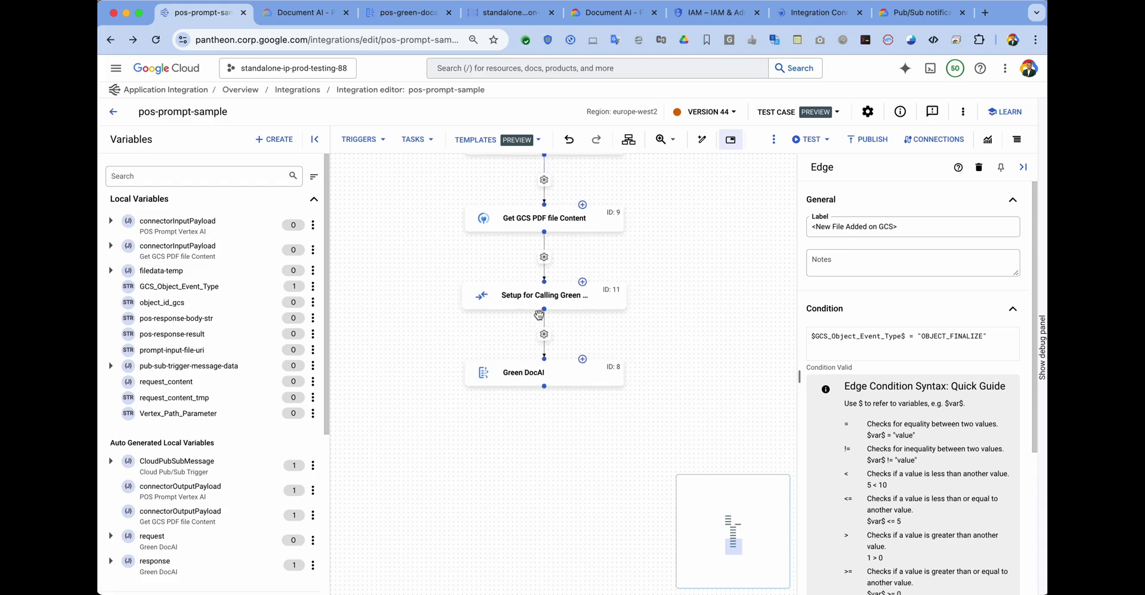
{"action": "left_click", "coordinate": [578, 256]}
{"action": "left_click_drag", "start_coordinate": [578, 256], "coordinate": [580, 300]}
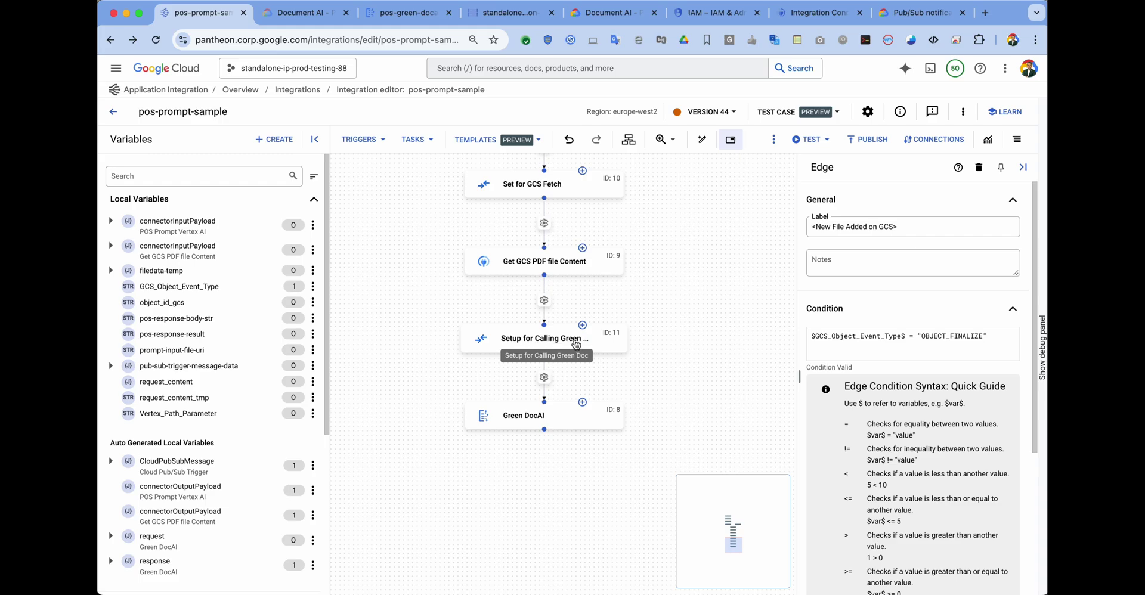
{"action": "left_click", "coordinate": [545, 293]}
{"action": "left_click", "coordinate": [836, 228]}
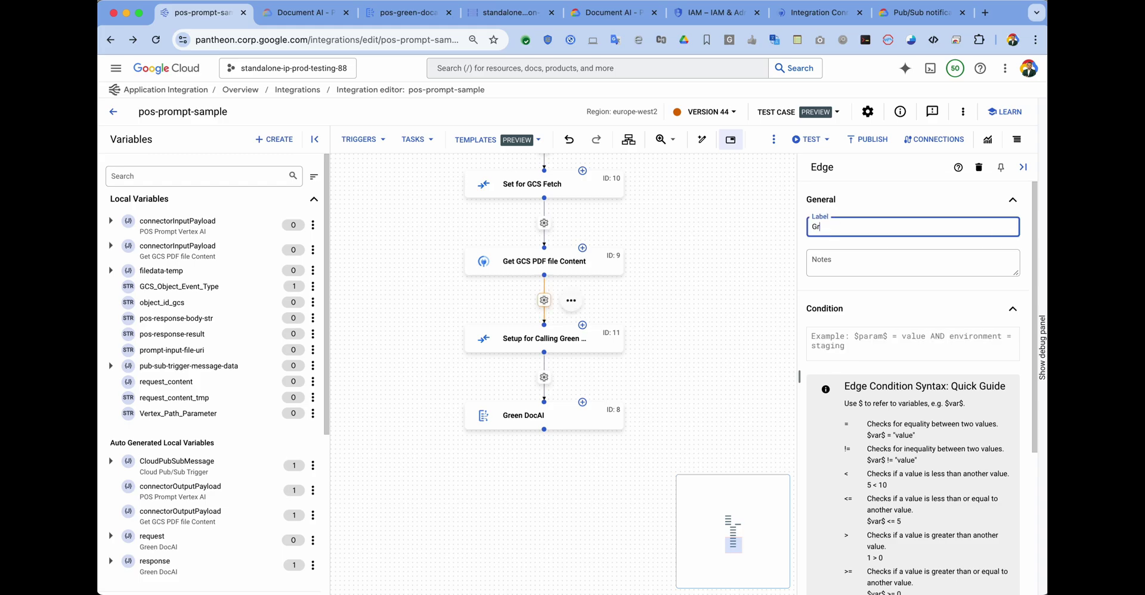
Set the condition of the Green edge to $pos-response-result$ = "Green".
{"action": "left_click", "coordinate": [831, 342]}
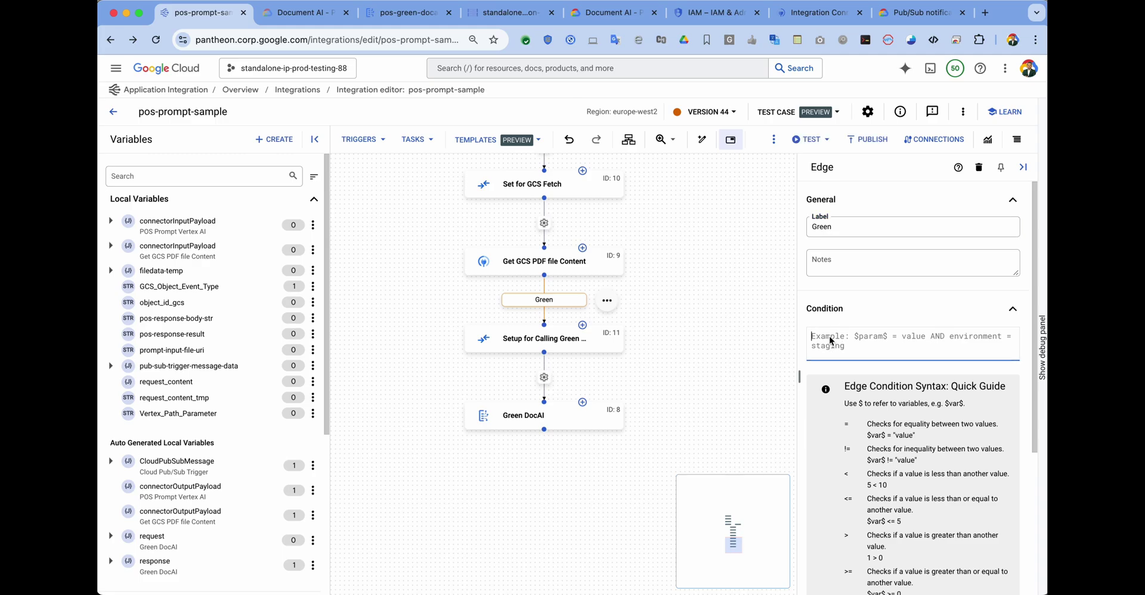
{"action": "type", "text": "$"}
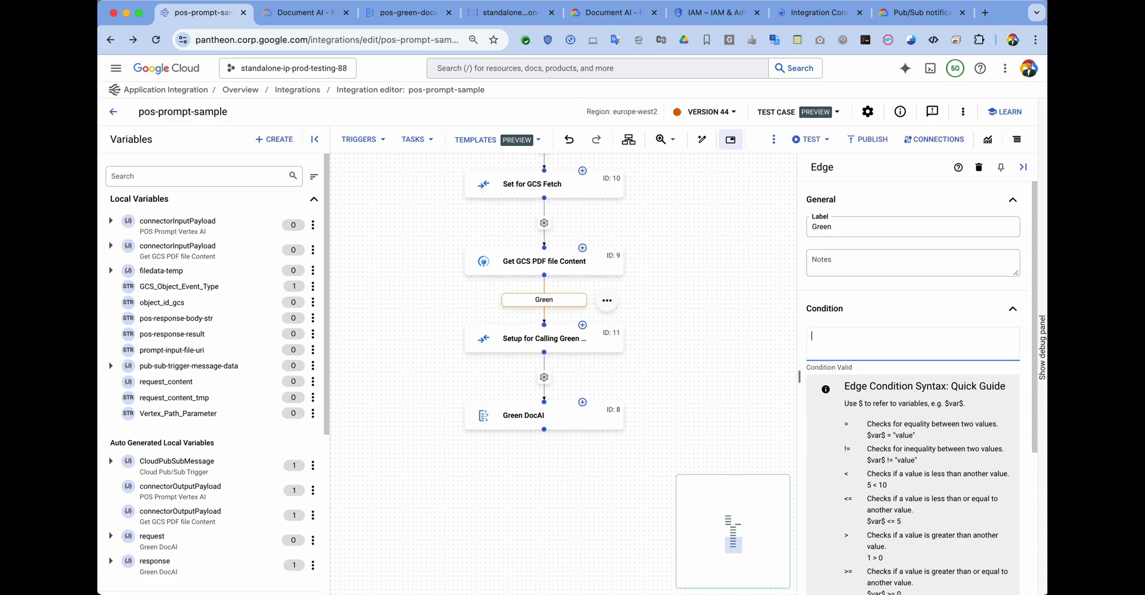
{"action": "type", "text": "$pos"}
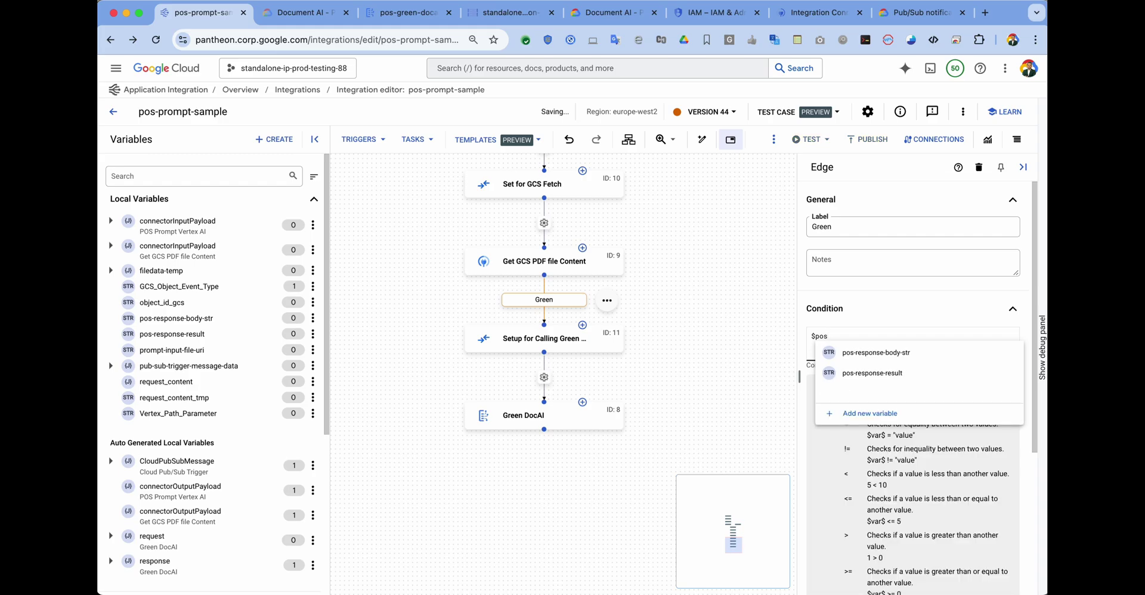
{"action": "left_click", "coordinate": [881, 373]}
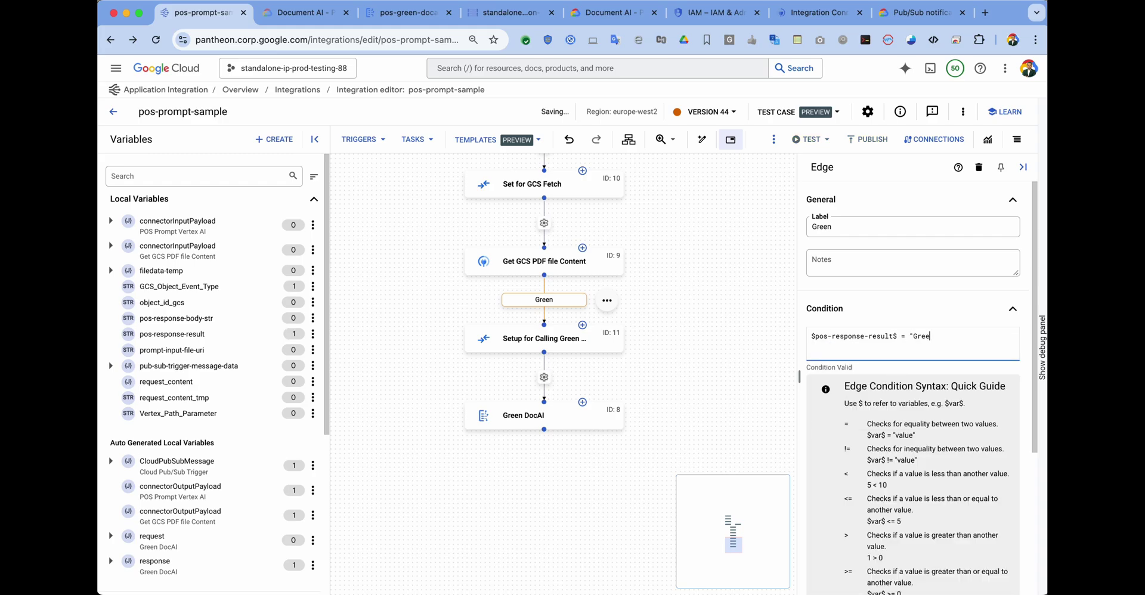
{"action": "left_click", "coordinate": [728, 418]}
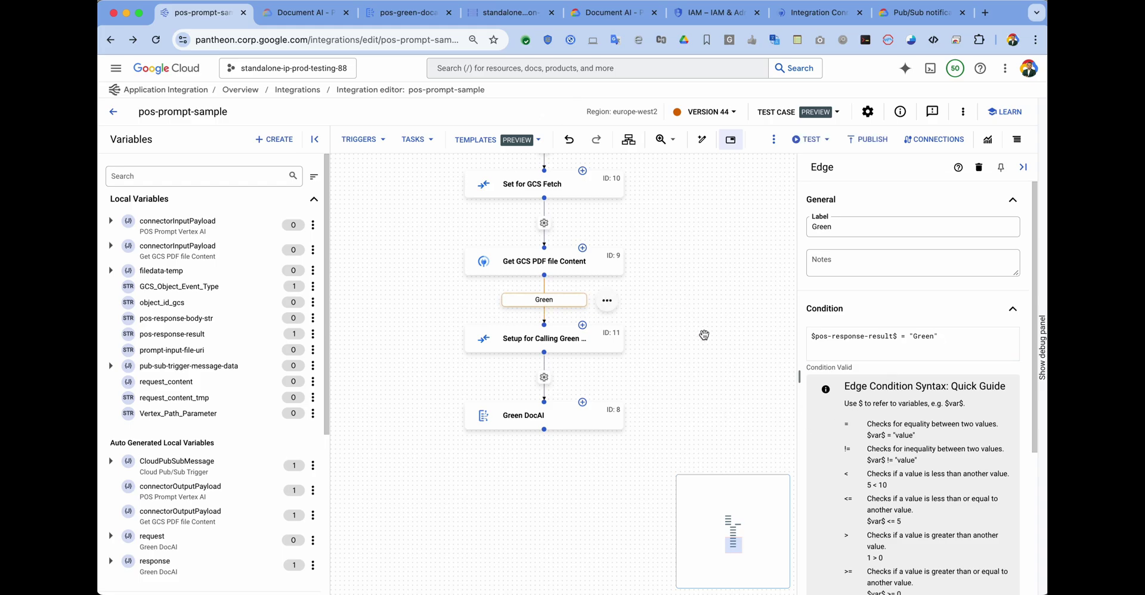
Add a Data Mapping task beside Setup for Calling Green Doc and label it "Setup for Blue".
{"action": "left_click", "coordinate": [430, 141]}
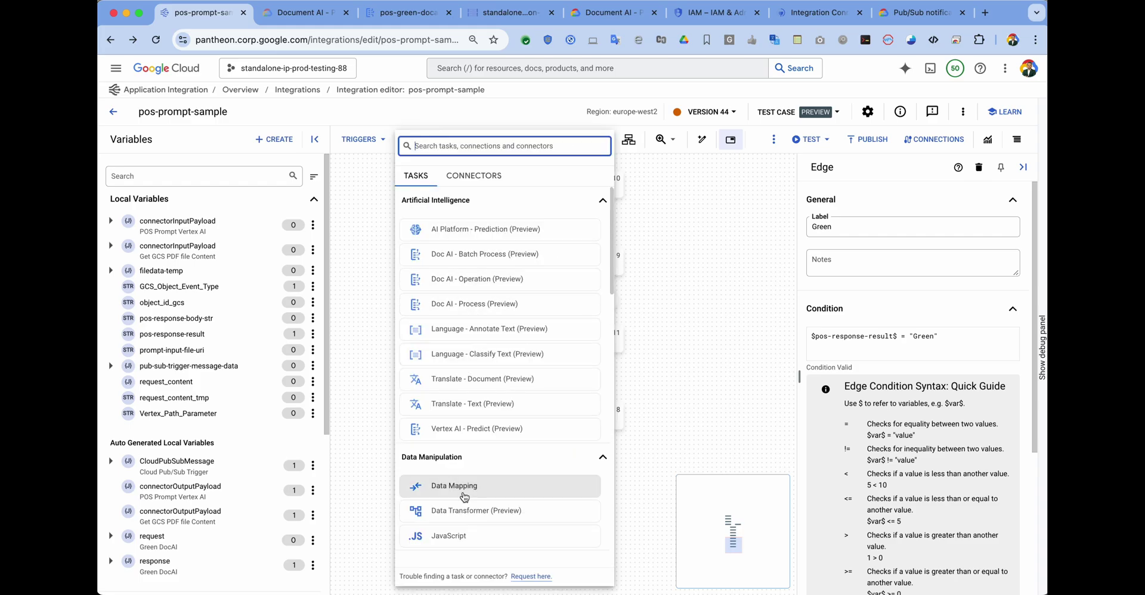
{"action": "left_click", "coordinate": [464, 496]}
{"action": "left_click_drag", "start_coordinate": [381, 165], "coordinate": [687, 340]}
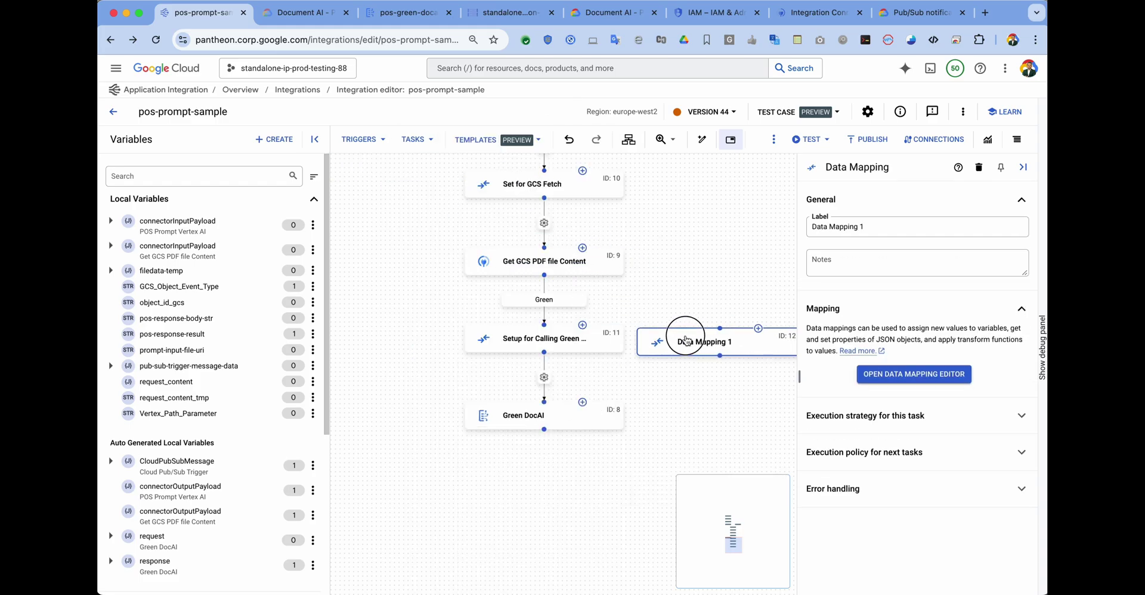
{"action": "triple_click", "coordinate": [858, 226]}
{"action": "type", "text": "Setup for Blue"}
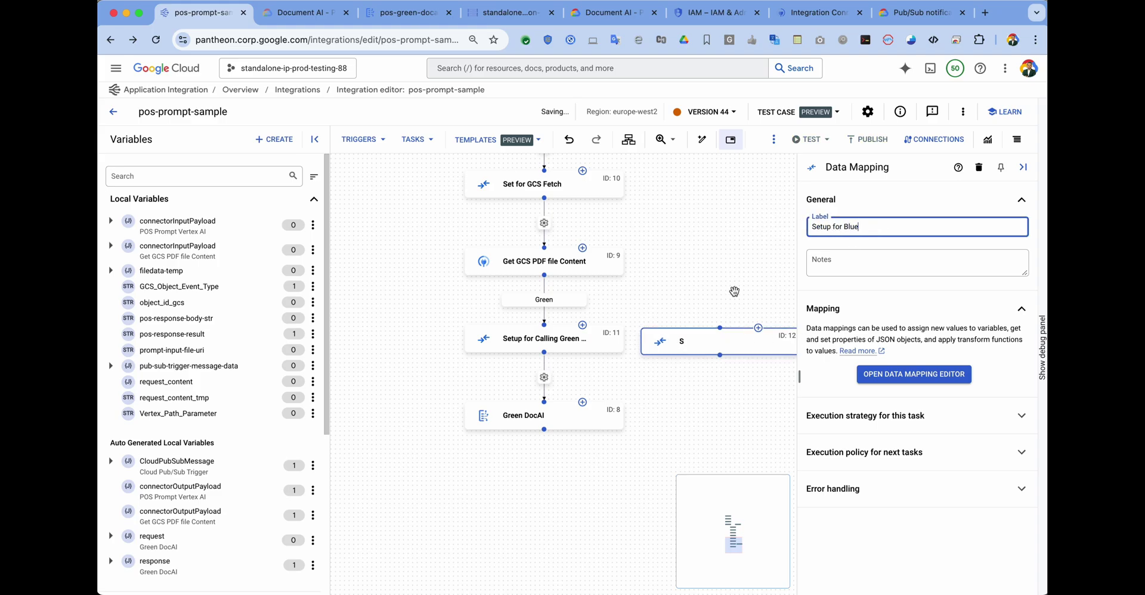
{"action": "left_click", "coordinate": [684, 419]}
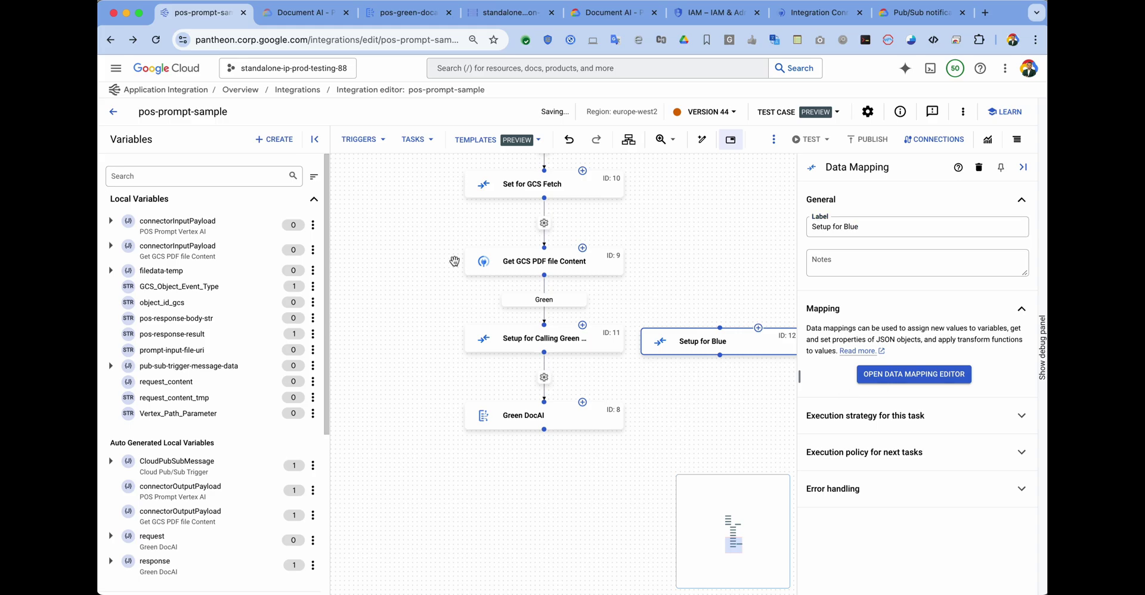
Add a Doc AI - Process (Preview) task below Setup for Blue and label it "Blue Doc AI".
{"action": "left_click", "coordinate": [417, 139]}
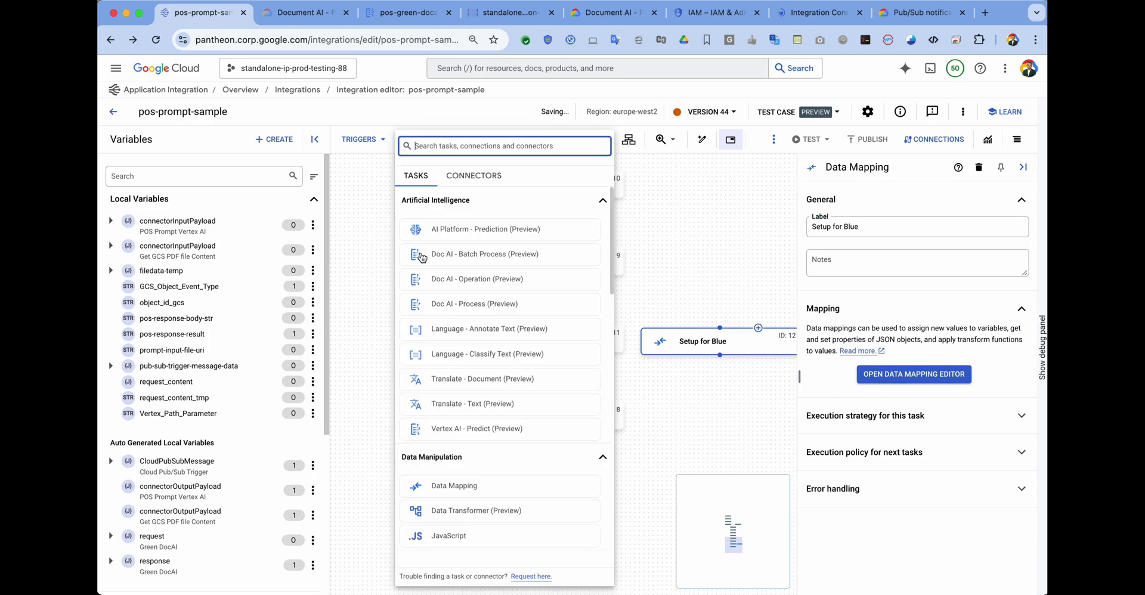
{"action": "left_click", "coordinate": [482, 305]}
{"action": "left_click", "coordinate": [696, 418]}
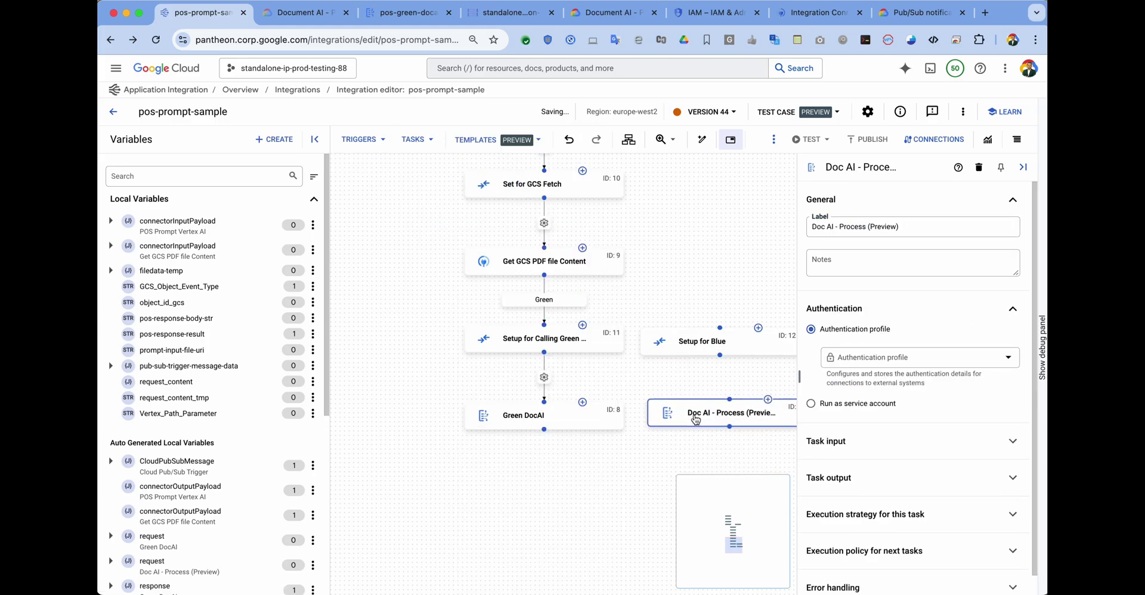
{"action": "left_click_drag", "start_coordinate": [910, 227], "coordinate": [794, 228]}
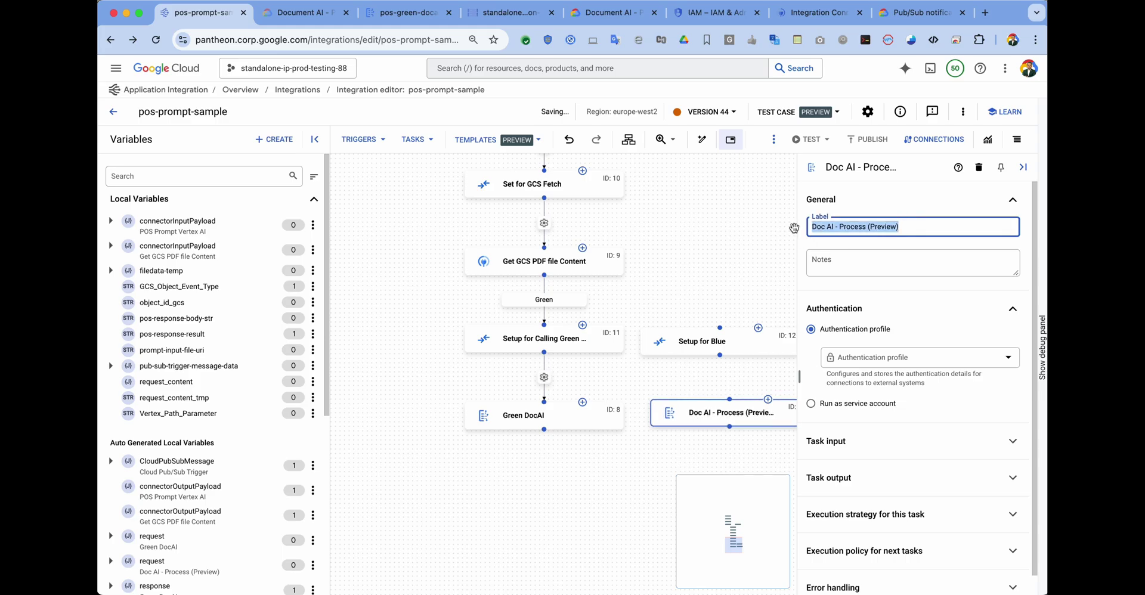
{"action": "type", "text": "Blue Doc"}
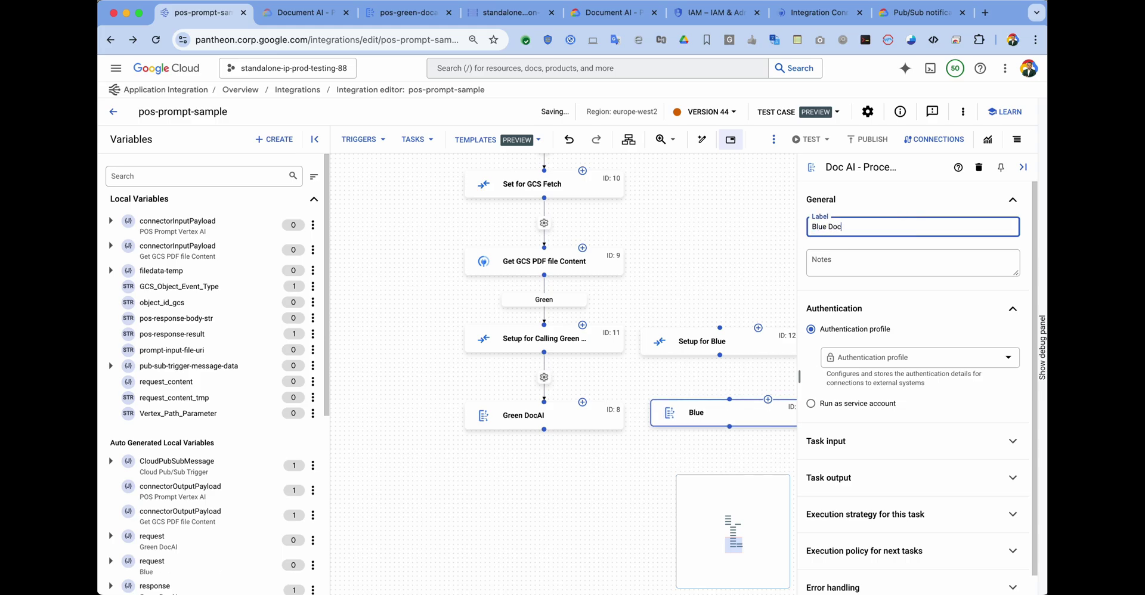
{"action": "type", "text": " AI"}
{"action": "left_click", "coordinate": [696, 295]}
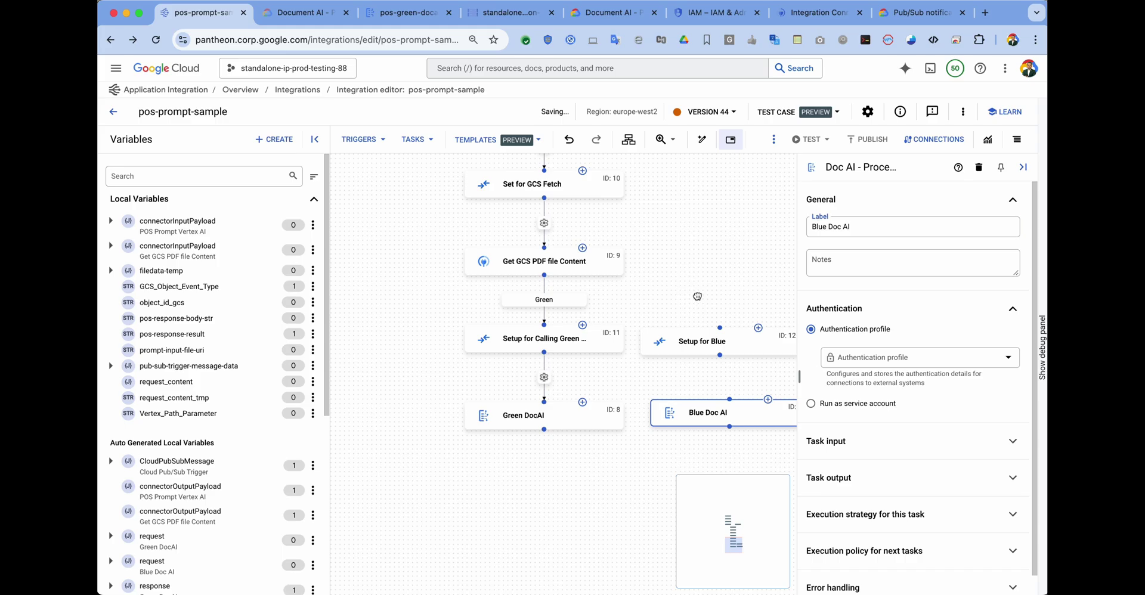
Connect Get GCS PDF file Content to Setup for Blue and set that edge's condition to $pos-response-result$ = "Blue".
{"action": "left_click", "coordinate": [544, 278]}
{"action": "left_click_drag", "start_coordinate": [703, 320], "coordinate": [720, 328]}
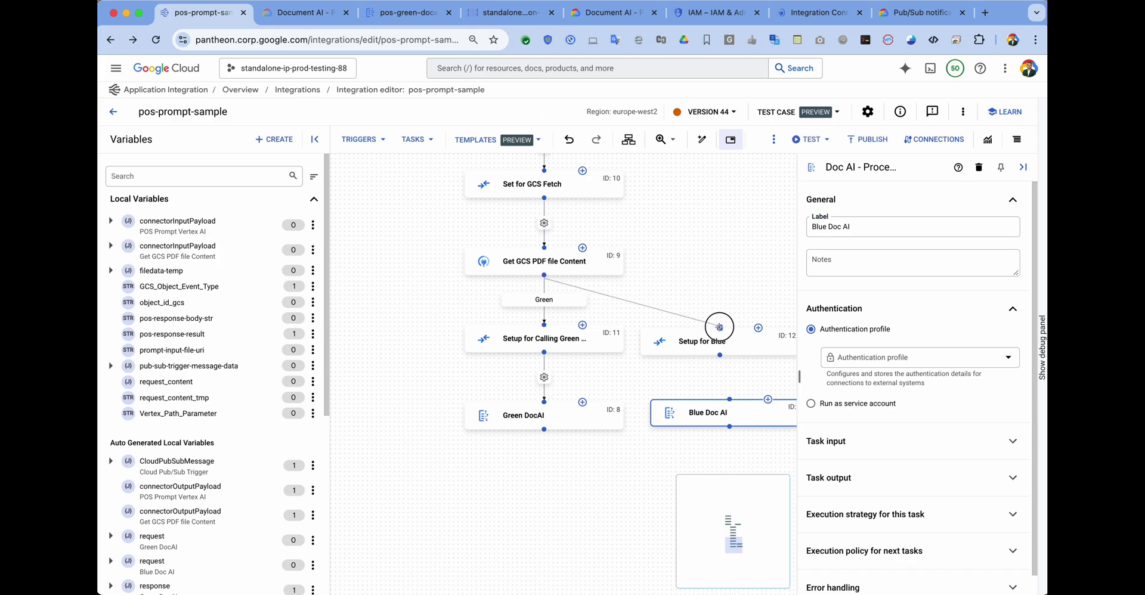
{"action": "left_click", "coordinate": [544, 299]}
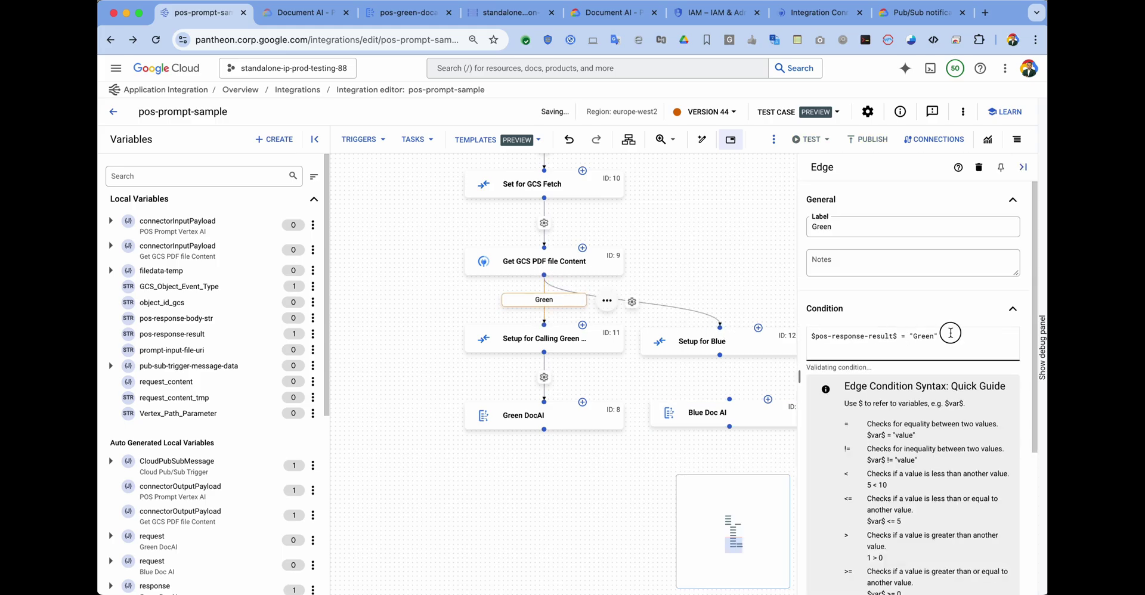
{"action": "left_click", "coordinate": [702, 342]}
{"action": "left_click", "coordinate": [686, 307]}
{"action": "left_click", "coordinate": [836, 345]}
{"action": "type", "text": "$pos-response-result$ = \"Green\""}
{"action": "double_click", "coordinate": [924, 337]}
{"action": "type", "text": "B"}
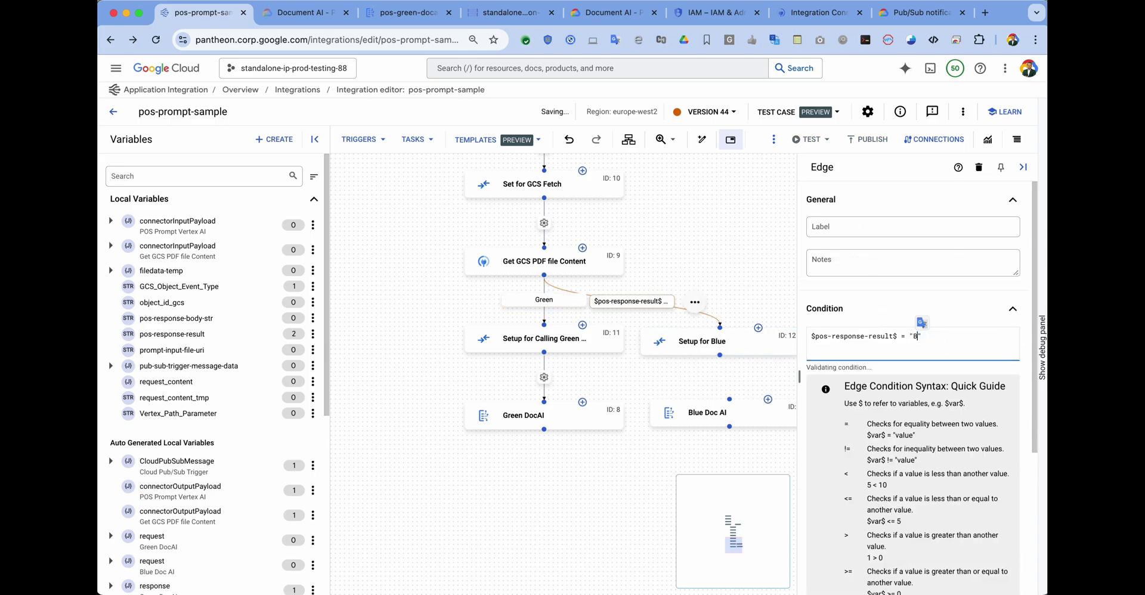
Label the edge leading to Setup for Blue as "Blue" and connect Setup for Blue to Blue Doc AI.
{"action": "left_click", "coordinate": [841, 226]}
{"action": "type", "text": "Blue"}
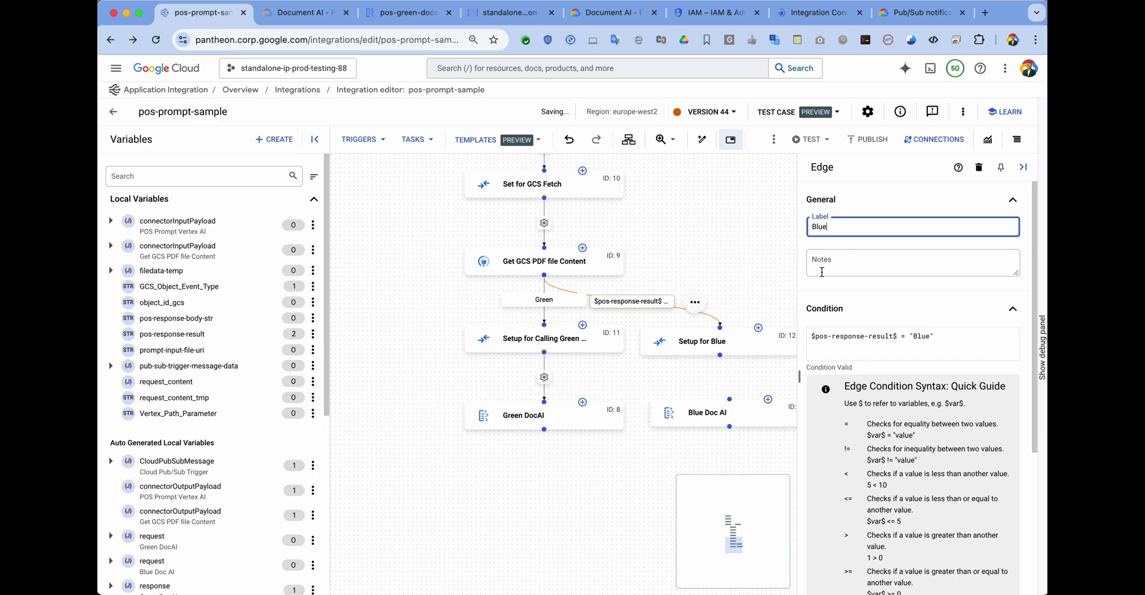
{"action": "left_click", "coordinate": [745, 290]}
{"action": "left_click_drag", "start_coordinate": [720, 355], "coordinate": [729, 400]}
Assign the pos-prompt-test-sa authentication profile to Blue Doc AI and set its region to eu.
{"action": "left_click", "coordinate": [707, 413]}
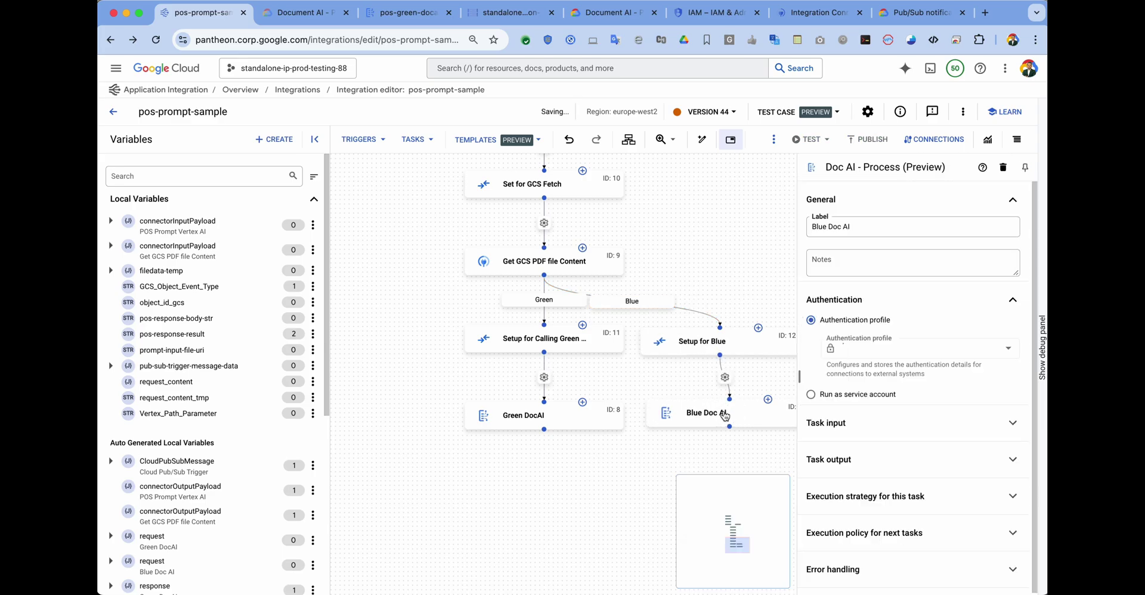
{"action": "left_click", "coordinate": [895, 359]}
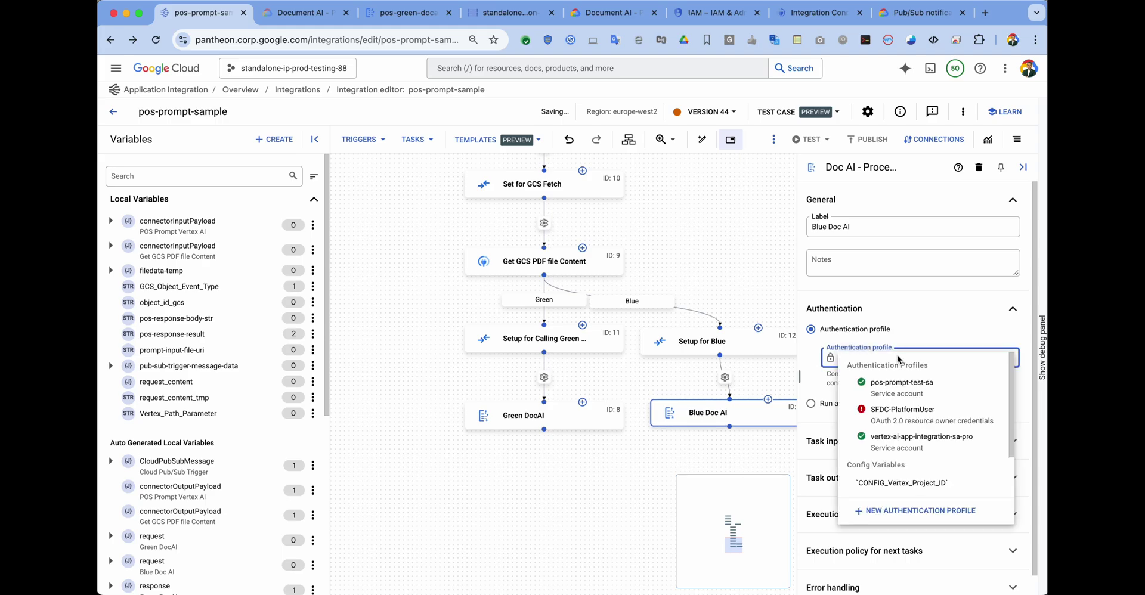
{"action": "left_click", "coordinate": [890, 393]}
{"action": "left_click", "coordinate": [859, 463]}
{"action": "scroll", "coordinate": [856, 471], "scroll_direction": "down", "scroll_amount": 2}
{"action": "left_click", "coordinate": [847, 361]}
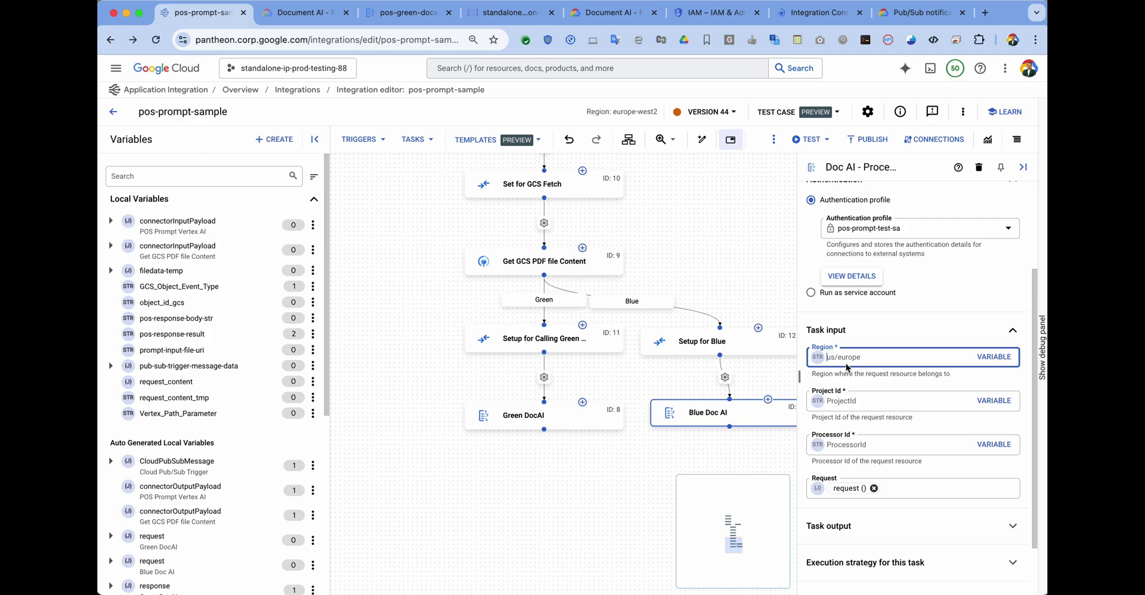
{"action": "type", "text": "eu"}
Copy the Project Id standalone-ip-prod-testing-88 from the Green DocAI task into Blue Doc AI.
{"action": "left_click", "coordinate": [841, 403]}
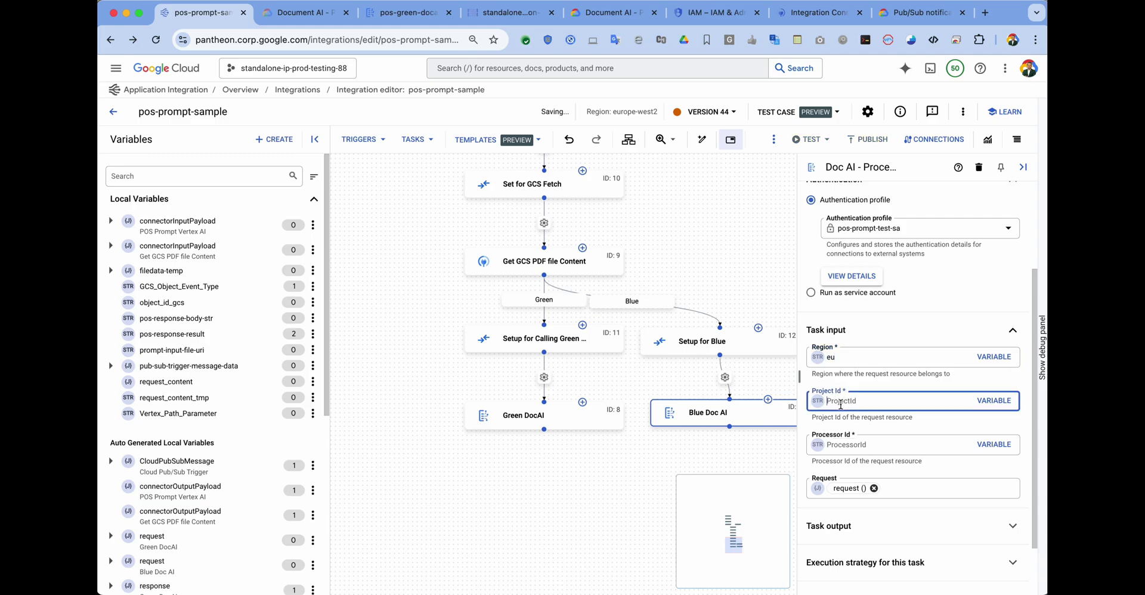
{"action": "left_click", "coordinate": [511, 415]}
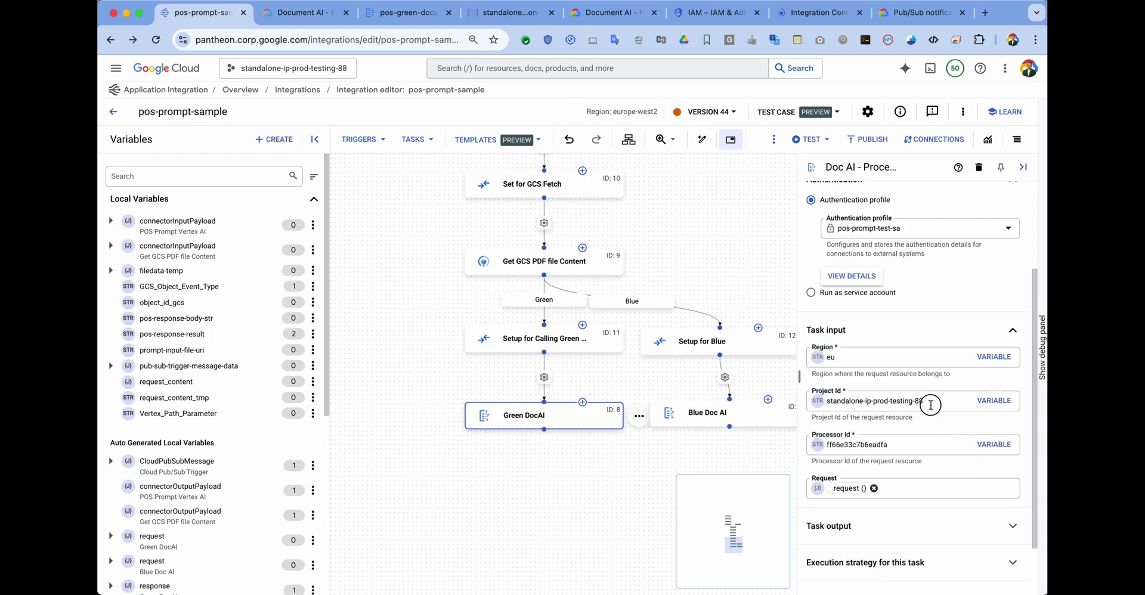
{"action": "left_click_drag", "start_coordinate": [925, 402], "coordinate": [772, 412]}
{"action": "key", "text": "super+c"}
{"action": "left_click", "coordinate": [716, 413]}
{"action": "left_click", "coordinate": [864, 401]}
{"action": "key", "text": "super+v"}
Copy the Processor Id from the Green DocAI task into Blue Doc AI's task input.
{"action": "left_click", "coordinate": [531, 416]}
{"action": "left_click", "coordinate": [896, 446]}
{"action": "left_click_drag", "start_coordinate": [897, 445], "coordinate": [786, 446]}
{"action": "key", "text": "super+c"}
{"action": "left_click", "coordinate": [728, 418]}
{"action": "left_click", "coordinate": [853, 445]}
{"action": "key", "text": "super+v"}
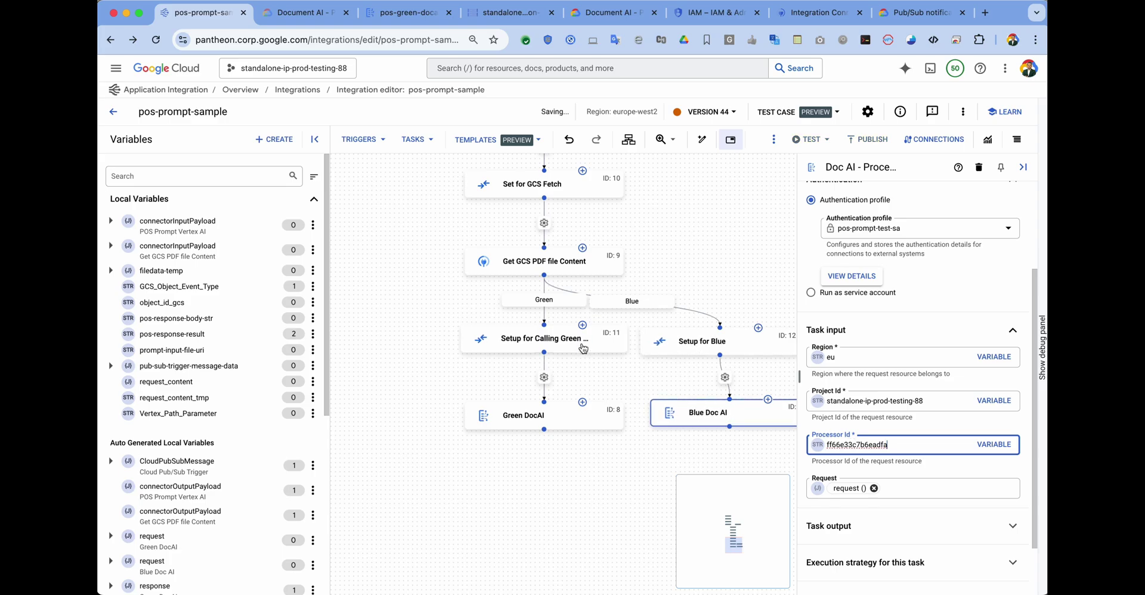
Check the mapping of Setup for Calling Green Doc and open the data mapping editor of Setup for Blue.
{"action": "left_click", "coordinate": [569, 341]}
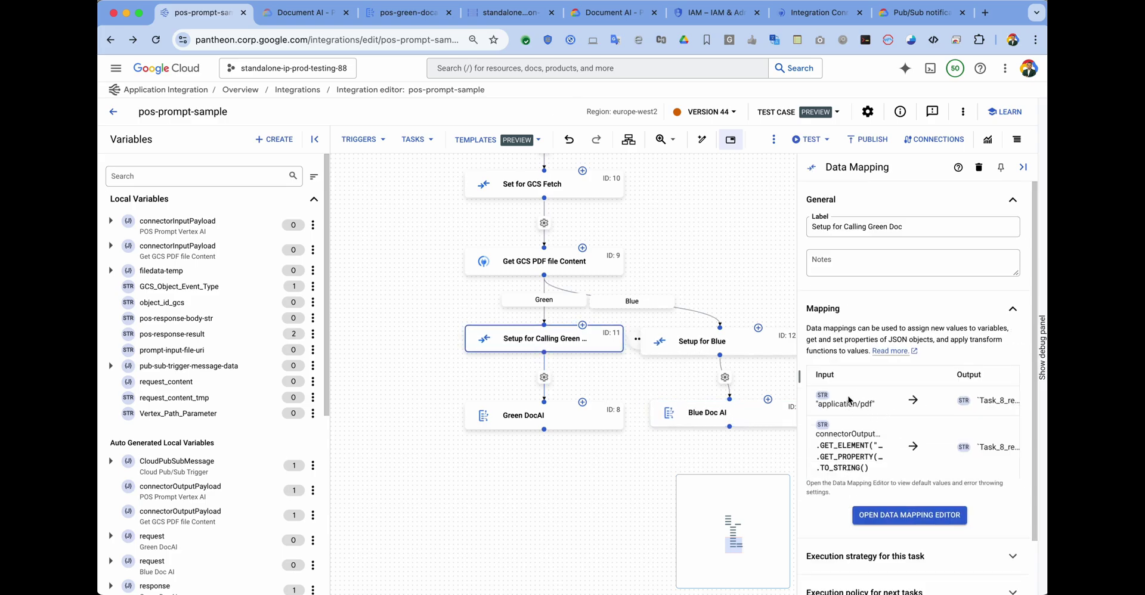
{"action": "scroll", "coordinate": [886, 441], "scroll_direction": "down", "scroll_amount": 1}
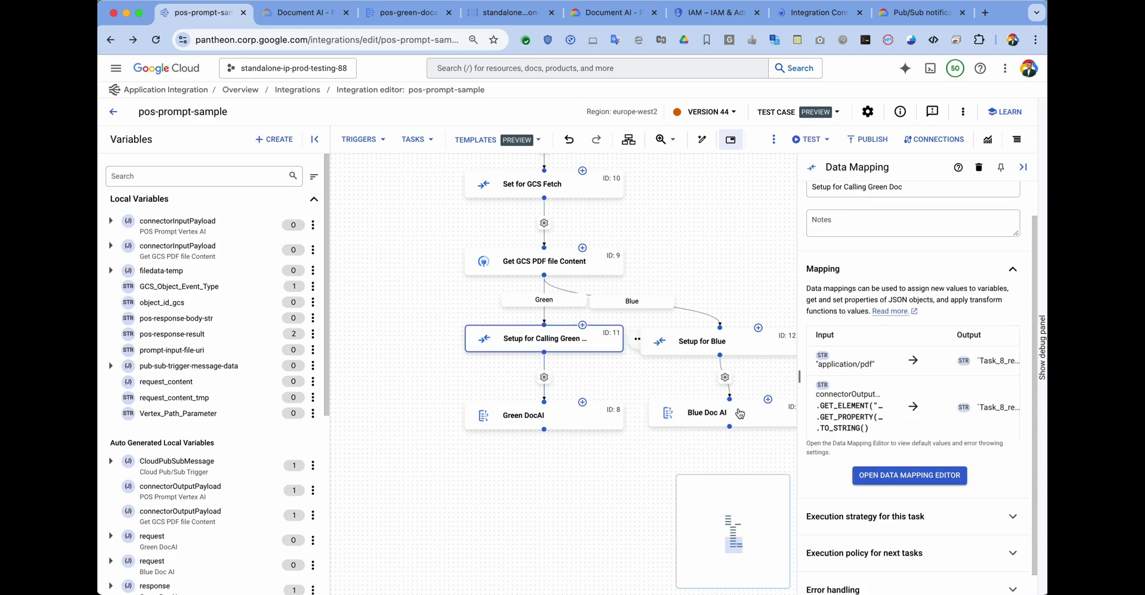
{"action": "left_click", "coordinate": [708, 347]}
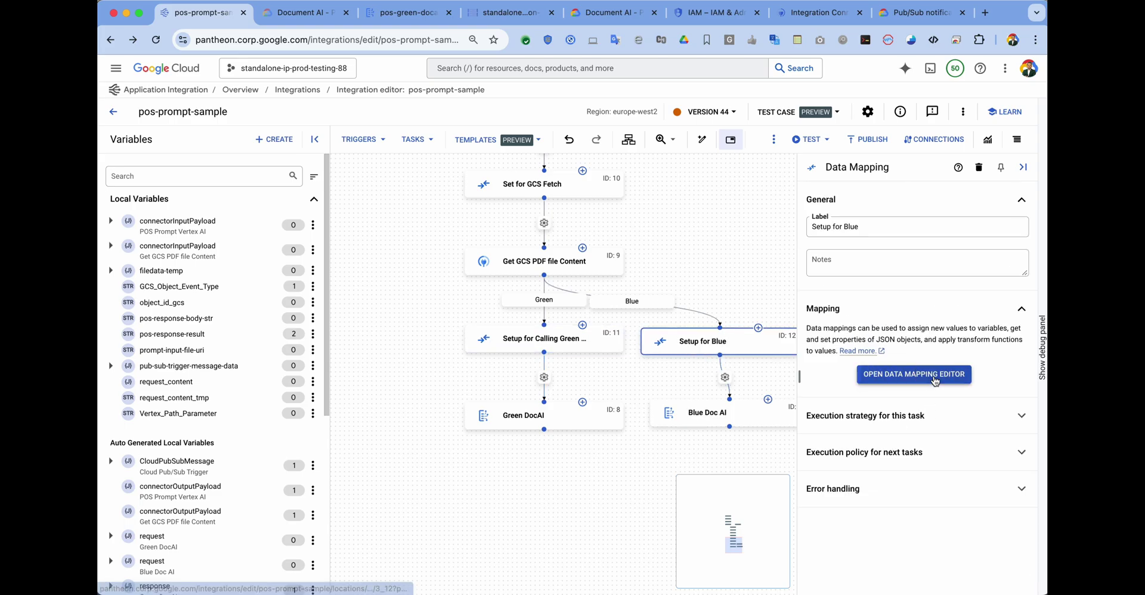
{"action": "left_click", "coordinate": [911, 378]}
Add mimeType and content from the inlineDocument of Blue Doc AI's request as the two mapping outputs.
{"action": "scroll", "coordinate": [178, 379], "scroll_direction": "down", "scroll_amount": 3}
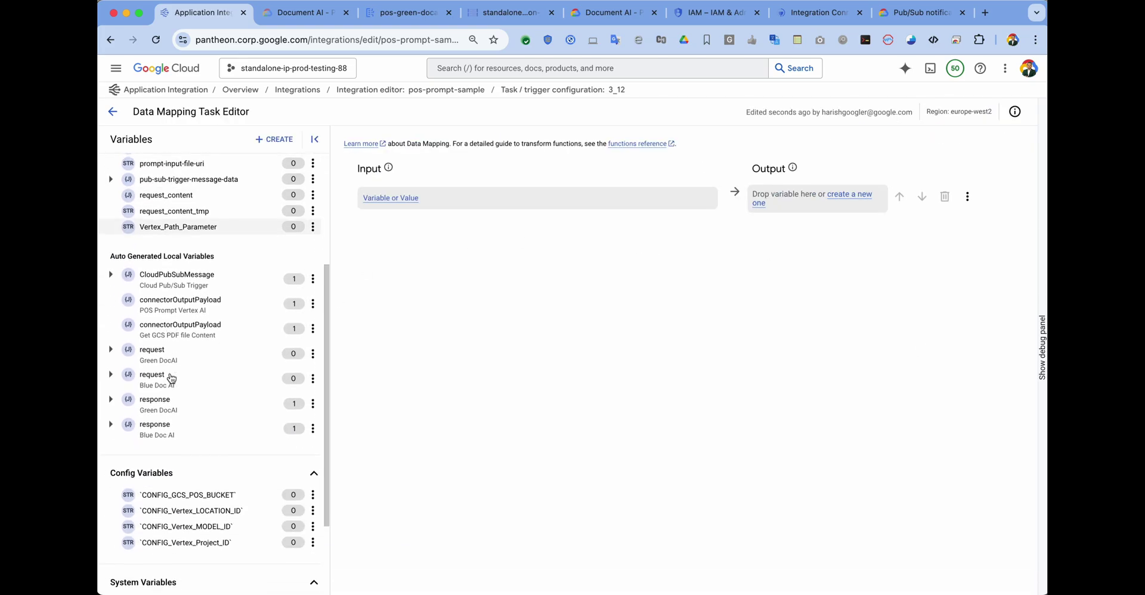
{"action": "left_click", "coordinate": [111, 374]}
{"action": "left_click", "coordinate": [121, 443]}
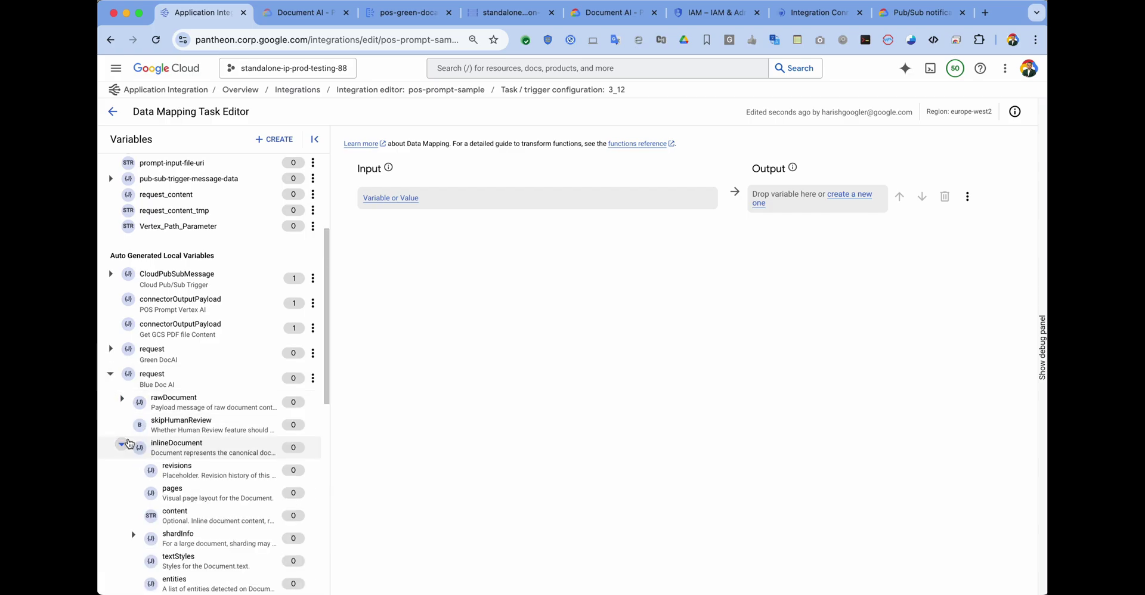
{"action": "scroll", "coordinate": [128, 443], "scroll_direction": "down", "scroll_amount": 4}
{"action": "left_click_drag", "start_coordinate": [179, 483], "coordinate": [788, 200]}
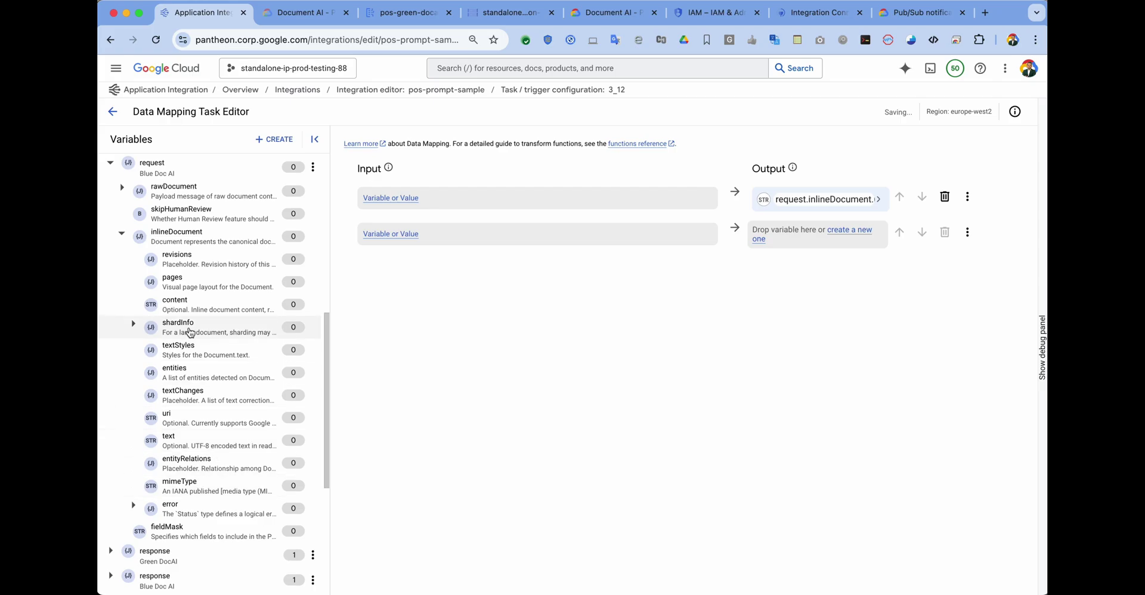
{"action": "left_click_drag", "start_coordinate": [169, 307], "coordinate": [785, 239]}
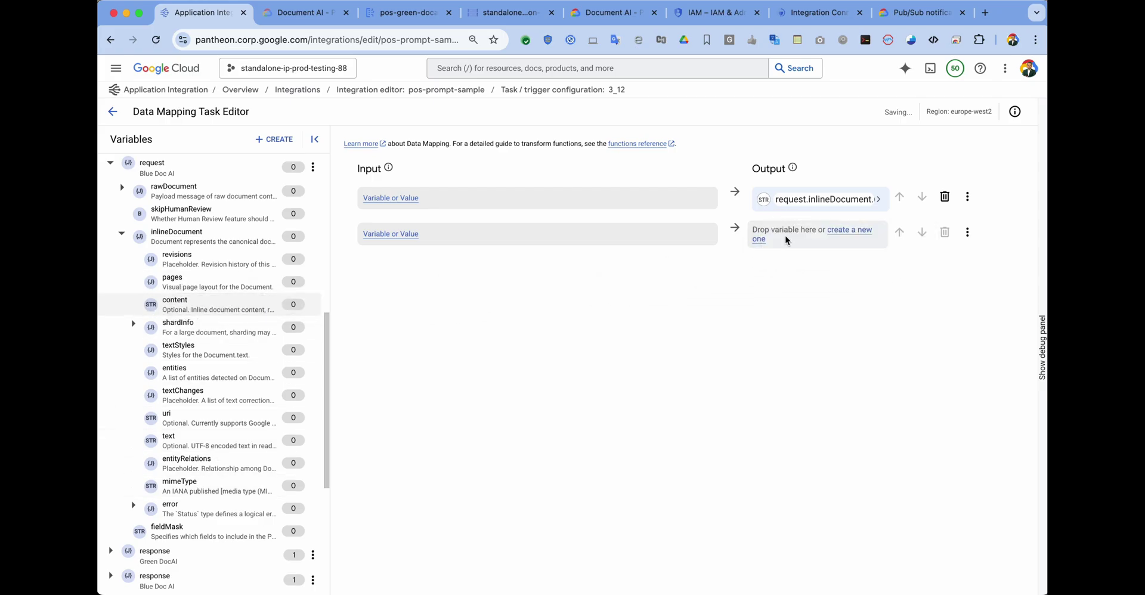
Map the string value "application/pdf" to the mimeType output of Blue Doc AI's request.
{"action": "left_click", "coordinate": [395, 201]}
{"action": "left_click", "coordinate": [384, 283]}
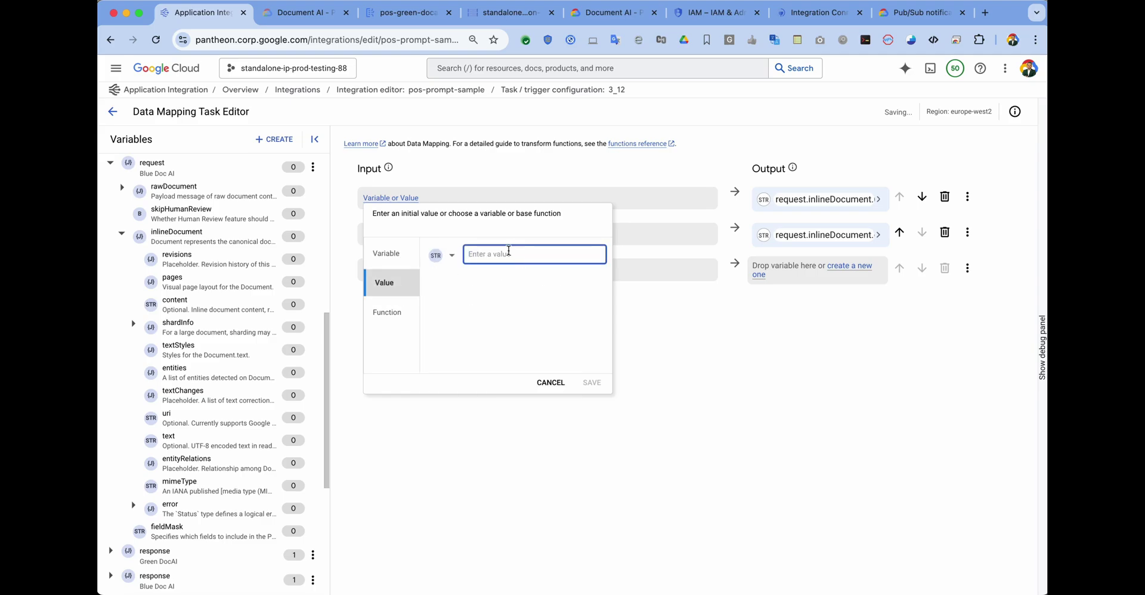
{"action": "type", "text": "application/pd"}
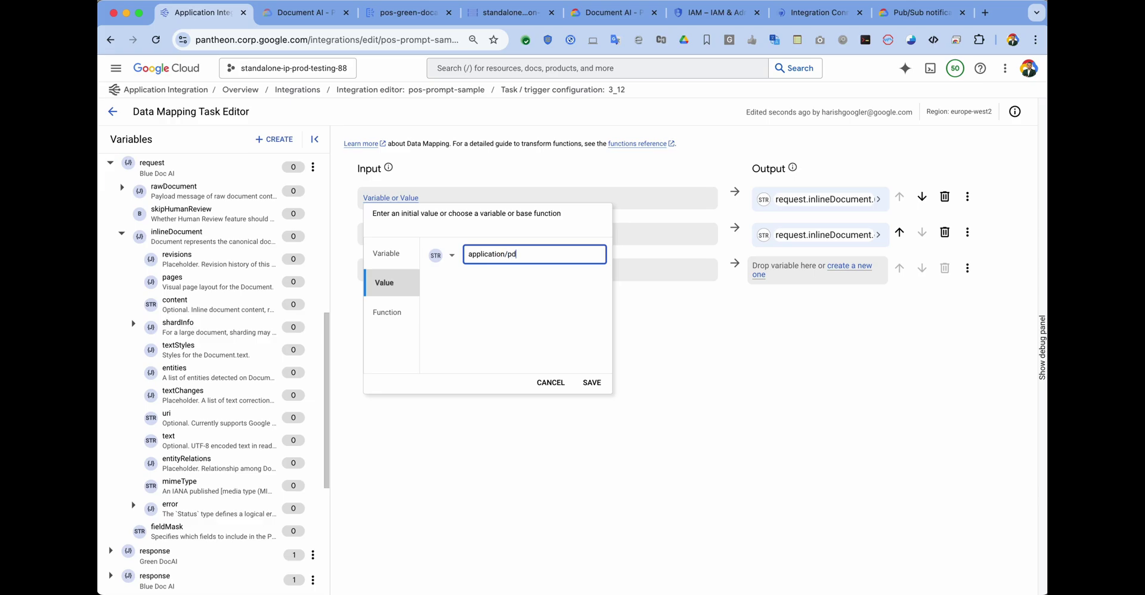
{"action": "key", "text": "super+a"}
{"action": "key", "text": "BackSpace"}
{"action": "type", "text": "application/pdf"}
{"action": "left_click", "coordinate": [590, 383]}
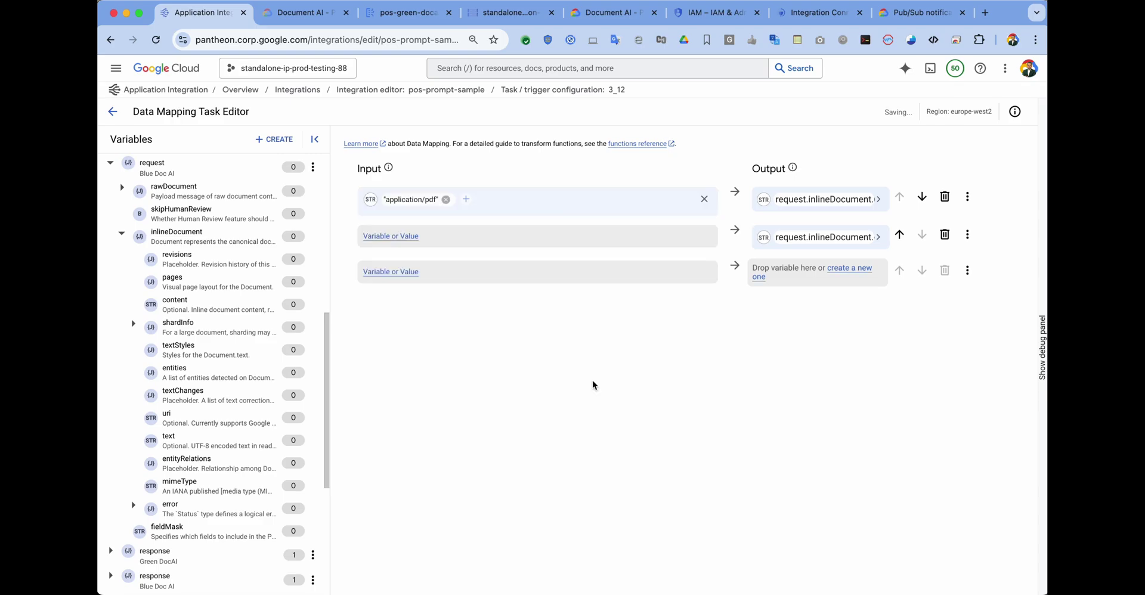
Map the connectorOutputPayload of Get GCS PDF file Content to the content output and append a GET_ELEMENT function.
{"action": "scroll", "coordinate": [189, 293], "scroll_direction": "up", "scroll_amount": 3}
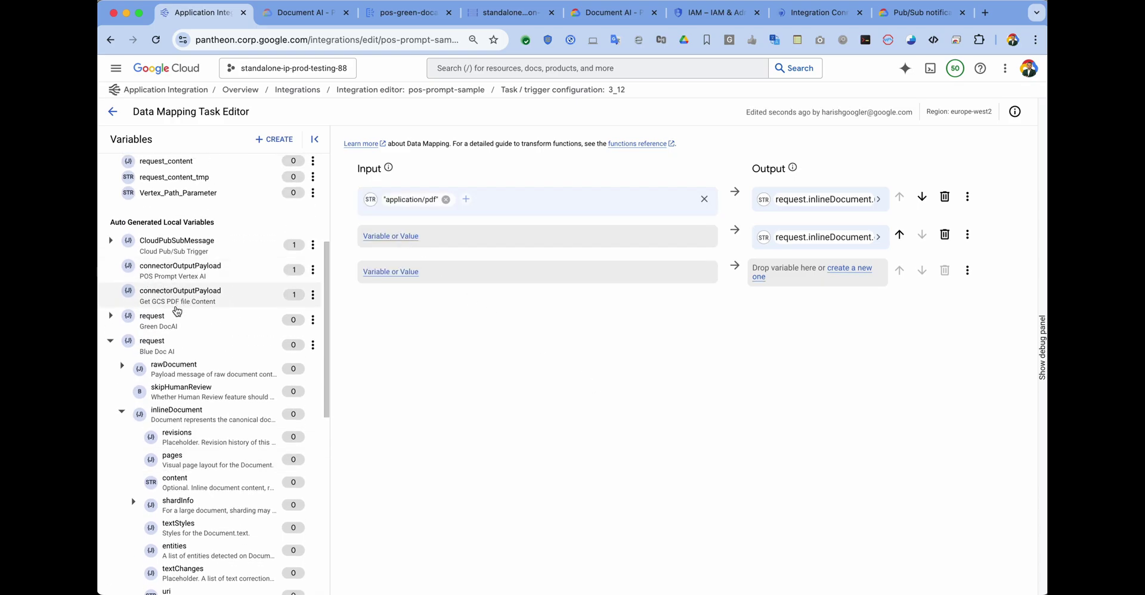
{"action": "left_click_drag", "start_coordinate": [202, 295], "coordinate": [417, 245]}
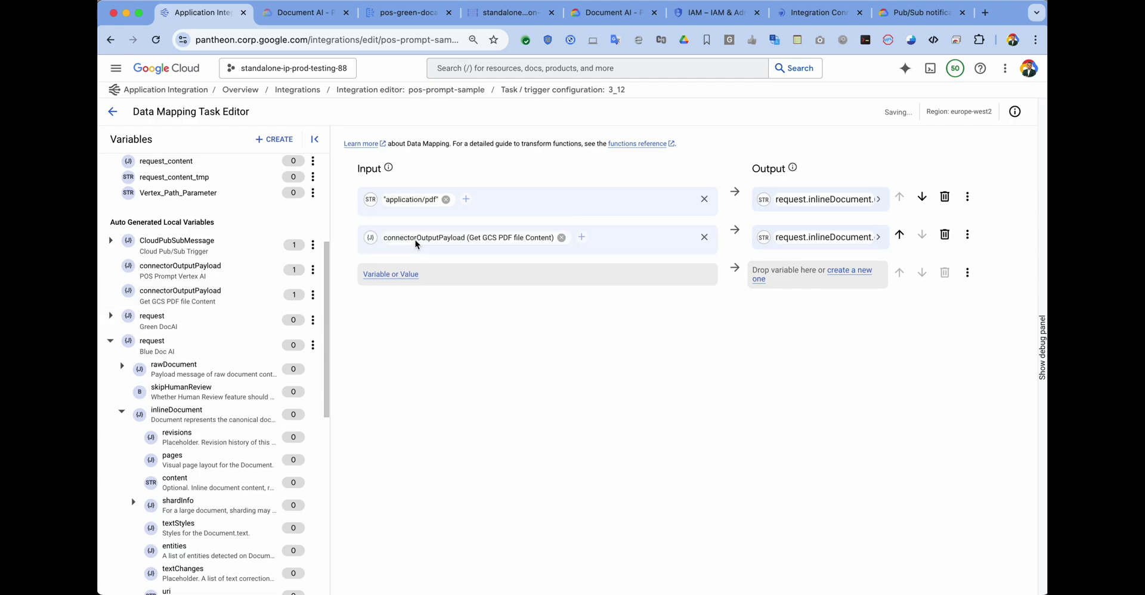
{"action": "left_click", "coordinate": [582, 237]}
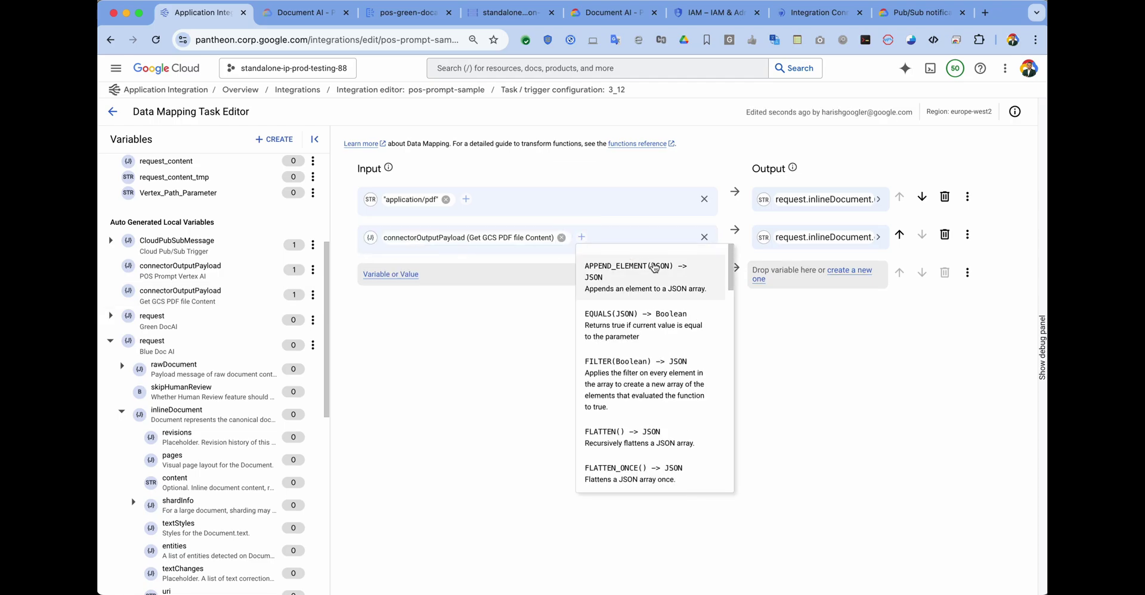
{"action": "scroll", "coordinate": [644, 358], "scroll_direction": "down", "scroll_amount": 4}
{"action": "scroll", "coordinate": [645, 359], "scroll_direction": "down", "scroll_amount": 4}
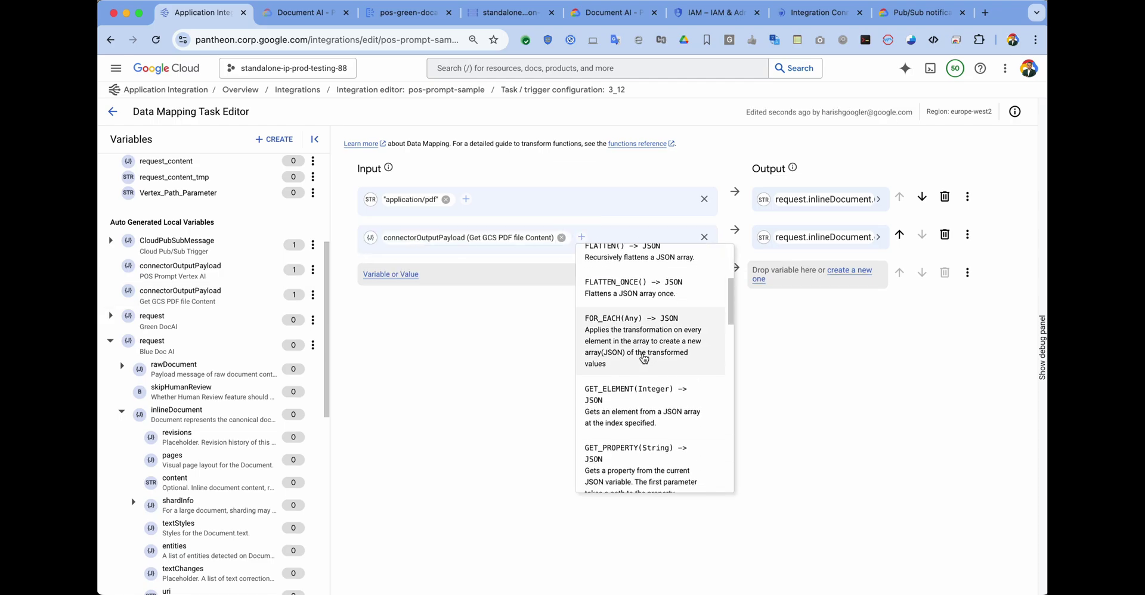
{"action": "left_click", "coordinate": [645, 327]}
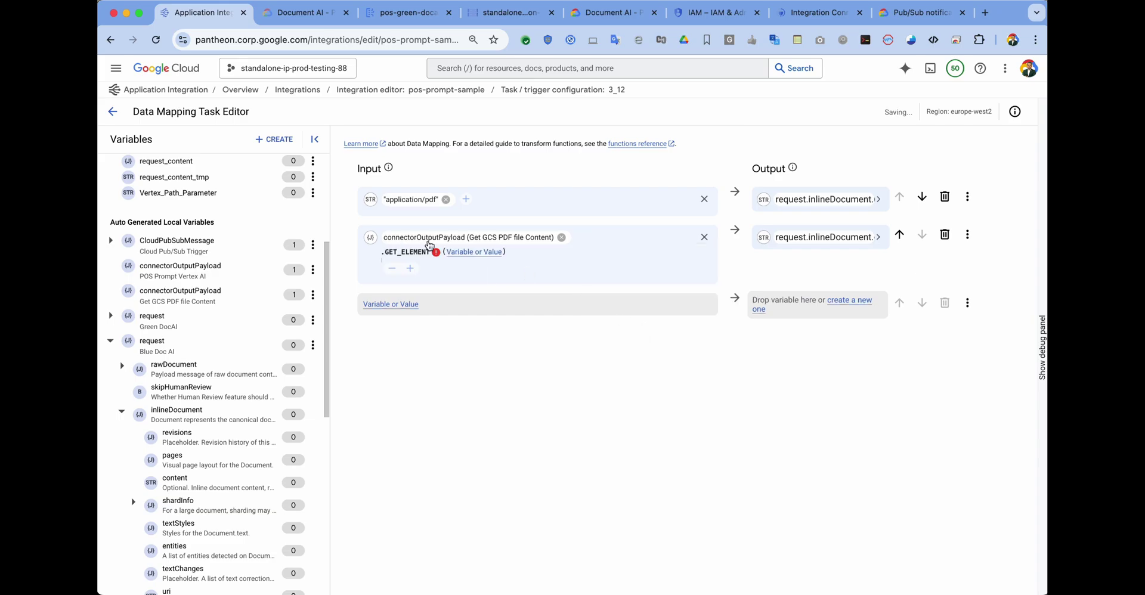
Set the GET_ELEMENT parameter to the integer value 0.
{"action": "left_click", "coordinate": [473, 252]}
{"action": "left_click", "coordinate": [471, 335]}
{"action": "left_click", "coordinate": [526, 309]}
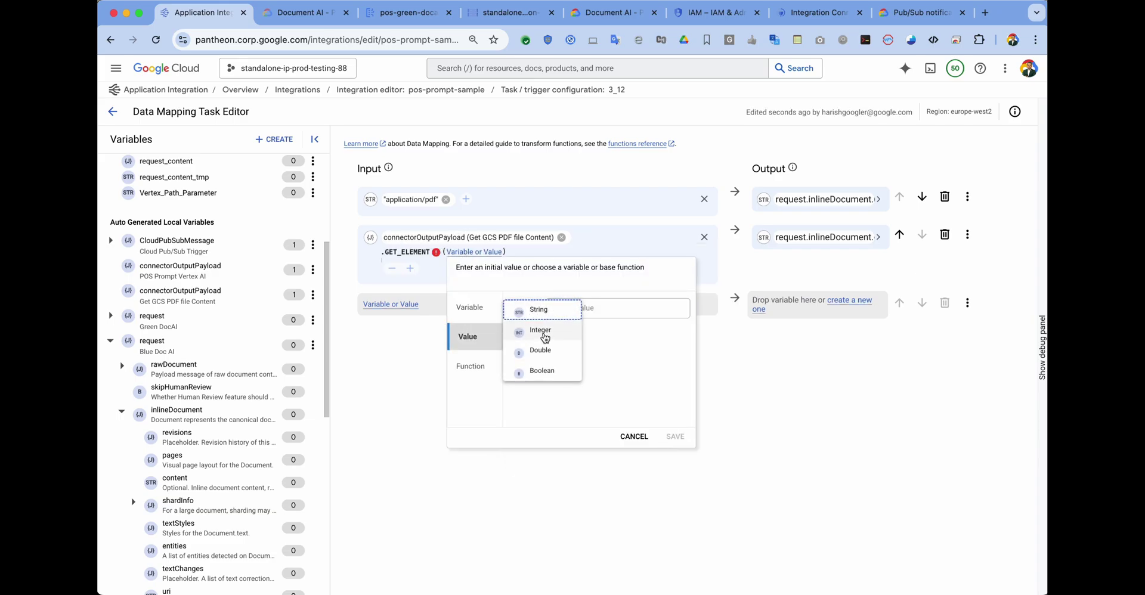
{"action": "left_click", "coordinate": [544, 337]}
{"action": "left_click", "coordinate": [575, 310]}
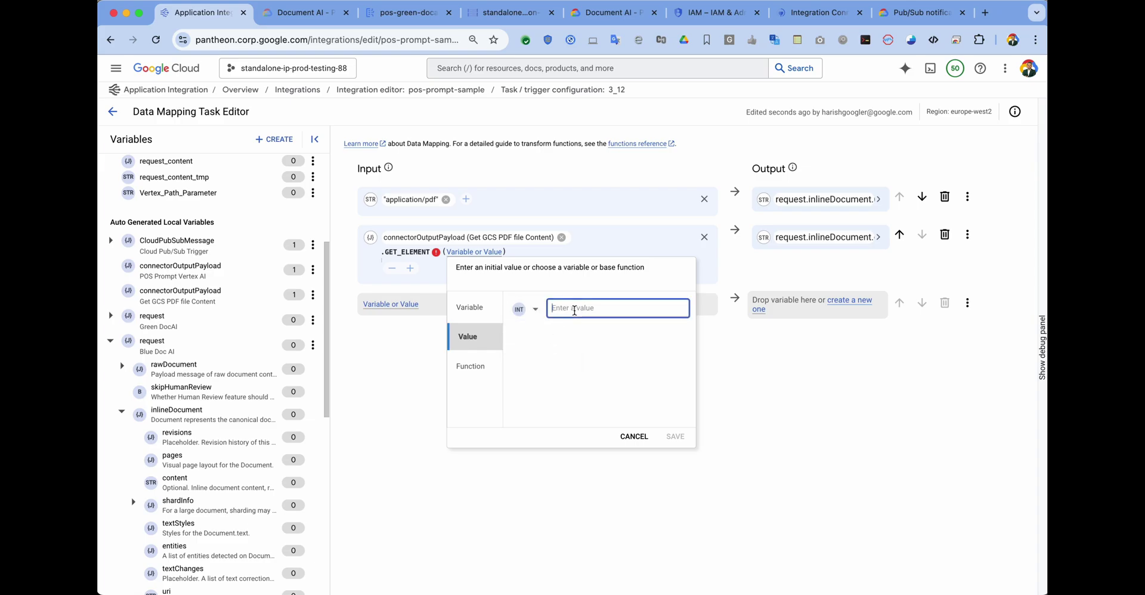
{"action": "type", "text": "0"}
{"action": "left_click", "coordinate": [674, 436]}
Append a GET_PROPERTY function after GET_ELEMENT in the content mapping.
{"action": "left_click", "coordinate": [411, 272]}
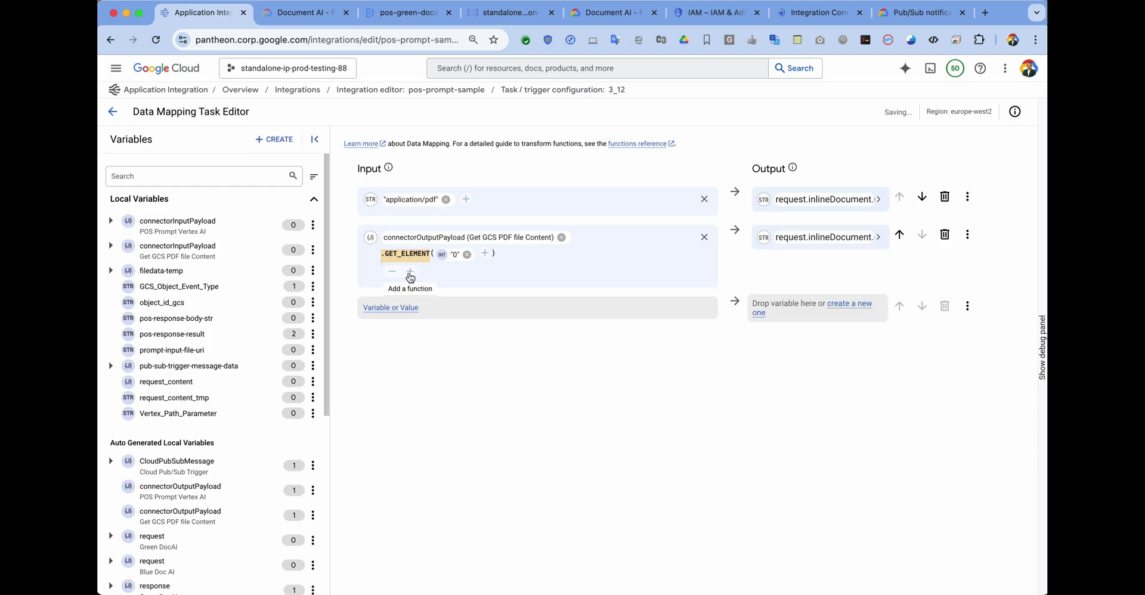
{"action": "scroll", "coordinate": [478, 408], "scroll_direction": "down", "scroll_amount": 3}
{"action": "scroll", "coordinate": [477, 408], "scroll_direction": "down", "scroll_amount": 5}
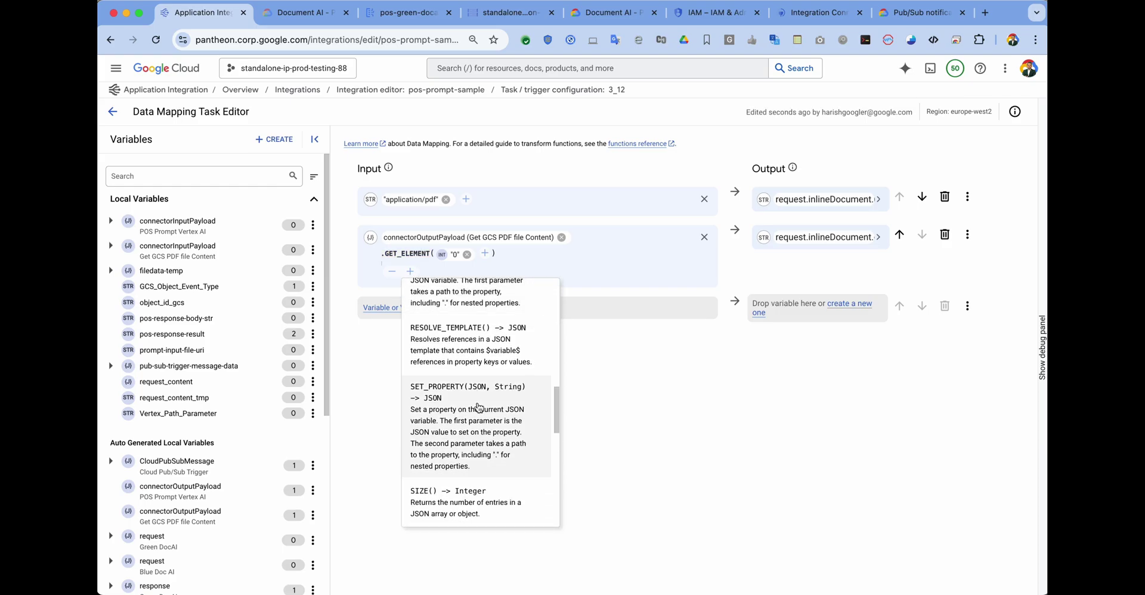
{"action": "scroll", "coordinate": [469, 432], "scroll_direction": "down", "scroll_amount": 4}
{"action": "scroll", "coordinate": [469, 432], "scroll_direction": "up", "scroll_amount": 5}
{"action": "scroll", "coordinate": [470, 432], "scroll_direction": "up", "scroll_amount": 4}
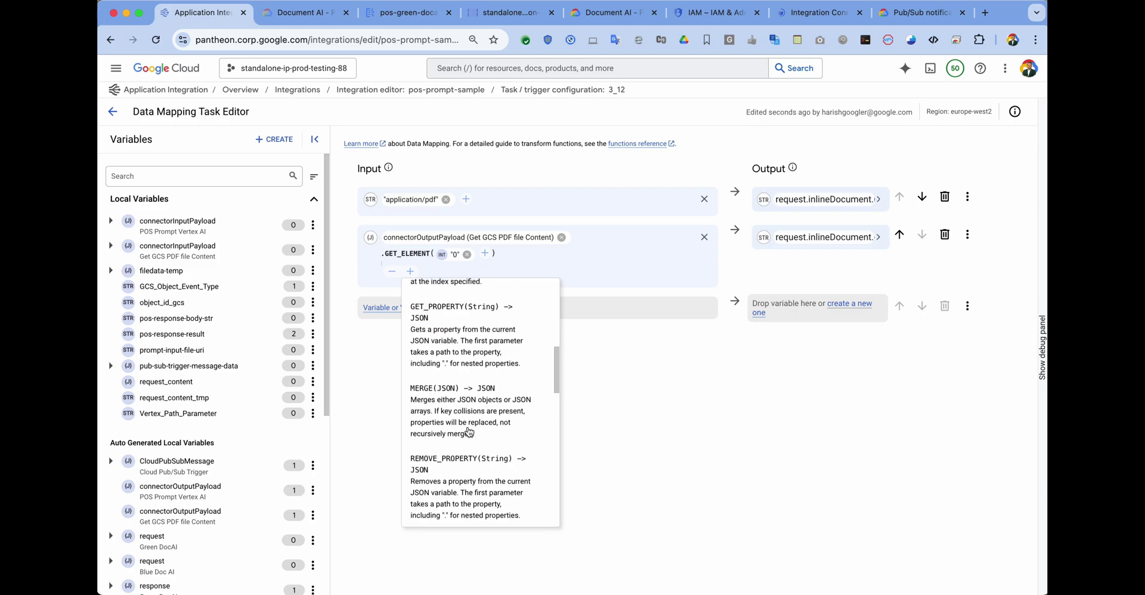
{"action": "left_click", "coordinate": [456, 431]}
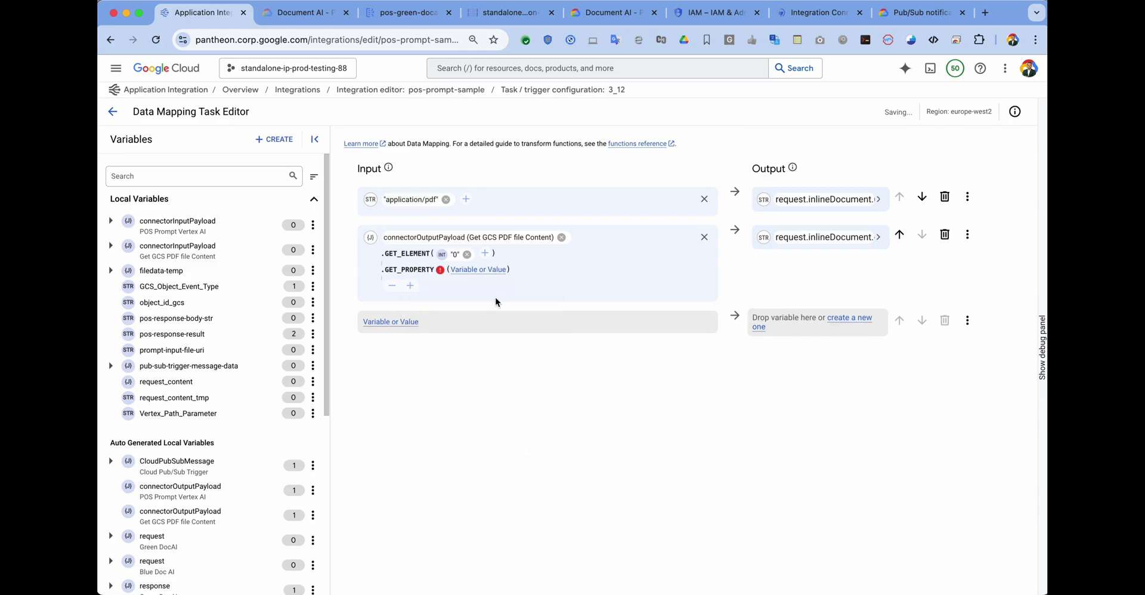
Set the GET_PROPERTY parameter to the string value "ContentBytes".
{"action": "left_click", "coordinate": [478, 269]}
{"action": "left_click", "coordinate": [471, 354]}
{"action": "type", "text": "ContentBytes"}
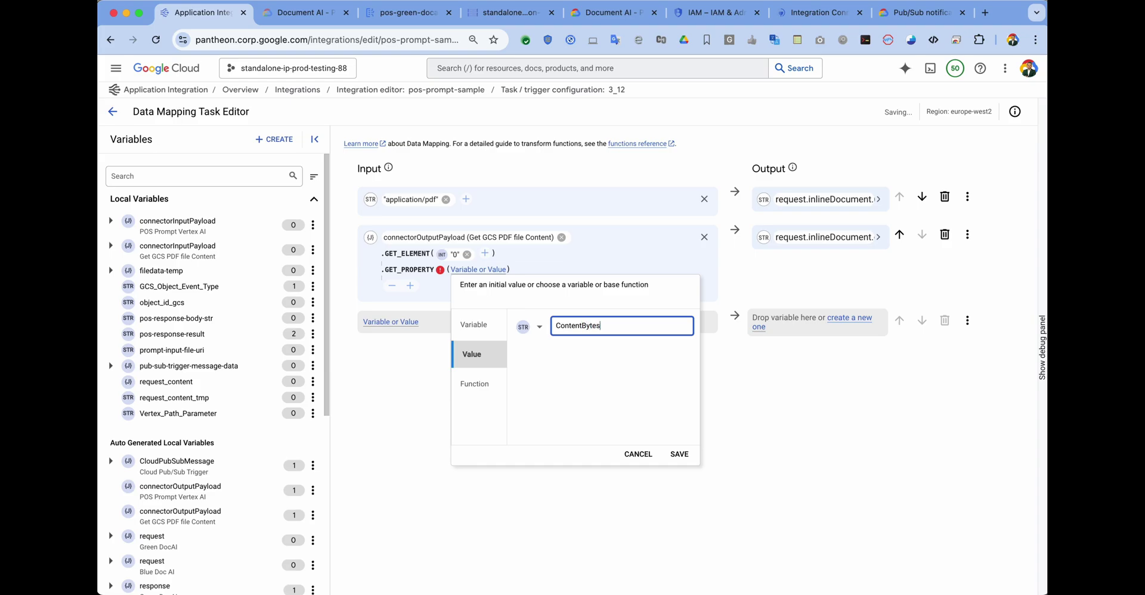
{"action": "key", "text": "super+a"}
{"action": "key", "text": "BackSpace"}
{"action": "type", "text": "ContentBytes"}
{"action": "left_click", "coordinate": [679, 454]}
Append TO_STRING() to the content mapping and auto-arrange the tasks on the pos-prompt-sample canvas.
{"action": "left_click", "coordinate": [410, 288]}
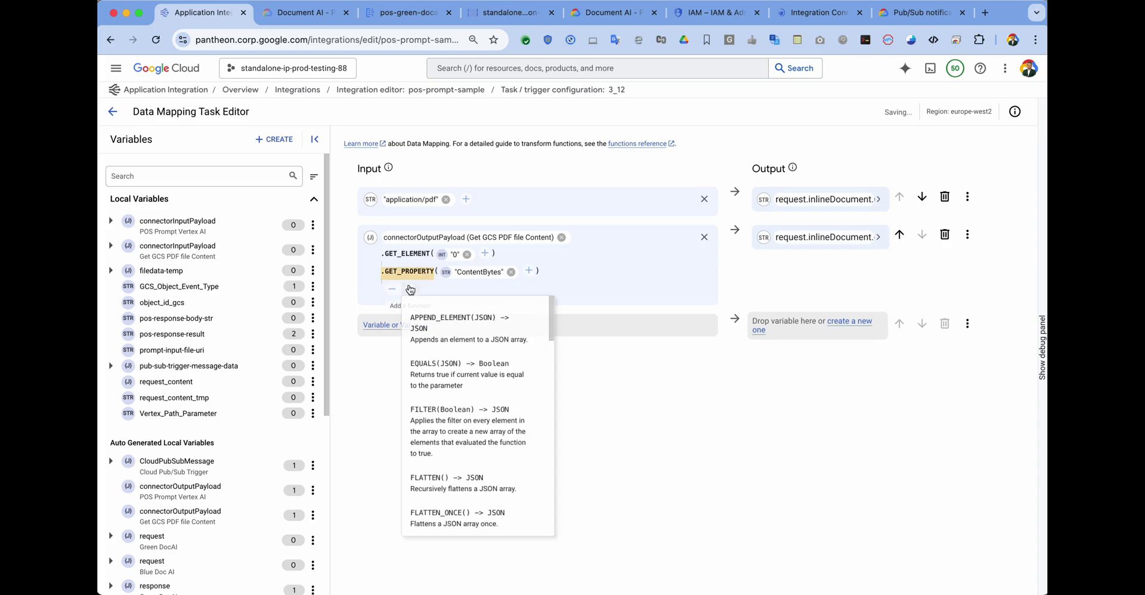
{"action": "scroll", "coordinate": [453, 481], "scroll_direction": "down", "scroll_amount": 10}
{"action": "left_click", "coordinate": [528, 458]}
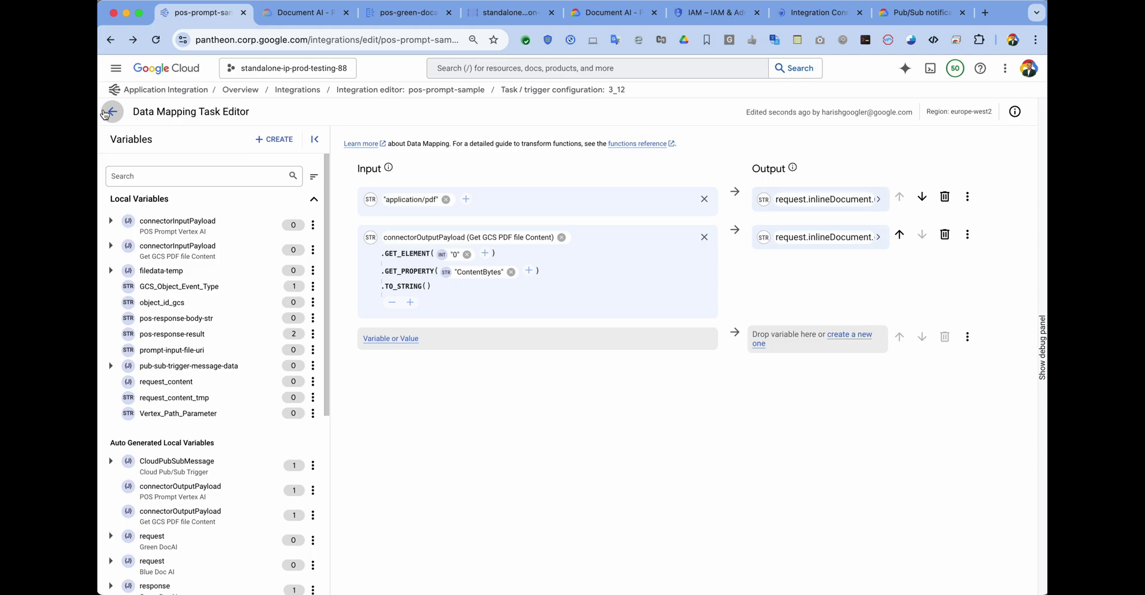
{"action": "left_click", "coordinate": [113, 112]}
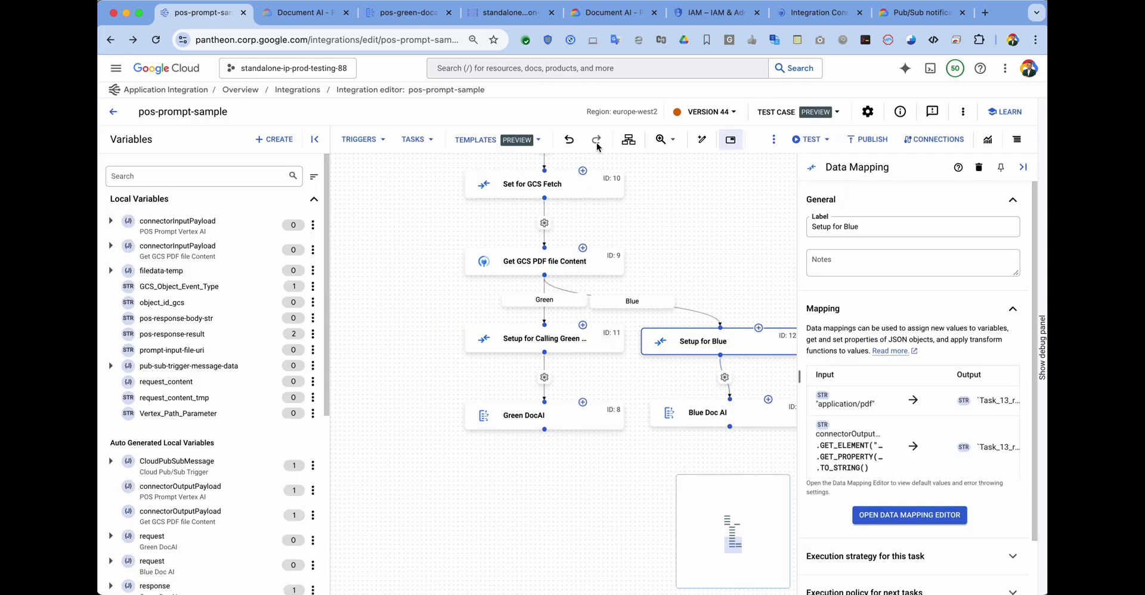
{"action": "left_click", "coordinate": [629, 139]}
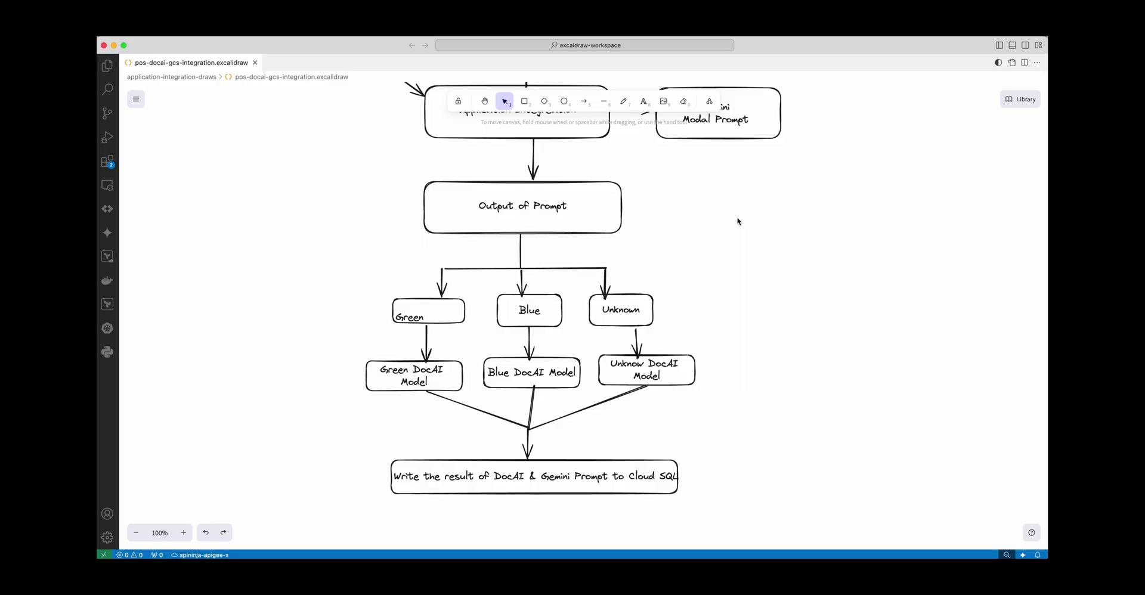
Switch to the pos-docai-gcs-integration.excalidraw diagram and review the flow from Cloud Storage through the Green, Blue and Unknown branches to Cloud SQL.
{"action": "scroll", "coordinate": [699, 189], "scroll_direction": "up", "scroll_amount": 2}
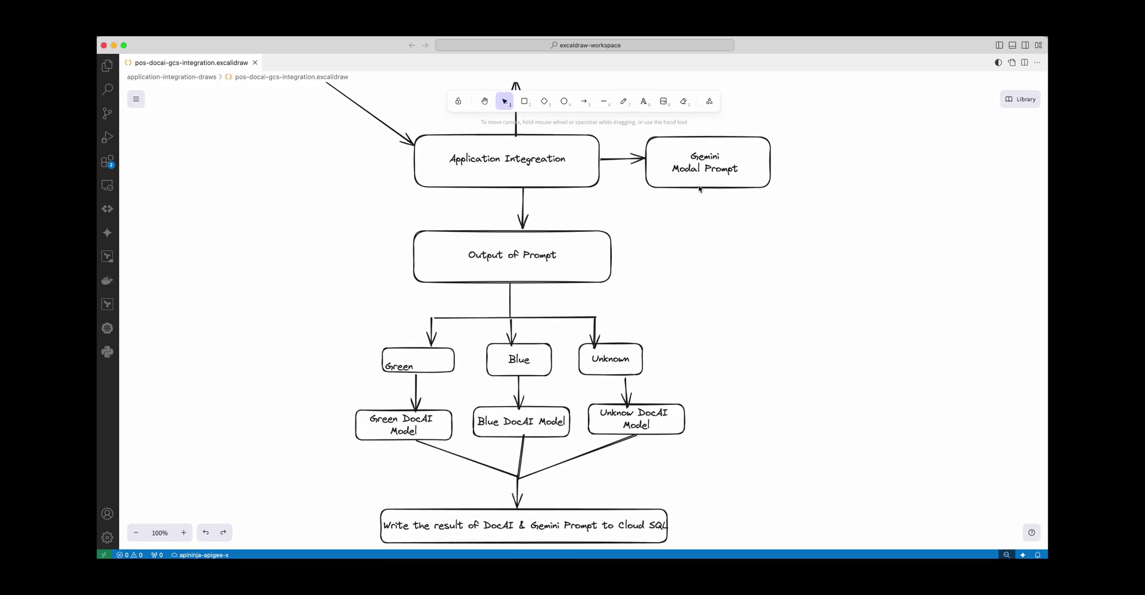
{"action": "scroll", "coordinate": [659, 194], "scroll_direction": "down", "scroll_amount": 3}
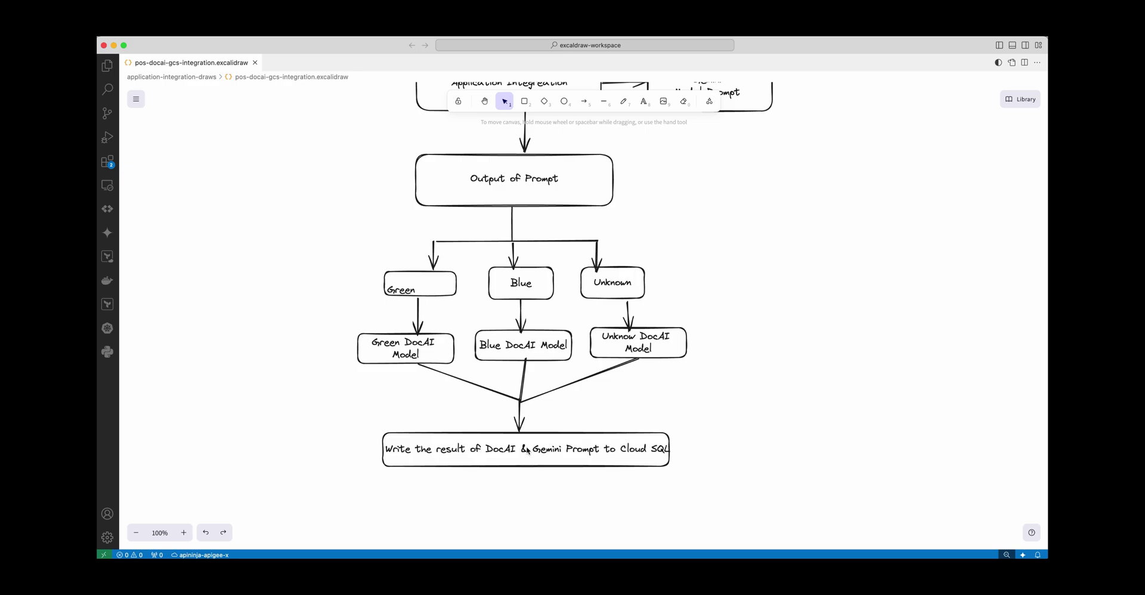
{"action": "scroll", "coordinate": [724, 85], "scroll_direction": "up", "scroll_amount": 5}
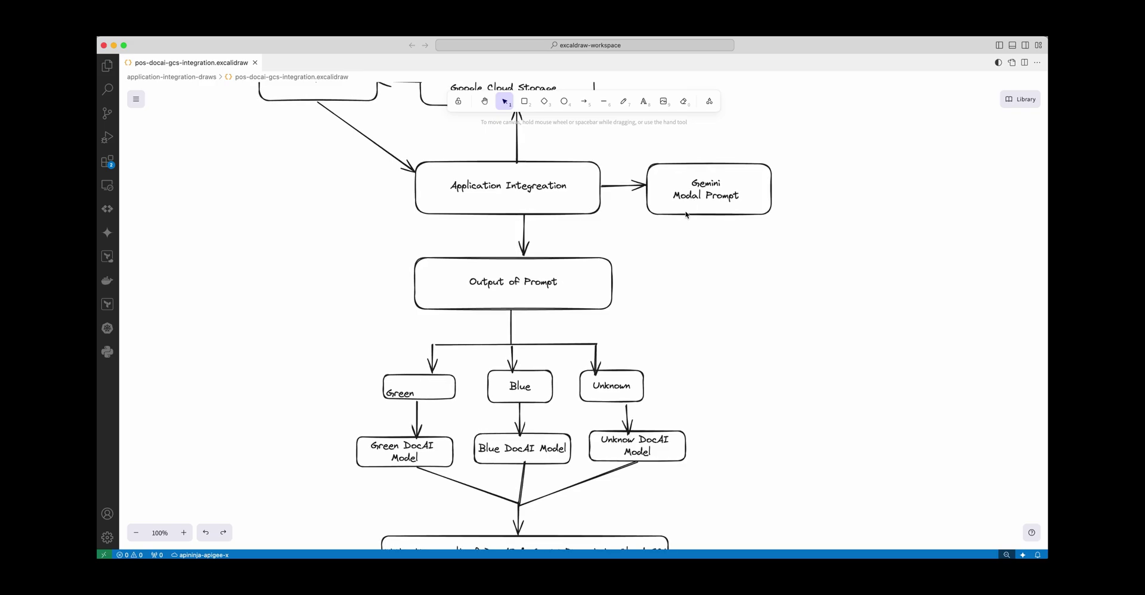
{"action": "scroll", "coordinate": [466, 377], "scroll_direction": "down", "scroll_amount": 4}
{"action": "scroll", "coordinate": [516, 369], "scroll_direction": "up", "scroll_amount": 6}
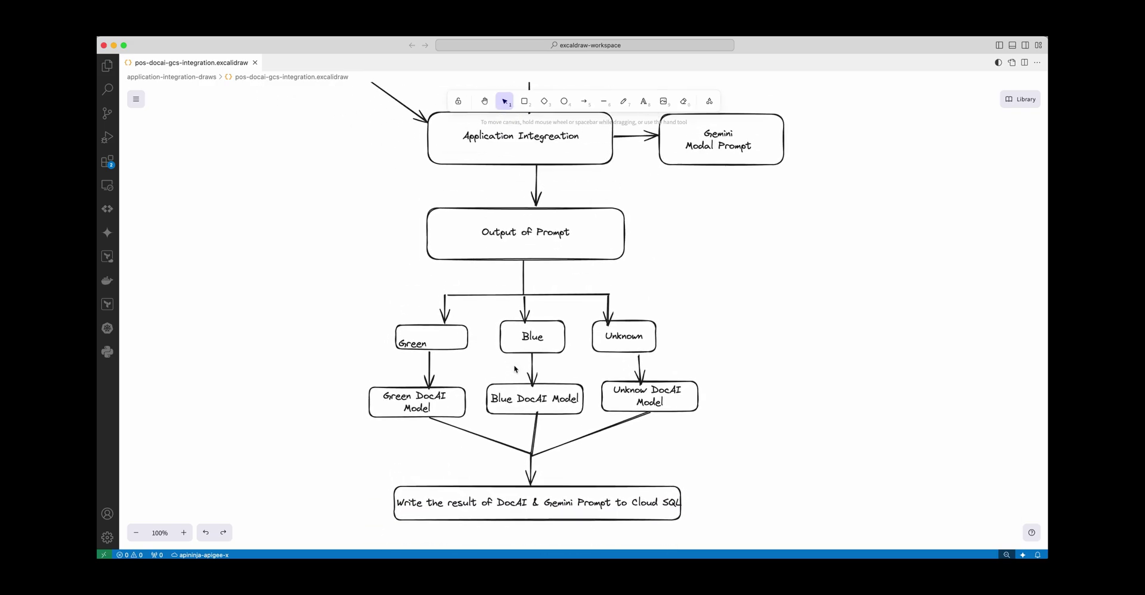
{"action": "scroll", "coordinate": [499, 183], "scroll_direction": "up", "scroll_amount": 1}
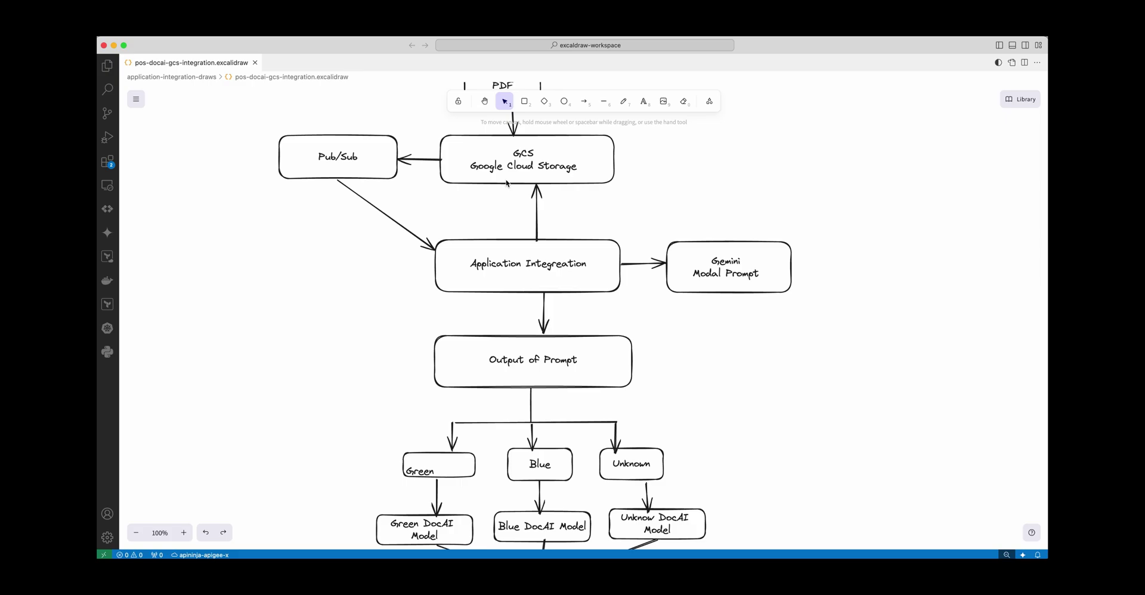
{"action": "scroll", "coordinate": [493, 234], "scroll_direction": "down", "scroll_amount": 1}
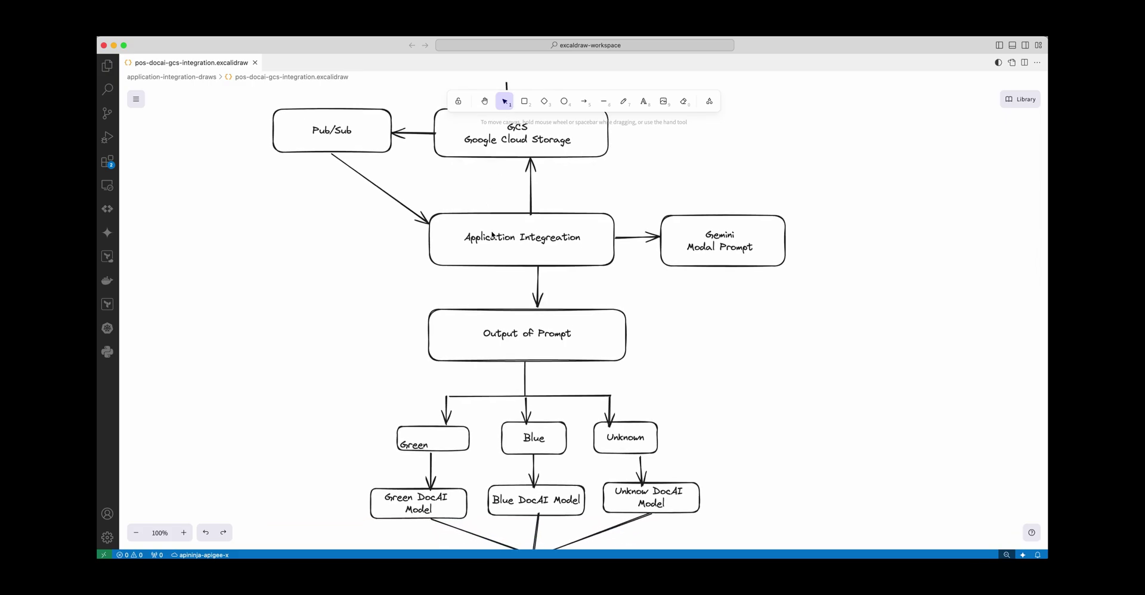
{"action": "scroll", "coordinate": [493, 234], "scroll_direction": "down", "scroll_amount": 4}
{"action": "scroll", "coordinate": [492, 234], "scroll_direction": "down", "scroll_amount": 3}
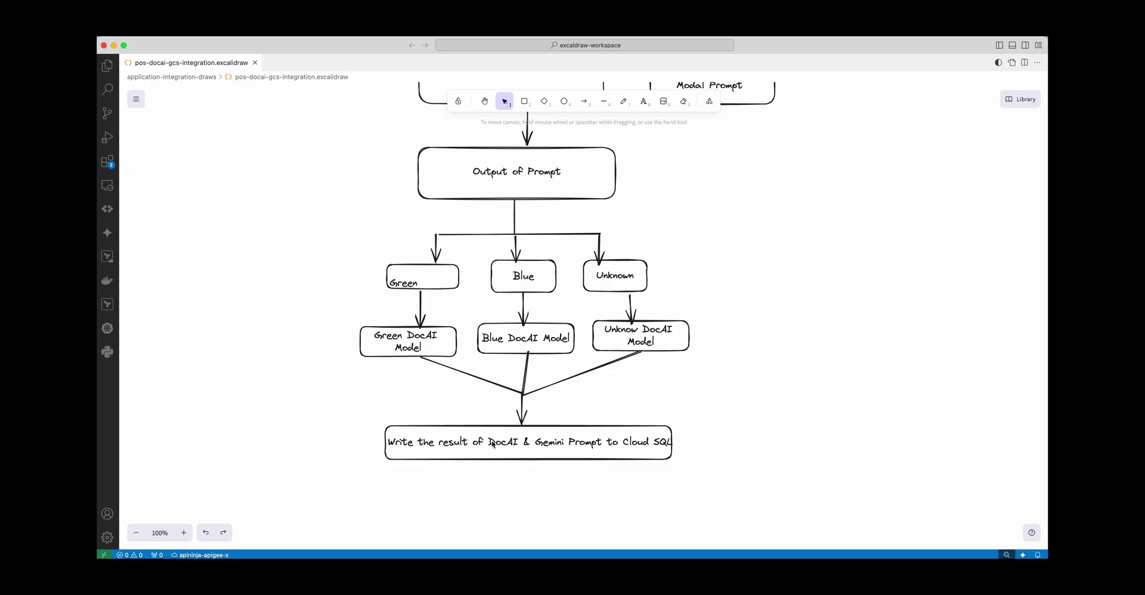
Switch back to the browser and open the overview of integration-sql-instance in Cloud SQL.
{"action": "key", "text": "super+Tab"}
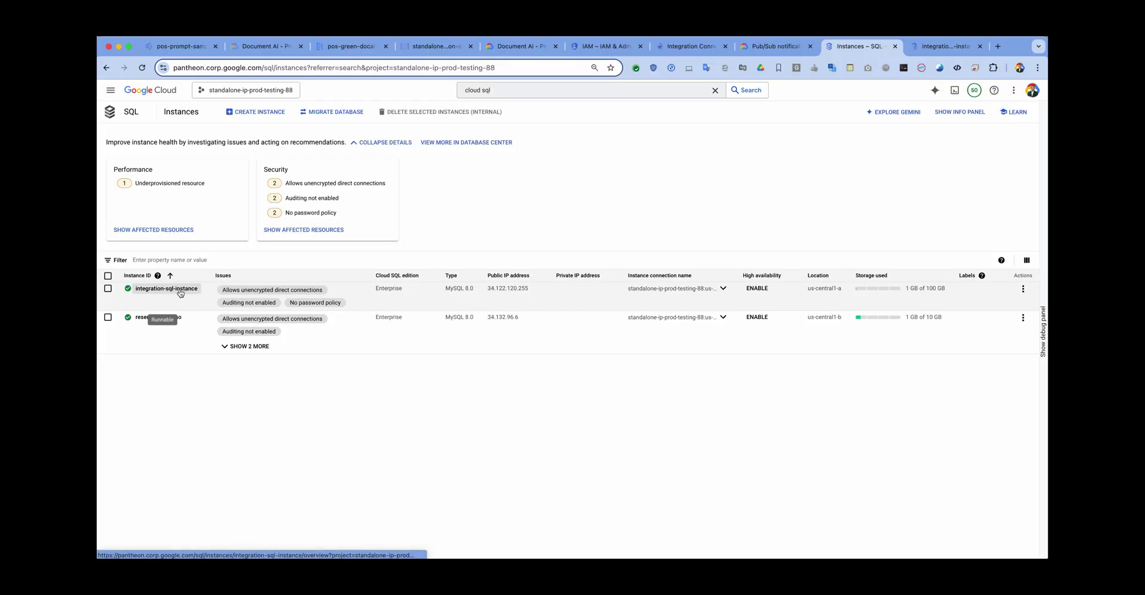
{"action": "left_click", "coordinate": [158, 291]}
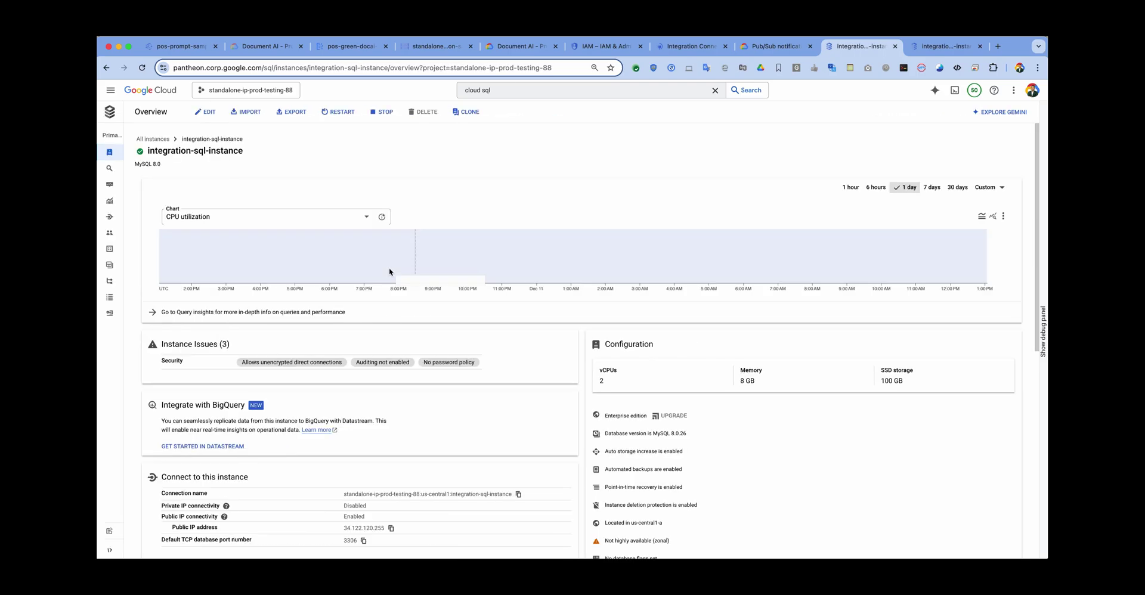
Review the pos_file_metadata table definition in the instance's SQL editor and run the SELECT query on that table.
{"action": "scroll", "coordinate": [373, 348], "scroll_direction": "down", "scroll_amount": 3}
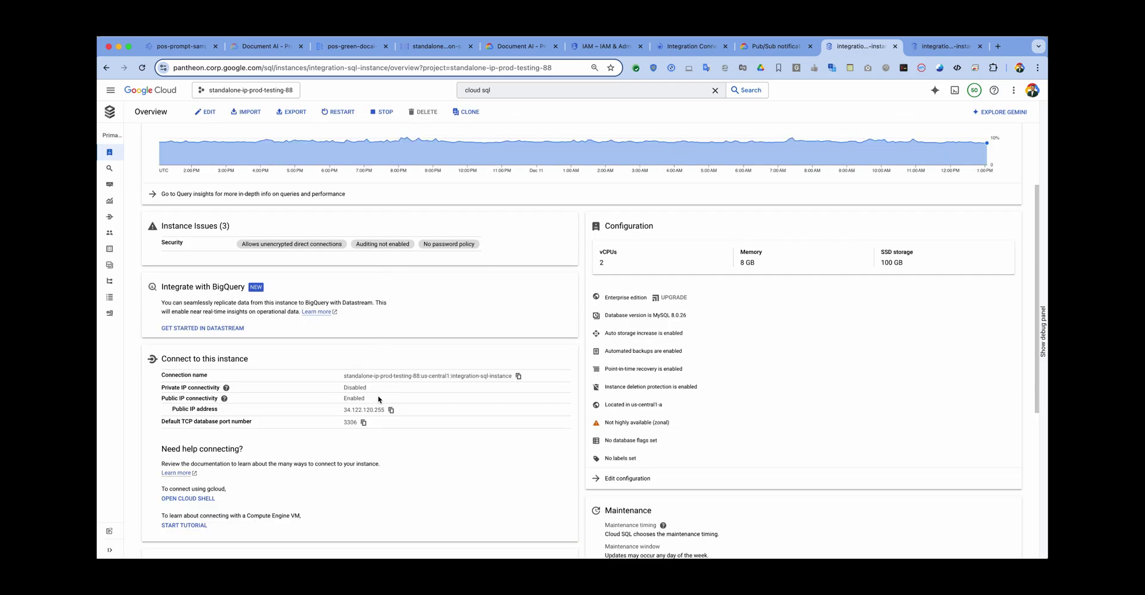
{"action": "key", "text": "ctrl+Tab"}
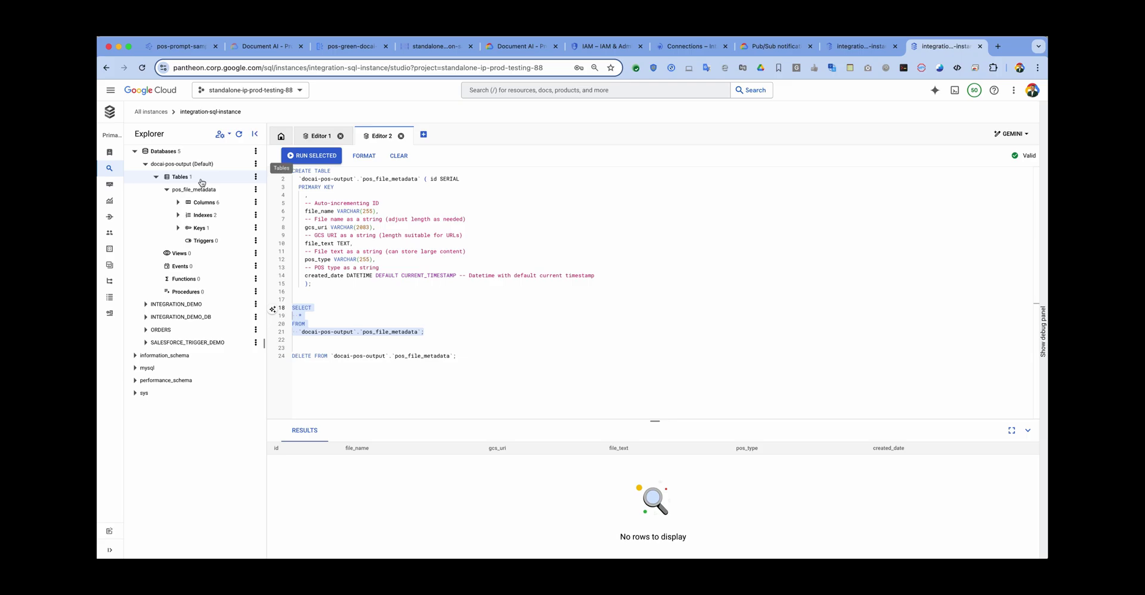
{"action": "left_click", "coordinate": [386, 287]}
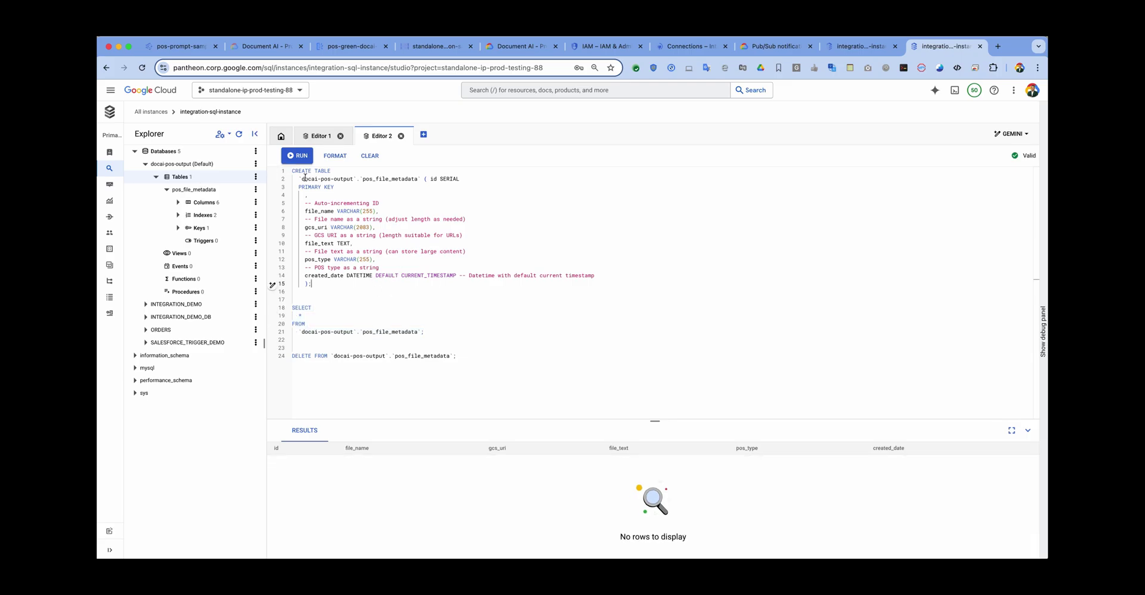
{"action": "left_click_drag", "start_coordinate": [301, 179], "coordinate": [359, 179]}
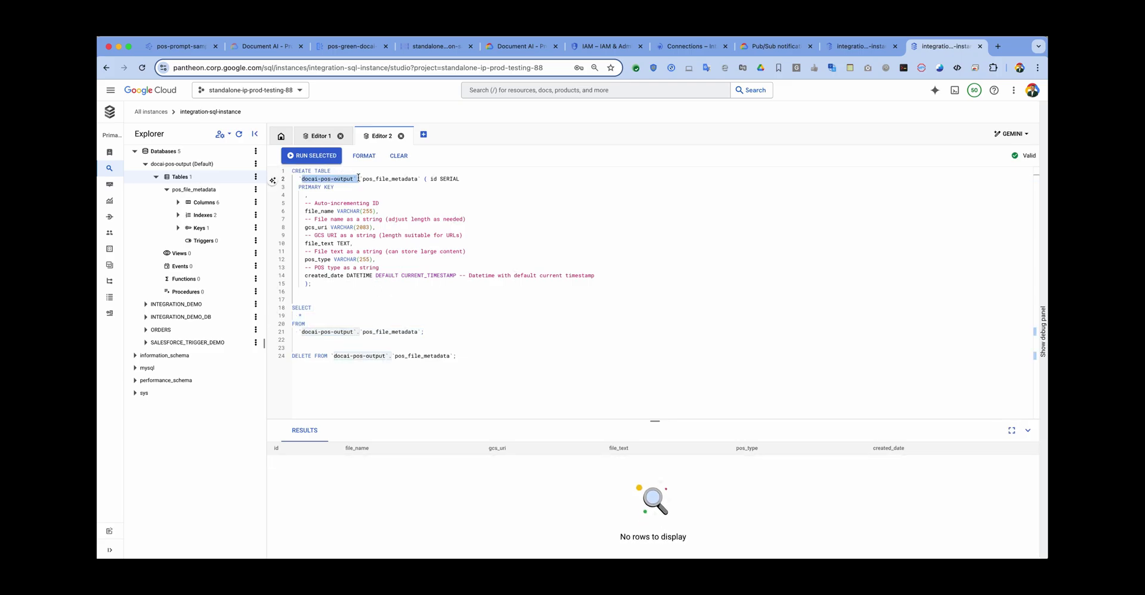
{"action": "double_click", "coordinate": [387, 179]}
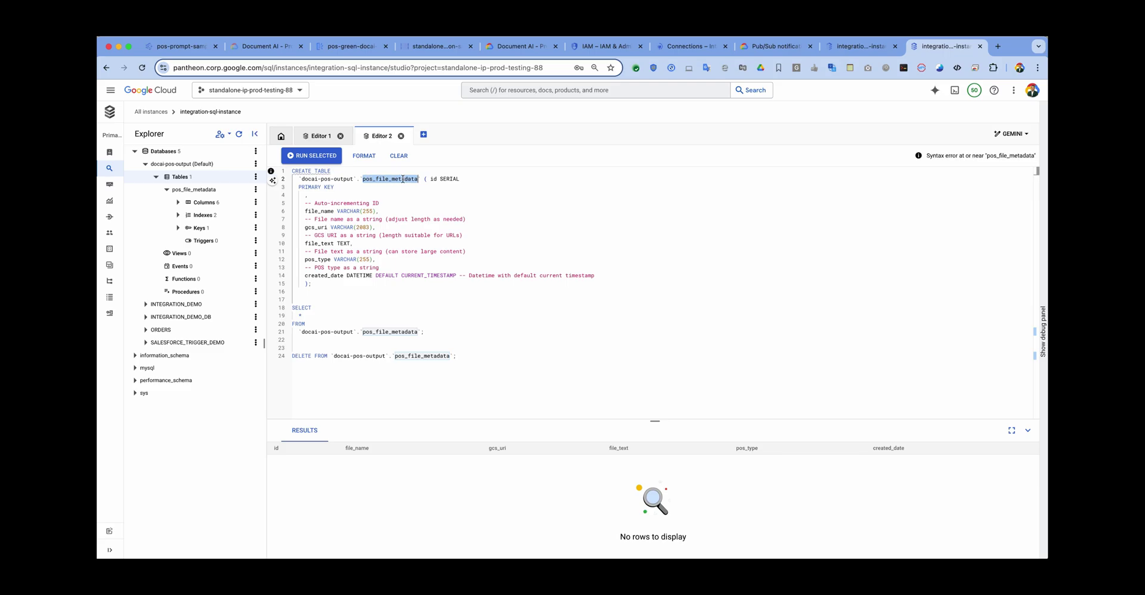
{"action": "left_click", "coordinate": [319, 212]}
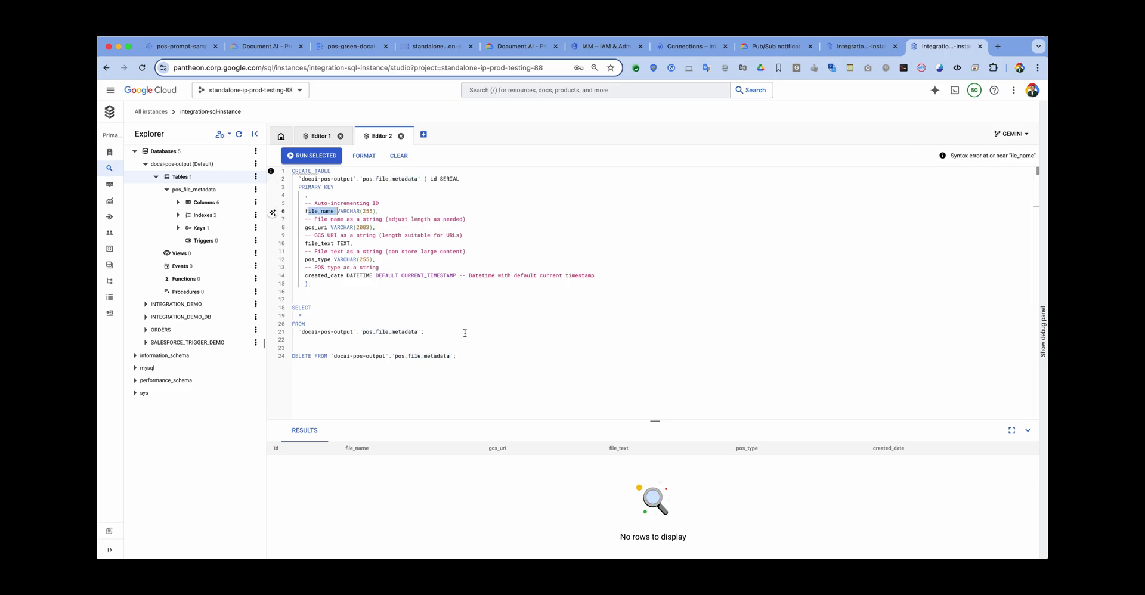
{"action": "left_click_drag", "start_coordinate": [424, 332], "coordinate": [266, 296]}
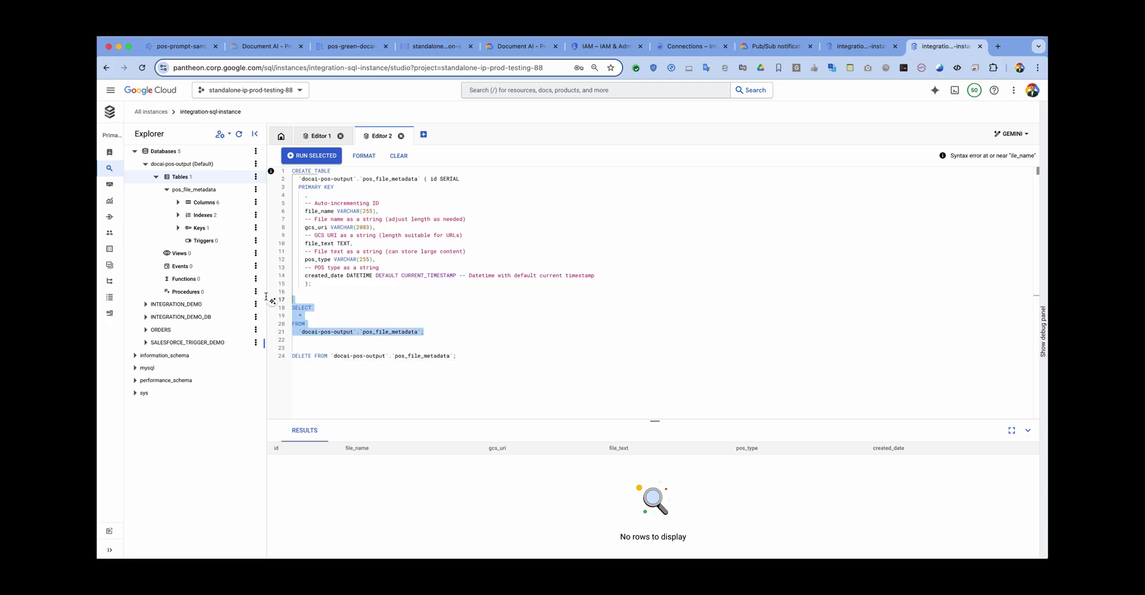
{"action": "left_click", "coordinate": [324, 156]}
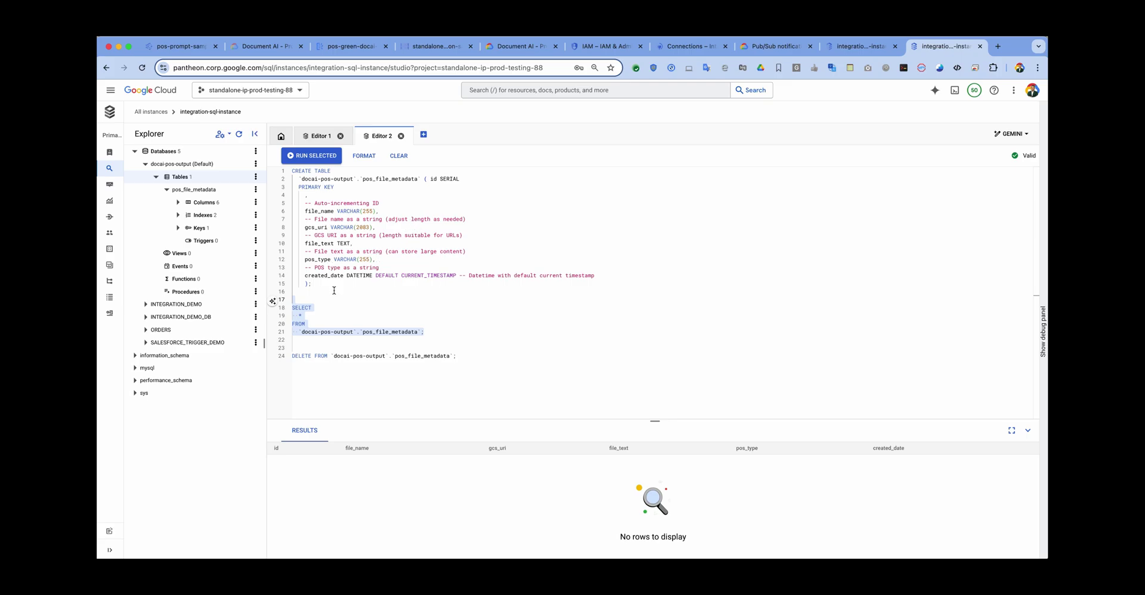
Switch to the pos-file-metadata-cloudsql-con connection details and check its instance ID and database name.
{"action": "left_click", "coordinate": [861, 47]}
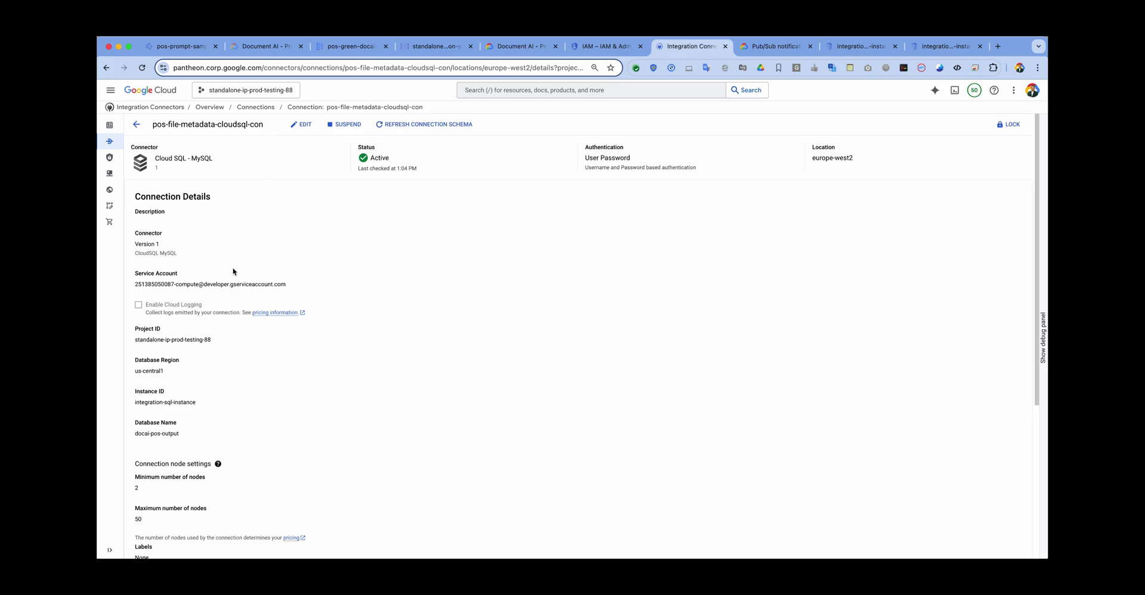
{"action": "scroll", "coordinate": [233, 272], "scroll_direction": "down", "scroll_amount": 3}
{"action": "left_click_drag", "start_coordinate": [138, 294], "coordinate": [133, 320]}
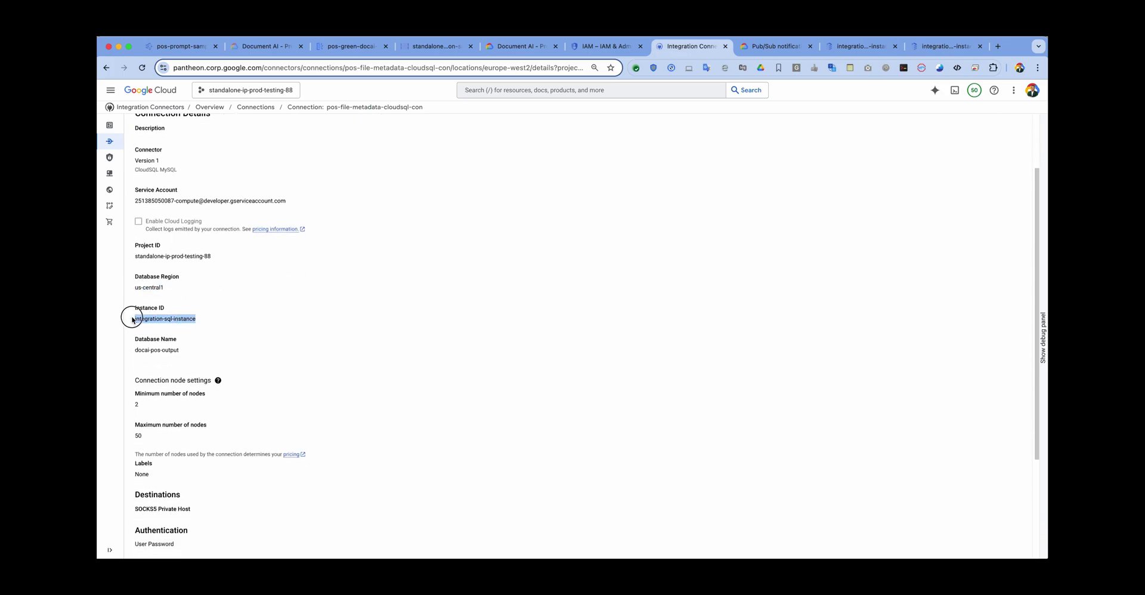
{"action": "left_click_drag", "start_coordinate": [191, 355], "coordinate": [134, 356]}
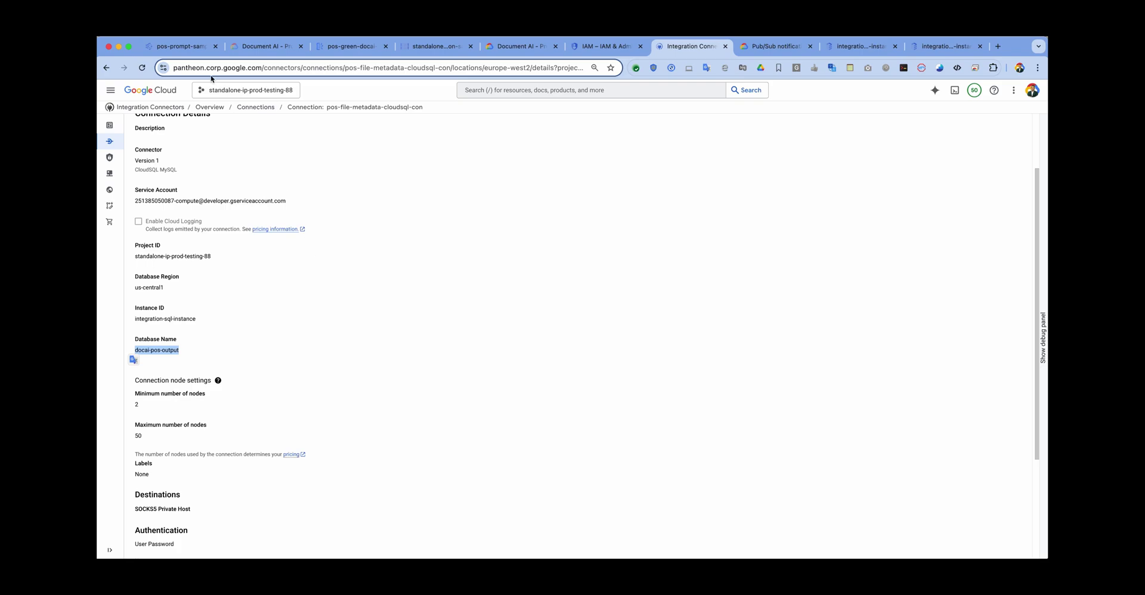
Return to the pos-prompt-sample integration and place a new Connectors task below Green DocAI.
{"action": "left_click", "coordinate": [179, 46]}
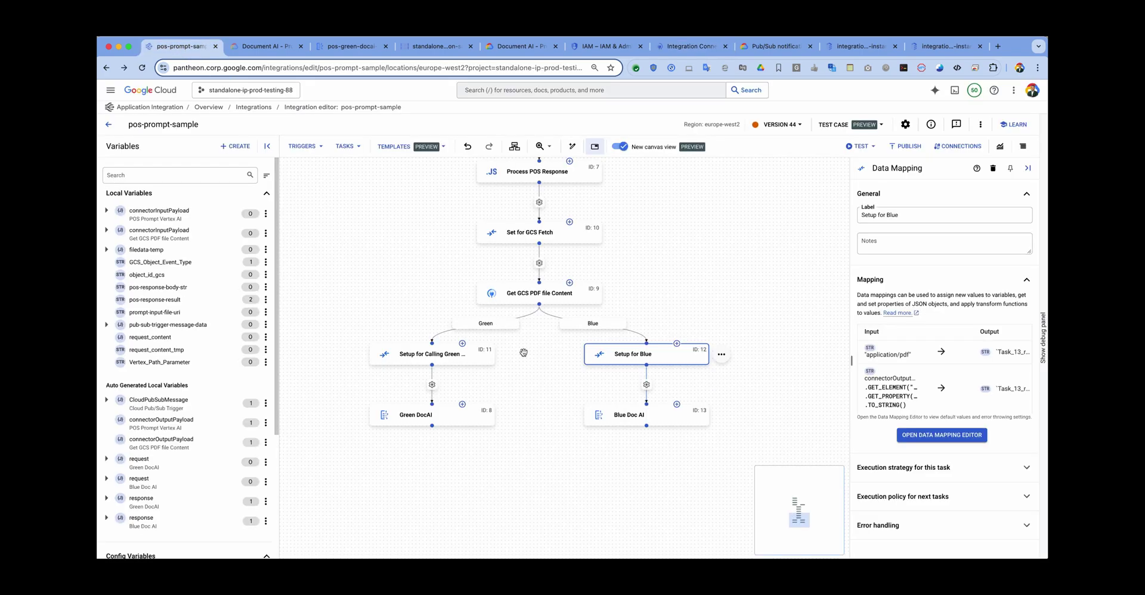
{"action": "left_click_drag", "start_coordinate": [552, 394], "coordinate": [555, 333]}
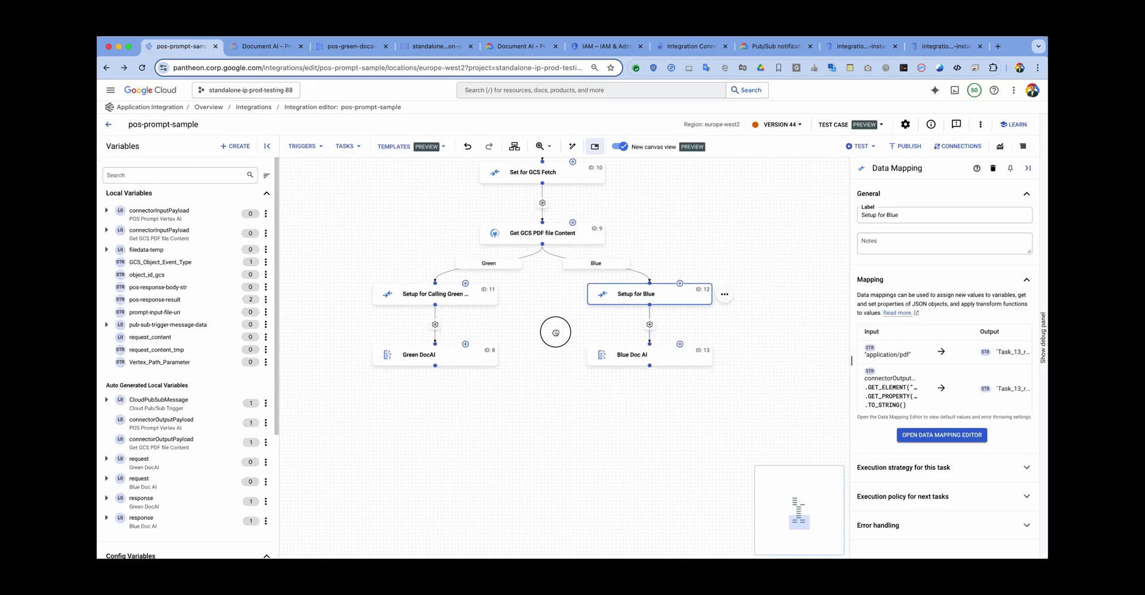
{"action": "left_click", "coordinate": [359, 149]}
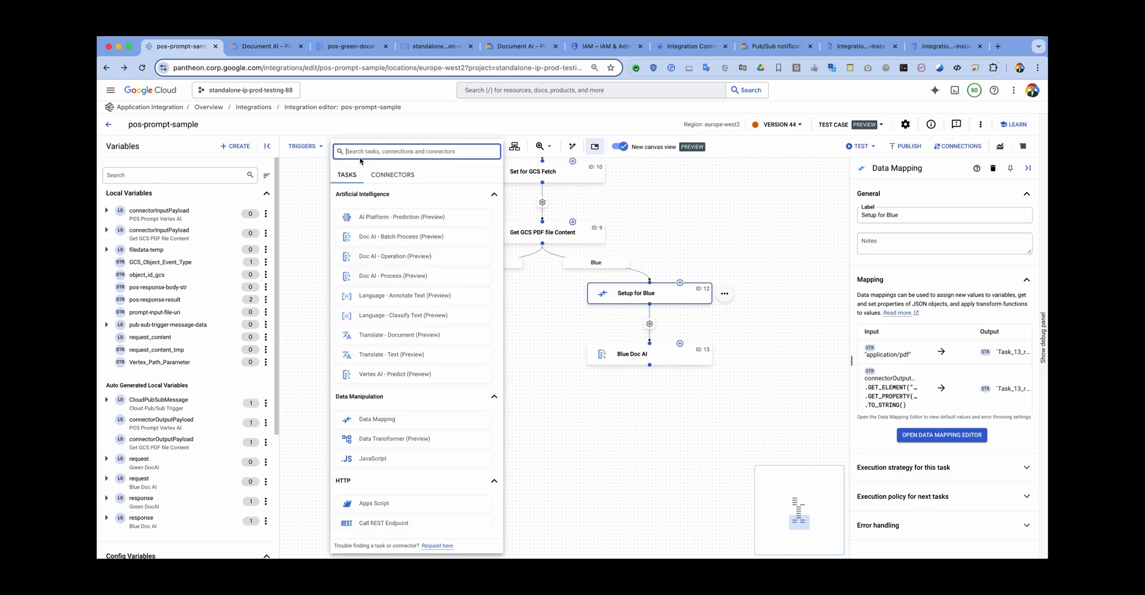
{"action": "type", "text": "connectors"}
{"action": "left_click", "coordinate": [384, 198]}
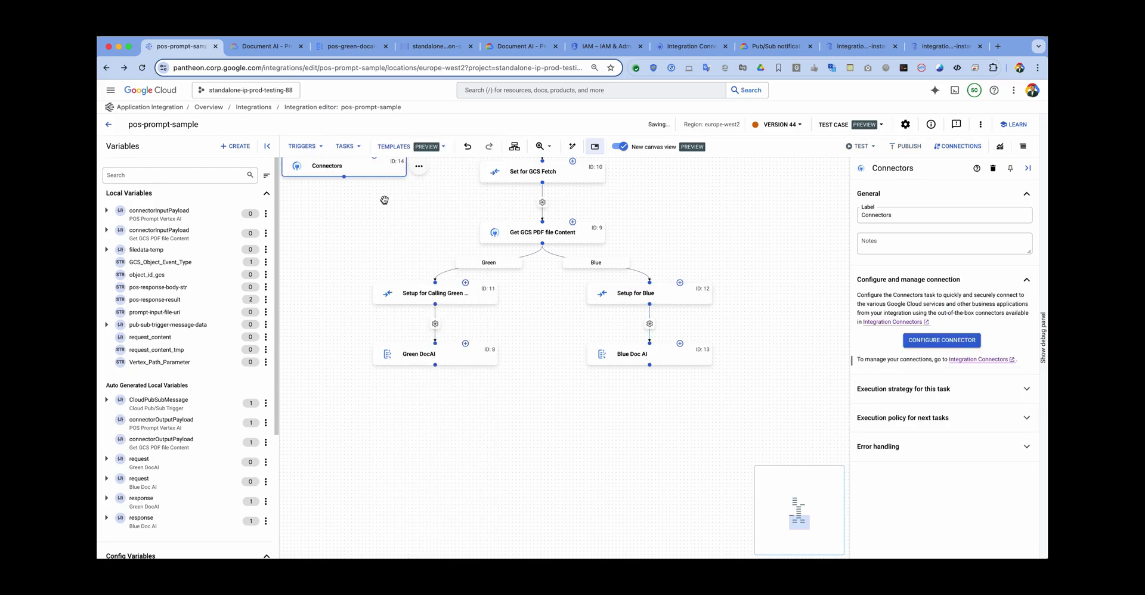
{"action": "left_click_drag", "start_coordinate": [332, 168], "coordinate": [434, 423]}
Label the new Connectors task "Write Blue Results to SQL".
{"action": "left_click", "coordinate": [891, 216]}
{"action": "key", "text": "super+a"}
{"action": "type", "text": "Write Blue Results to Cl"}
{"action": "type", "text": "QL"}
{"action": "left_click", "coordinate": [889, 404]}
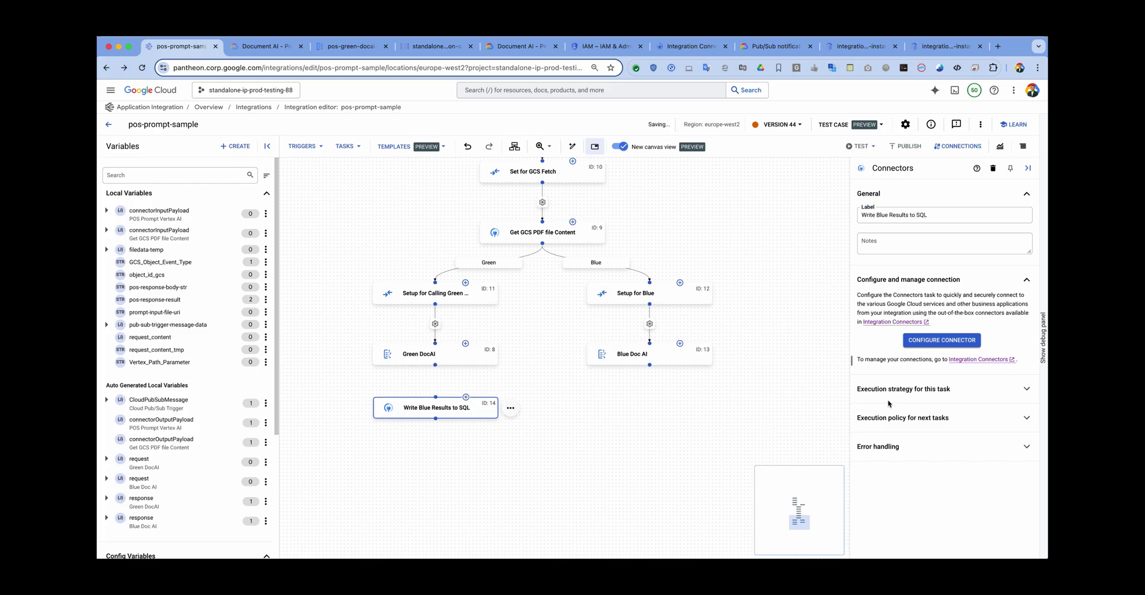
Configure the connector task to use the pos-file-metadata-cloudsql-con connection in region europe-west2.
{"action": "left_click", "coordinate": [949, 342]}
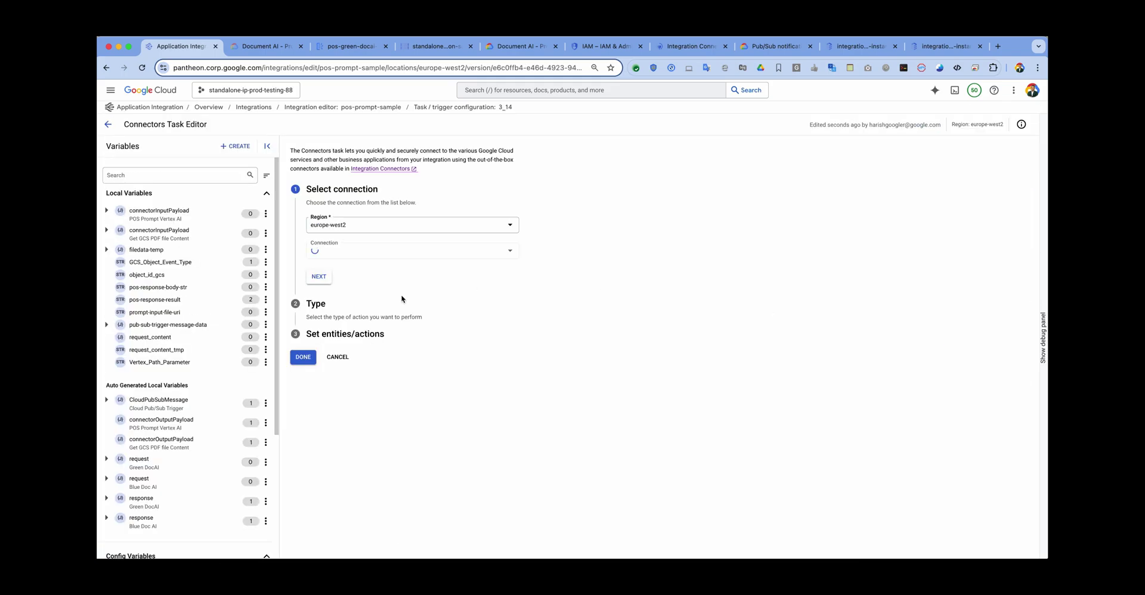
{"action": "left_click", "coordinate": [343, 256]}
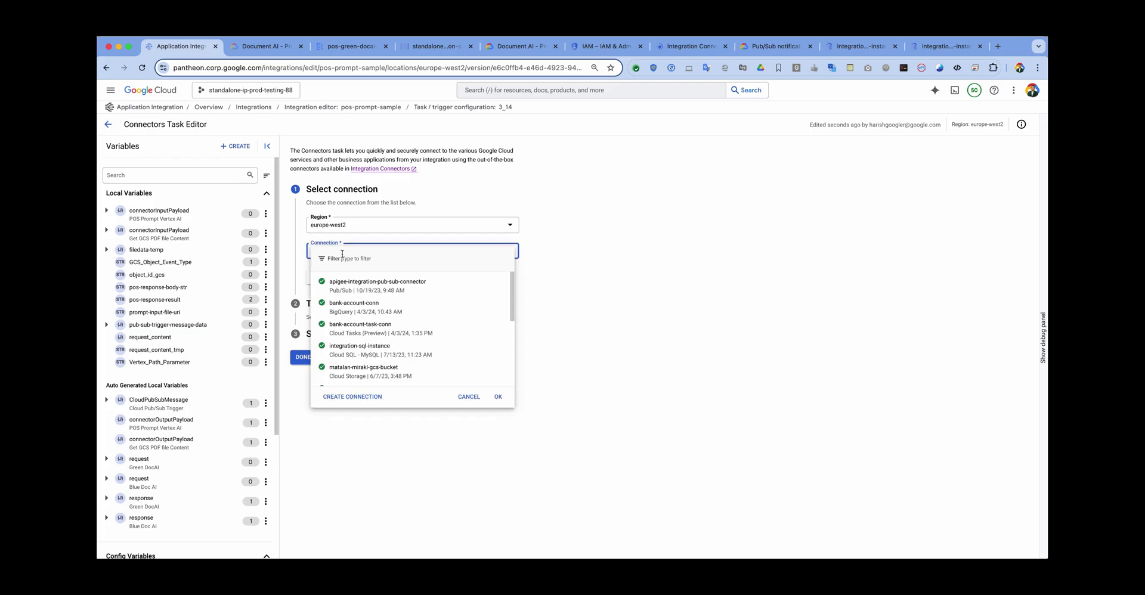
{"action": "type", "text": "pos"}
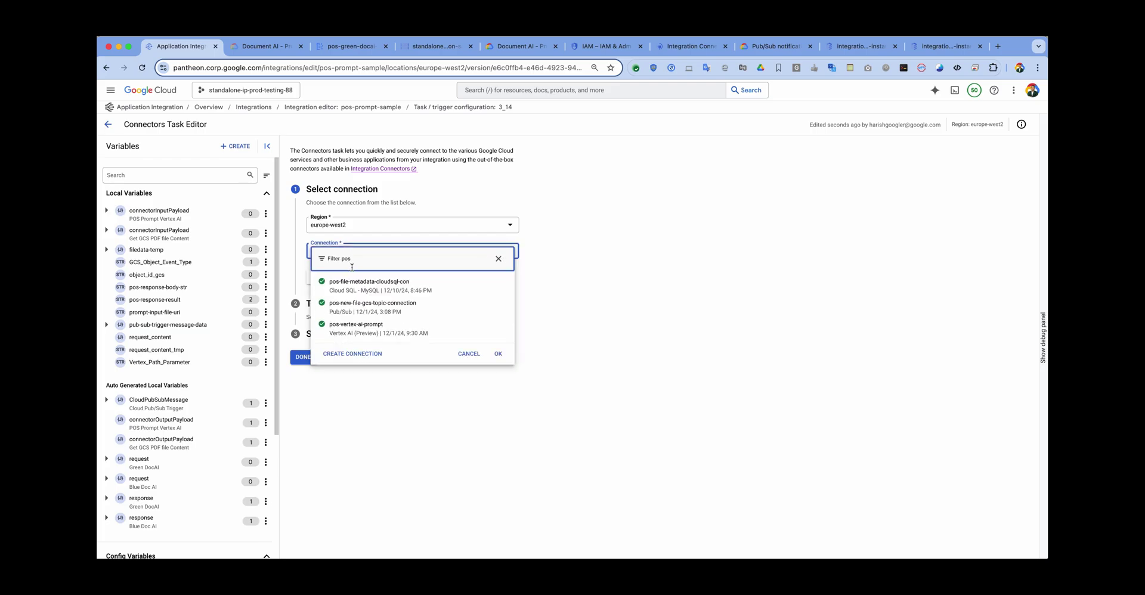
{"action": "left_click", "coordinate": [370, 290]}
{"action": "left_click", "coordinate": [324, 282]}
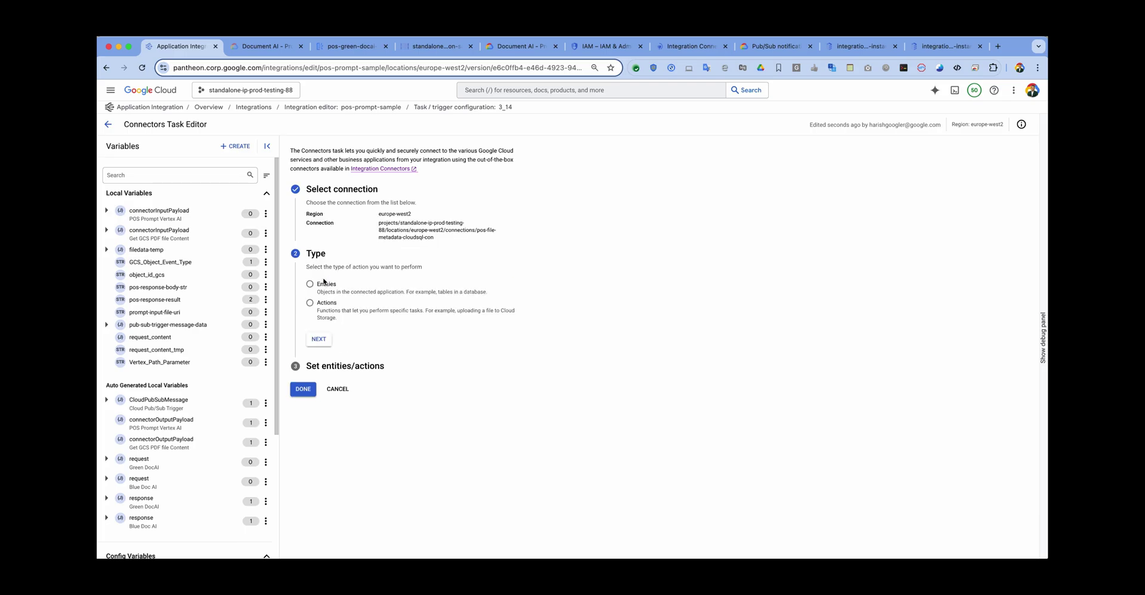
Set the connector type to Entities, with entity pos_file_metadata and operation Create, and finish the configuration.
{"action": "left_click", "coordinate": [311, 286]}
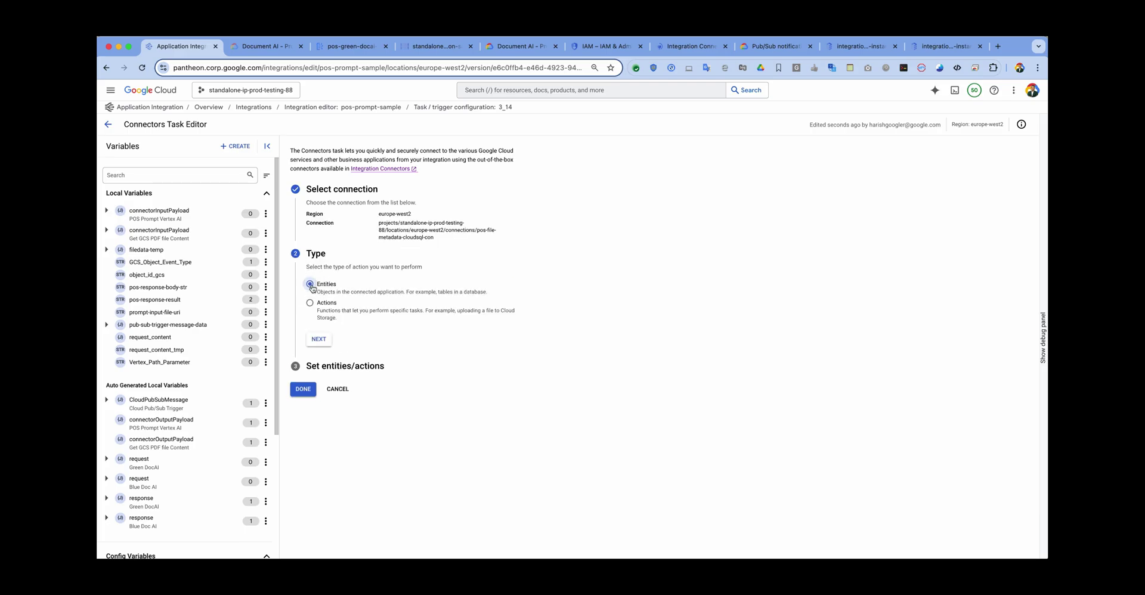
{"action": "left_click", "coordinate": [324, 340]}
{"action": "left_click", "coordinate": [338, 315]}
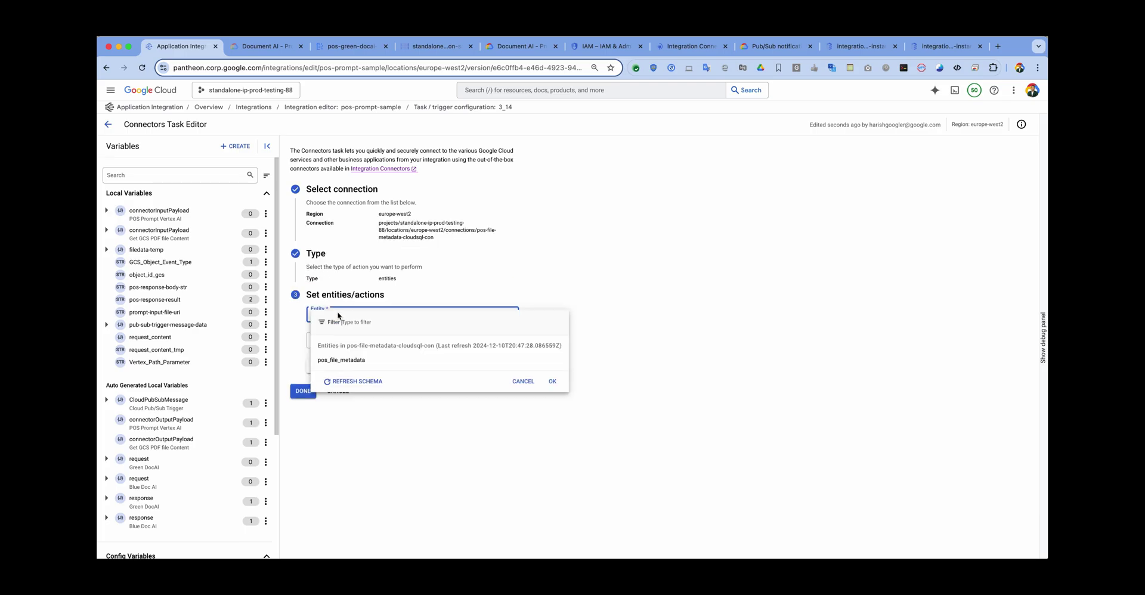
{"action": "left_click", "coordinate": [349, 364]}
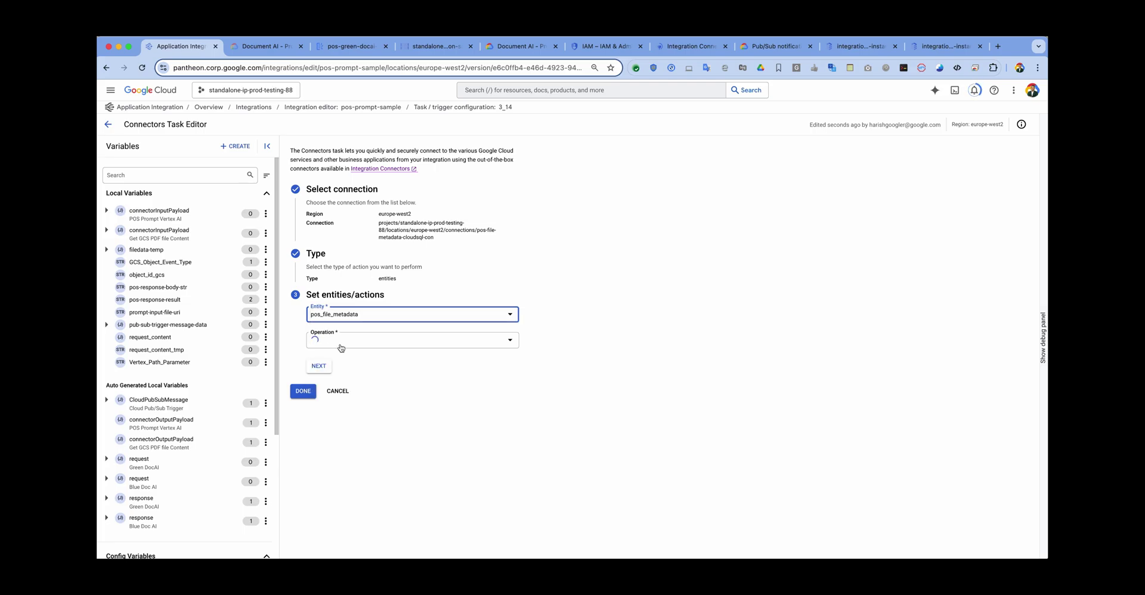
{"action": "left_click", "coordinate": [341, 348]}
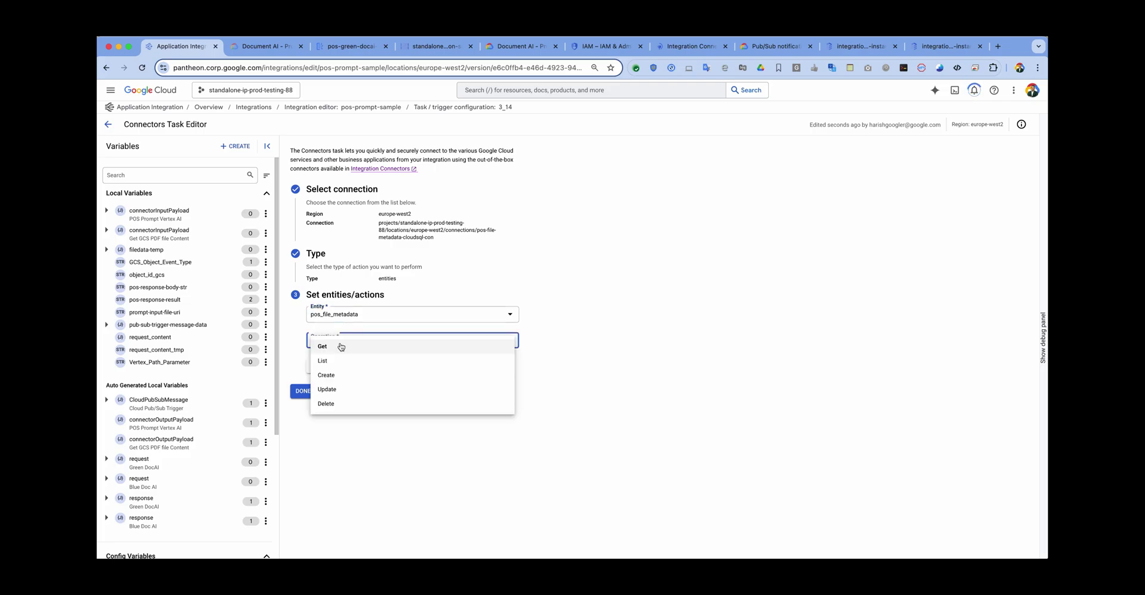
{"action": "left_click", "coordinate": [331, 380]}
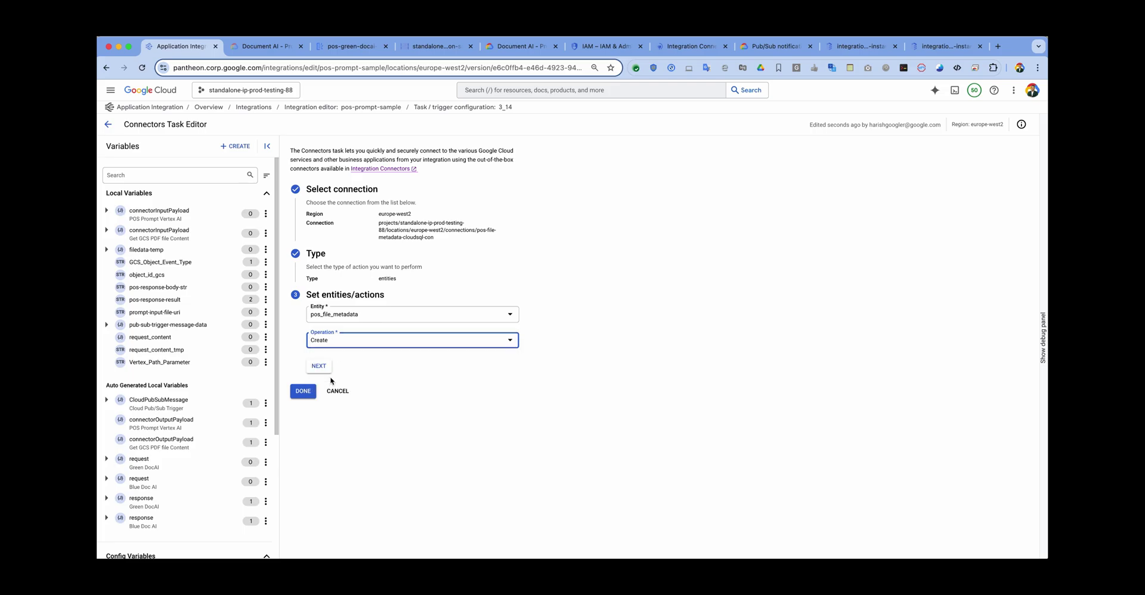
{"action": "left_click", "coordinate": [301, 393]}
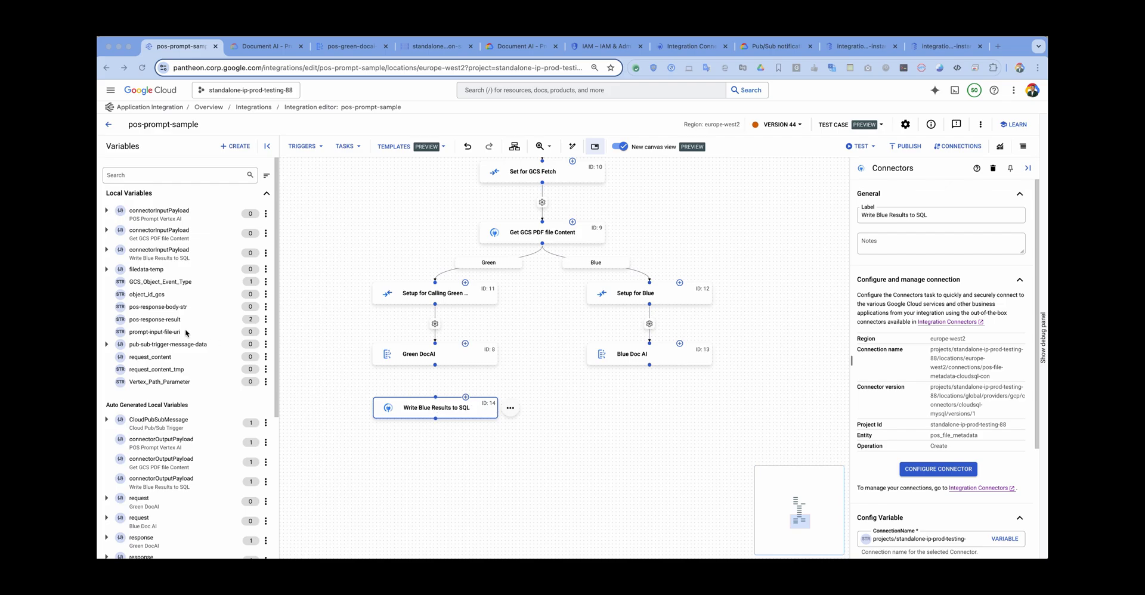
Expand the connectorInputPayload fields of Write Blue Results to SQL and move that task lower to leave a gap under Green DocAI.
{"action": "left_click", "coordinate": [108, 252]}
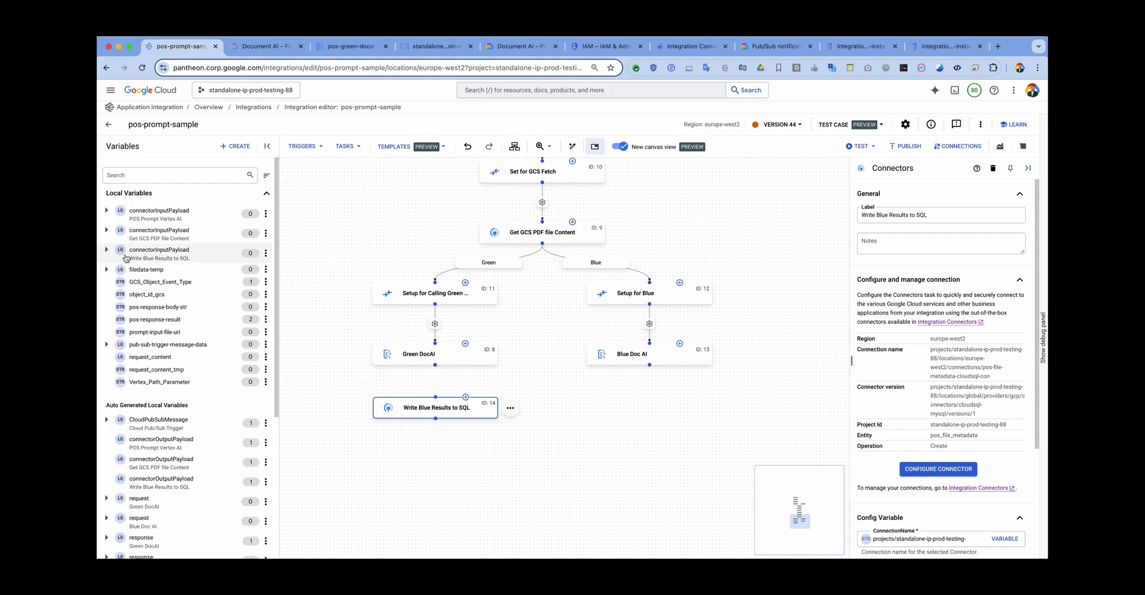
{"action": "left_click", "coordinate": [106, 251]}
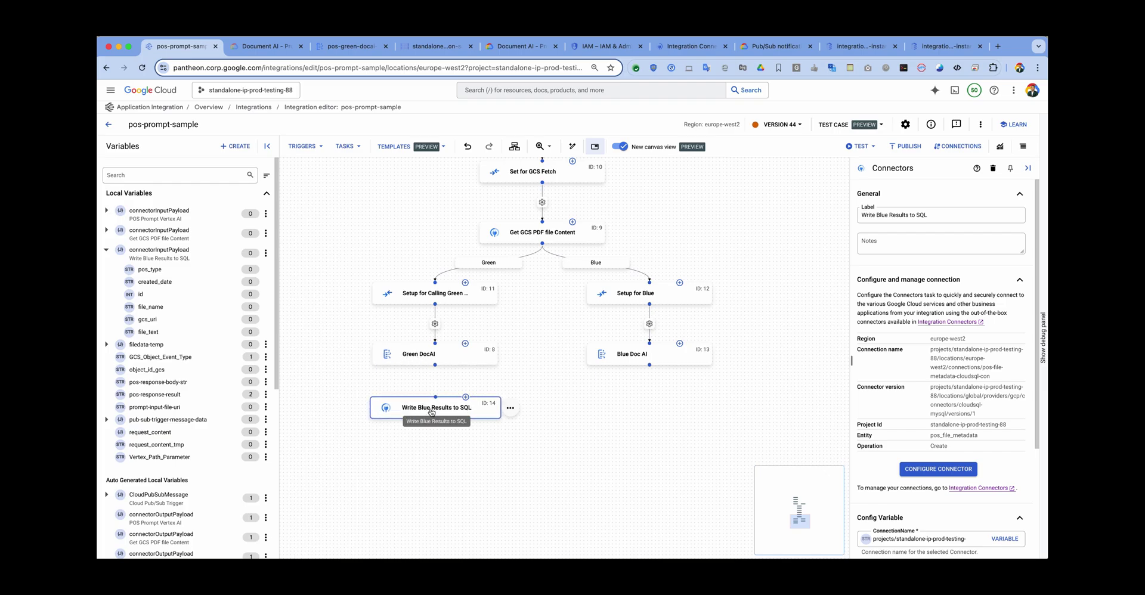
{"action": "left_click_drag", "start_coordinate": [420, 415], "coordinate": [431, 449]}
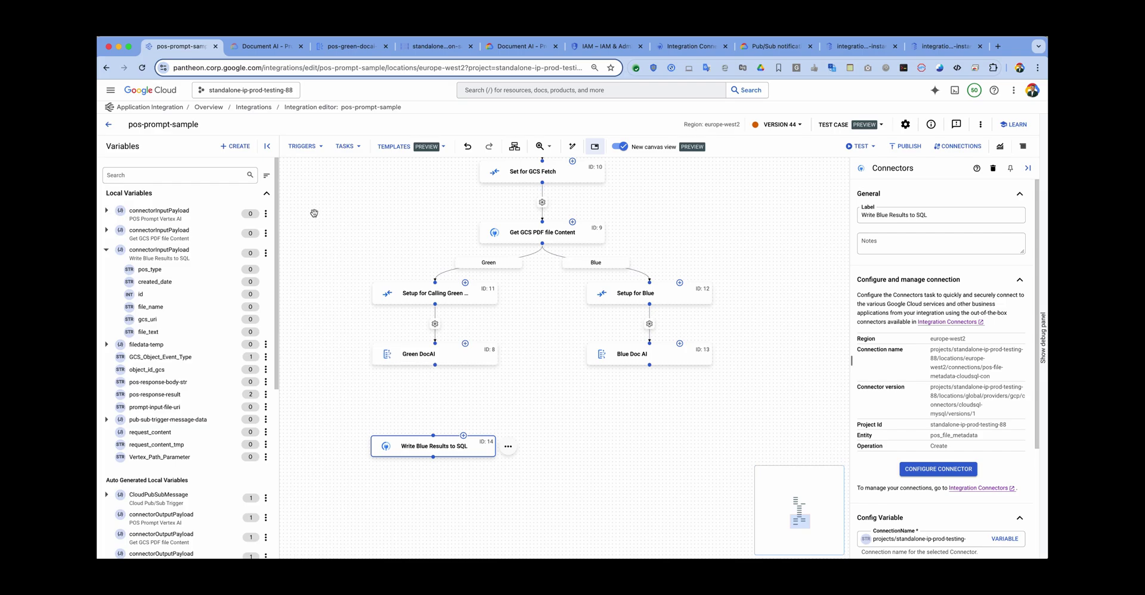
Create a String variable named doc-ocr-text-data with variable type None.
{"action": "left_click", "coordinate": [236, 146]}
{"action": "left_click", "coordinate": [822, 122]}
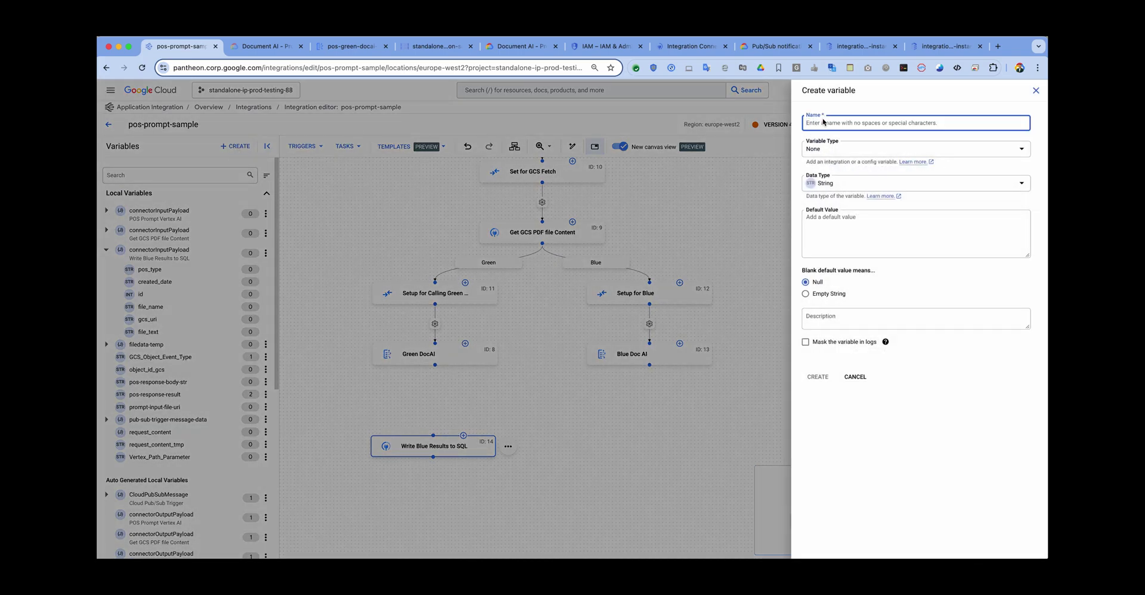
{"action": "type", "text": "doc-ocr-text-data"}
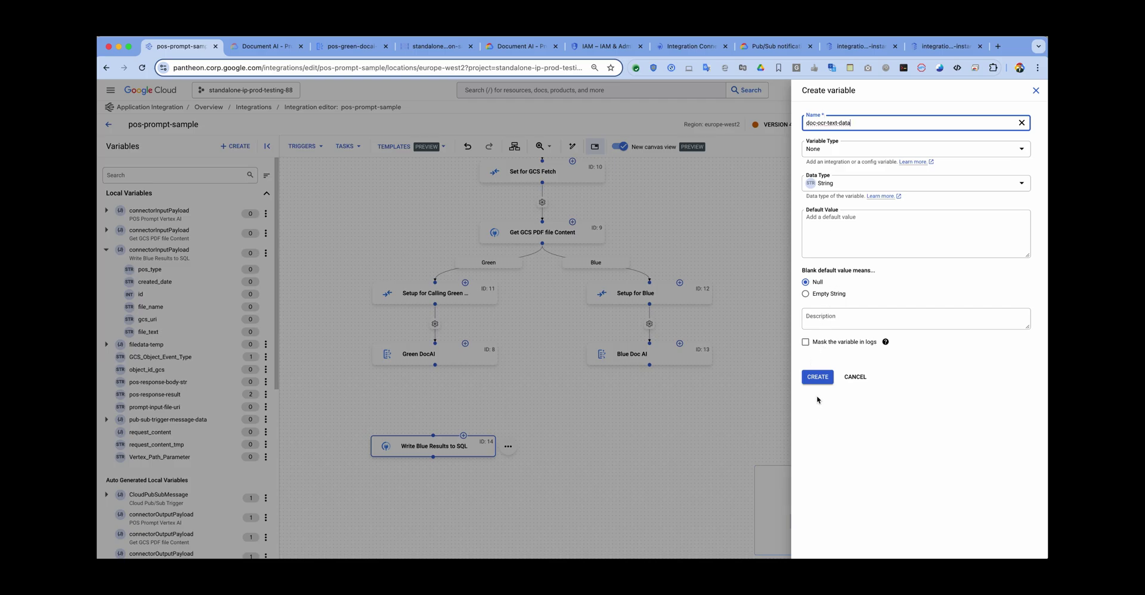
{"action": "left_click", "coordinate": [818, 377]}
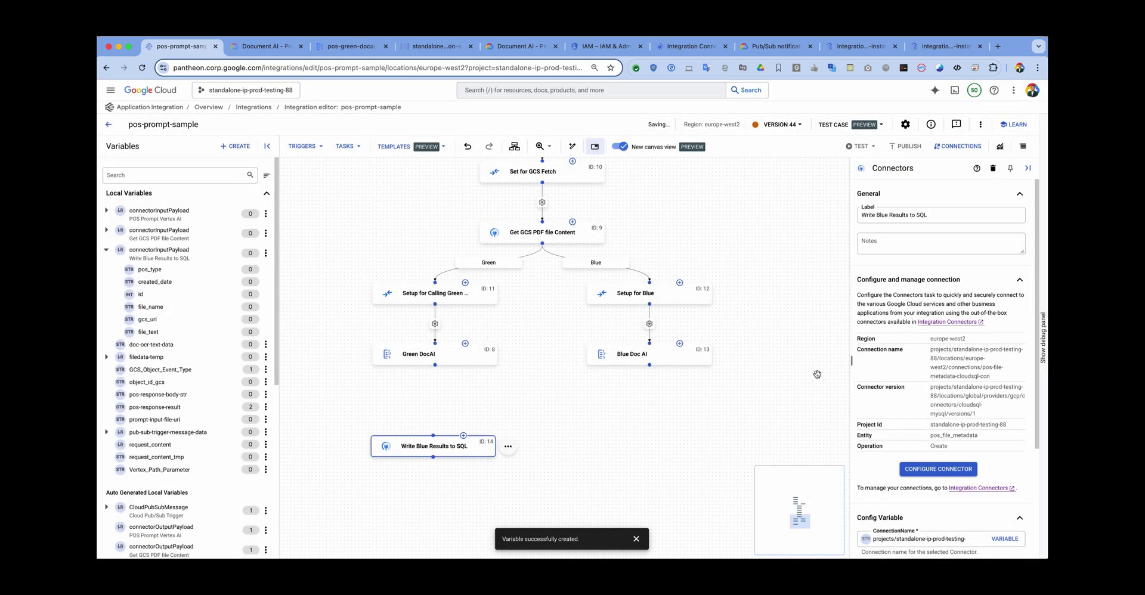
Add a Data Mapping task labelled "Map Blue OCR Data" between Green DocAI and Write Blue Results to SQL, and open its mapping editor.
{"action": "left_click", "coordinate": [345, 146]}
{"action": "left_click", "coordinate": [391, 420]}
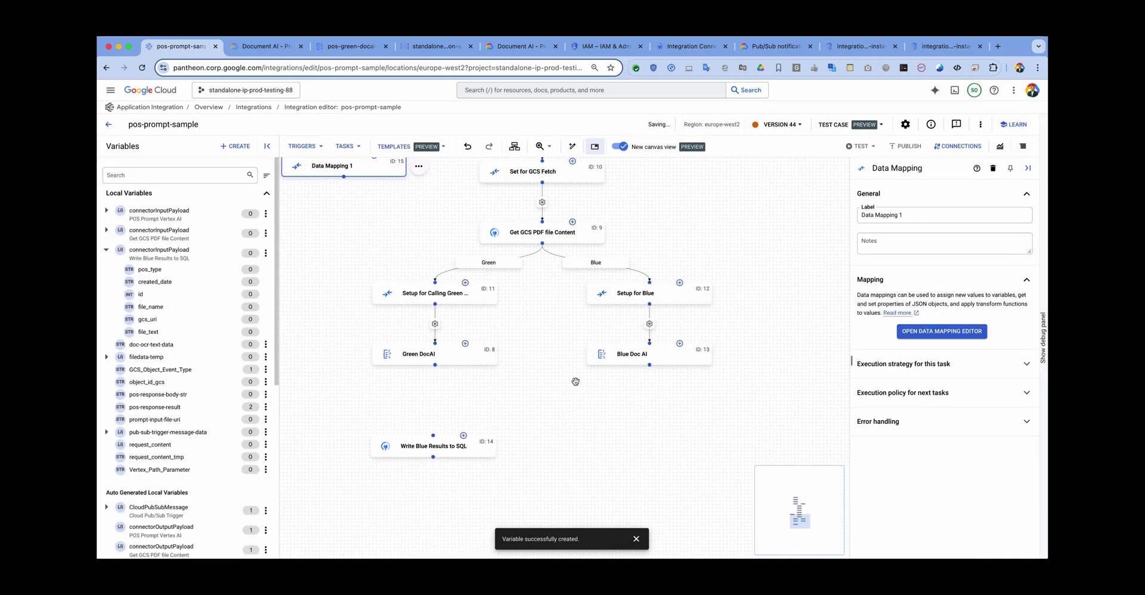
{"action": "left_click_drag", "start_coordinate": [341, 166], "coordinate": [429, 391]}
{"action": "triple_click", "coordinate": [907, 215]}
{"action": "type", "text": "Map Blue OCR Data"}
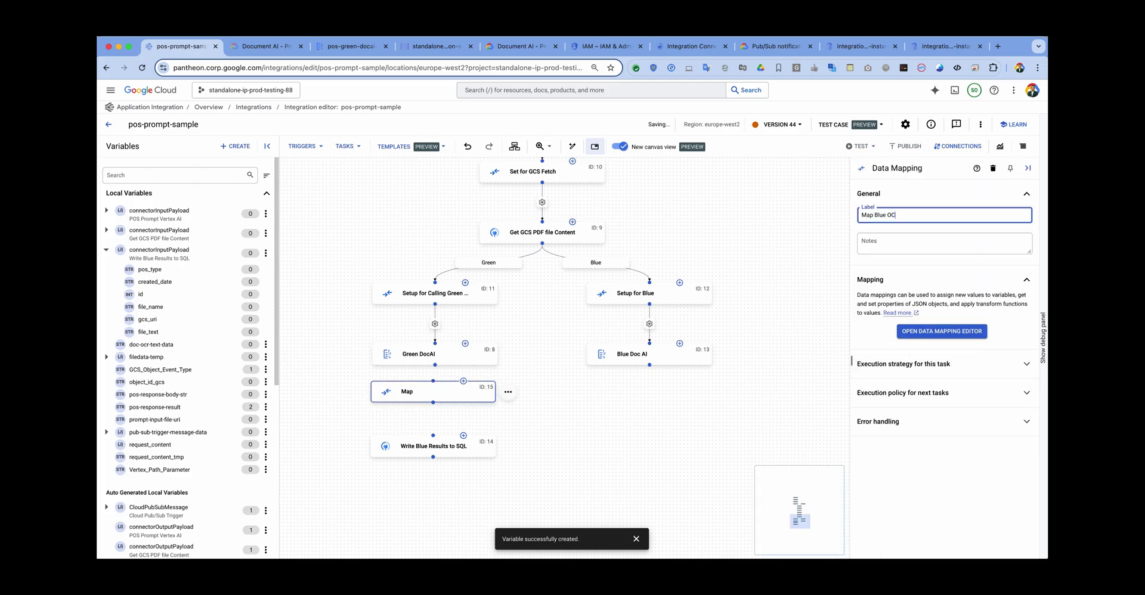
{"action": "left_click", "coordinate": [949, 333]}
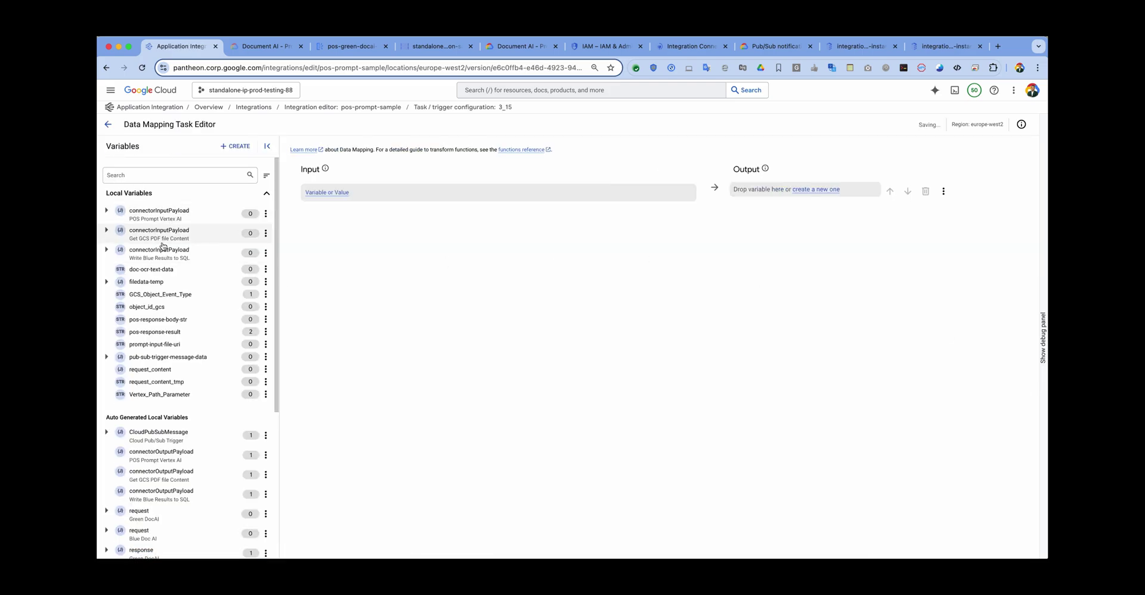
Map Green DocAI's response.document.text to doc-ocr-text-data, and connect Green DocAI to Map Blue OCR Data on the canvas.
{"action": "left_click_drag", "start_coordinate": [150, 272], "coordinate": [775, 192]}
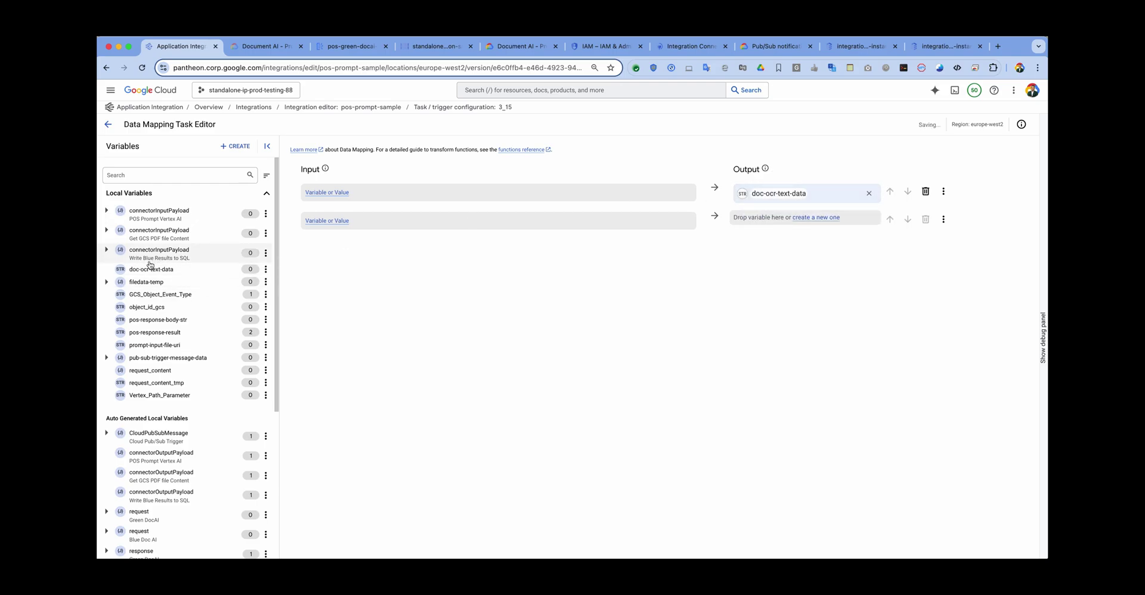
{"action": "scroll", "coordinate": [114, 387], "scroll_direction": "down", "scroll_amount": 4}
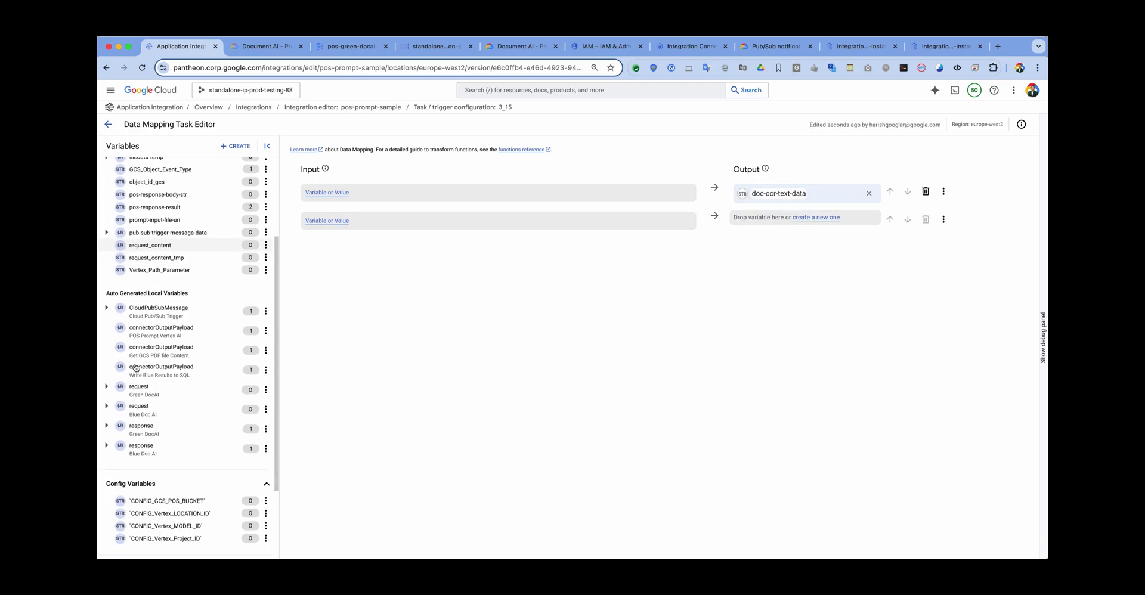
{"action": "left_click", "coordinate": [107, 427]}
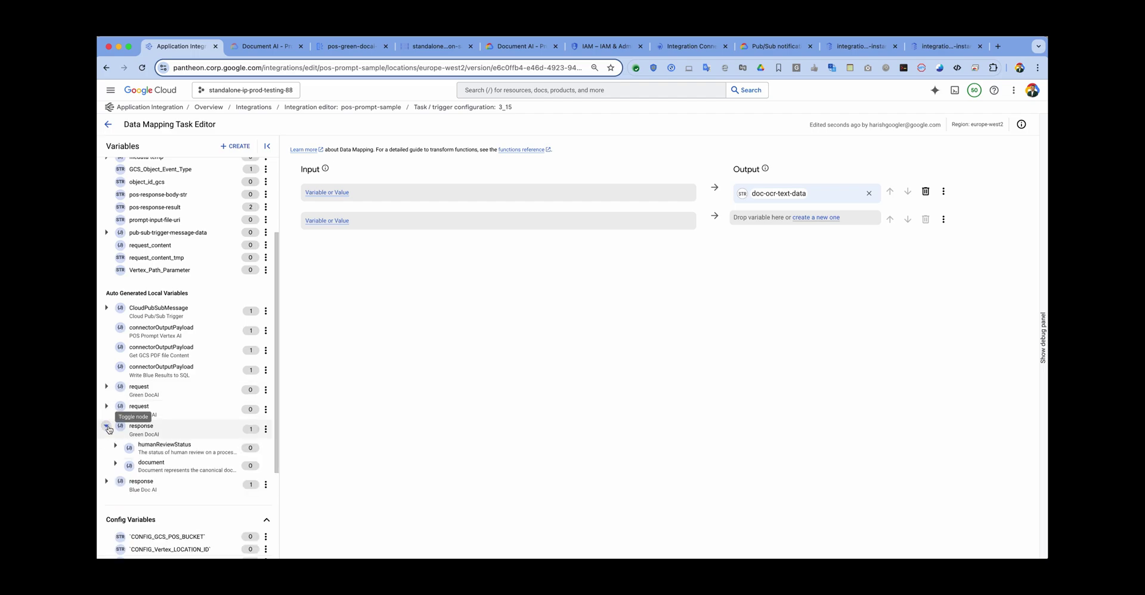
{"action": "left_click", "coordinate": [115, 464]}
{"action": "scroll", "coordinate": [144, 388], "scroll_direction": "down", "scroll_amount": 3}
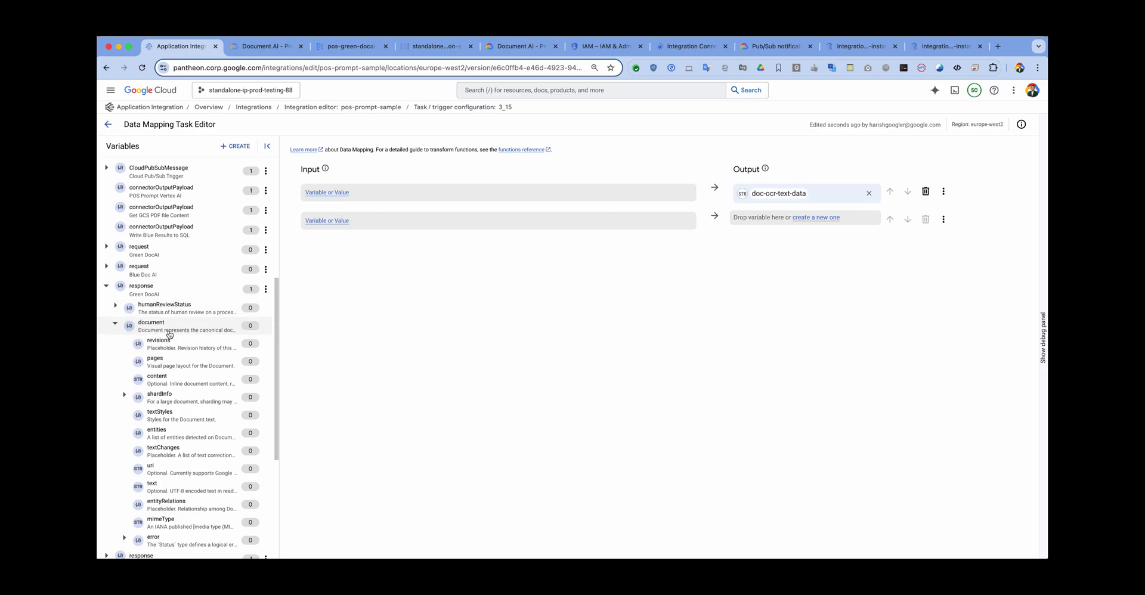
{"action": "scroll", "coordinate": [173, 346], "scroll_direction": "down", "scroll_amount": 2}
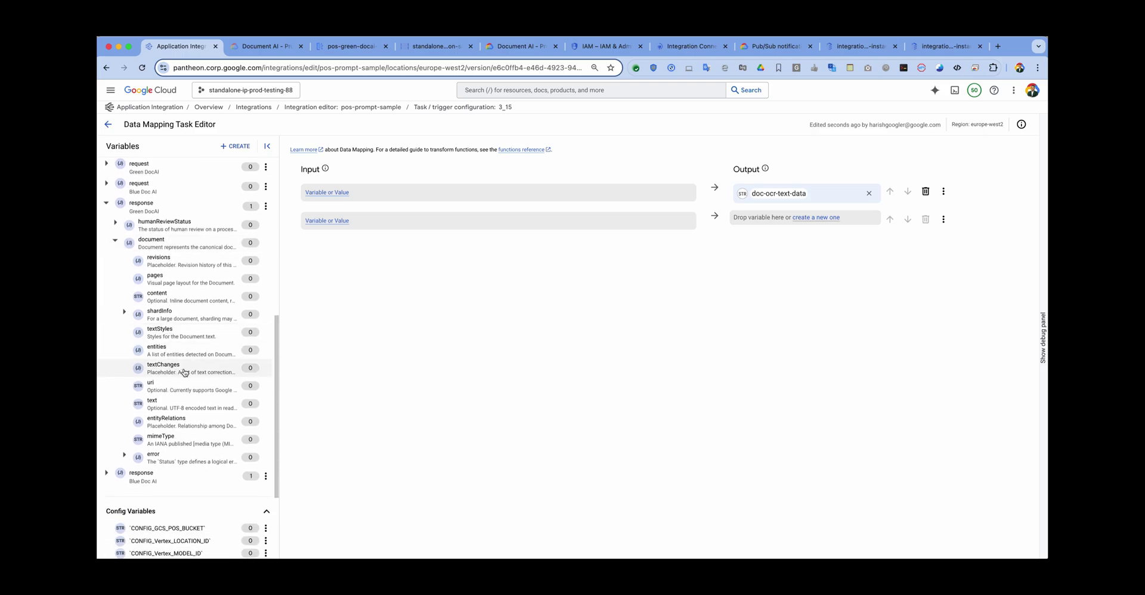
{"action": "left_click_drag", "start_coordinate": [156, 407], "coordinate": [331, 197]}
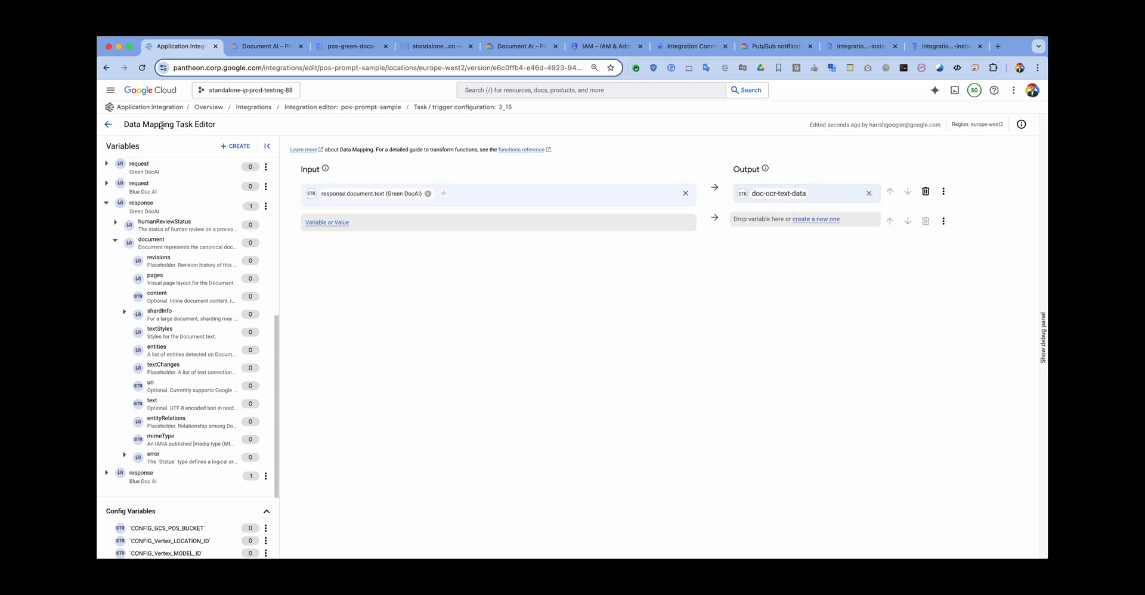
{"action": "left_click", "coordinate": [110, 123]}
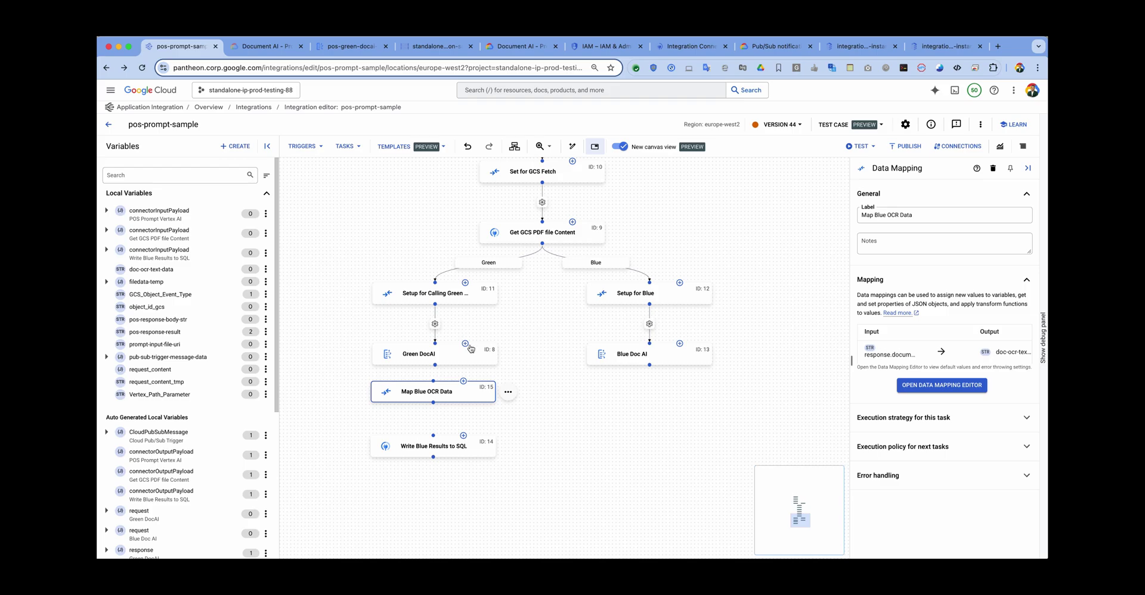
{"action": "left_click_drag", "start_coordinate": [436, 367], "coordinate": [434, 382]}
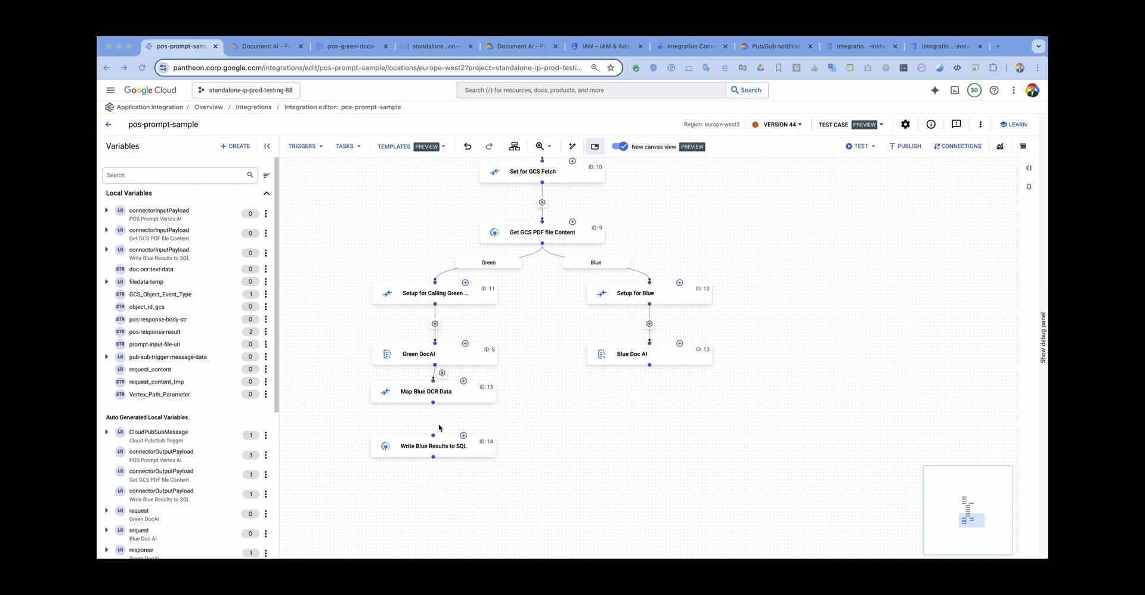
Add a Data Mapping task labelled "Map POS SQL Data" between Map Blue OCR Data and Write Blue Results to SQL, and open its mapping editor.
{"action": "left_click_drag", "start_coordinate": [439, 452], "coordinate": [439, 470]}
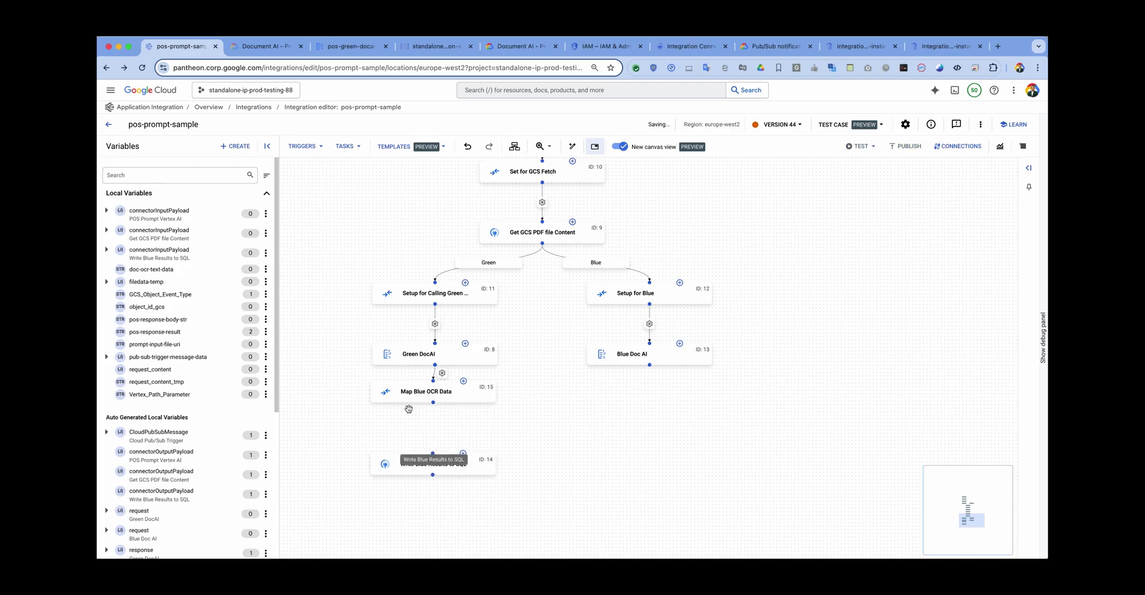
{"action": "left_click", "coordinate": [361, 148]}
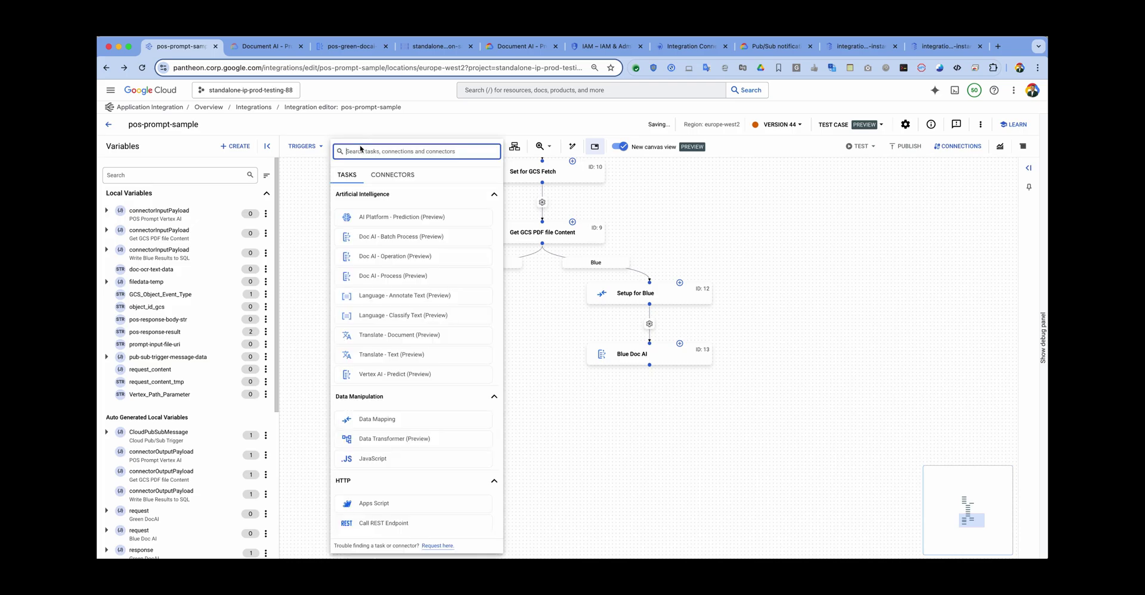
{"action": "left_click", "coordinate": [399, 413]}
{"action": "left_click_drag", "start_coordinate": [417, 355], "coordinate": [405, 331]}
{"action": "left_click_drag", "start_coordinate": [331, 167], "coordinate": [424, 426]}
{"action": "triple_click", "coordinate": [945, 215]}
{"action": "type", "text": "Map POS Data"}
{"action": "left_click", "coordinate": [941, 332]}
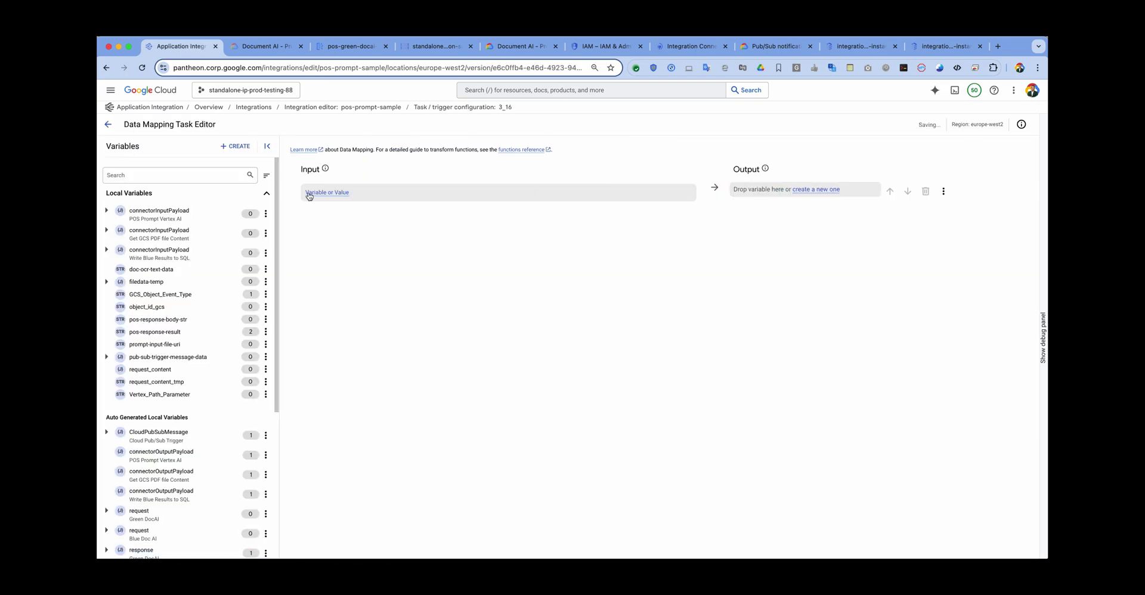
Add pos_type, created_date, file_name, gcs_uri and file_text from the Write Blue Results to SQL connectorInputPayload as mapping outputs.
{"action": "left_click", "coordinate": [107, 250]}
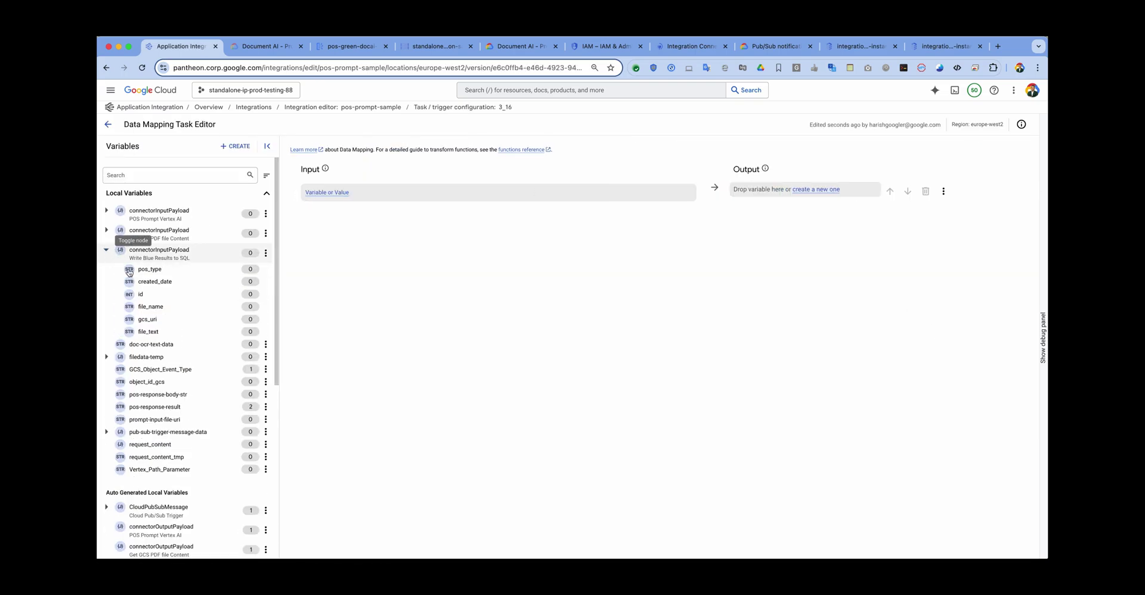
{"action": "left_click_drag", "start_coordinate": [155, 275], "coordinate": [765, 193]}
{"action": "left_click_drag", "start_coordinate": [152, 281], "coordinate": [769, 220]}
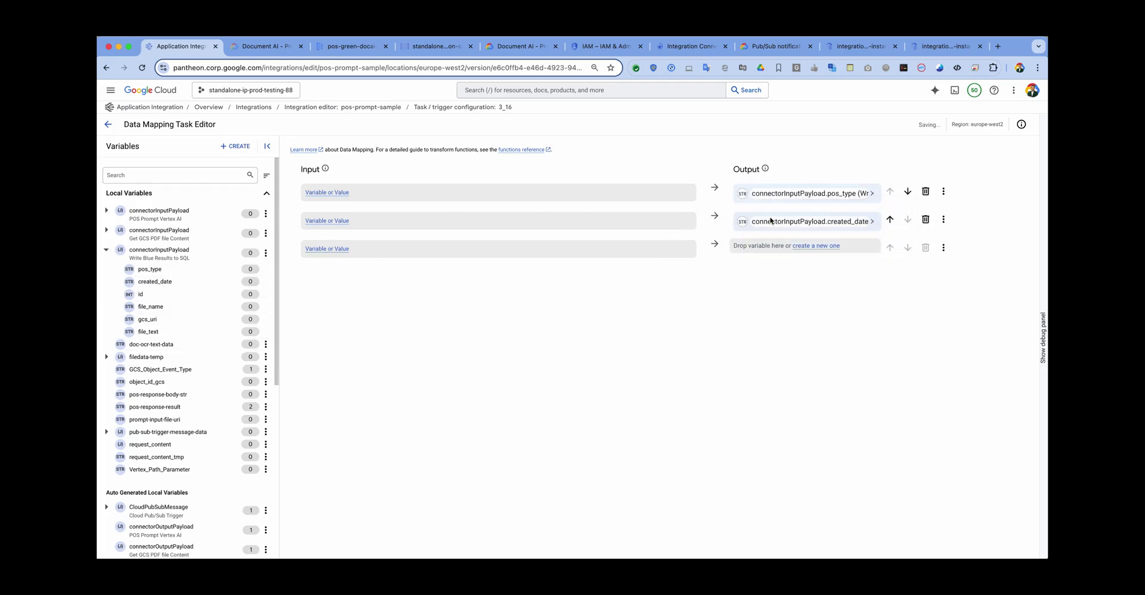
{"action": "left_click_drag", "start_coordinate": [148, 308], "coordinate": [765, 253]}
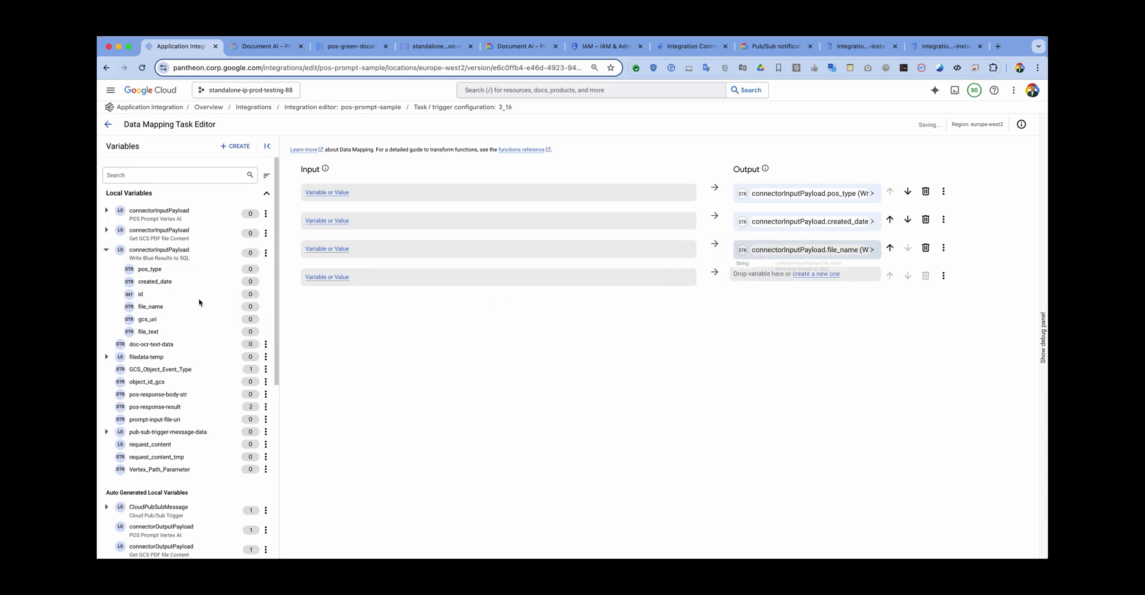
{"action": "left_click_drag", "start_coordinate": [142, 321], "coordinate": [764, 278]}
{"action": "left_click_drag", "start_coordinate": [144, 332], "coordinate": [751, 302]}
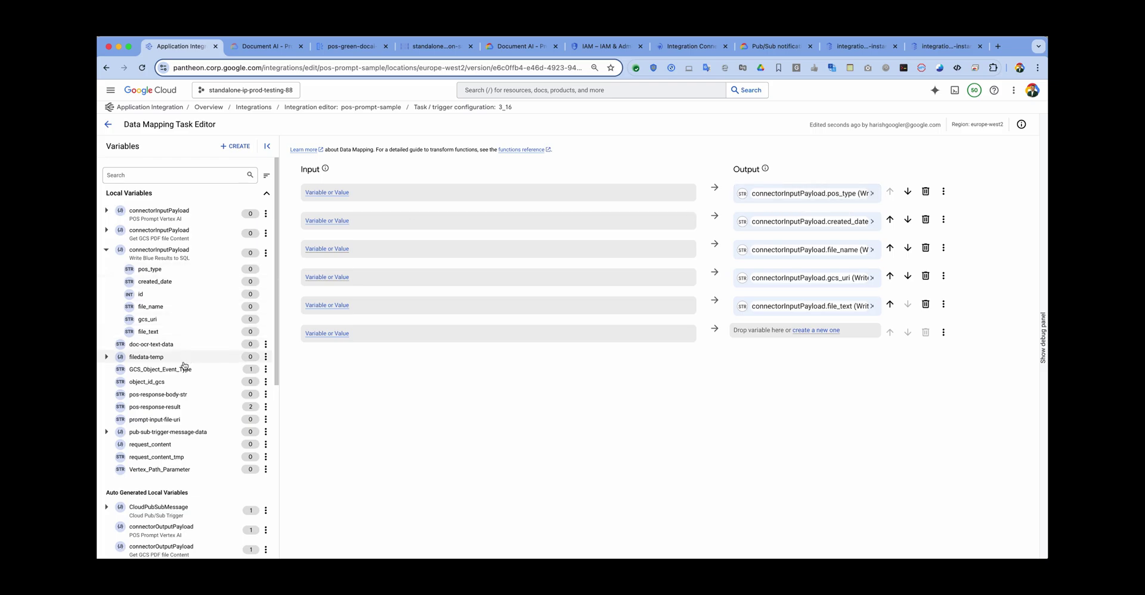
Map pos-response-result to pos_type and the NOW_IN_MILLIS function to created_date.
{"action": "left_click_drag", "start_coordinate": [144, 412], "coordinate": [348, 198]}
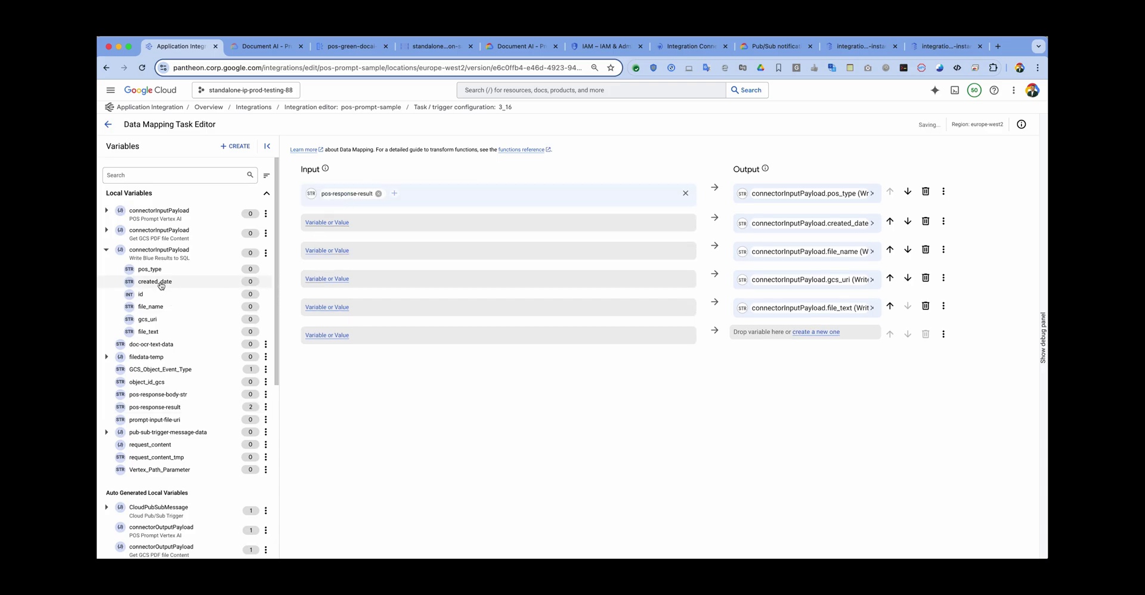
{"action": "left_click", "coordinate": [333, 223]}
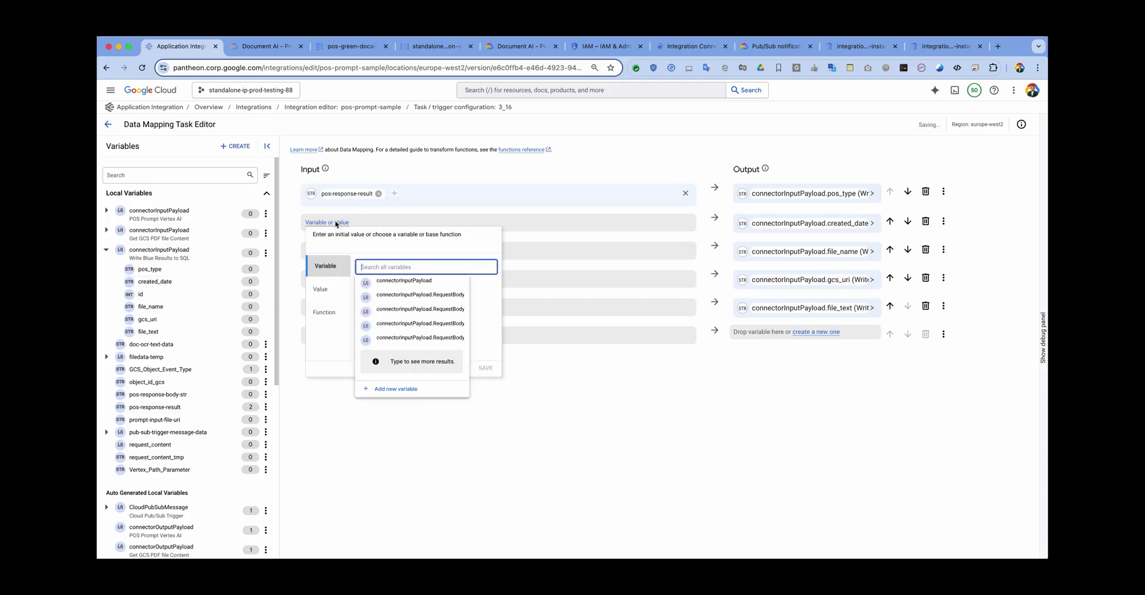
{"action": "left_click", "coordinate": [325, 312]}
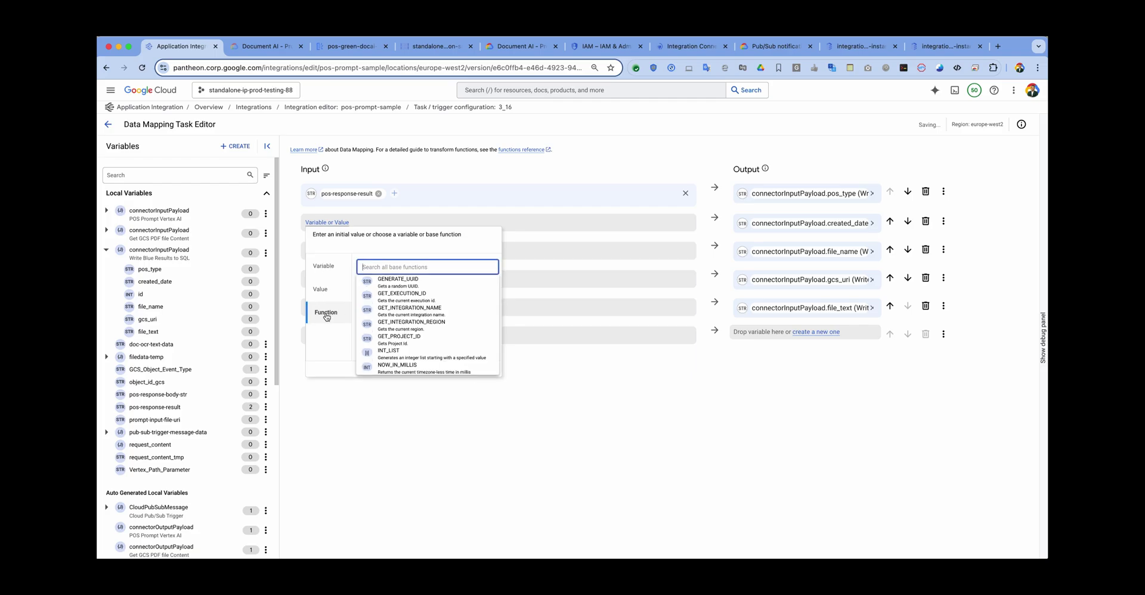
{"action": "left_click", "coordinate": [389, 368]}
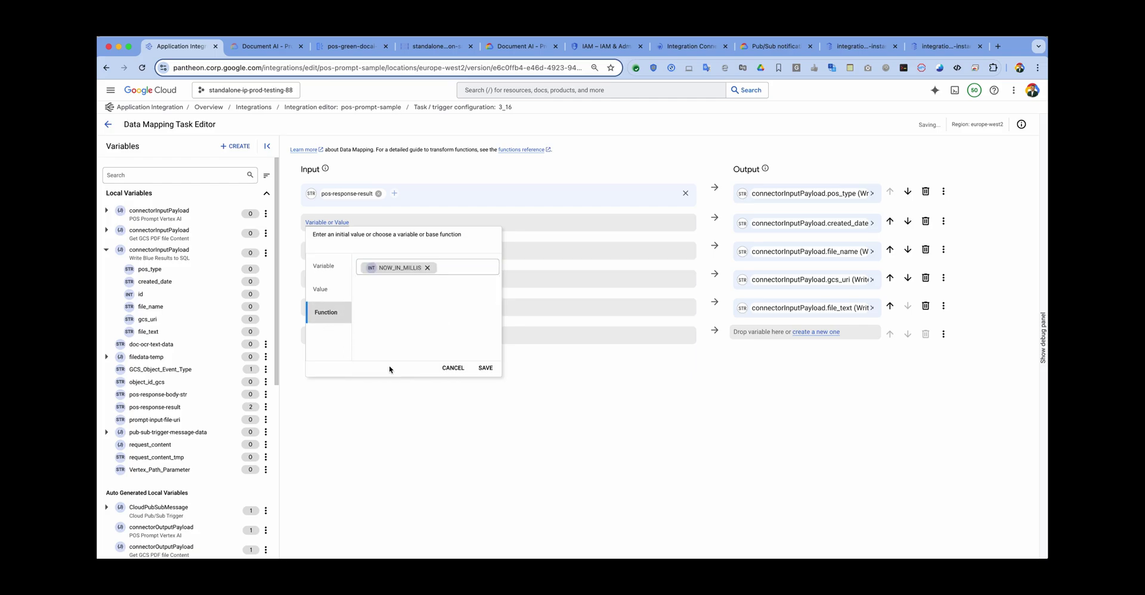
{"action": "left_click", "coordinate": [486, 369]}
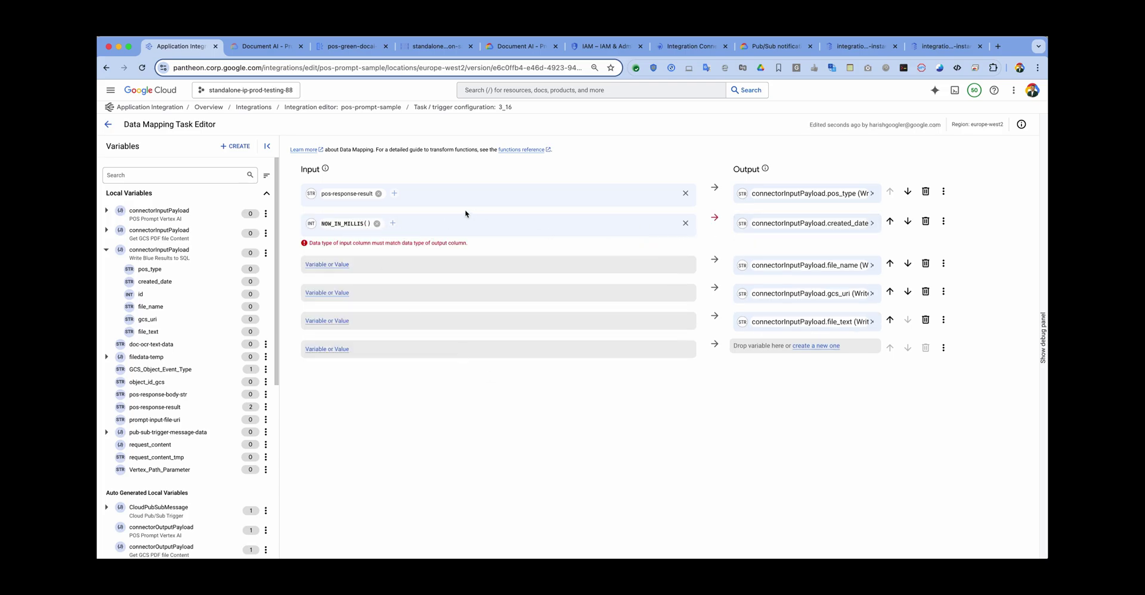
Append EPOCH_TO_HUMAN_READABLE_TIME to the created_date input, with the string value yyyy-MM-dd HH:mm:ss as its time format.
{"action": "left_click", "coordinate": [393, 224]}
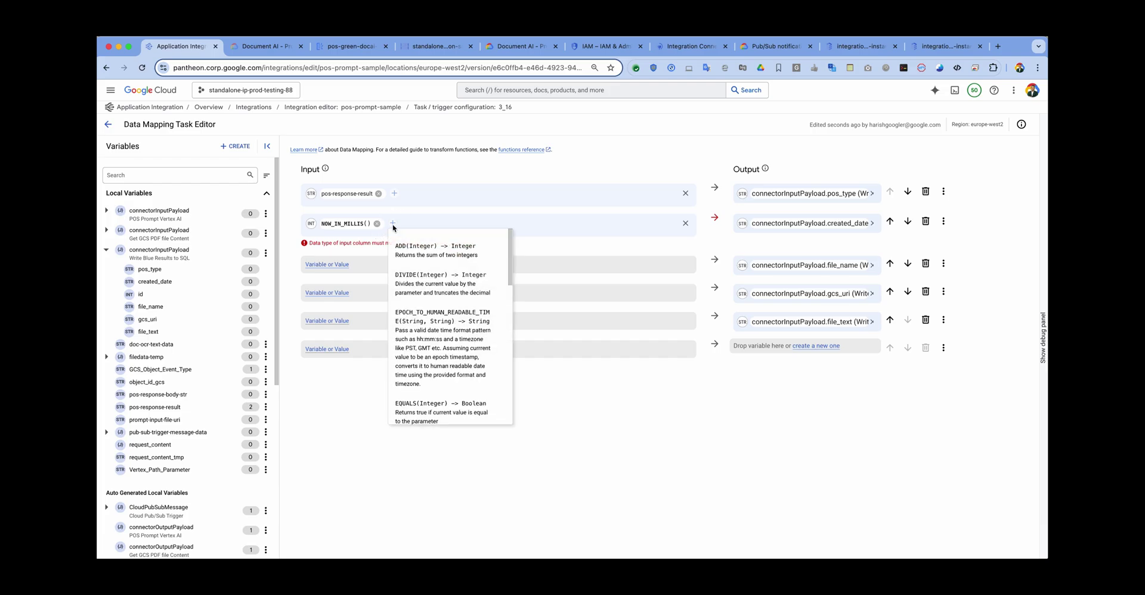
{"action": "left_click", "coordinate": [434, 322]}
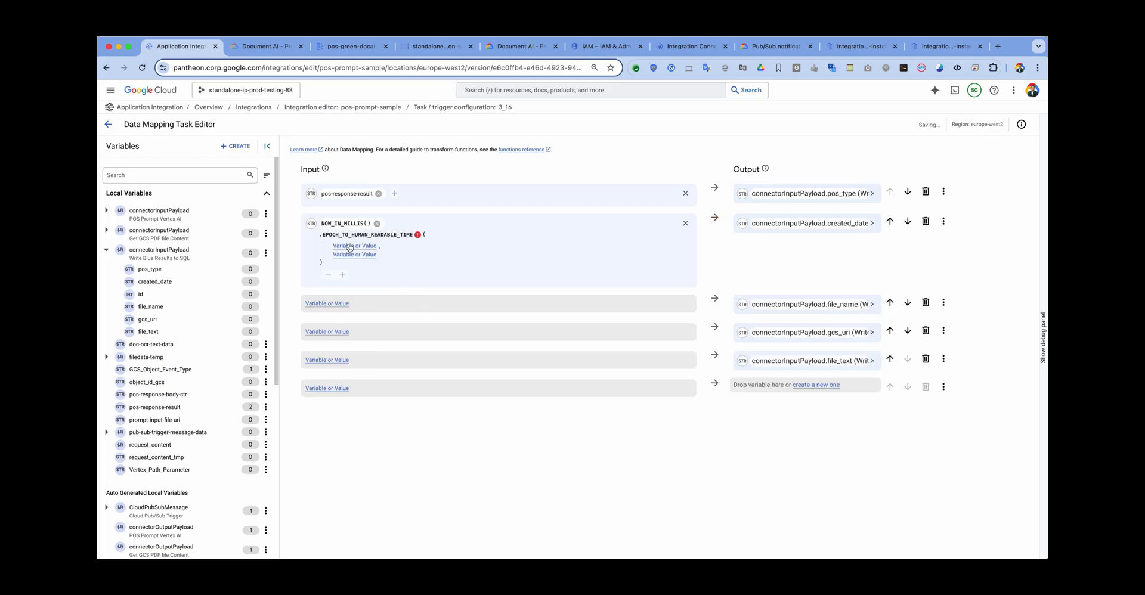
{"action": "left_click", "coordinate": [350, 246]}
{"action": "left_click", "coordinate": [357, 312]}
{"action": "key", "text": "super+Tab"}
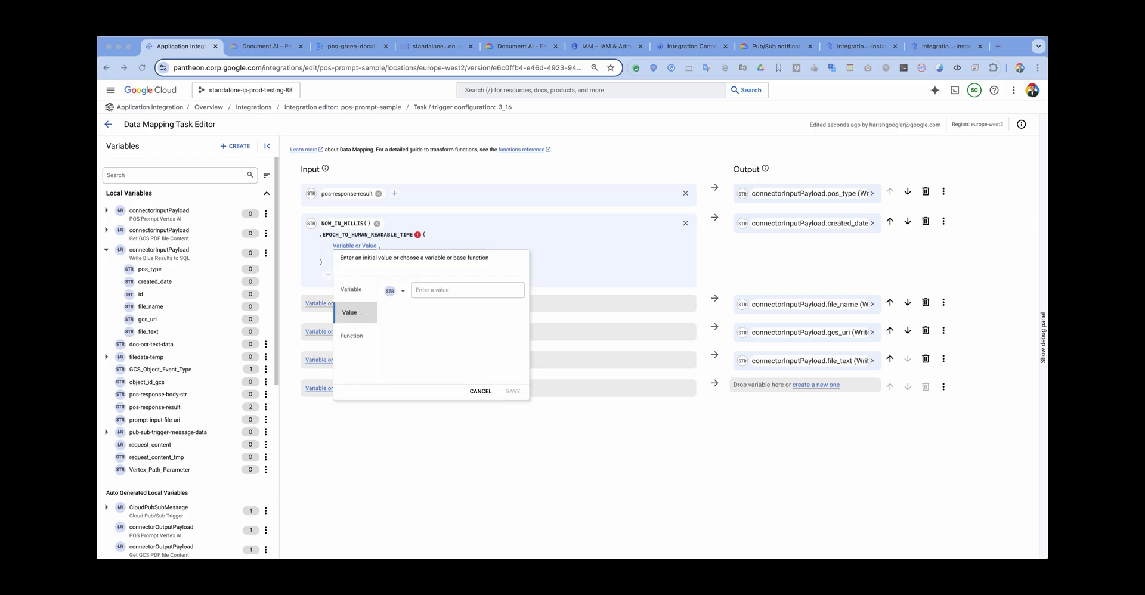
{"action": "left_click", "coordinate": [444, 290]}
{"action": "type", "text": "yyyy-MM-dd HH:mm:ss"}
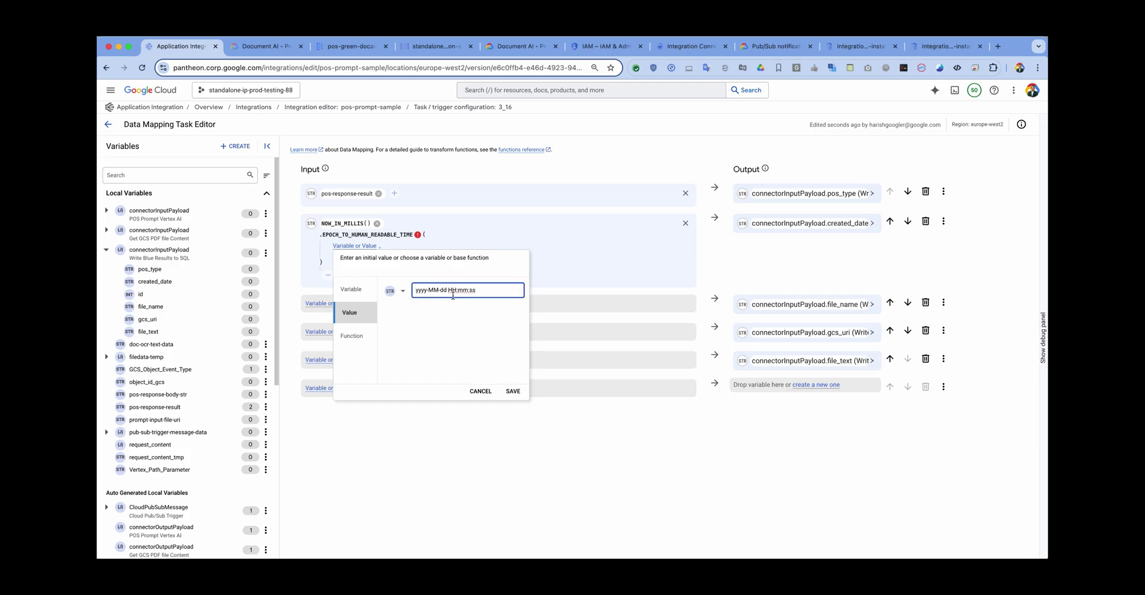
{"action": "left_click", "coordinate": [515, 392]}
Set the timezone parameter of EPOCH_TO_HUMAN_READABLE_TIME to the string value GMT.
{"action": "left_click", "coordinate": [353, 266]}
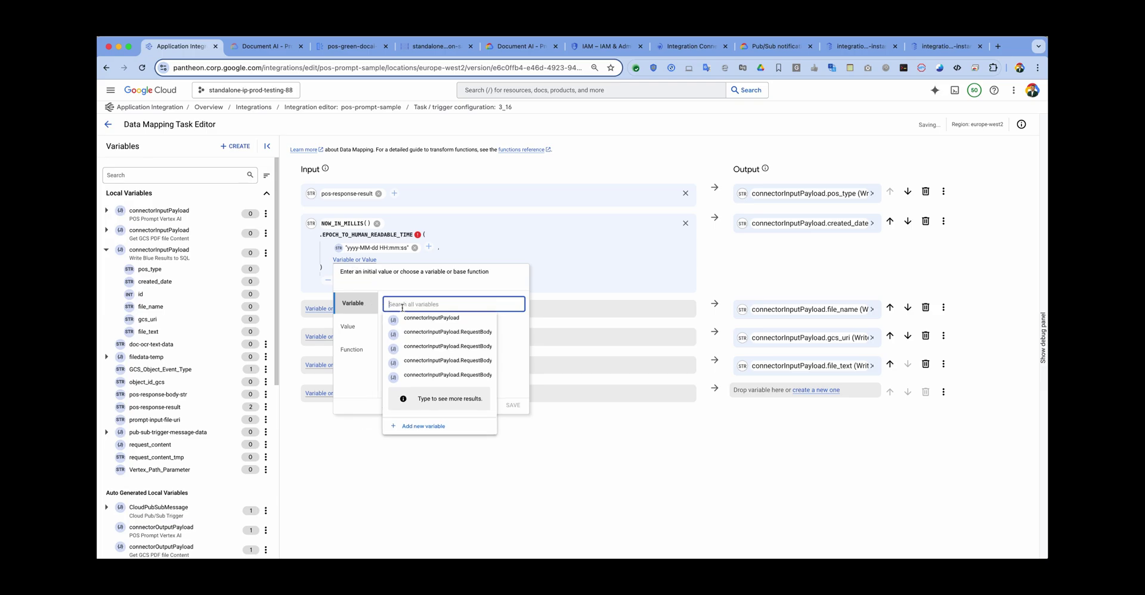
{"action": "left_click", "coordinate": [352, 326]}
{"action": "left_click", "coordinate": [426, 306]}
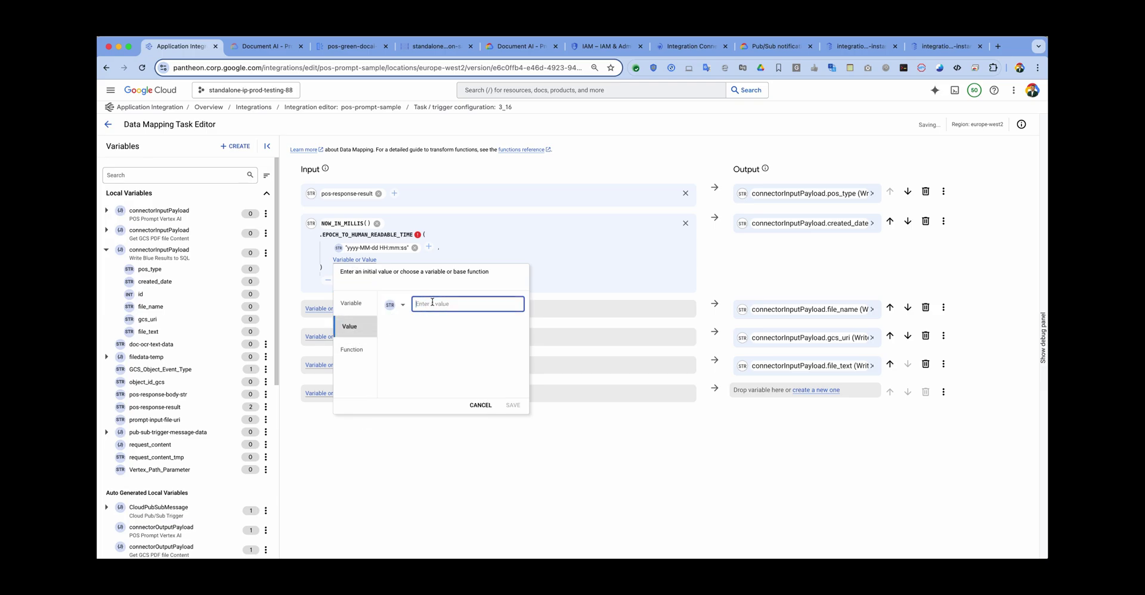
{"action": "type", "text": "GMT"}
{"action": "left_click", "coordinate": [512, 406]}
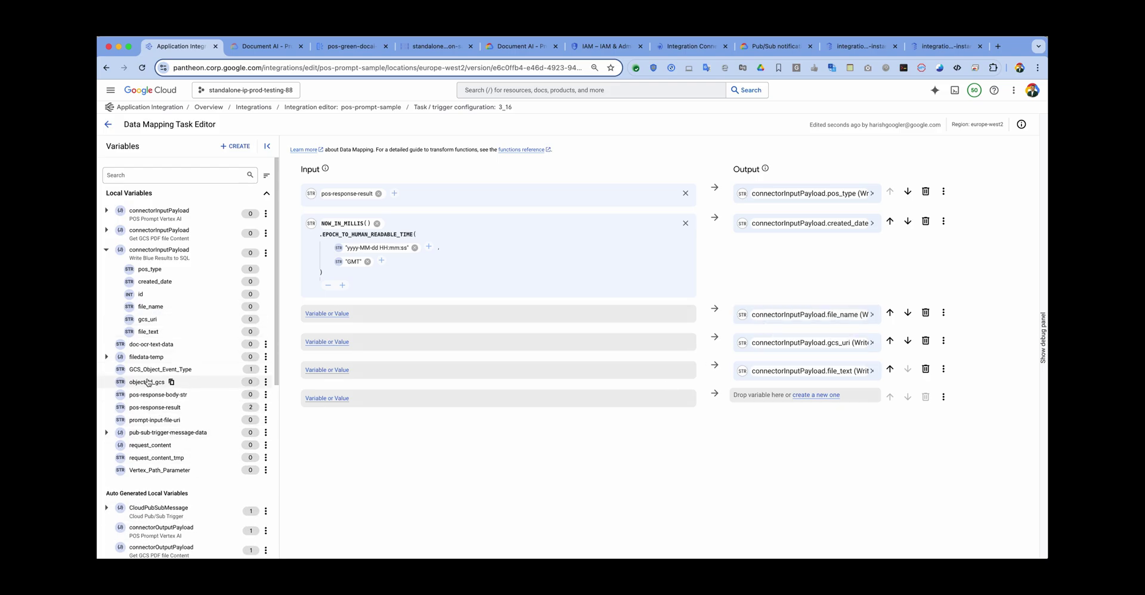
Map object_id_gcs to file_name and prompt-input-file-uri to gcs_uri.
{"action": "left_click_drag", "start_coordinate": [147, 382], "coordinate": [339, 315]}
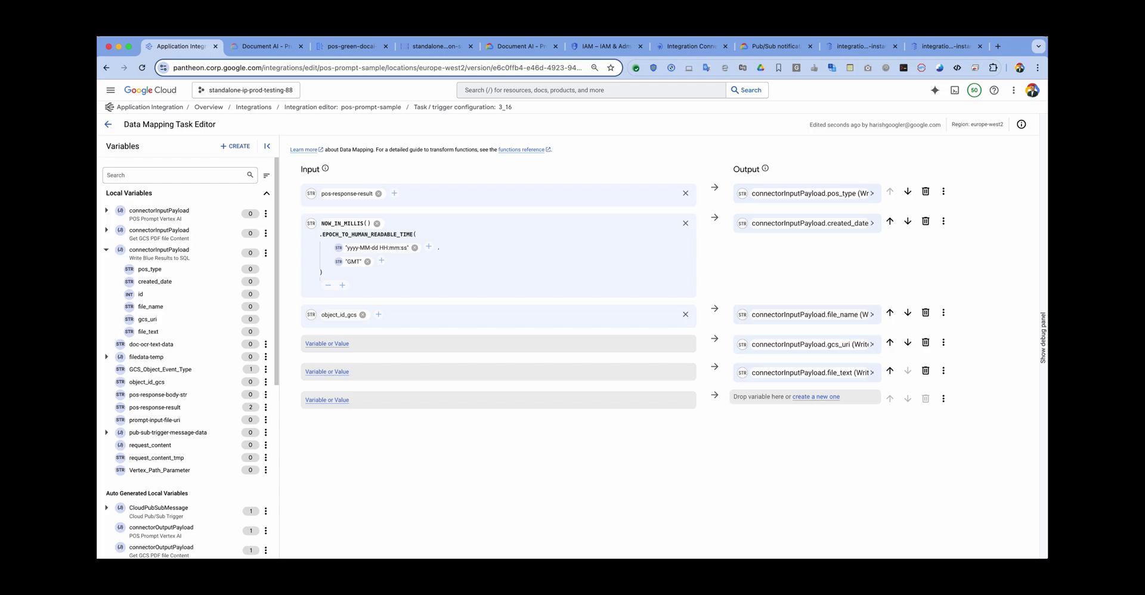
{"action": "left_click", "coordinate": [150, 421]}
{"action": "left_click", "coordinate": [148, 423]}
{"action": "left_click_drag", "start_coordinate": [148, 423], "coordinate": [341, 351]}
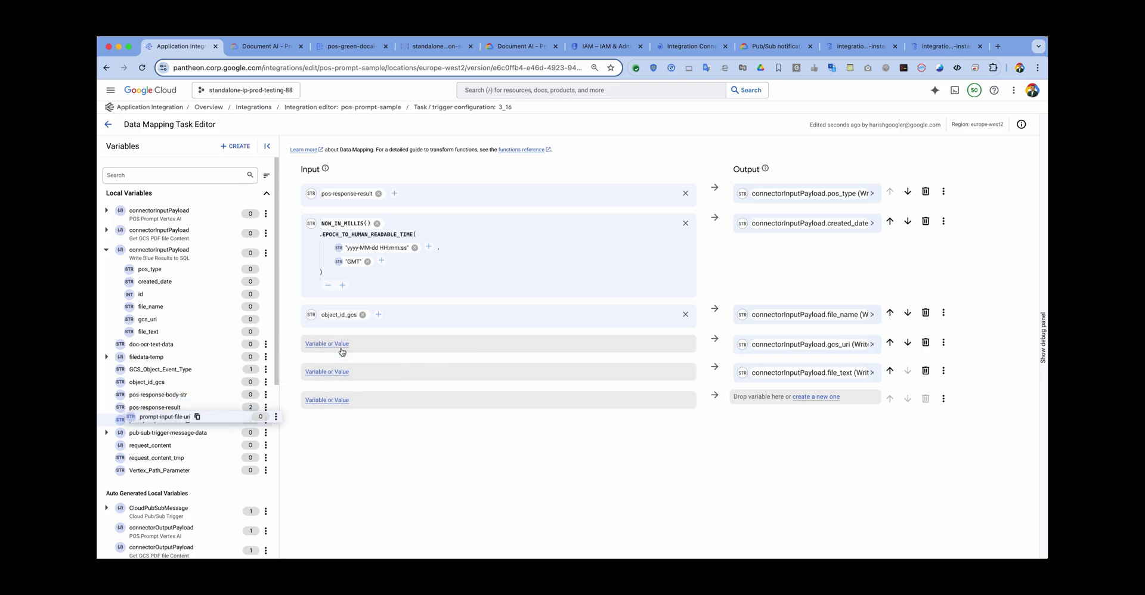
{"action": "left_click_drag", "start_coordinate": [146, 419], "coordinate": [333, 344]}
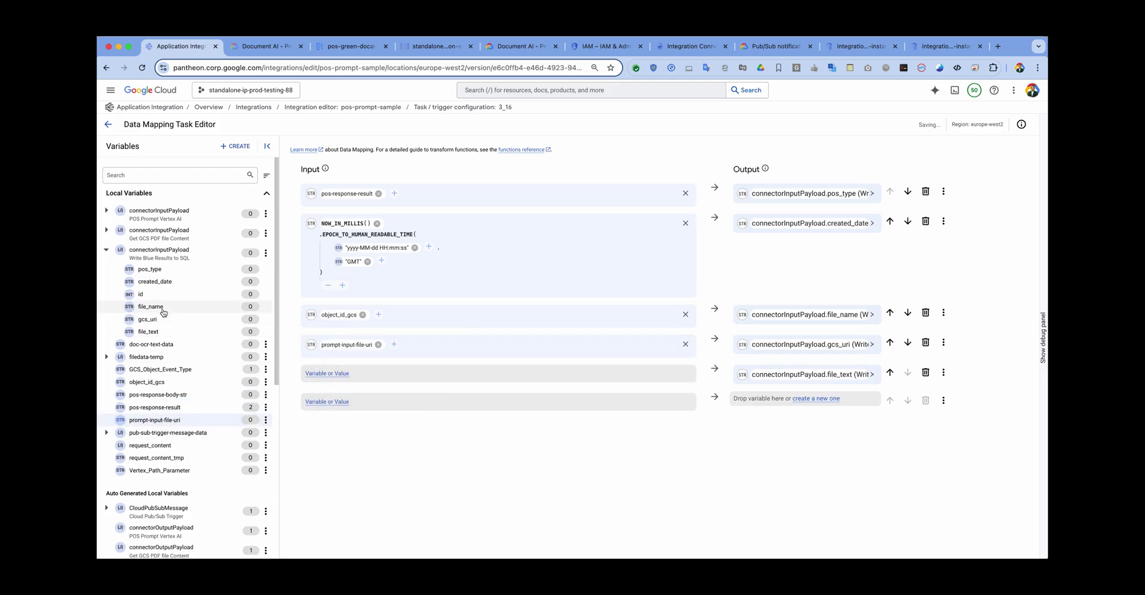
Map doc-ocr-text-data to file_text and return to the integration canvas.
{"action": "scroll", "coordinate": [163, 312], "scroll_direction": "down", "scroll_amount": 2}
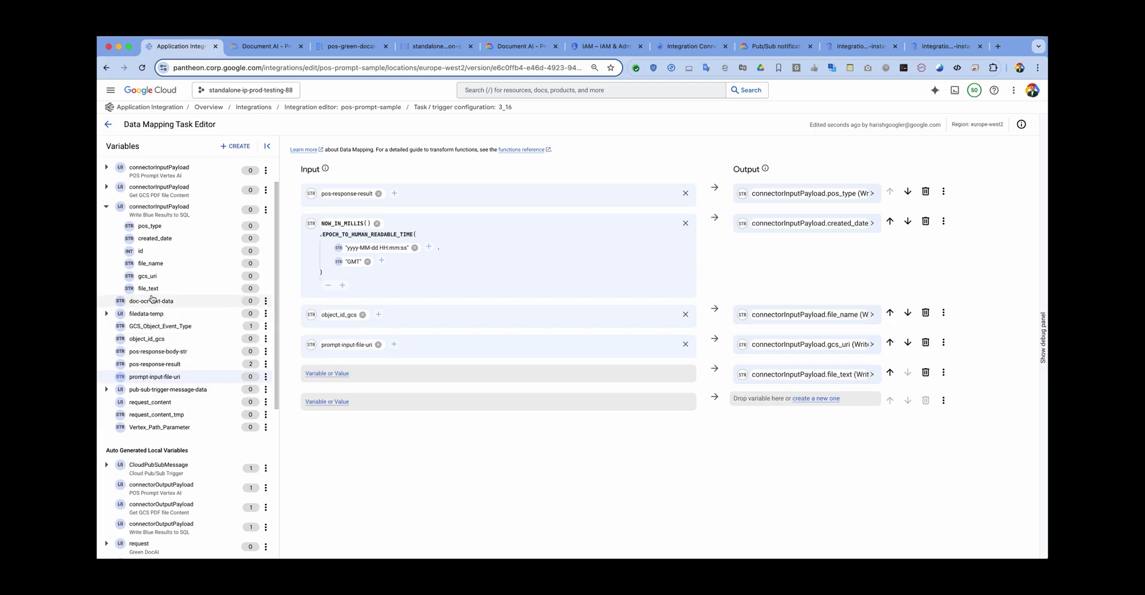
{"action": "scroll", "coordinate": [152, 299], "scroll_direction": "up", "scroll_amount": 2}
{"action": "left_click", "coordinate": [141, 345]}
{"action": "left_click_drag", "start_coordinate": [142, 345], "coordinate": [331, 377]}
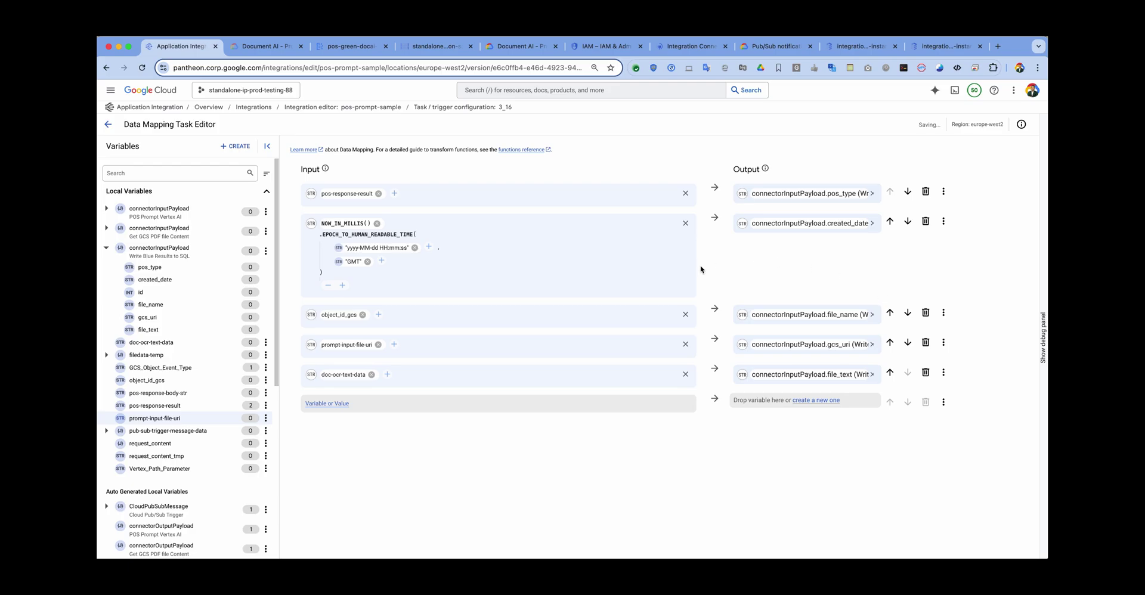
{"action": "left_click", "coordinate": [108, 124]}
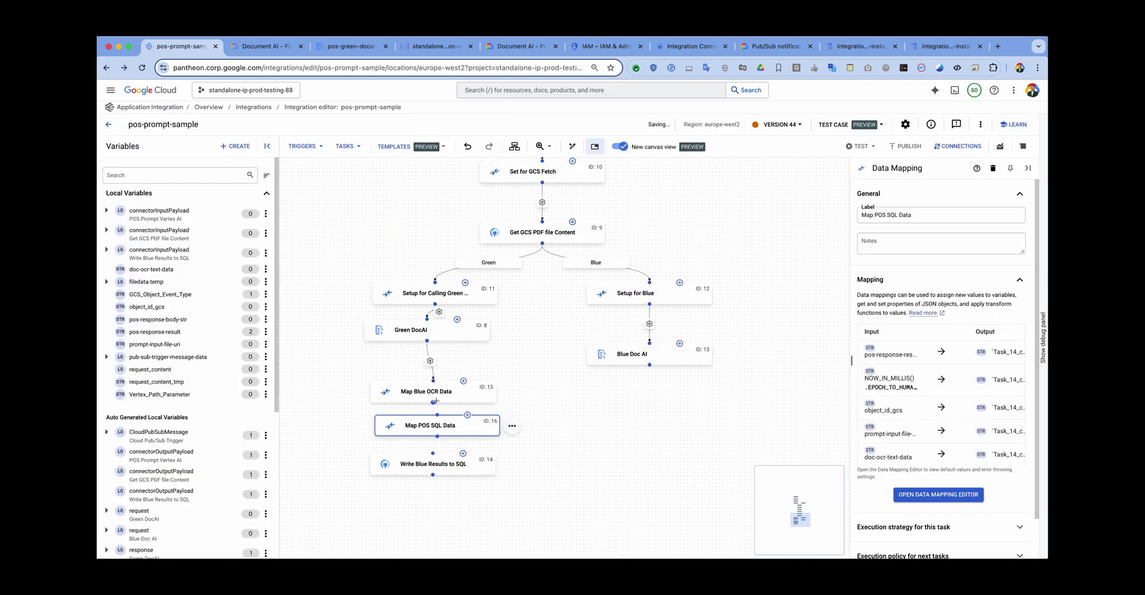
Connect Map Blue OCR Data to Map POS SQL Data and on to Write Blue Results to SQL, and auto-arrange the canvas layout.
{"action": "left_click", "coordinate": [436, 409]}
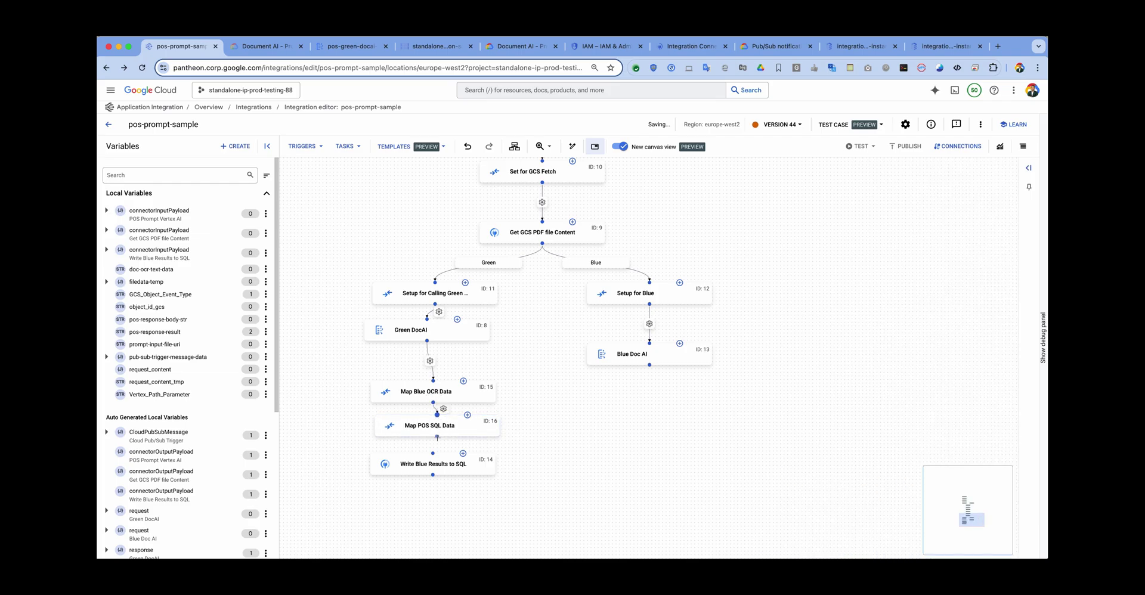
{"action": "left_click_drag", "start_coordinate": [437, 439], "coordinate": [433, 453]}
{"action": "left_click", "coordinate": [508, 149]}
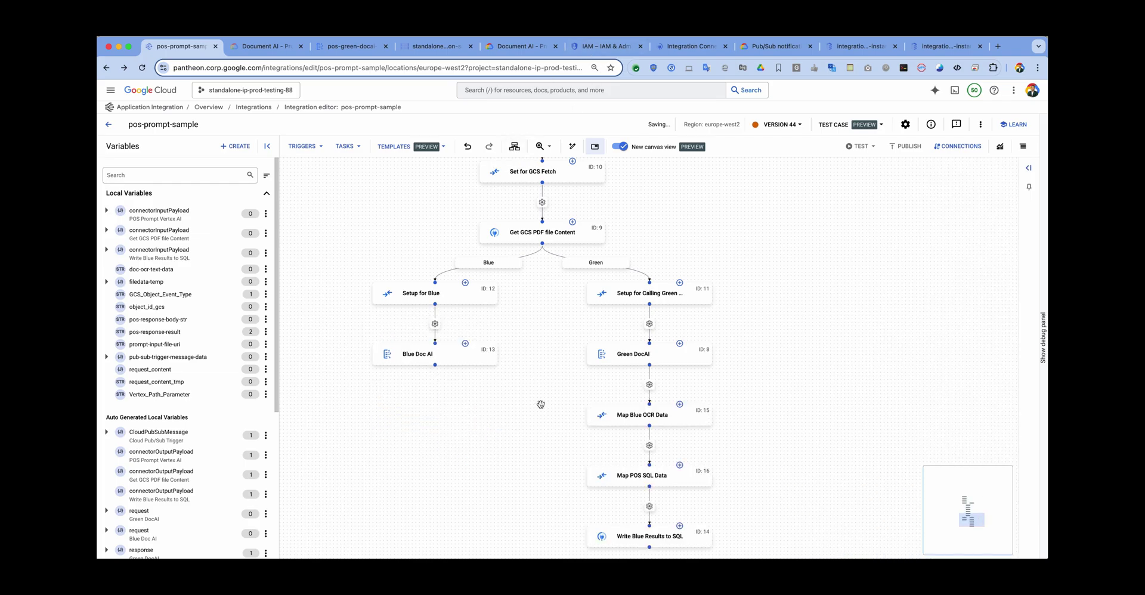
Add a Data Mapping task to the Blue branch below Blue Doc AI.
{"action": "left_click_drag", "start_coordinate": [541, 404], "coordinate": [541, 332]}
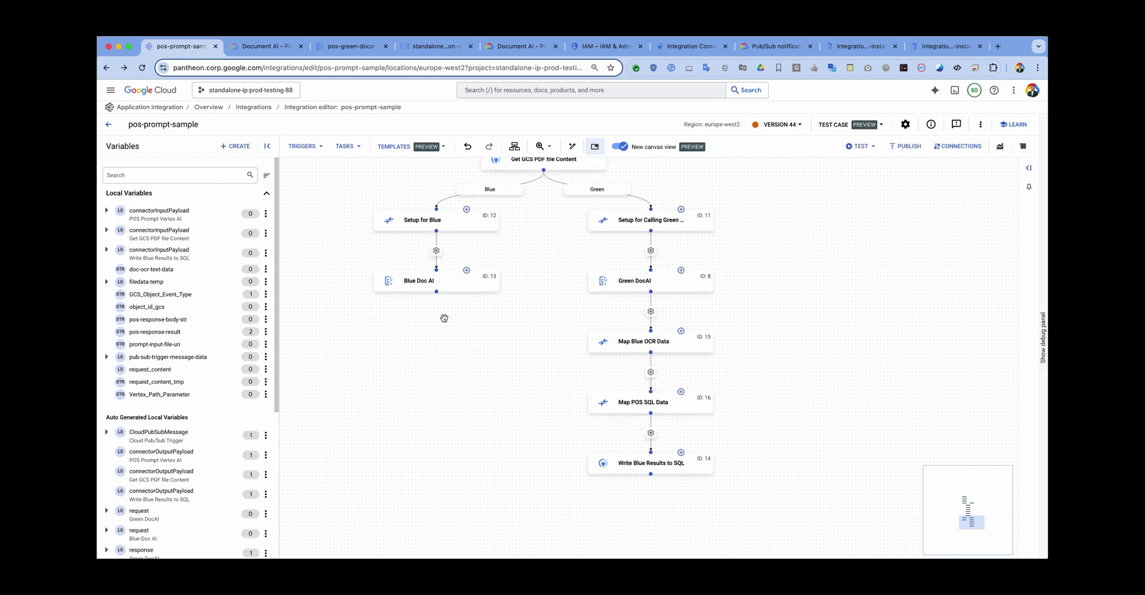
{"action": "left_click", "coordinate": [359, 149]}
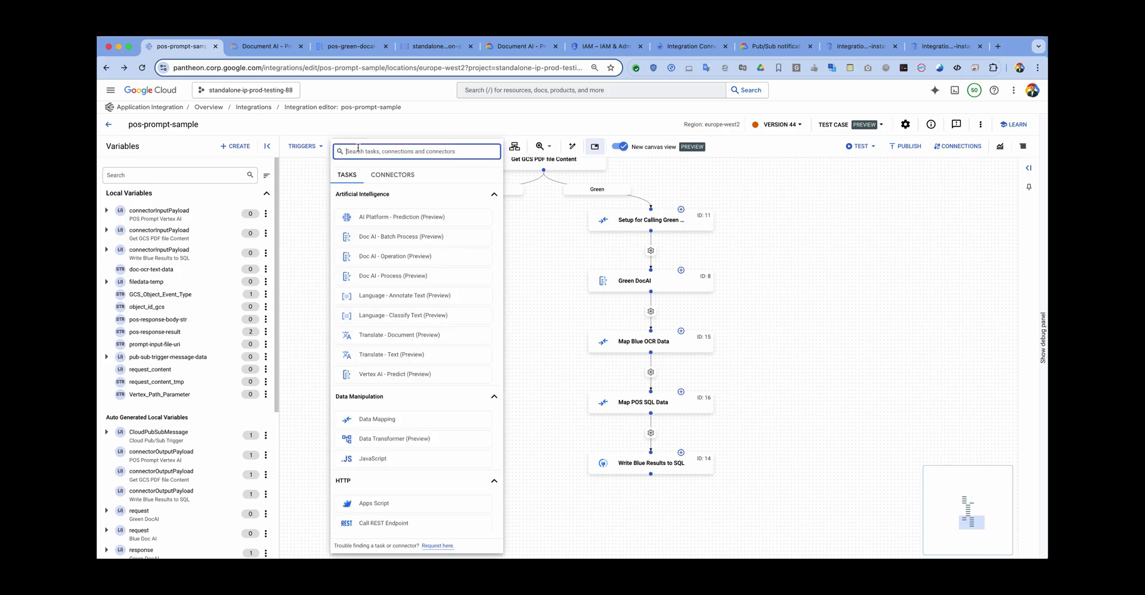
{"action": "left_click_drag", "start_coordinate": [377, 420], "coordinate": [337, 173]}
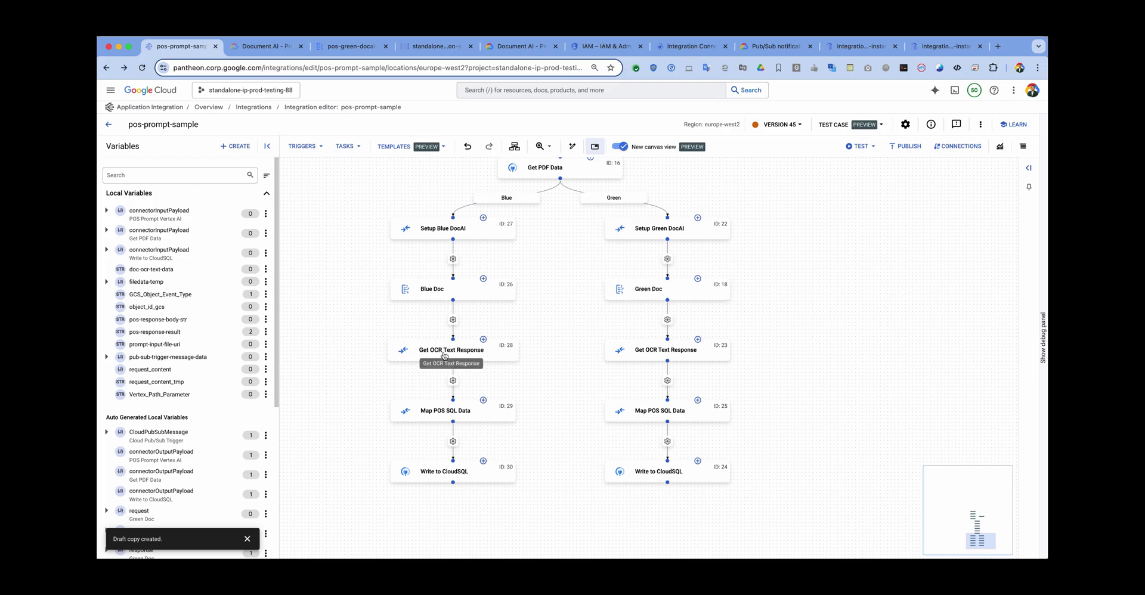
Check the input and output mappings of the Get OCR Text Response tasks in the Blue and Green branches.
{"action": "left_click", "coordinate": [444, 356]}
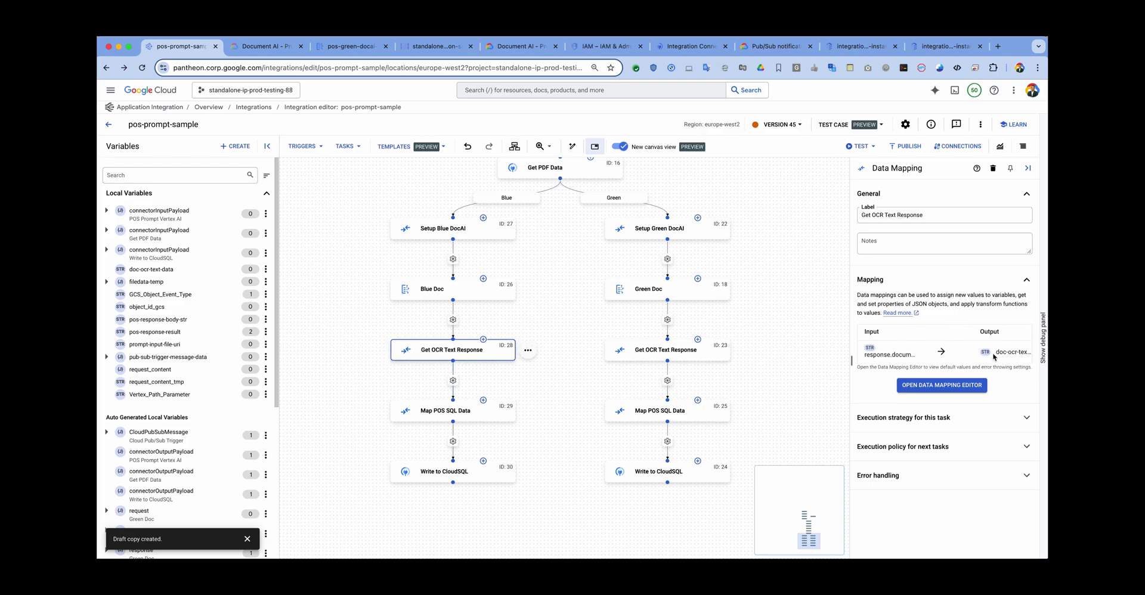
{"action": "left_click_drag", "start_coordinate": [995, 352], "coordinate": [1028, 353]}
{"action": "left_click", "coordinate": [680, 352]}
{"action": "left_click", "coordinate": [951, 385]}
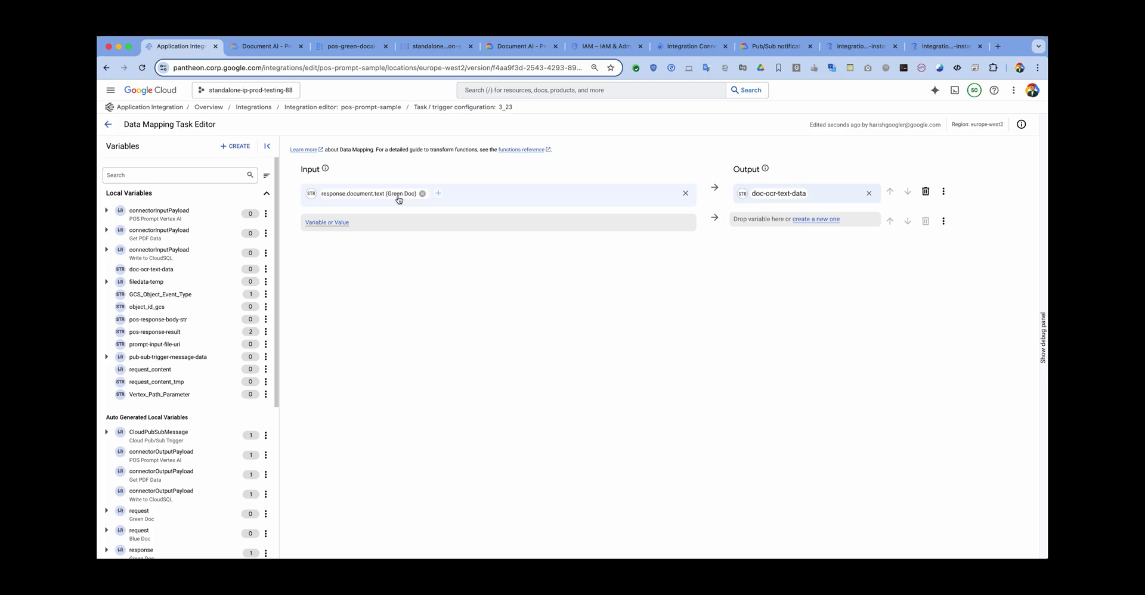
{"action": "left_click", "coordinate": [108, 124]}
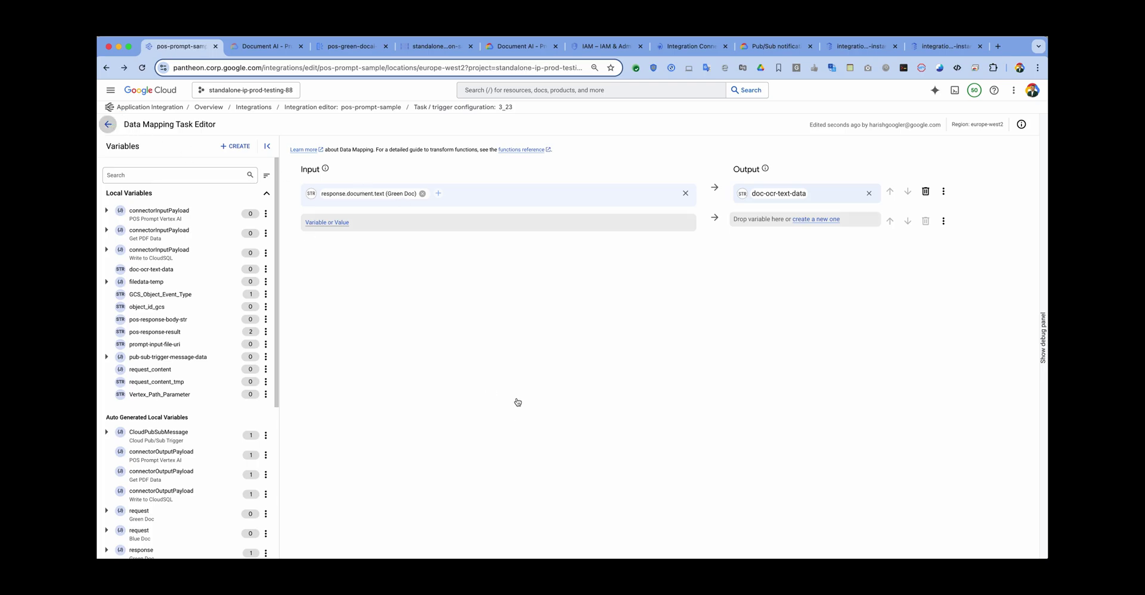
Remove the response.document.text input from the Green branch's Get OCR Text Response mapping and return to the canvas.
{"action": "left_click", "coordinate": [464, 357]}
{"action": "left_click", "coordinate": [985, 386]}
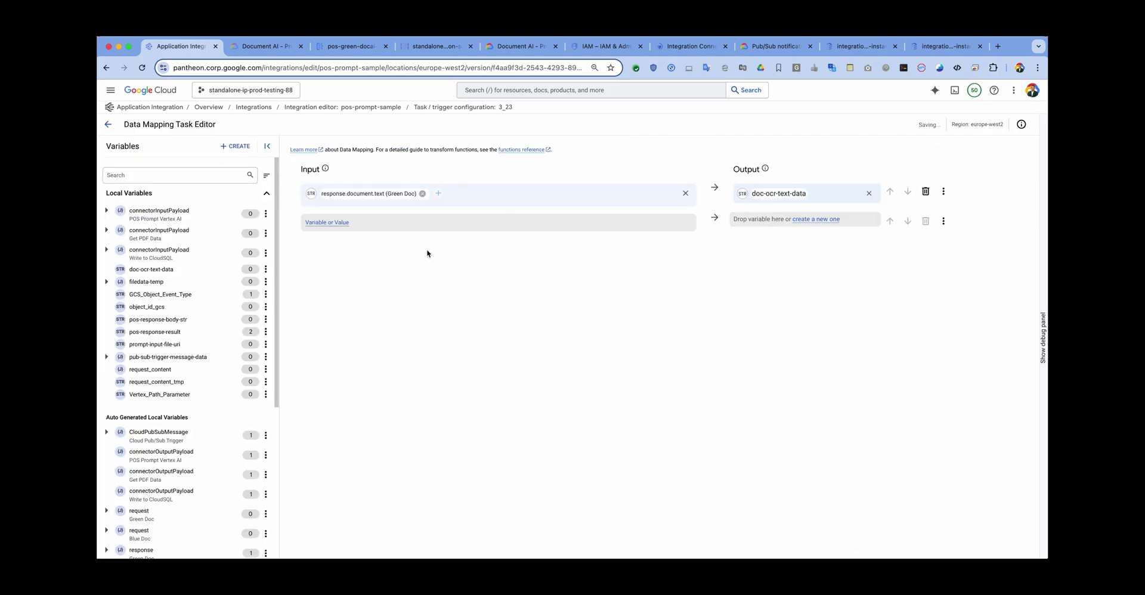
{"action": "left_click", "coordinate": [422, 194]}
{"action": "left_click", "coordinate": [109, 124]}
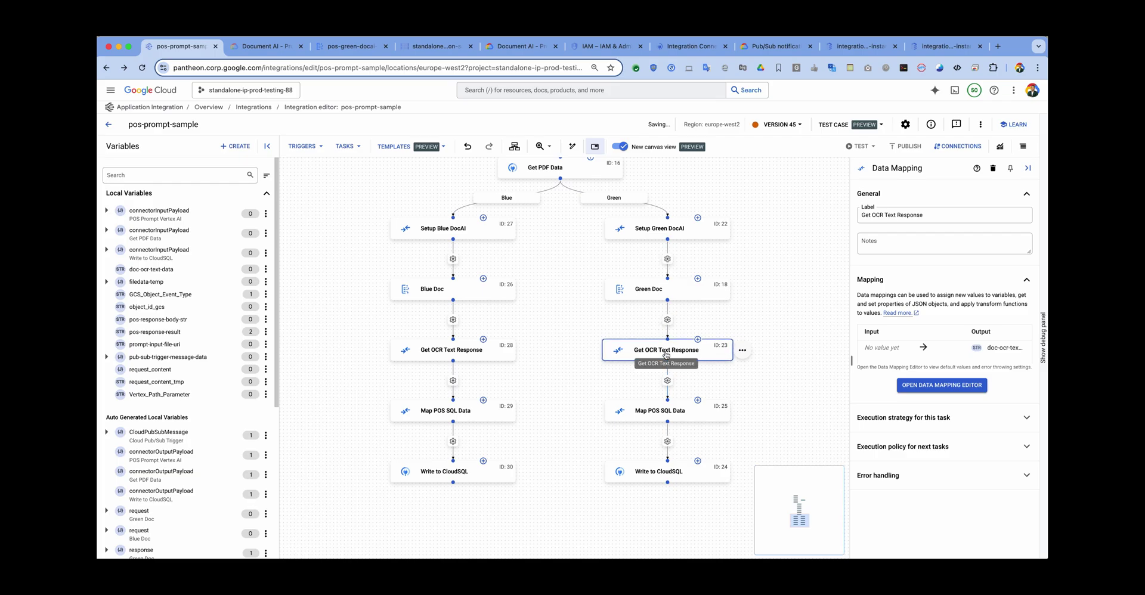
In the Blue branch's Get OCR Text Response, replace the input of doc-ocr-text-data with the Green Doc request's inlineDocument text.
{"action": "left_click", "coordinate": [501, 358]}
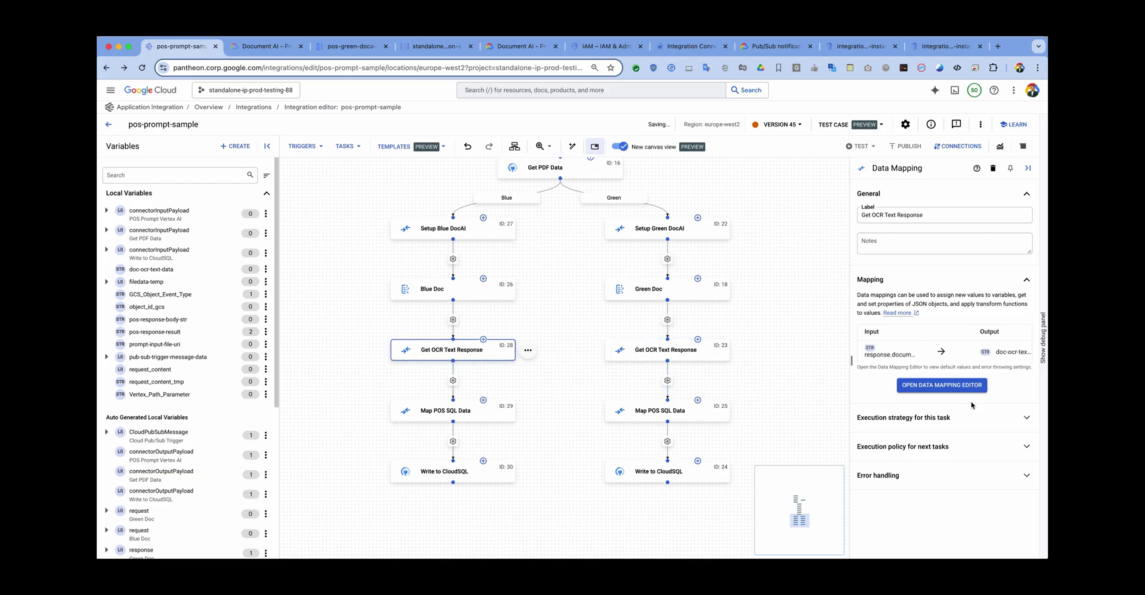
{"action": "left_click", "coordinate": [948, 385]}
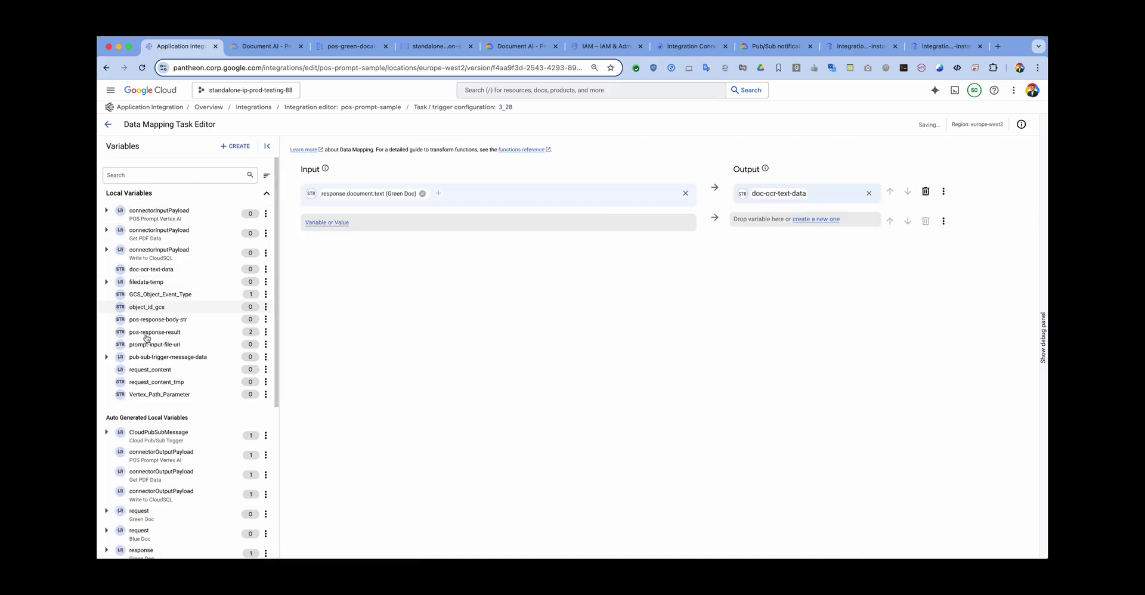
{"action": "left_click", "coordinate": [426, 194]}
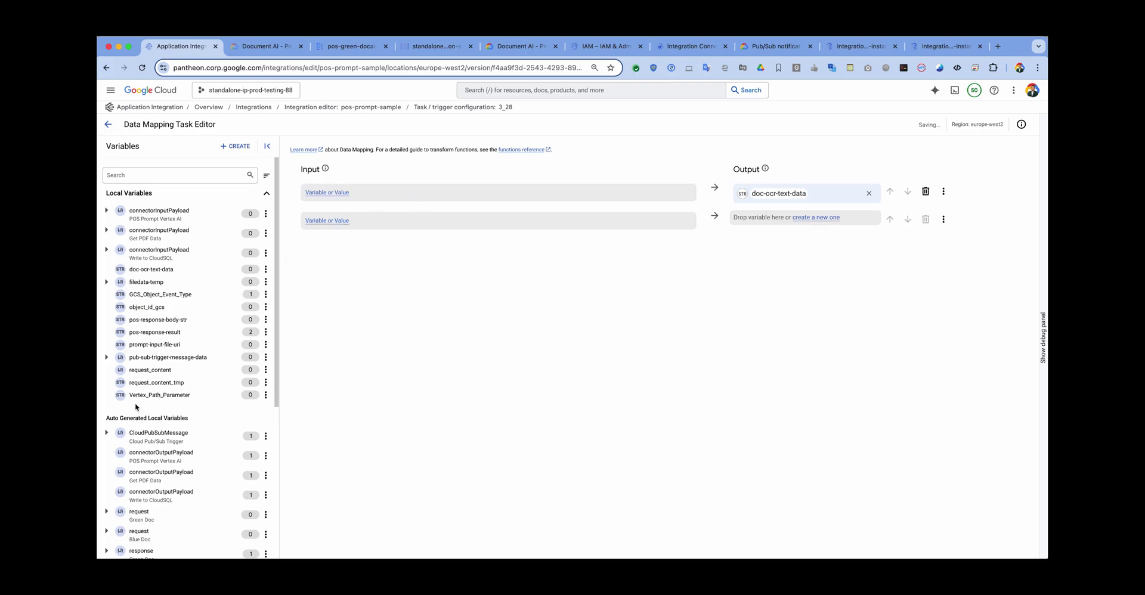
{"action": "scroll", "coordinate": [109, 386], "scroll_direction": "down", "scroll_amount": 5}
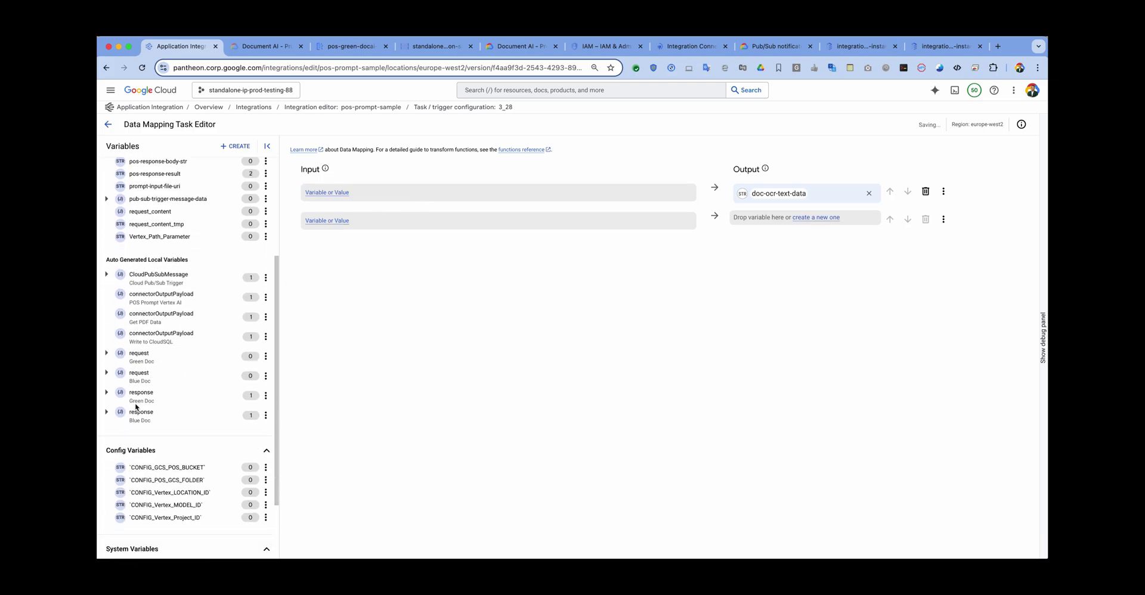
{"action": "left_click", "coordinate": [106, 353]}
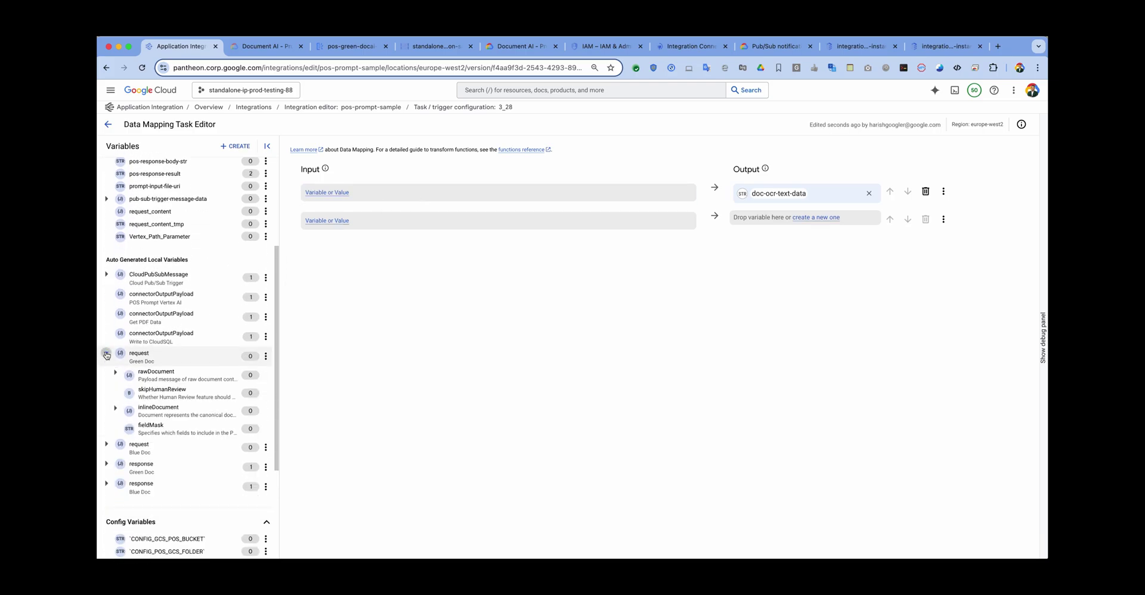
{"action": "left_click", "coordinate": [115, 410]}
{"action": "scroll", "coordinate": [118, 411], "scroll_direction": "down", "scroll_amount": 3}
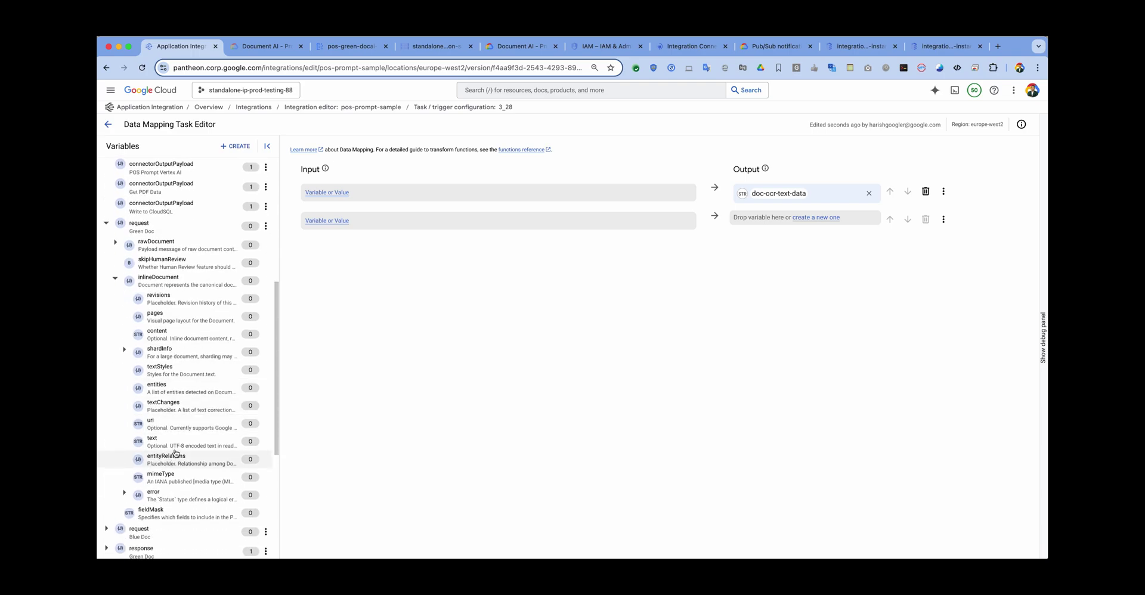
{"action": "left_click_drag", "start_coordinate": [178, 442], "coordinate": [338, 194]}
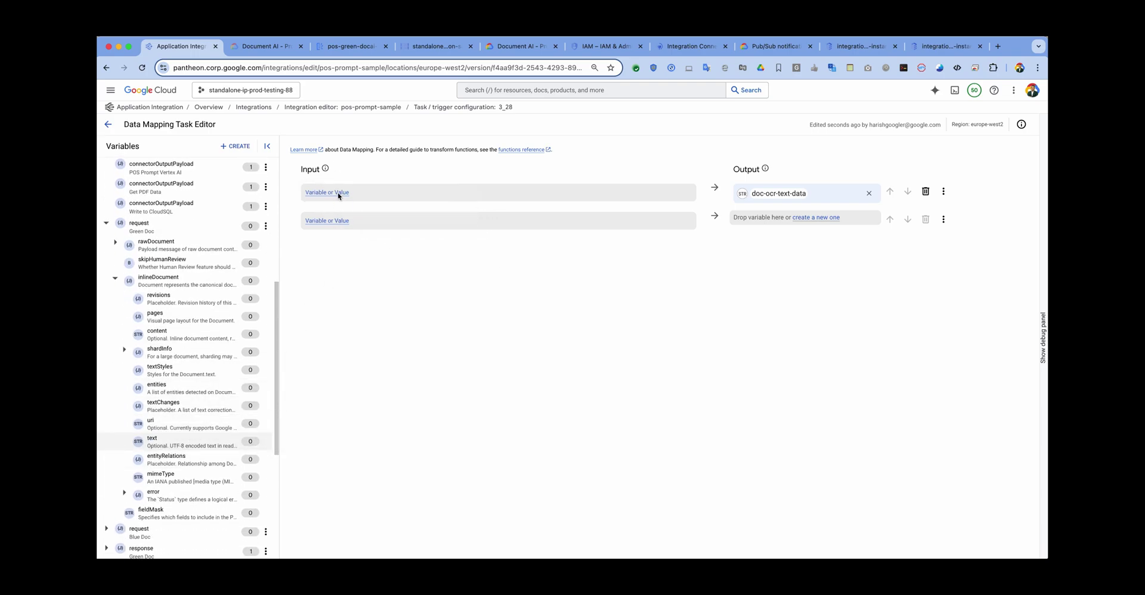
{"action": "left_click", "coordinate": [109, 126]}
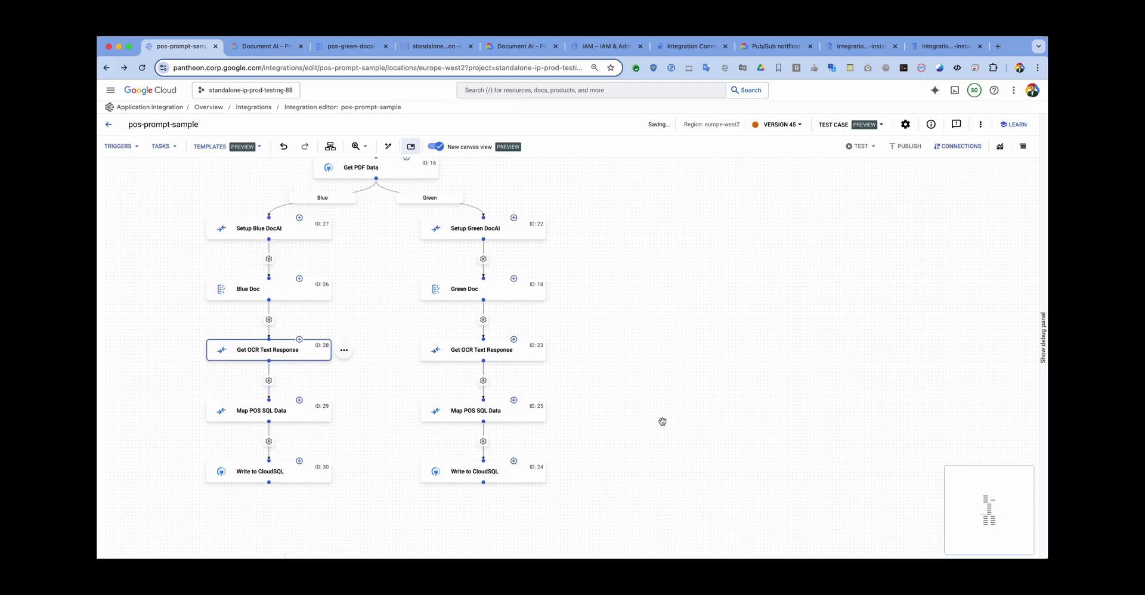
In the Green branch's Get OCR Text Response, map the Blue Doc response's document text to doc-ocr-text-data and return to the canvas.
{"action": "left_click", "coordinate": [683, 349]}
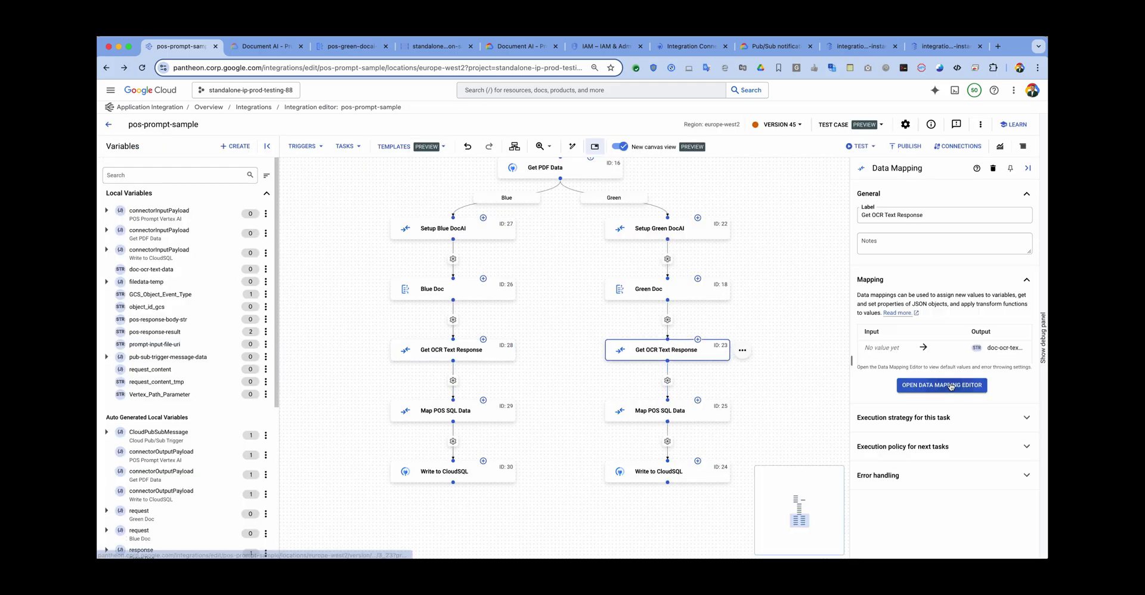
{"action": "left_click", "coordinate": [952, 385]}
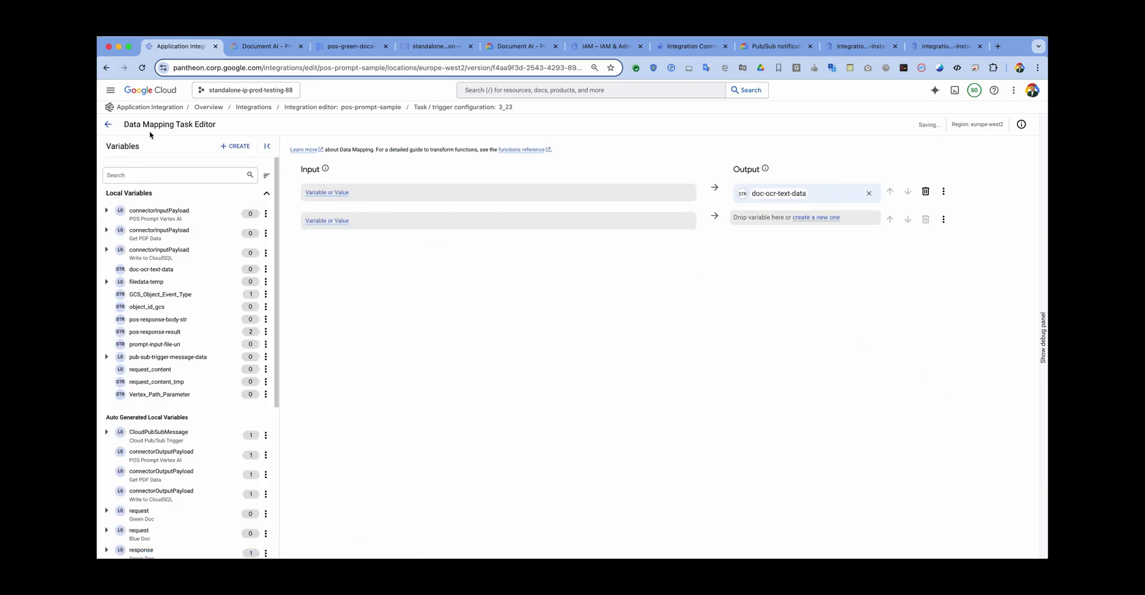
{"action": "scroll", "coordinate": [117, 403], "scroll_direction": "down", "scroll_amount": 5}
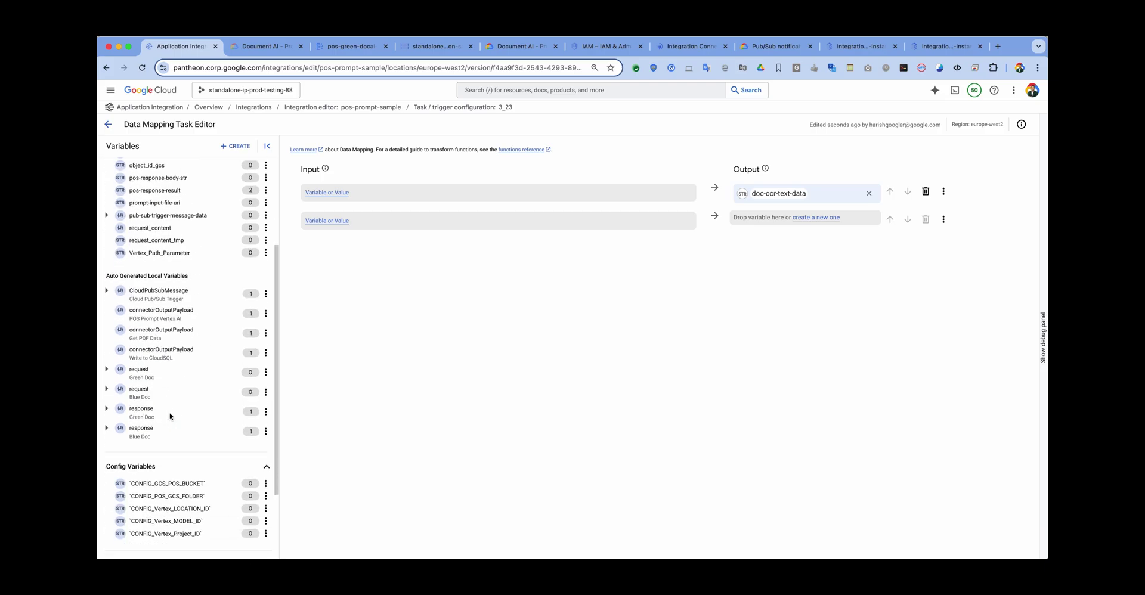
{"action": "left_click", "coordinate": [108, 428]}
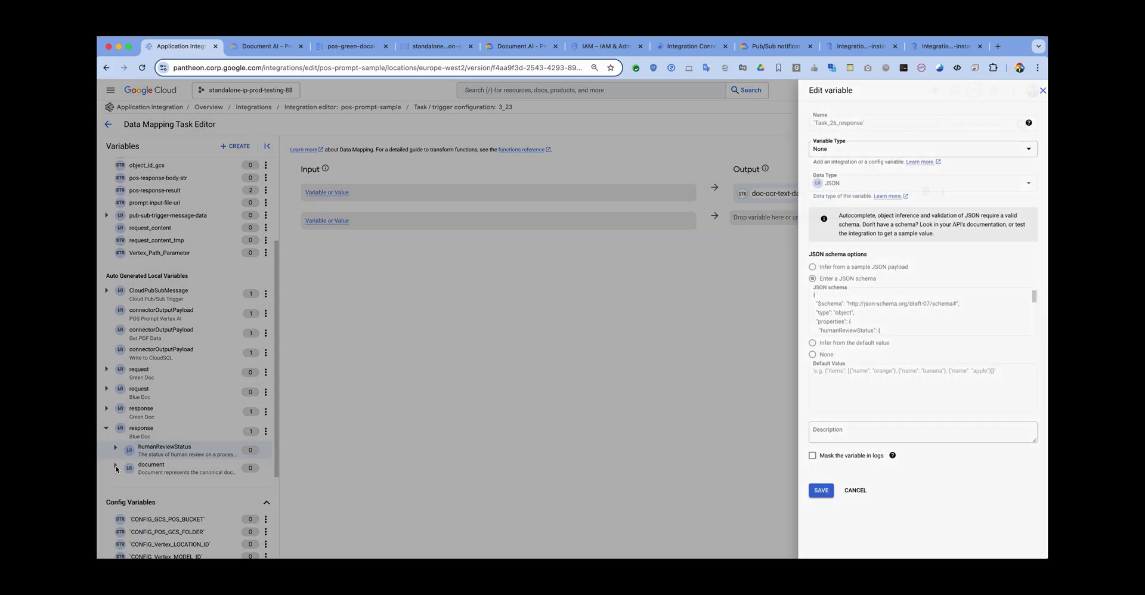
{"action": "left_click", "coordinate": [116, 469]}
{"action": "left_click", "coordinate": [115, 468]}
{"action": "scroll", "coordinate": [155, 388], "scroll_direction": "down", "scroll_amount": 6}
{"action": "left_click_drag", "start_coordinate": [157, 402], "coordinate": [344, 194]}
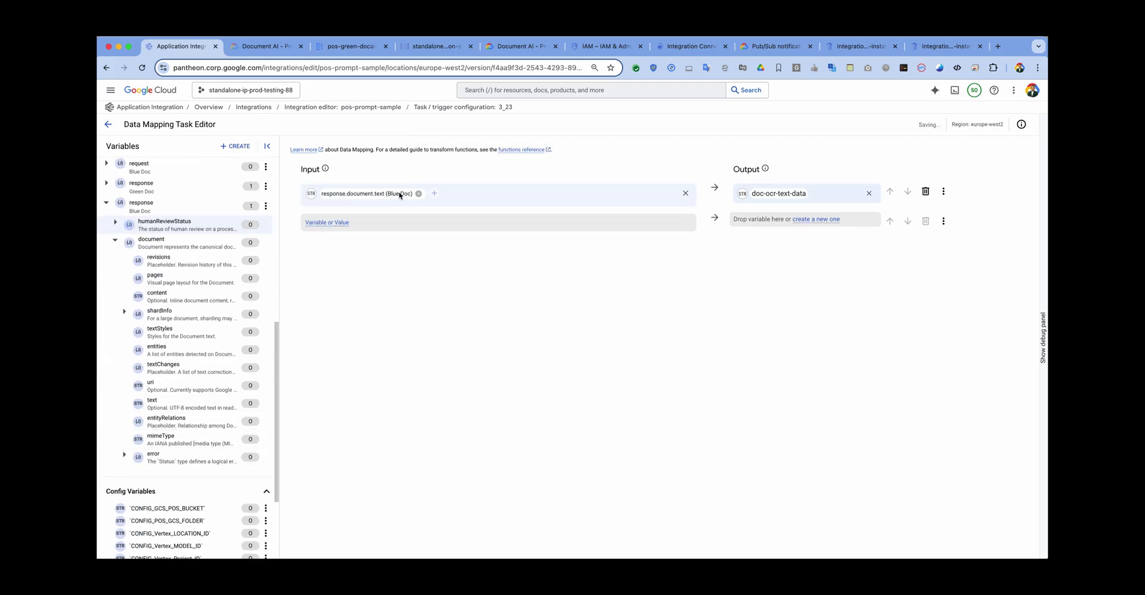
{"action": "left_click", "coordinate": [108, 124]}
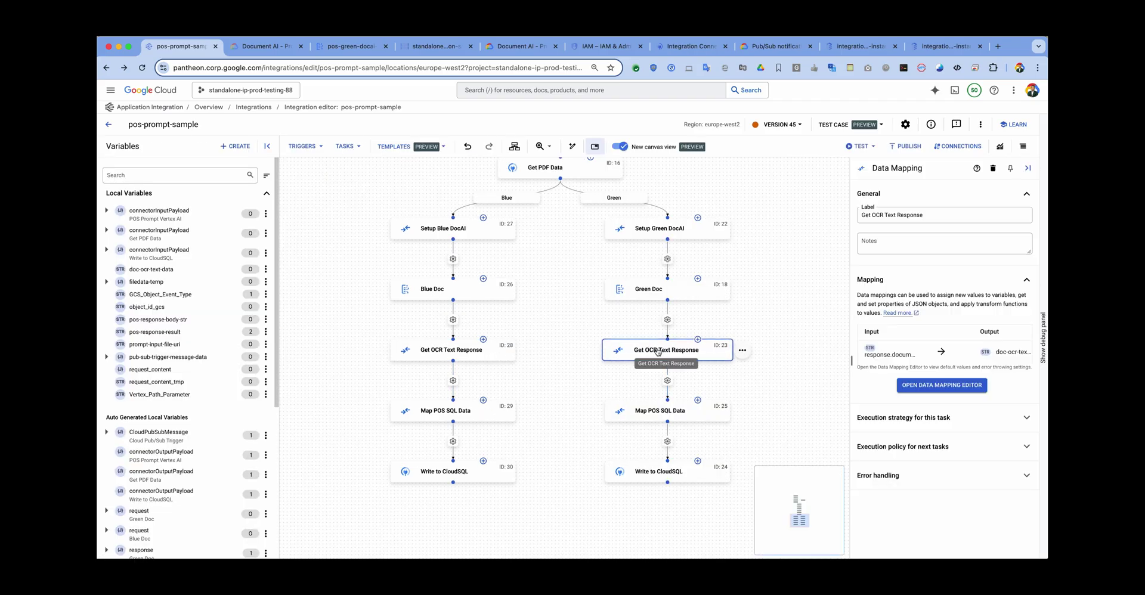
Rename the Green branch's OCR mapping task Get Blue OCR Text Response and the Blue branch's one Get Green OCR Text Response.
{"action": "left_click", "coordinate": [873, 217]}
{"action": "key", "text": "Caps_Lock"}
{"action": "type", "text": "Blue"}
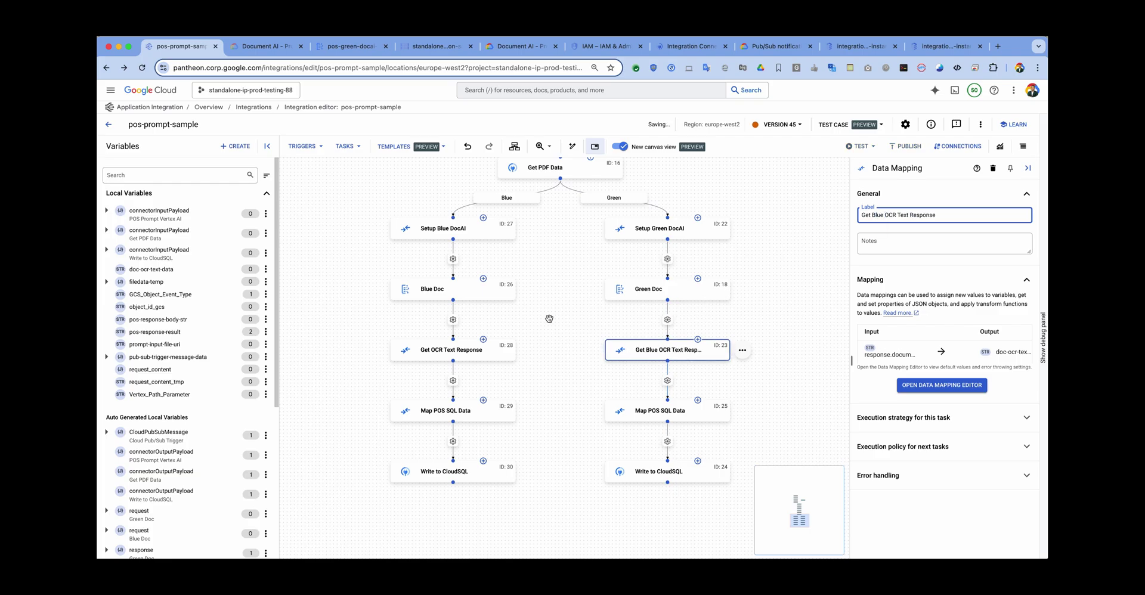
{"action": "left_click", "coordinate": [453, 352]}
{"action": "left_click", "coordinate": [874, 215]}
{"action": "type", "text": "Green OCR Text Response"}
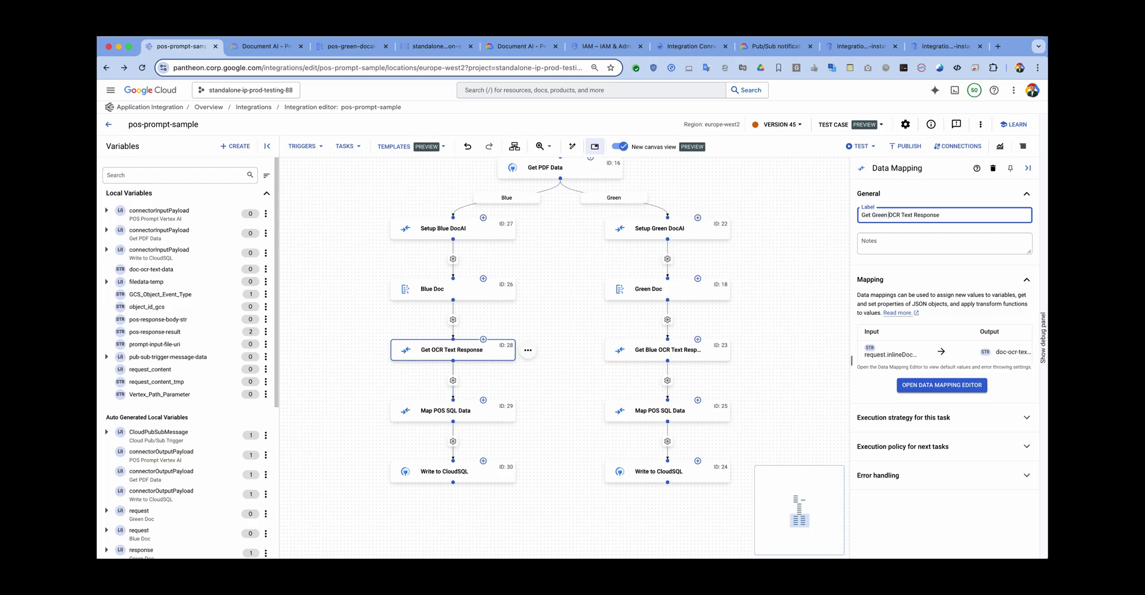
{"action": "left_click", "coordinate": [787, 332]}
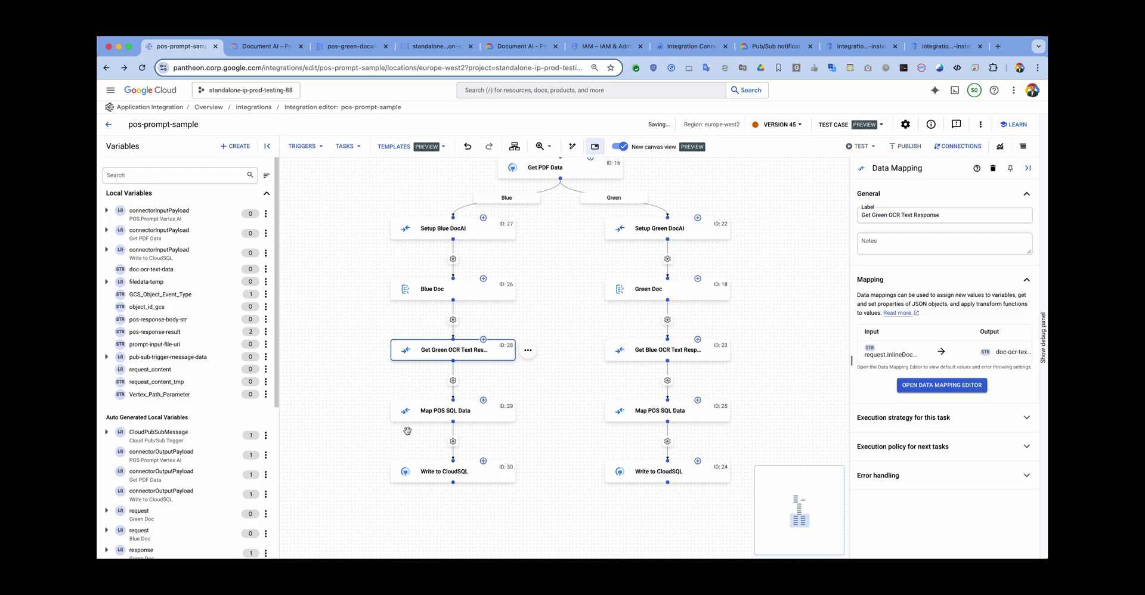
Check the Blue branch's Map POS SQL Data mappings and publish the pos-prompt-sample integration.
{"action": "left_click", "coordinate": [444, 419]}
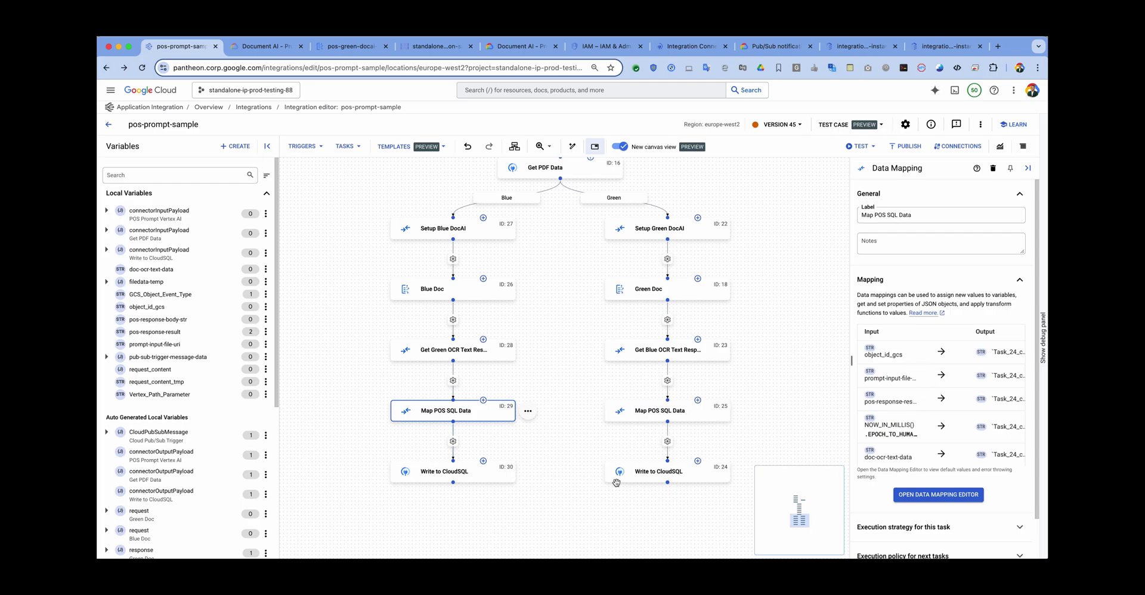
{"action": "left_click", "coordinate": [906, 146]}
{"action": "left_click", "coordinate": [678, 458]}
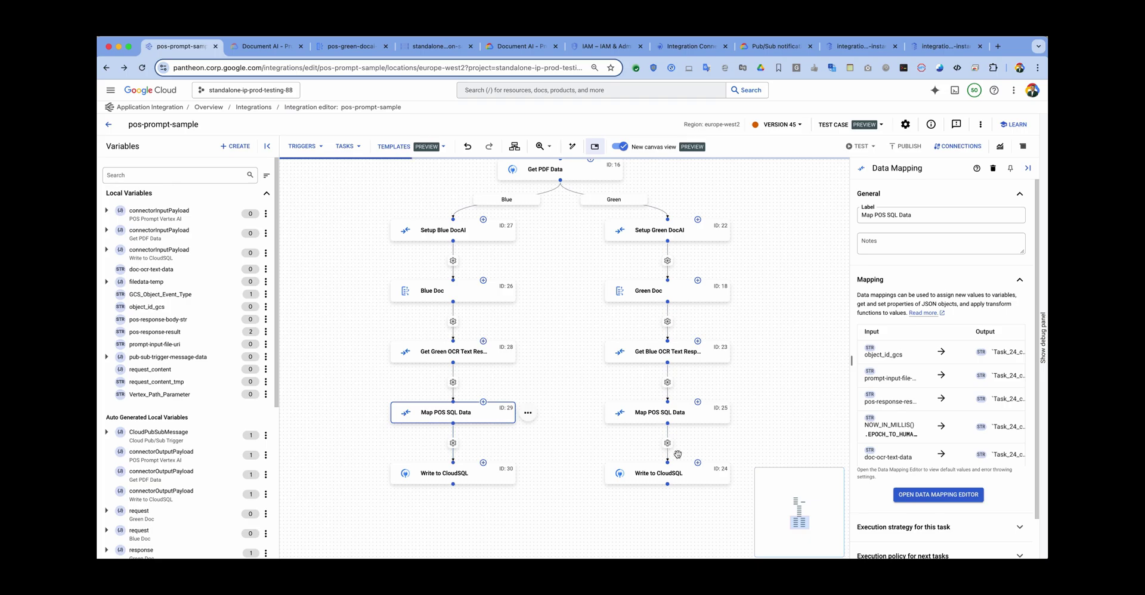
Upload Green-Sample-2.pdf to the vertex-ai-sample folder of the Cloud Storage bucket.
{"action": "left_click", "coordinate": [431, 46]}
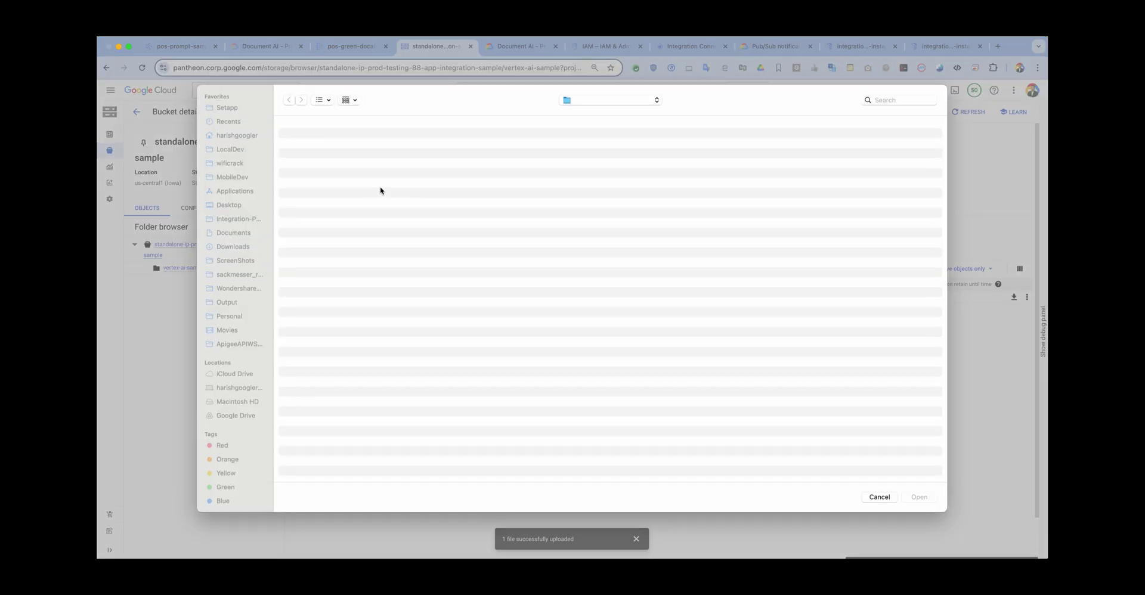
{"action": "double_click", "coordinate": [334, 148]}
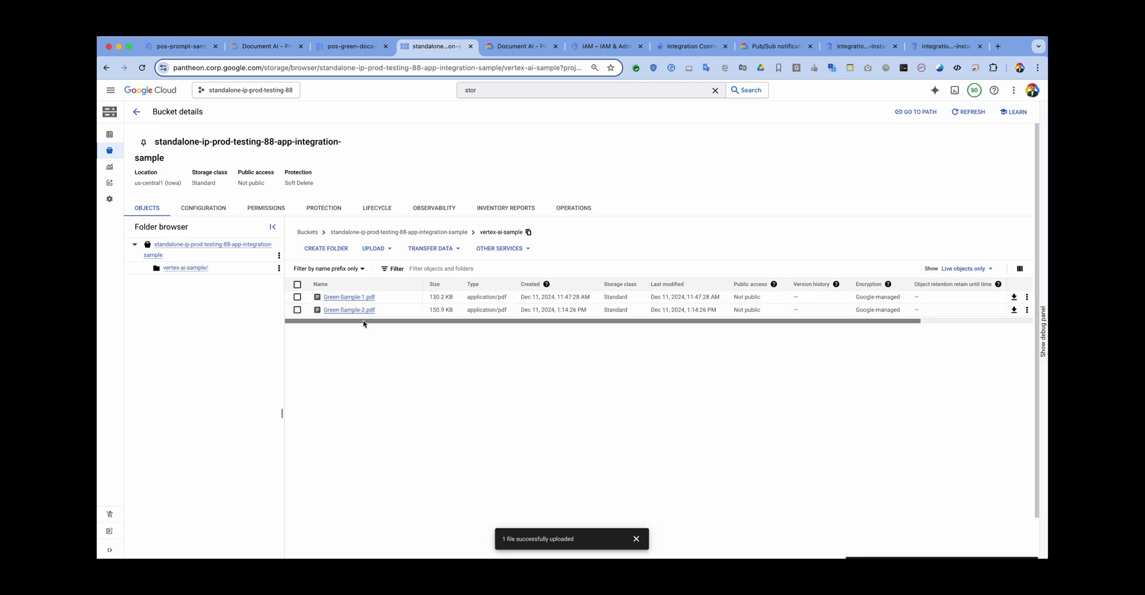
Examine the task statuses of the newest pos-prompt-sample run in the execution logs.
{"action": "left_click", "coordinate": [349, 47]}
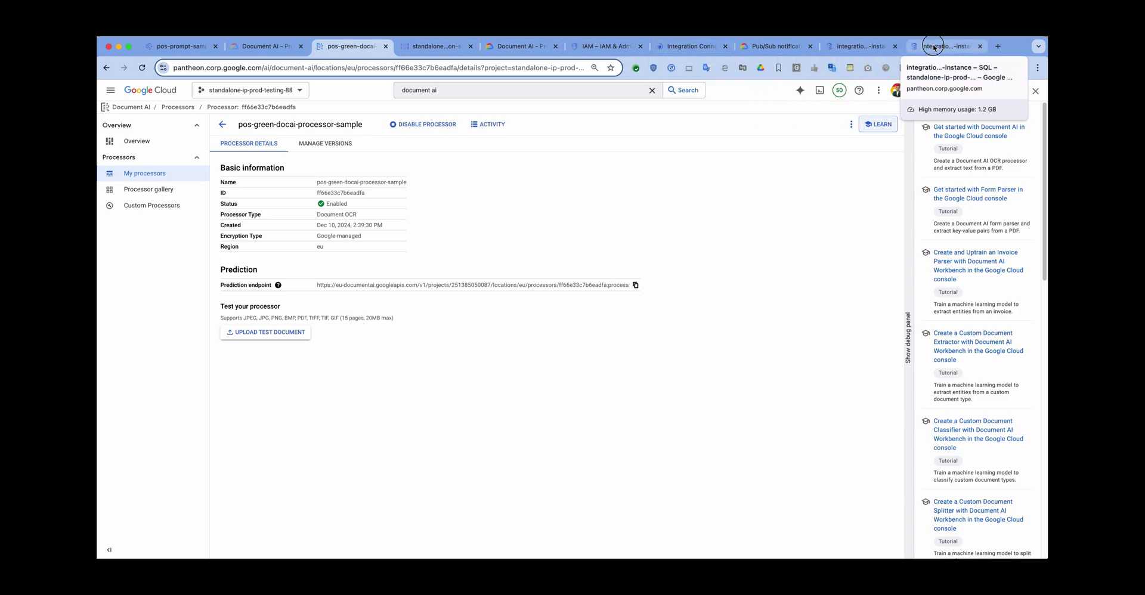
{"action": "left_click", "coordinate": [907, 47]}
{"action": "left_click", "coordinate": [355, 323]}
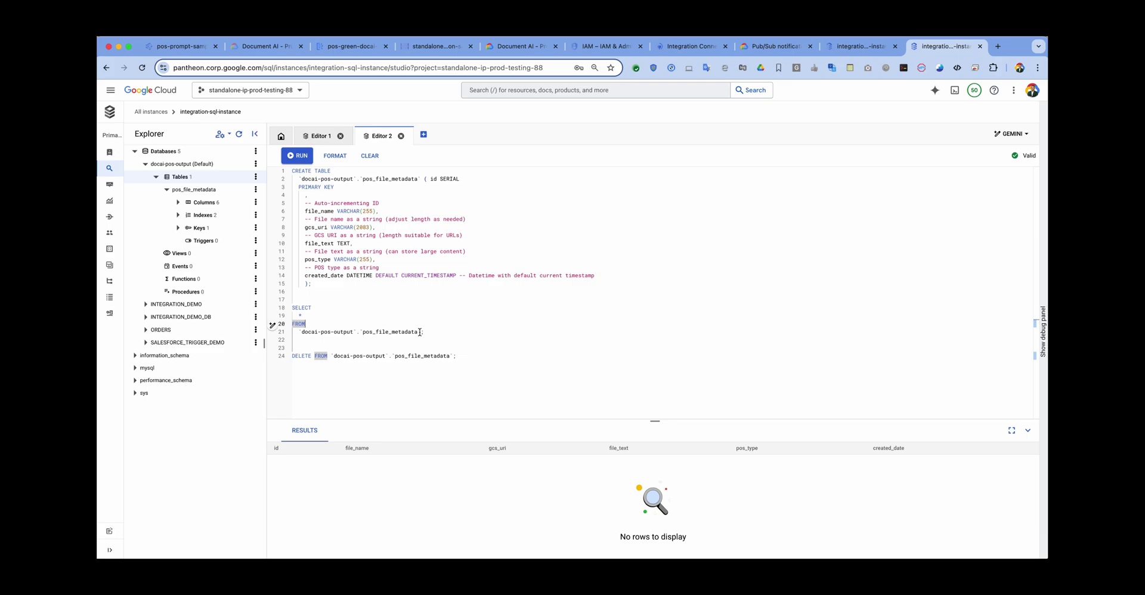
{"action": "left_click", "coordinate": [192, 53]}
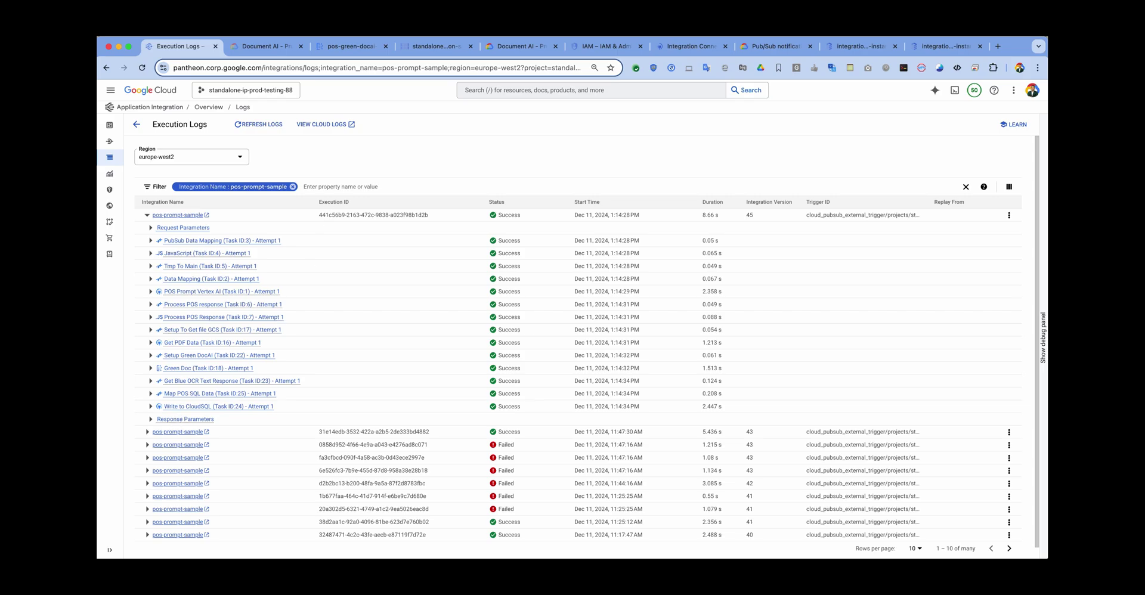
Run only the SELECT query on docai-pos-output.pos_file_metadata in Cloud SQL Studio to view the stored rows.
{"action": "left_click", "coordinate": [934, 47]}
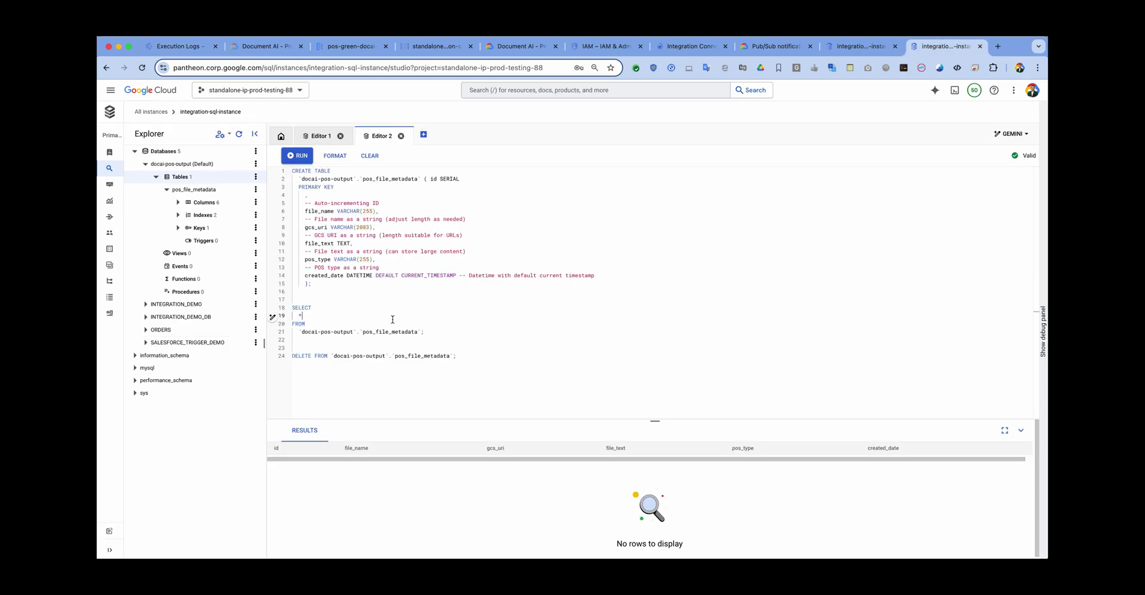
{"action": "left_click_drag", "start_coordinate": [424, 331], "coordinate": [291, 308]}
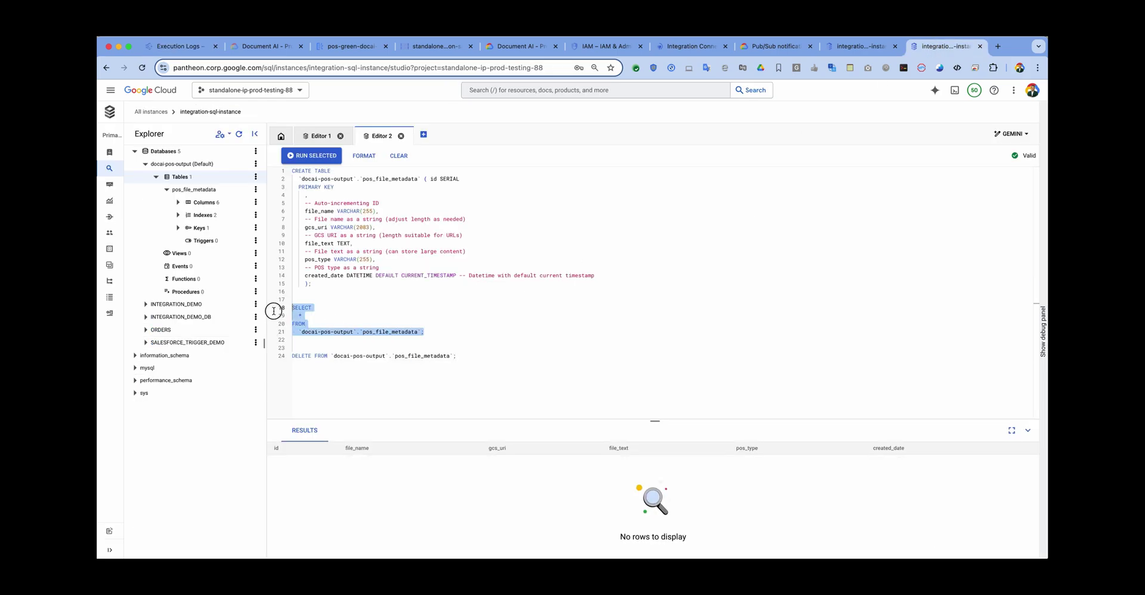
{"action": "left_click", "coordinate": [312, 156]}
{"action": "left_click_drag", "start_coordinate": [409, 414], "coordinate": [410, 304]}
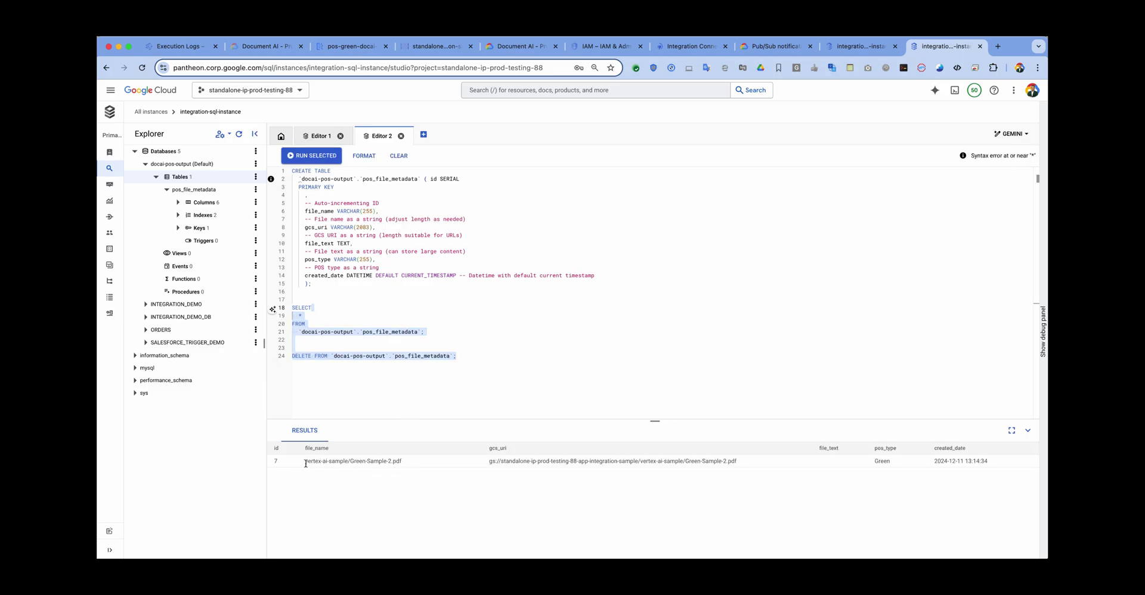
Examine the file name, GCS URI, file text, POS type and created date of the Green-Sample-2.pdf row.
{"action": "left_click_drag", "start_coordinate": [304, 462], "coordinate": [405, 461]}
{"action": "left_click_drag", "start_coordinate": [485, 463], "coordinate": [775, 464]}
{"action": "left_click", "coordinate": [826, 463]}
{"action": "left_click_drag", "start_coordinate": [874, 464], "coordinate": [894, 464]}
{"action": "left_click", "coordinate": [929, 460]}
In the Blue branch's OCR text mapping task (ID 28), replace the doc-ocr-text-data input with response.document.text from Blue Doc.
{"action": "left_click", "coordinate": [173, 48]}
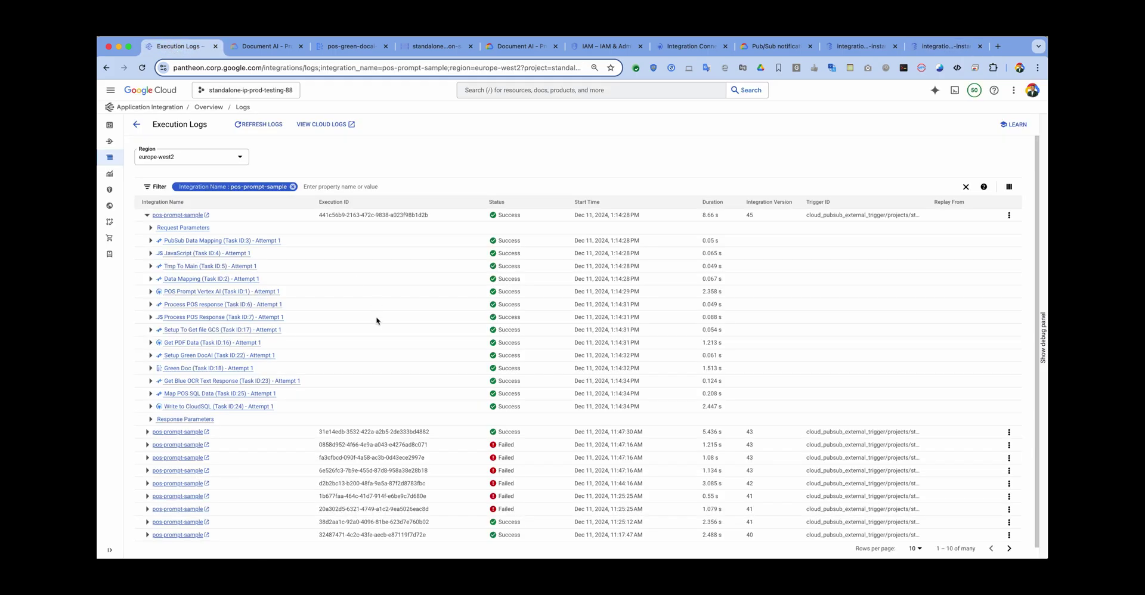
{"action": "key", "text": "super+bracketleft"}
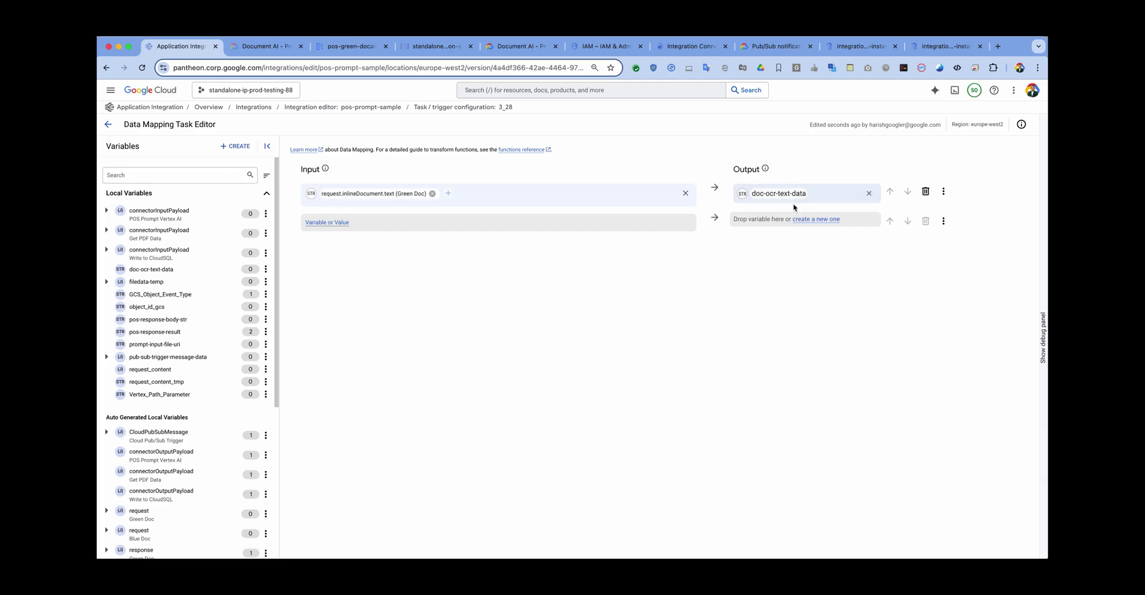
{"action": "left_click", "coordinate": [433, 193]}
{"action": "scroll", "coordinate": [161, 371], "scroll_direction": "down", "scroll_amount": 3}
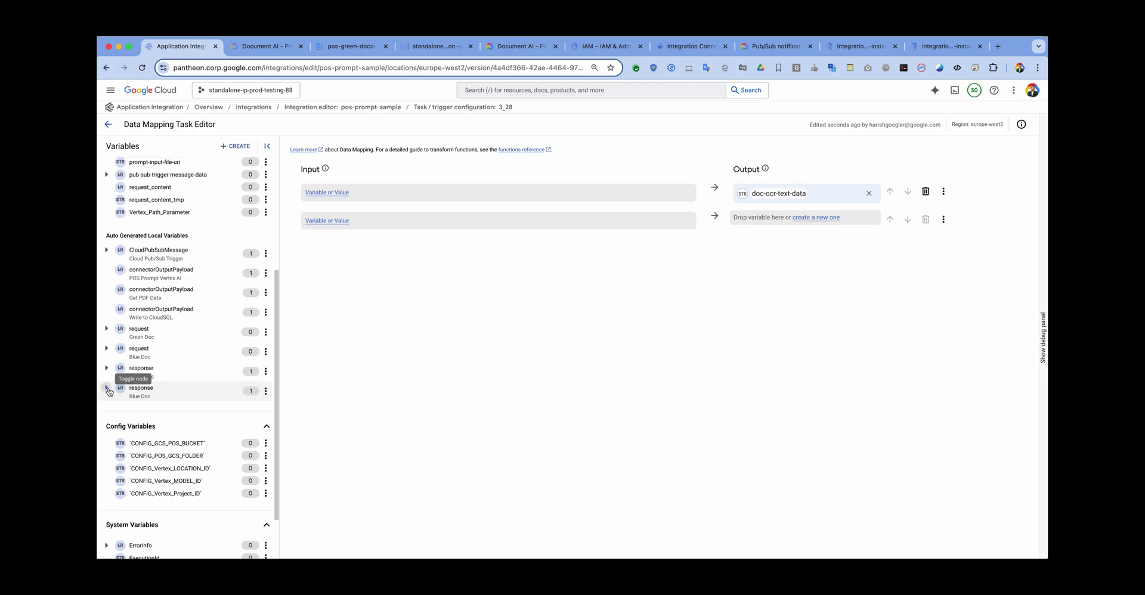
{"action": "left_click", "coordinate": [107, 389]}
{"action": "left_click", "coordinate": [116, 426]}
{"action": "scroll", "coordinate": [173, 385], "scroll_direction": "down", "scroll_amount": 3}
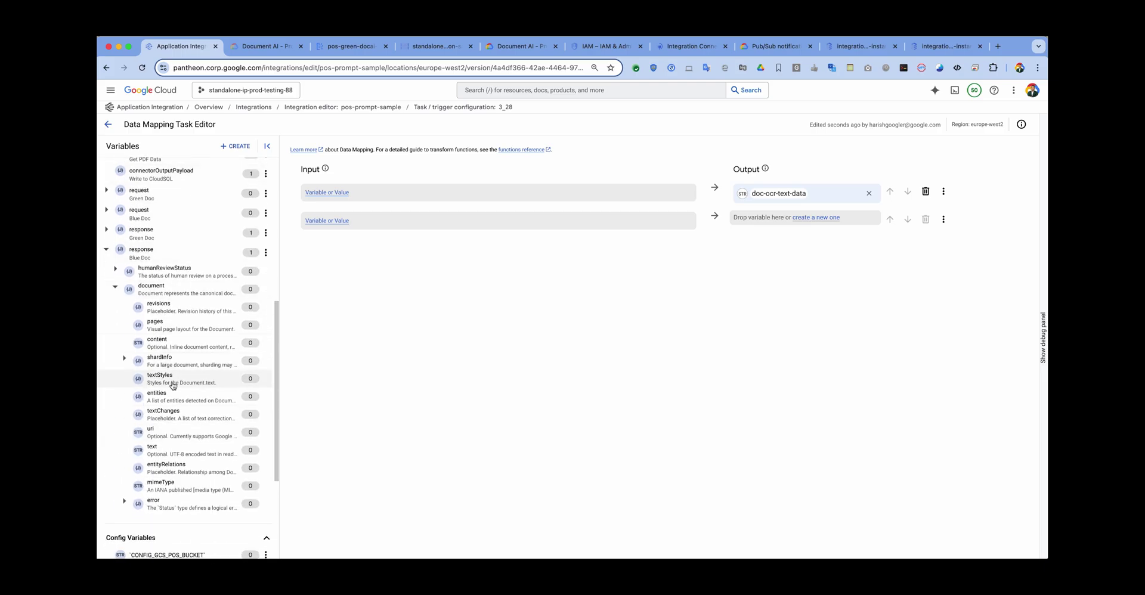
{"action": "left_click_drag", "start_coordinate": [165, 454], "coordinate": [332, 199]}
{"action": "left_click_drag", "start_coordinate": [143, 451], "coordinate": [319, 194]}
{"action": "left_click", "coordinate": [110, 127]}
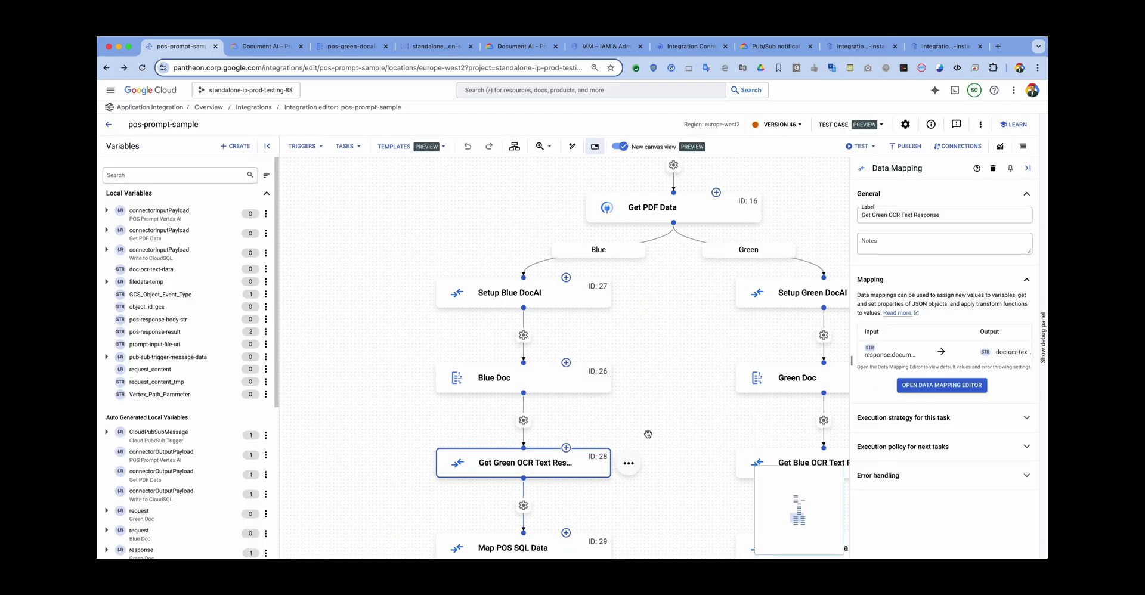
Rename the Blue branch's OCR mapping task to Get Blue OCR Text Response and the Green branch's to Get Green OCR Text Response.
{"action": "scroll", "coordinate": [678, 411], "scroll_direction": "down", "scroll_amount": 2}
{"action": "scroll", "coordinate": [677, 412], "scroll_direction": "right", "scroll_amount": 3}
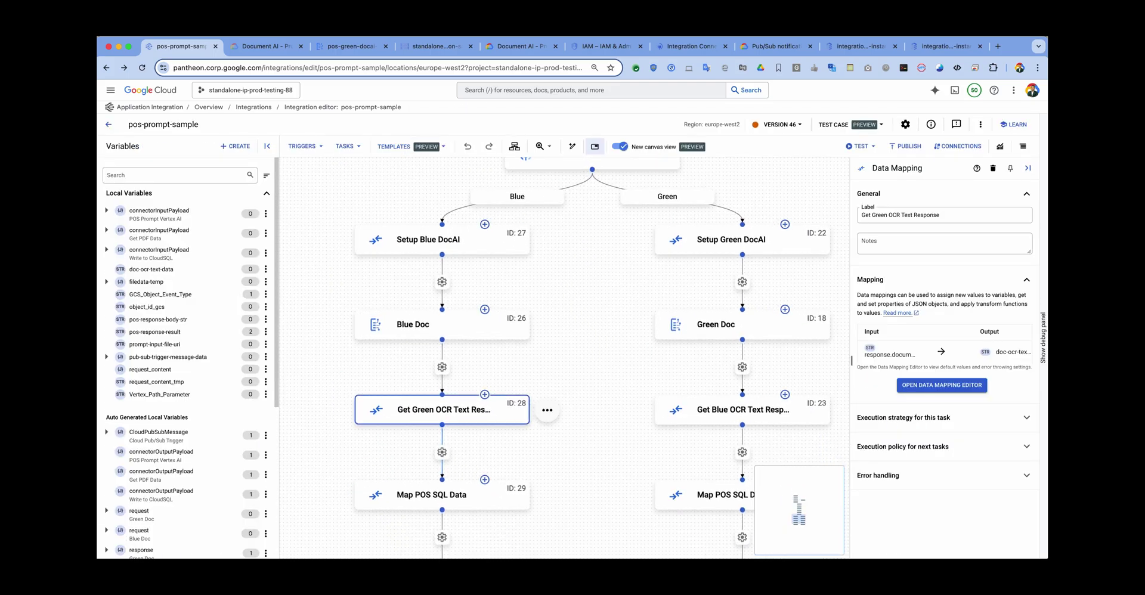
{"action": "left_click", "coordinate": [451, 416]}
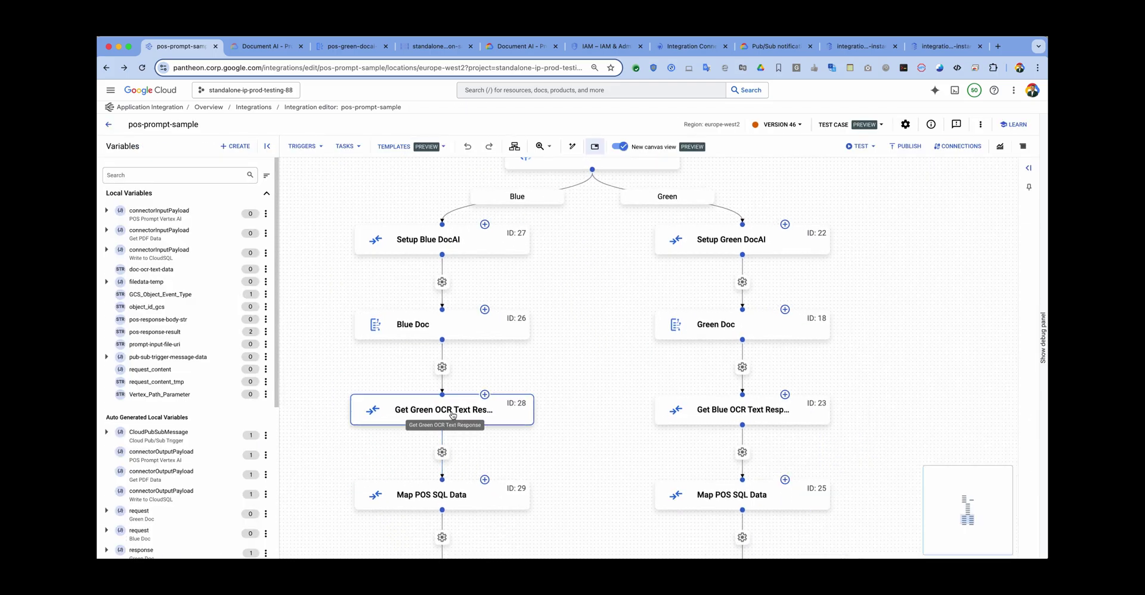
{"action": "left_click", "coordinate": [452, 416]}
{"action": "double_click", "coordinate": [881, 213]}
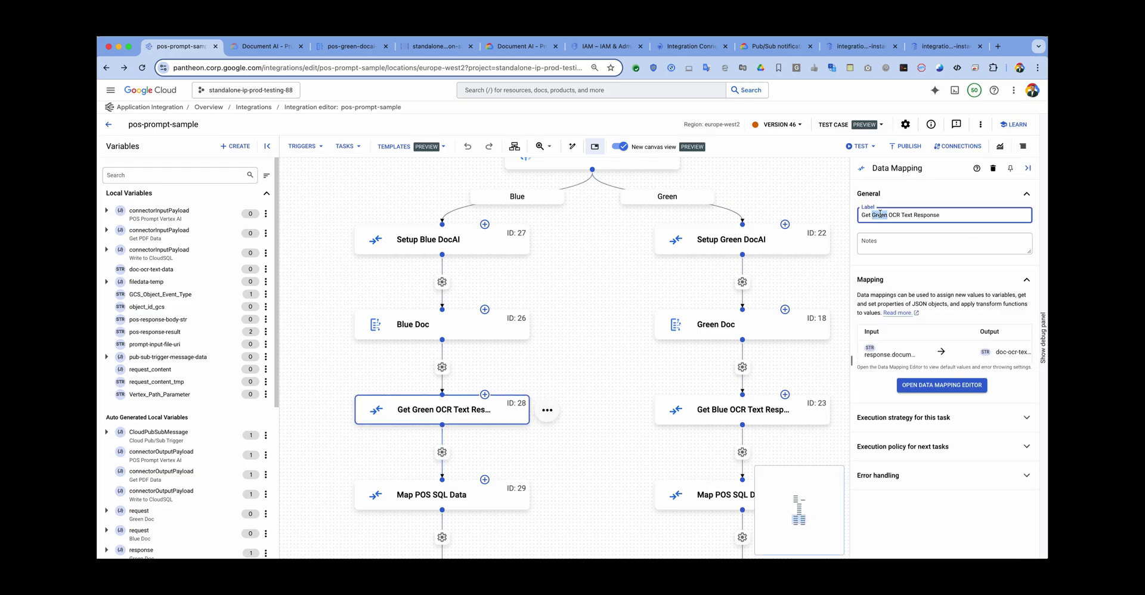
{"action": "type", "text": "Blue"}
{"action": "left_click", "coordinate": [713, 416]}
{"action": "double_click", "coordinate": [878, 215]}
{"action": "type", "text": "Green"}
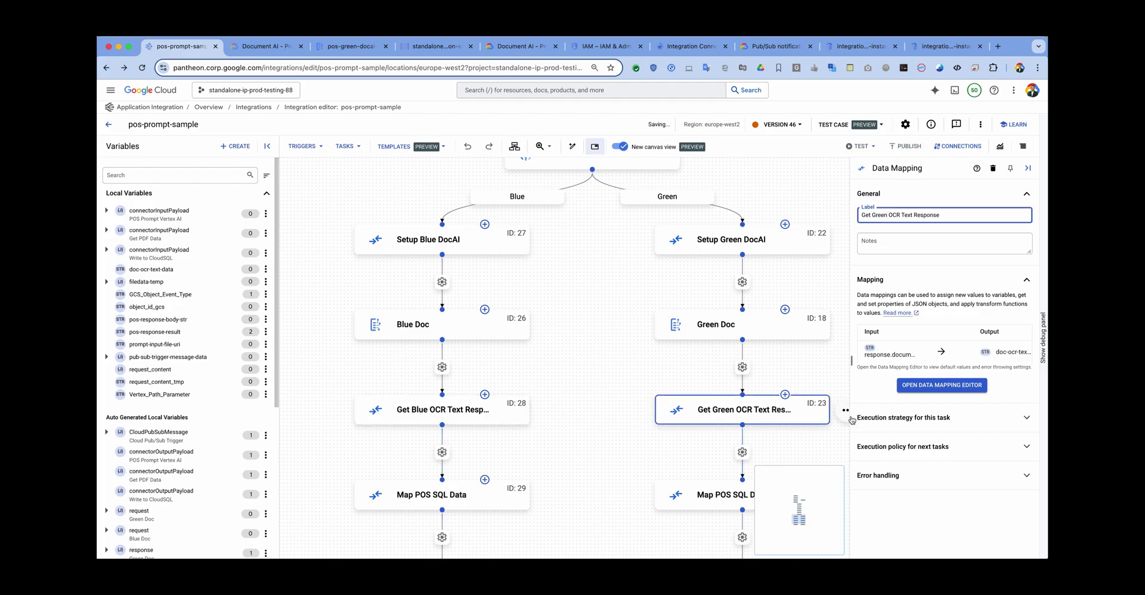
In the Get Green OCR Text Response task, replace the doc-ocr-text-data input with response.document.text from Green Doc.
{"action": "left_click", "coordinate": [920, 386]}
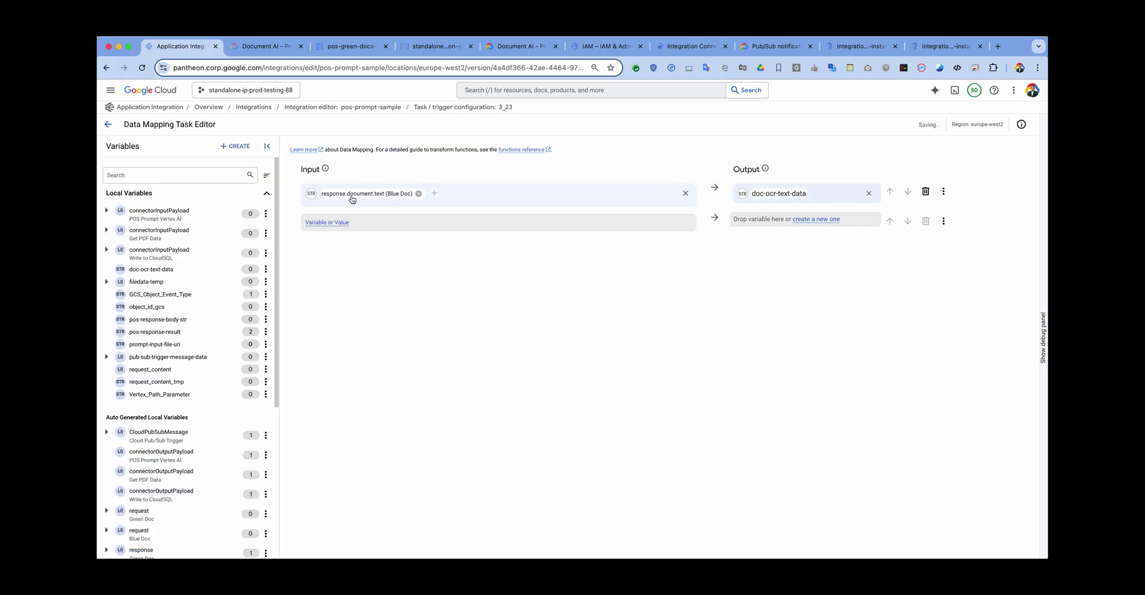
{"action": "left_click", "coordinate": [419, 193]}
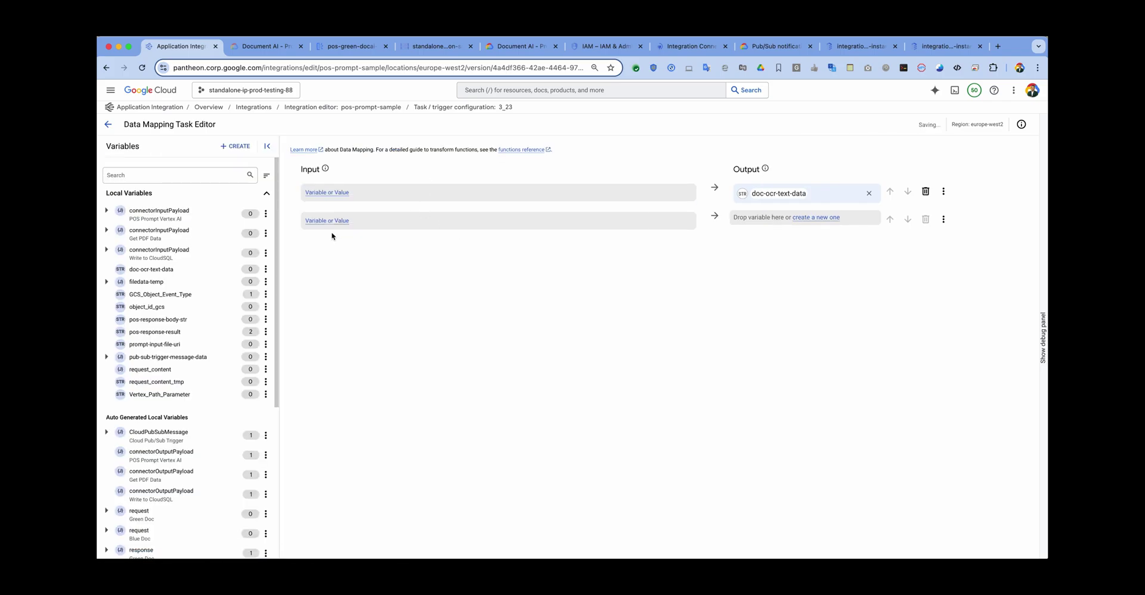
{"action": "scroll", "coordinate": [156, 400], "scroll_direction": "down", "scroll_amount": 3}
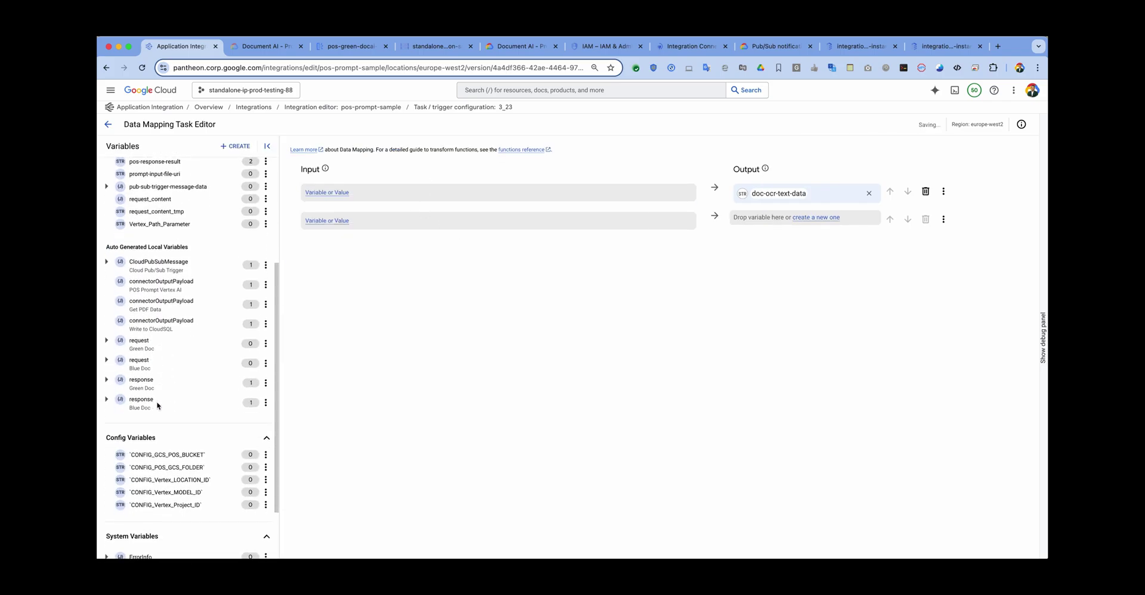
{"action": "left_click", "coordinate": [107, 380]}
{"action": "left_click", "coordinate": [115, 420]}
{"action": "scroll", "coordinate": [119, 422], "scroll_direction": "down", "scroll_amount": 3}
{"action": "scroll", "coordinate": [120, 422], "scroll_direction": "down", "scroll_amount": 1}
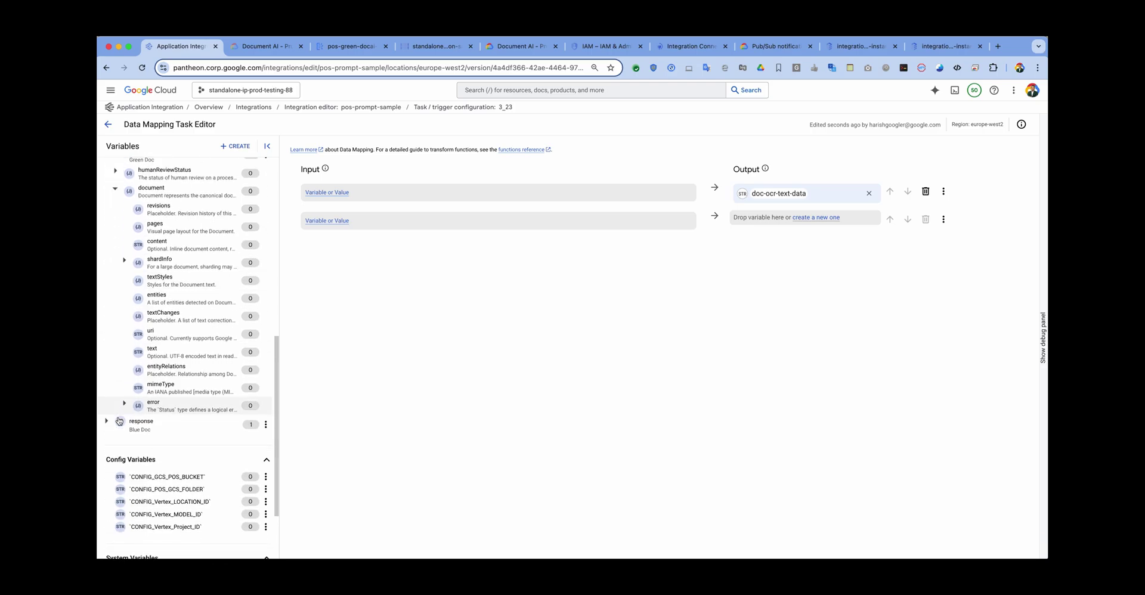
{"action": "left_click_drag", "start_coordinate": [163, 353], "coordinate": [351, 196]}
{"action": "left_click", "coordinate": [108, 125]}
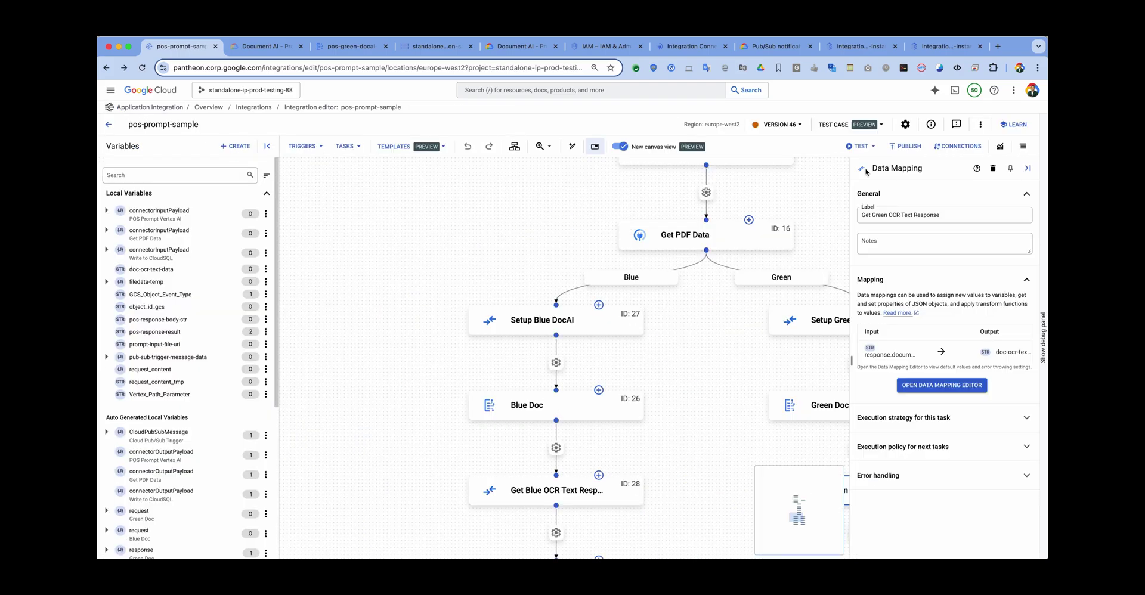
Publish the pos-prompt-sample integration and upload Green-Sample-3.pdf to the bucket's vertex-ai-sample folder.
{"action": "left_click", "coordinate": [903, 146]}
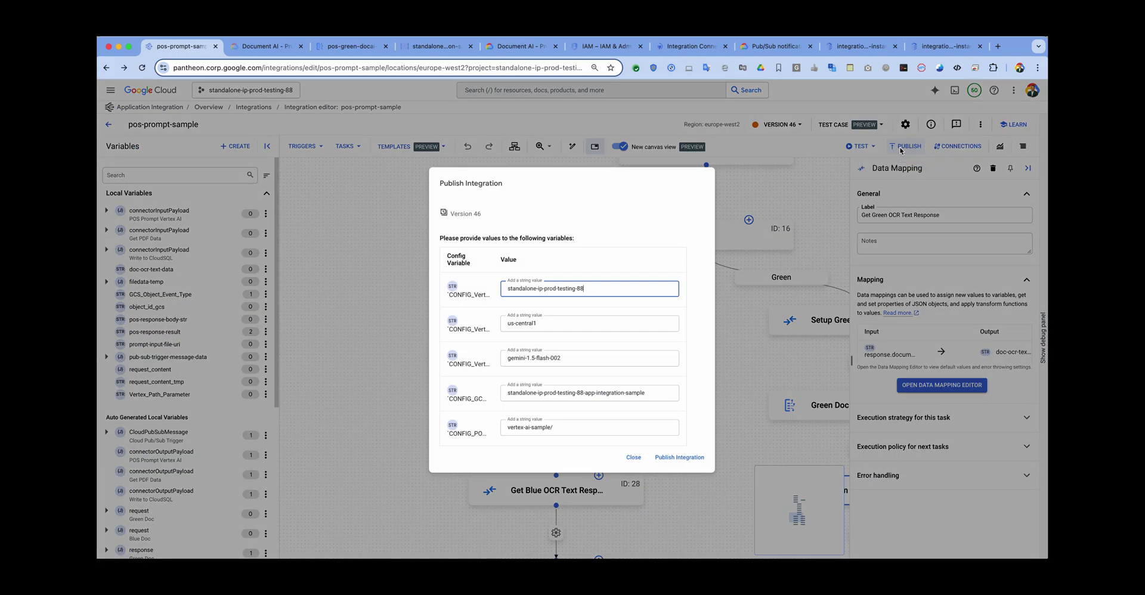
{"action": "left_click", "coordinate": [687, 457]}
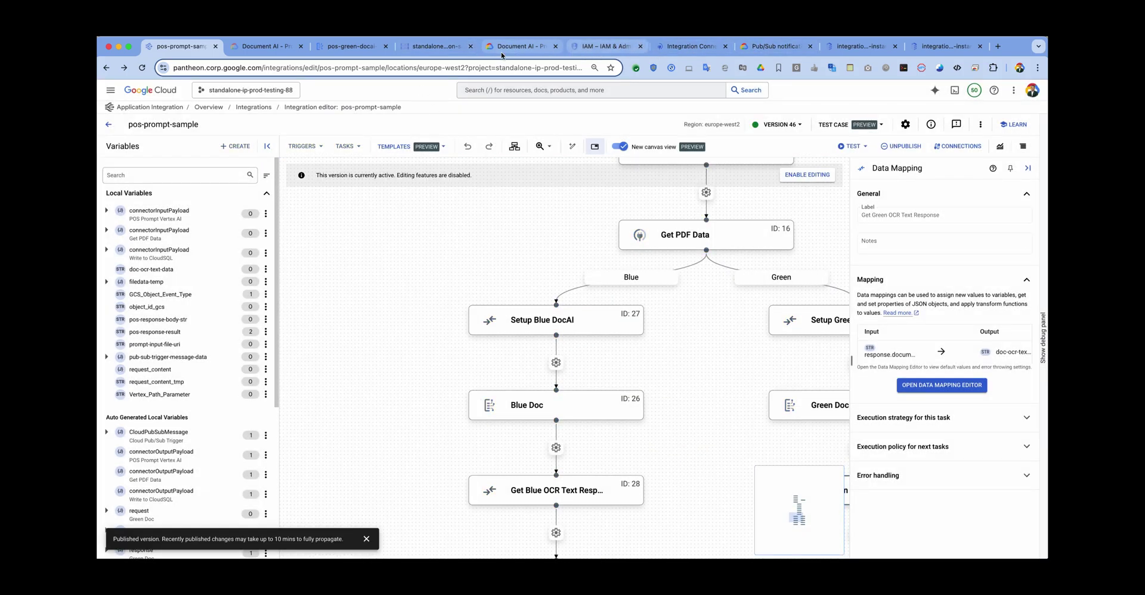
{"action": "left_click", "coordinate": [434, 46]}
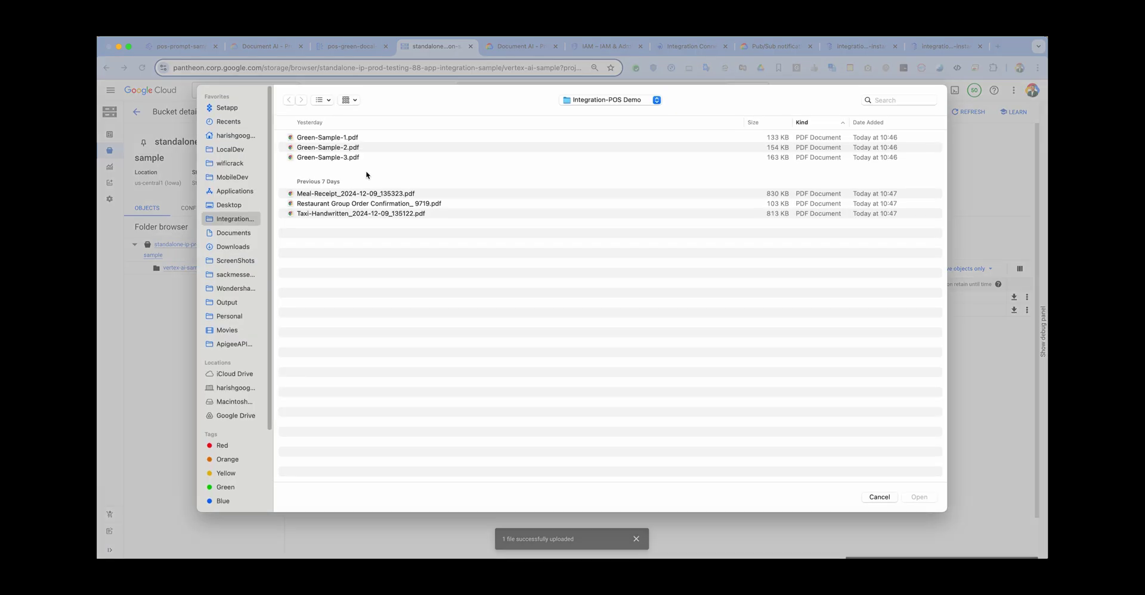
{"action": "double_click", "coordinate": [342, 154]}
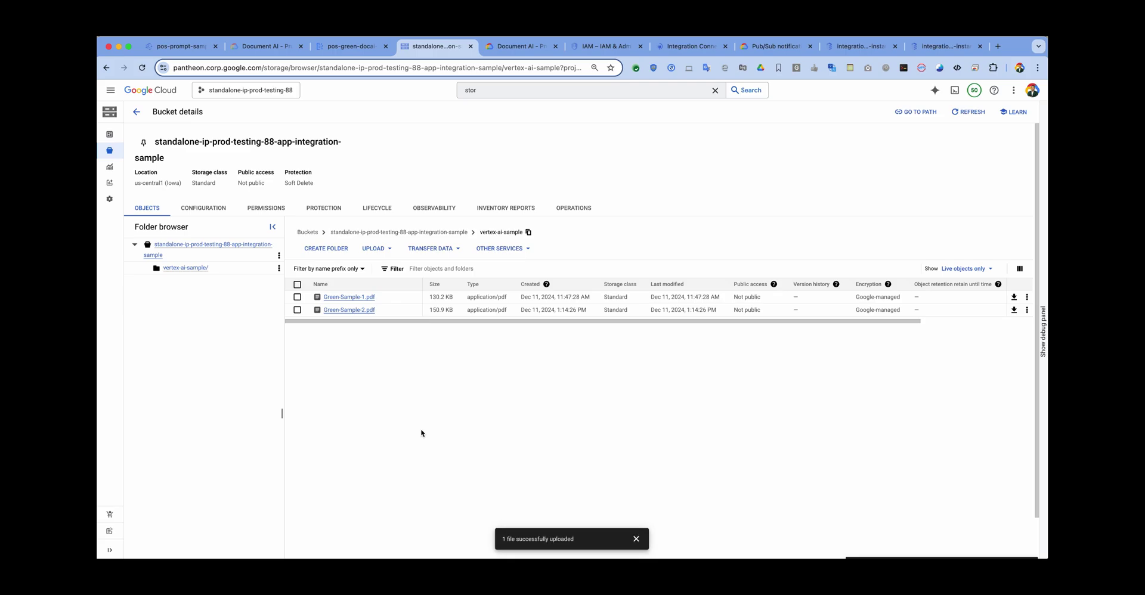
Check the newest pos-prompt-sample run's tasks in the execution logs and rerun only the SELECT query on docai-pos-output.pos_file_metadata.
{"action": "left_click", "coordinate": [187, 52]}
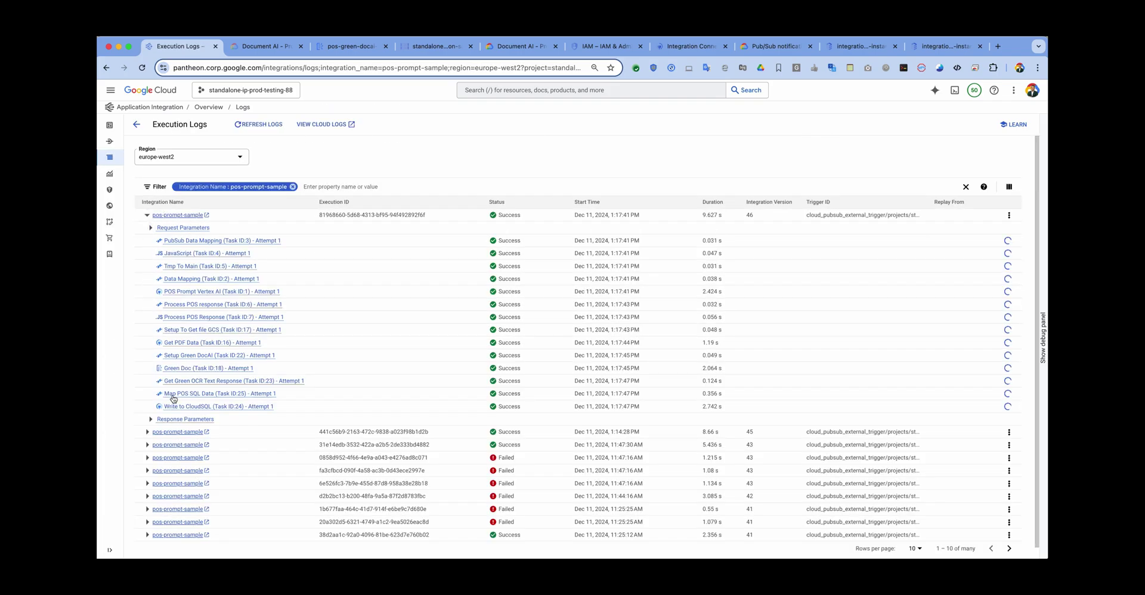
{"action": "left_click", "coordinate": [938, 50]}
{"action": "left_click", "coordinate": [426, 332]}
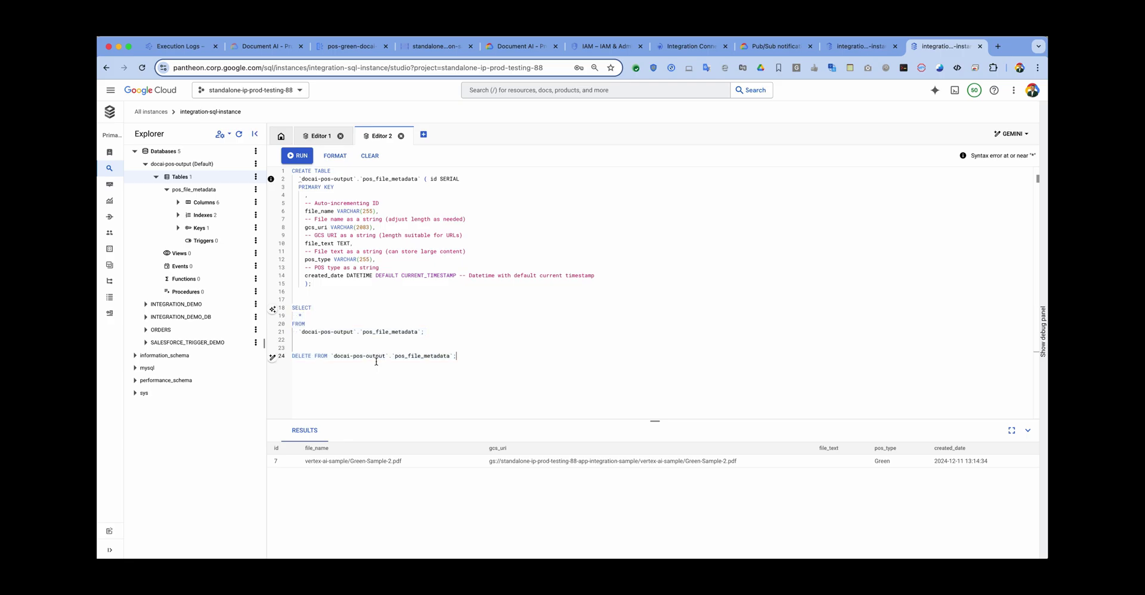
{"action": "left_click_drag", "start_coordinate": [424, 331], "coordinate": [254, 309]}
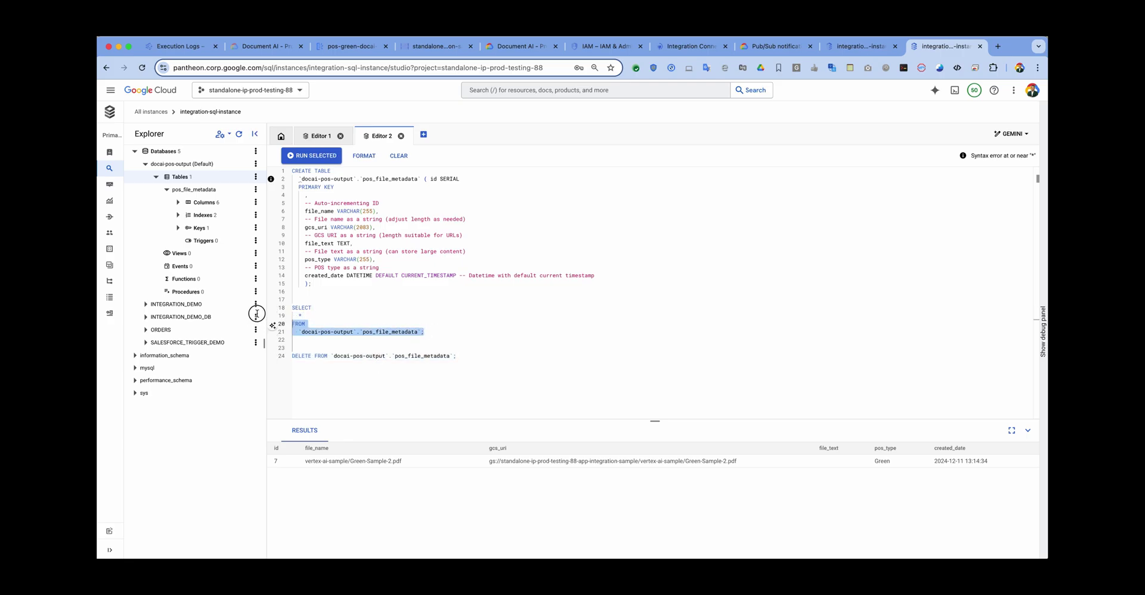
{"action": "left_click", "coordinate": [315, 156]}
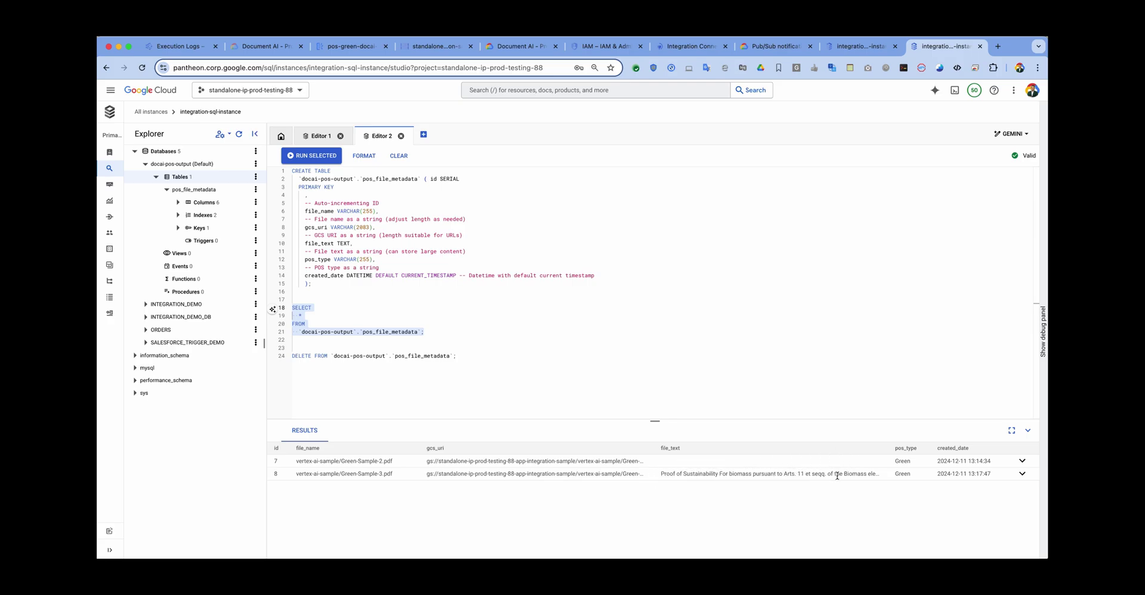
Switch to VS Code and review the pos-docai-gcs-integration.excalidraw flow diagram up to its PDF starting box.
{"action": "key", "text": "super+Tab"}
{"action": "scroll", "coordinate": [715, 281], "scroll_direction": "up", "scroll_amount": 8}
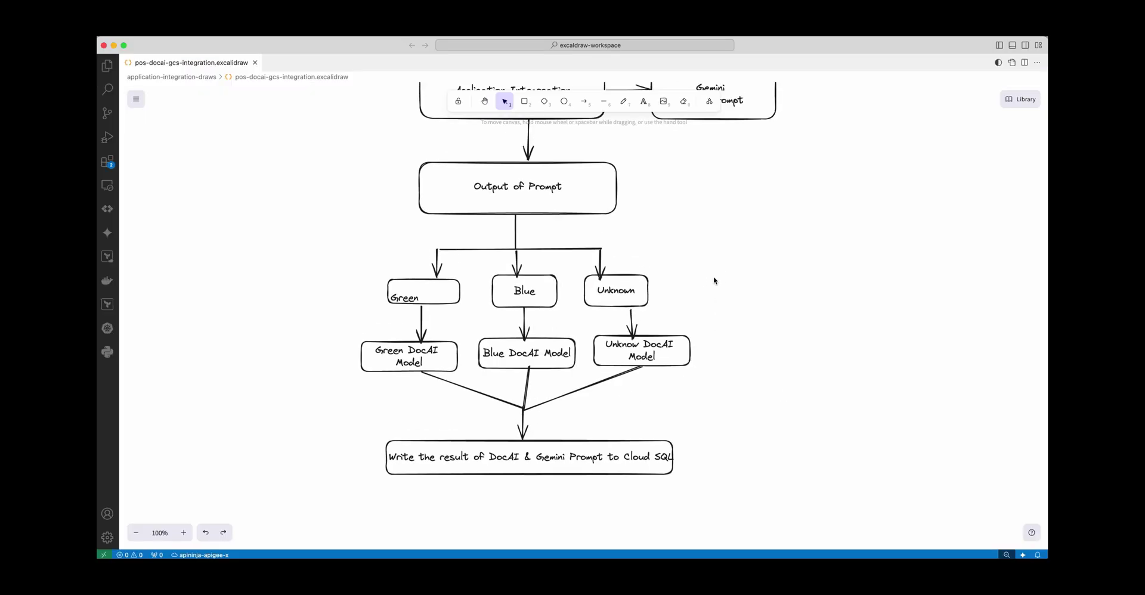
{"action": "scroll", "coordinate": [714, 280], "scroll_direction": "up", "scroll_amount": 1}
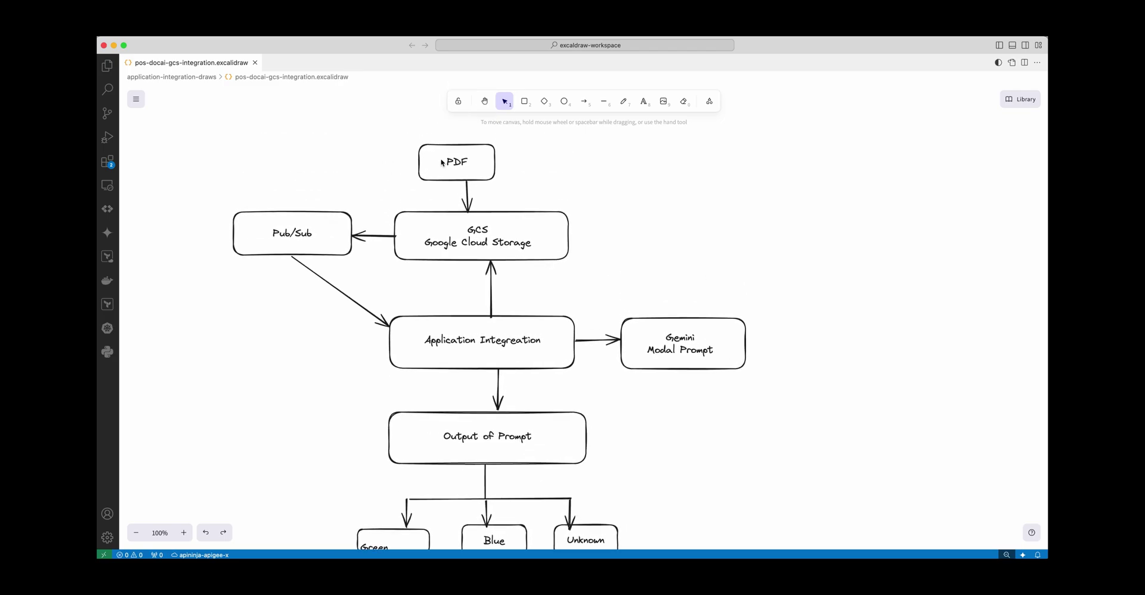